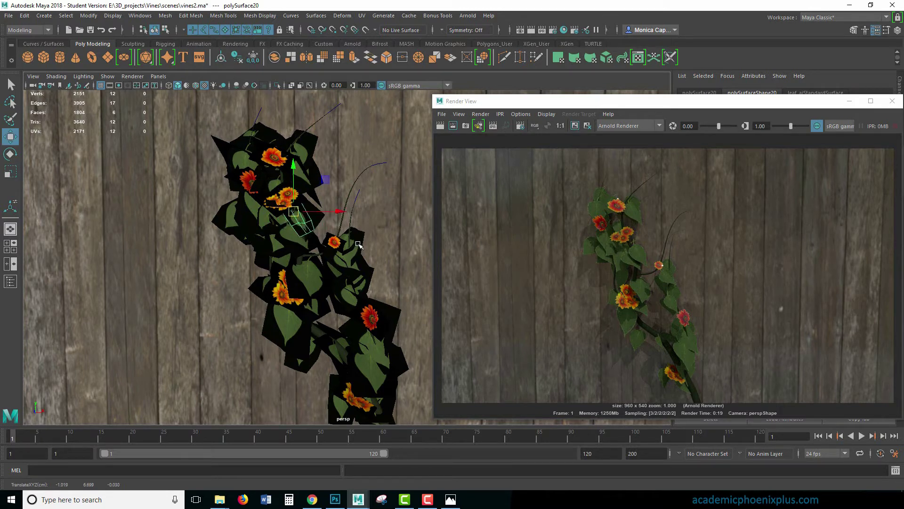
pyautogui.click(346, 235)
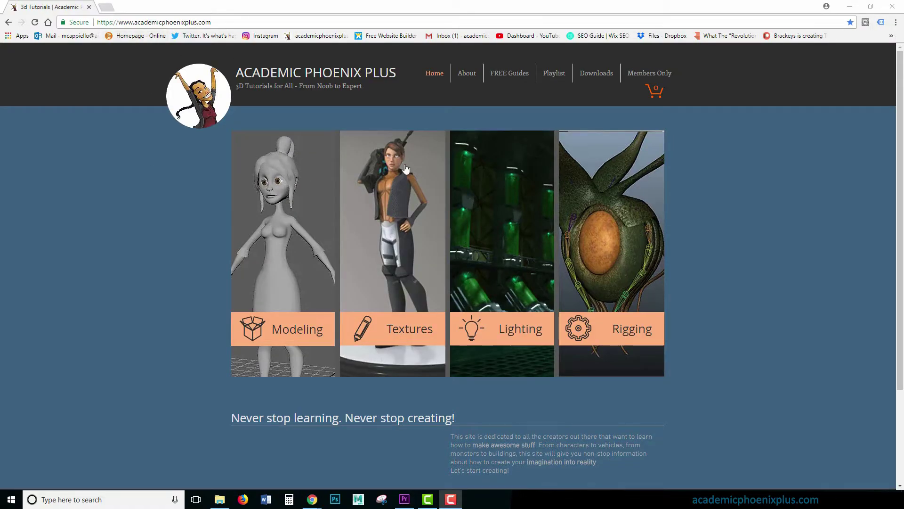
# - Open the Images: Tangled Vines product page from the site's downloads and view its 100% off coupon code section
pyautogui.click(606, 82)
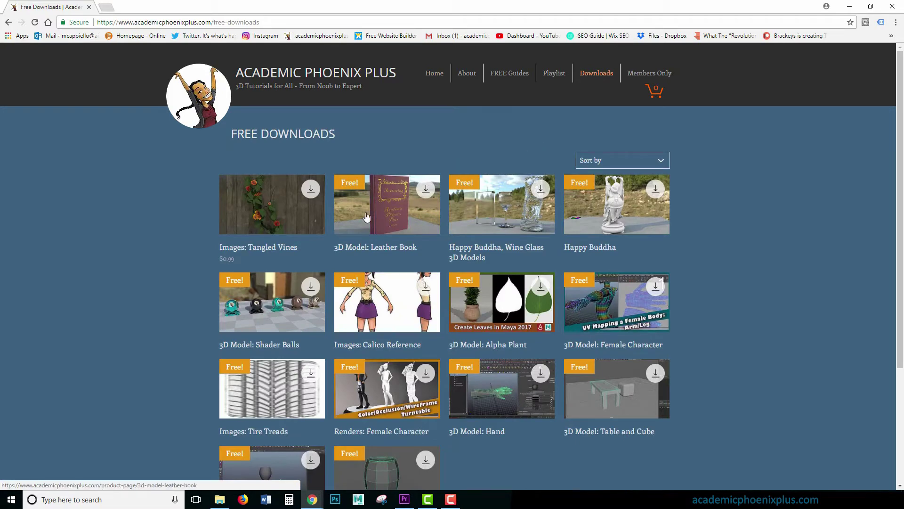
pyautogui.click(263, 220)
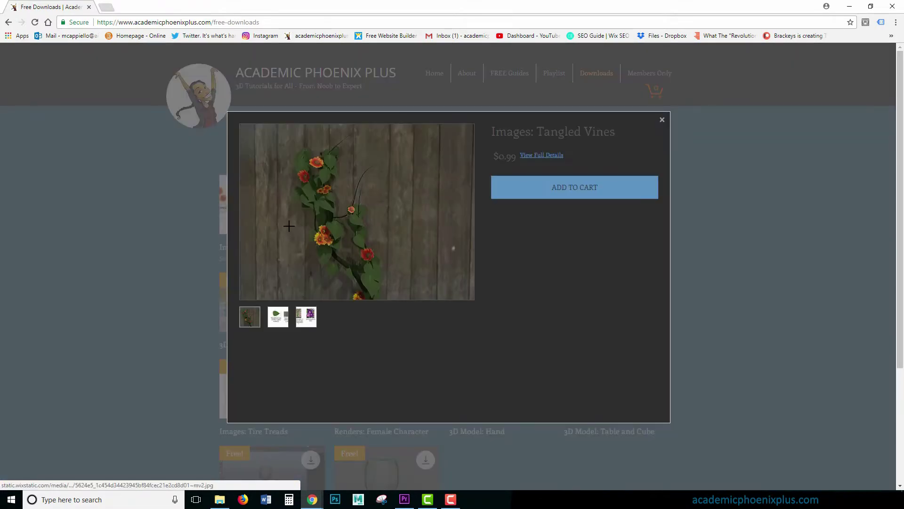
pyautogui.click(662, 120)
pyautogui.click(272, 223)
pyautogui.click(662, 121)
pyautogui.click(259, 247)
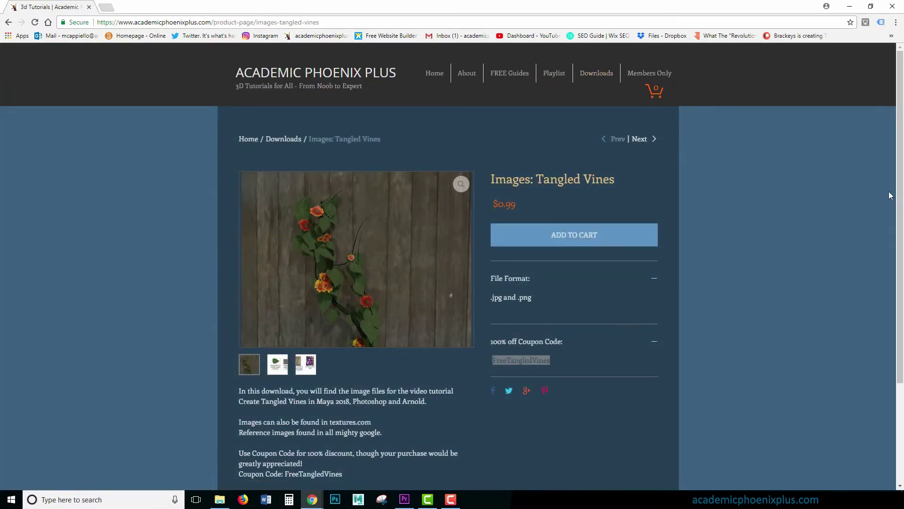
pyautogui.scroll(-1, 598, 324)
pyautogui.click(553, 300)
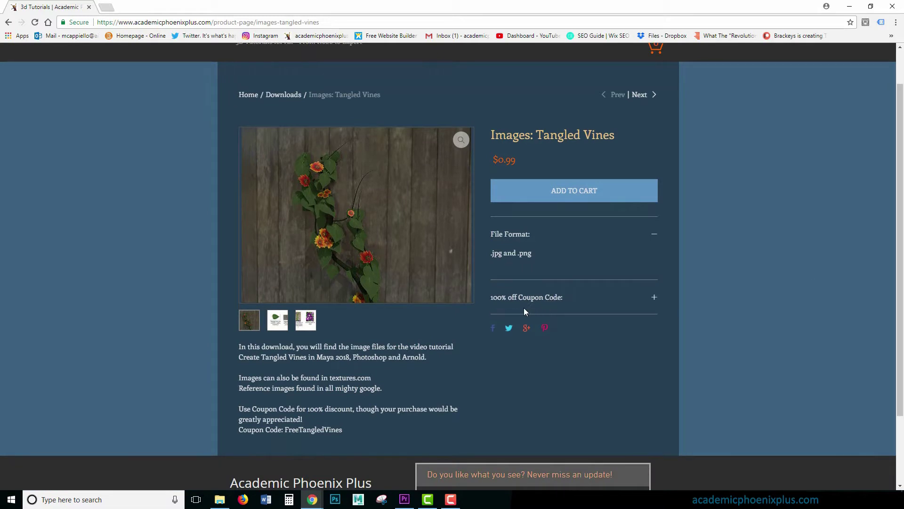
pyautogui.click(524, 307)
pyautogui.click(546, 321)
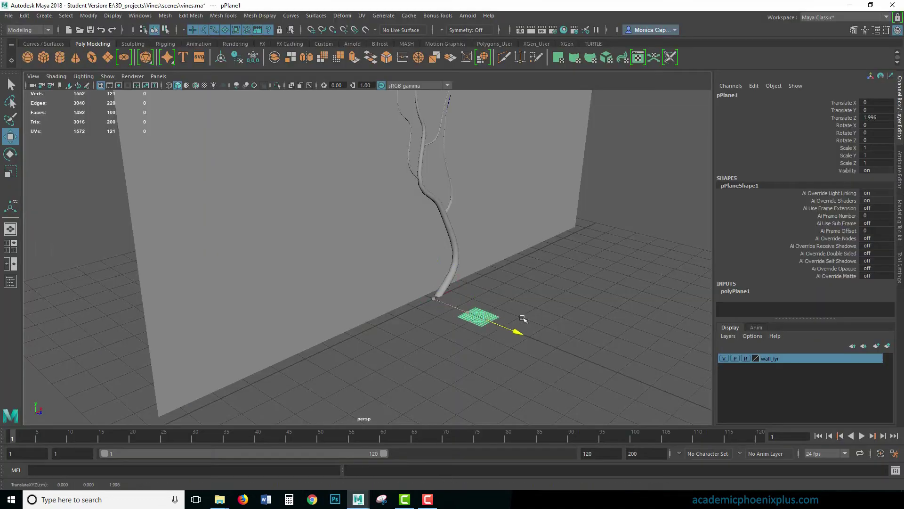
# - Stretch the small floor plane along Z to a scale of about 2.35 and rename it leaf_geo
pyautogui.moveTo(521, 333); pyautogui.dragTo(557, 349)
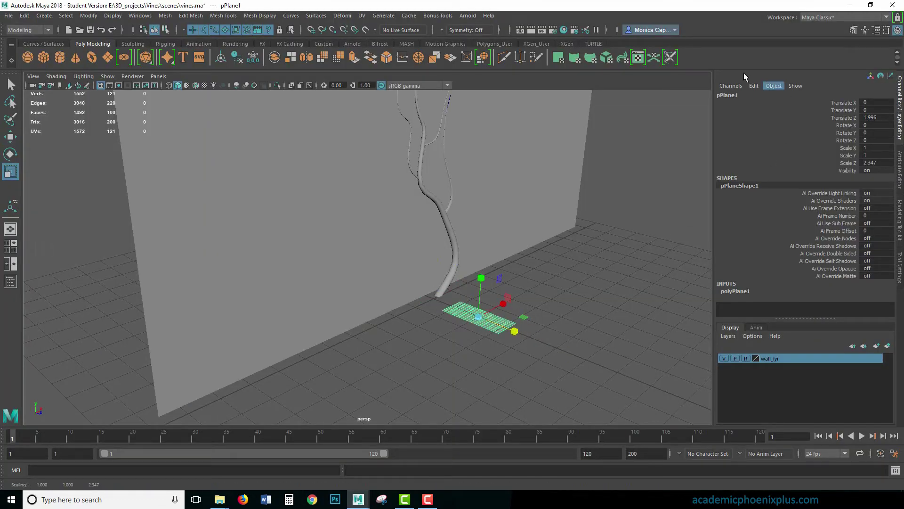
pyautogui.doubleClick(729, 95)
pyautogui.press('BackSpace')
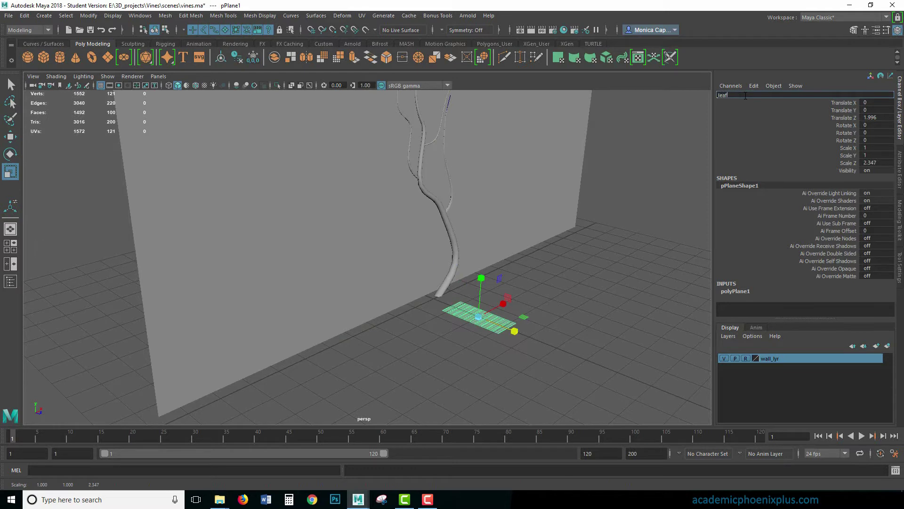
pyautogui.write('leaf_geo')
pyautogui.press('Return')
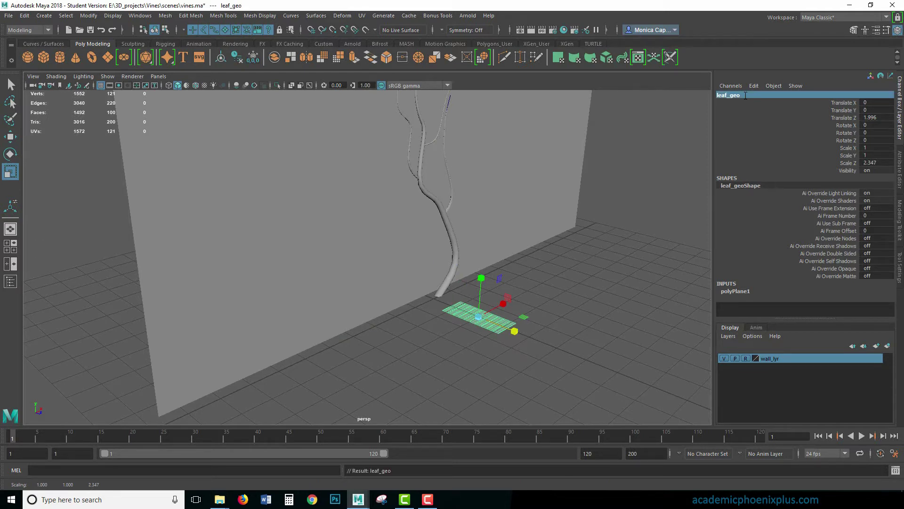
# - Set the leaf plane's subdivisions to 3 in width and 3 in height
pyautogui.click(752, 291)
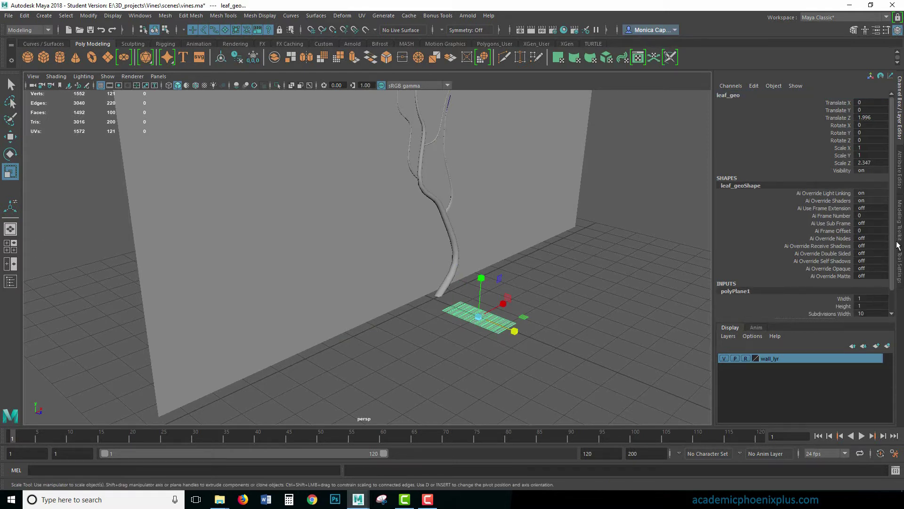
pyautogui.scroll(-2, 887, 264)
pyautogui.click(872, 291)
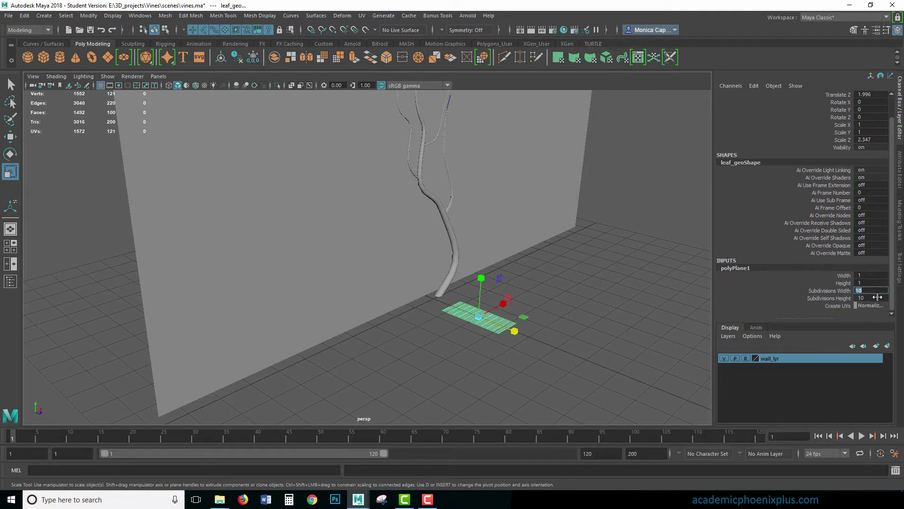
pyautogui.write('2')
pyautogui.press('Return')
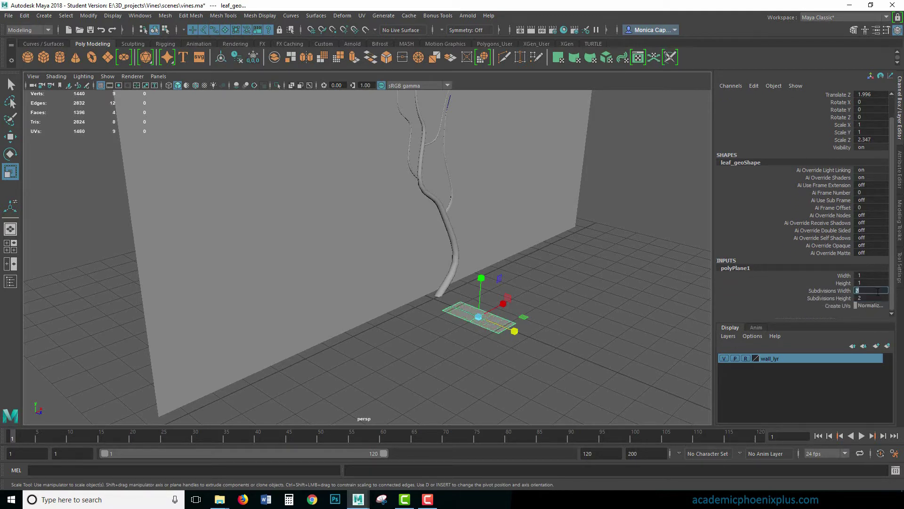
pyautogui.press('Tab')
pyautogui.write('3')
pyautogui.press('Return')
pyautogui.click(871, 290)
pyautogui.write('3')
pyautogui.press('Return')
pyautogui.click(838, 291)
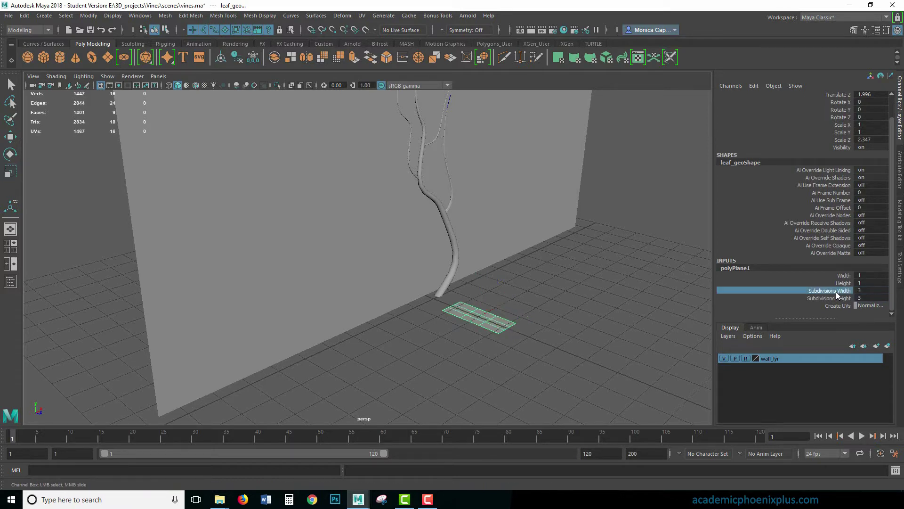
# - Apply a planar UV projection to the leaf plane from the Y axis, fitted to the bounding box and keeping the image width/height ratio
pyautogui.keyDown('alt'); pyautogui.moveTo(497, 303); pyautogui.dragTo(676, 273, button='right'); pyautogui.keyUp('alt')
pyautogui.keyDown('alt'); pyautogui.moveTo(676, 273); pyautogui.dragTo(676, 244, button='middle'); pyautogui.keyUp('alt')
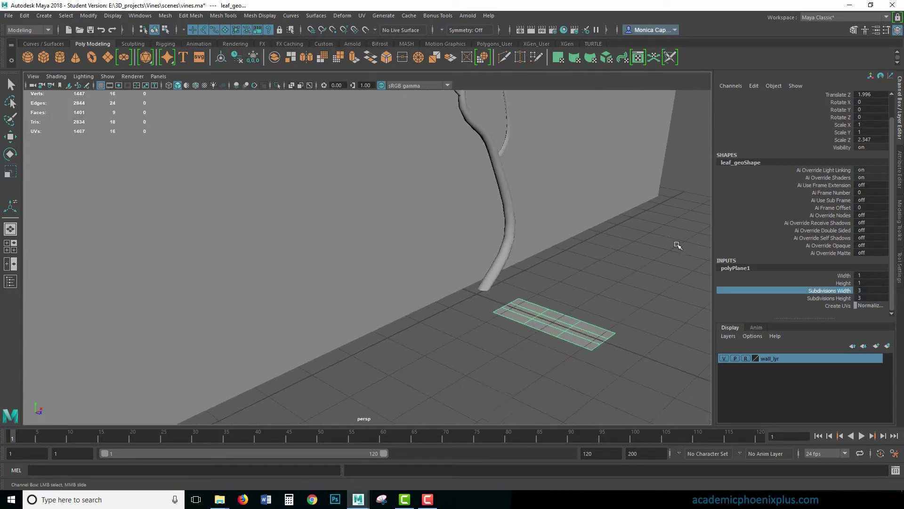
pyautogui.keyDown('alt'); pyautogui.moveTo(659, 277); pyautogui.dragTo(594, 299); pyautogui.keyUp('alt')
pyautogui.keyDown('alt'); pyautogui.moveTo(575, 303); pyautogui.dragTo(558, 351, button='middle'); pyautogui.keyUp('alt')
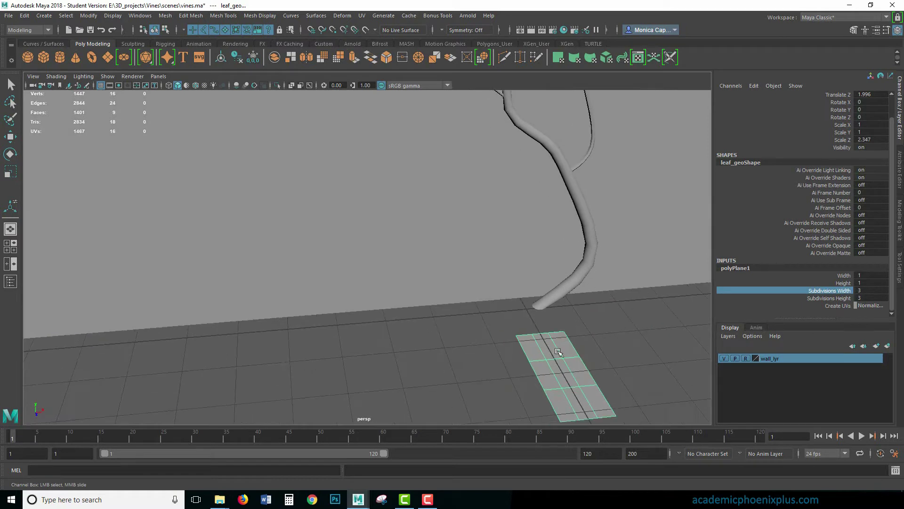
pyautogui.keyDown('alt'); pyautogui.moveTo(542, 312); pyautogui.dragTo(484, 278, button='middle'); pyautogui.keyUp('alt')
pyautogui.click(362, 16)
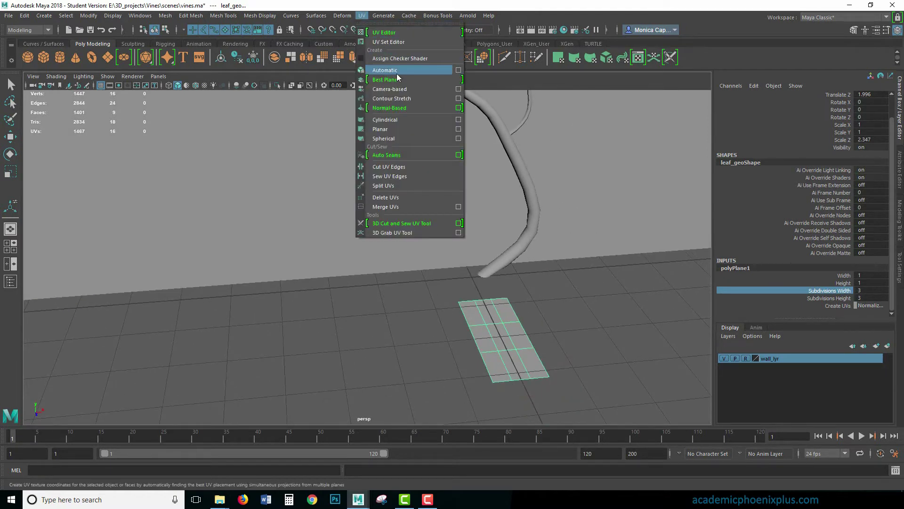
pyautogui.click(458, 130)
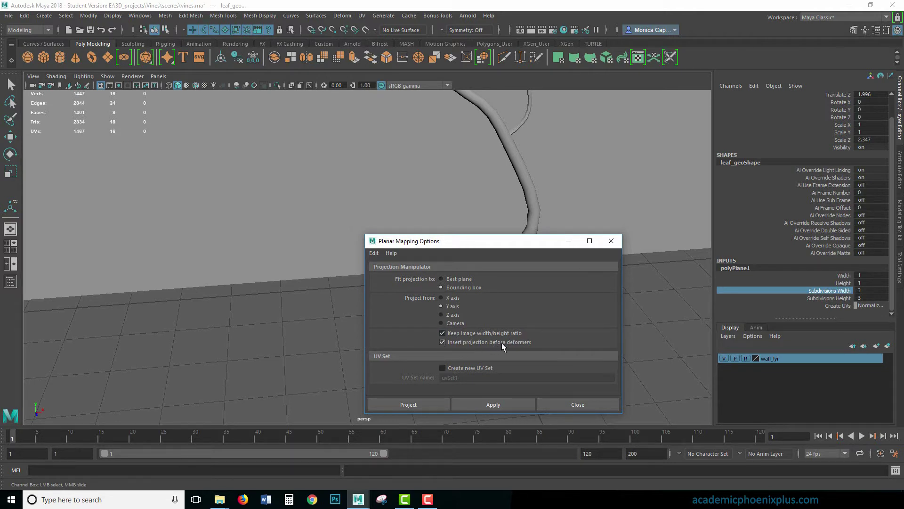
pyautogui.click(405, 404)
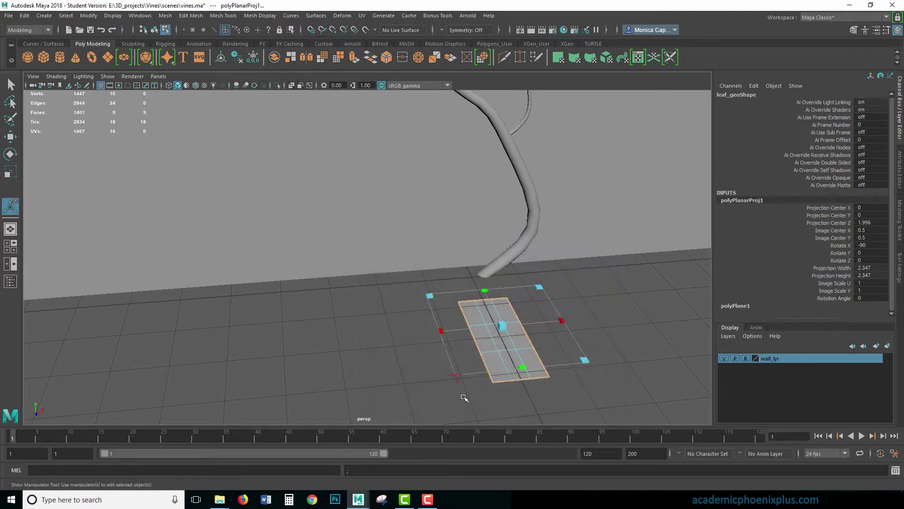
# - Open the UV Editor and scale the leaf's UV shell down slightly so it fits inside the 0–1 UV space
pyautogui.click(365, 16)
pyautogui.click(379, 33)
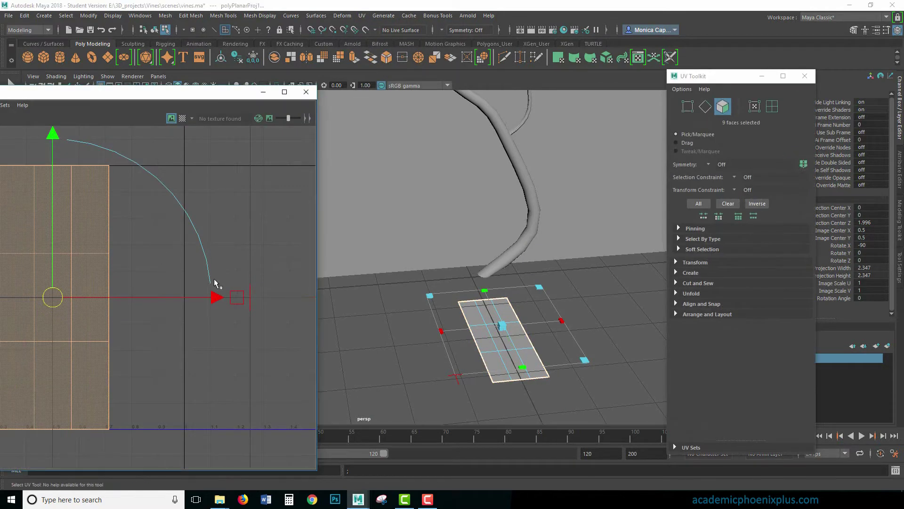
pyautogui.press('f')
pyautogui.press('r')
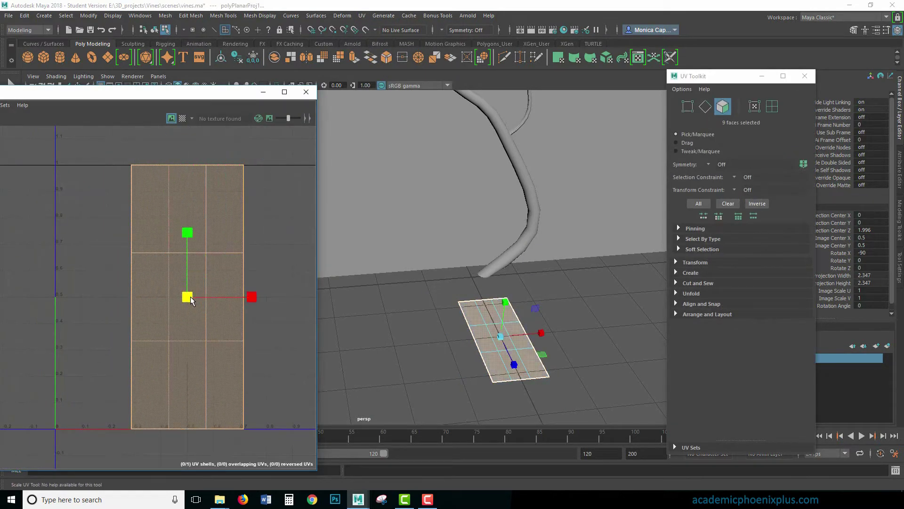
pyautogui.moveTo(190, 297); pyautogui.dragTo(191, 298)
pyautogui.moveTo(482, 304); pyautogui.dragTo(518, 278, button='right')
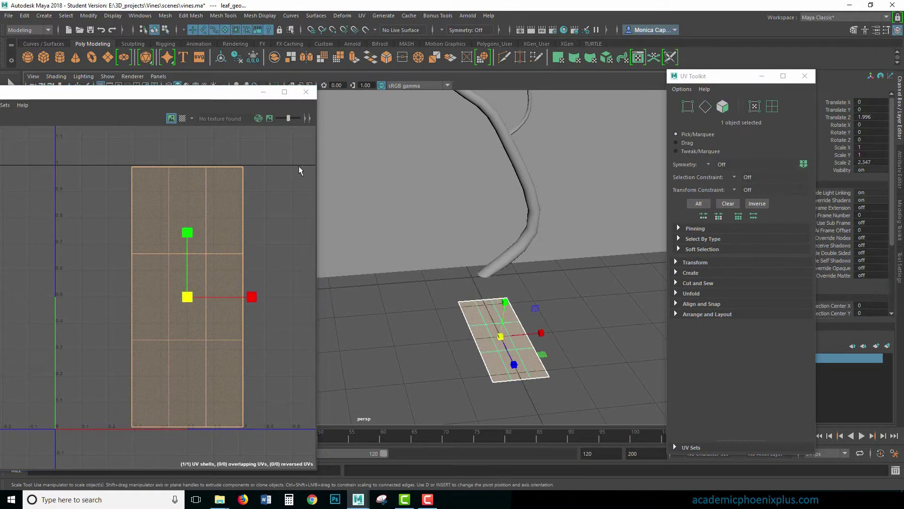
pyautogui.moveTo(206, 93); pyautogui.dragTo(396, 85)
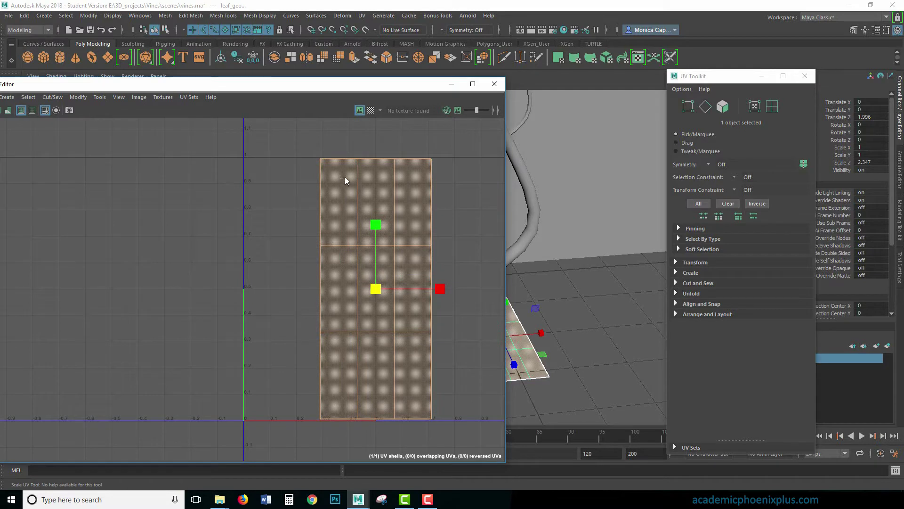
pyautogui.moveTo(345, 177)
pyautogui.mouseDown(button='right')
pyautogui.moveTo(343, 194)
pyautogui.moveTo(334, 174)
pyautogui.mouseUp(button='right')
pyautogui.moveTo(365, 89); pyautogui.dragTo(479, 58)
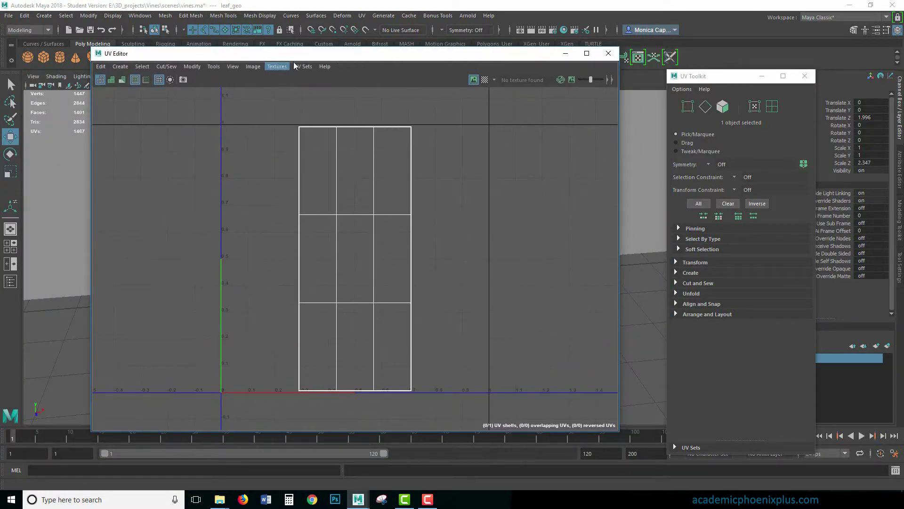
pyautogui.click(246, 66)
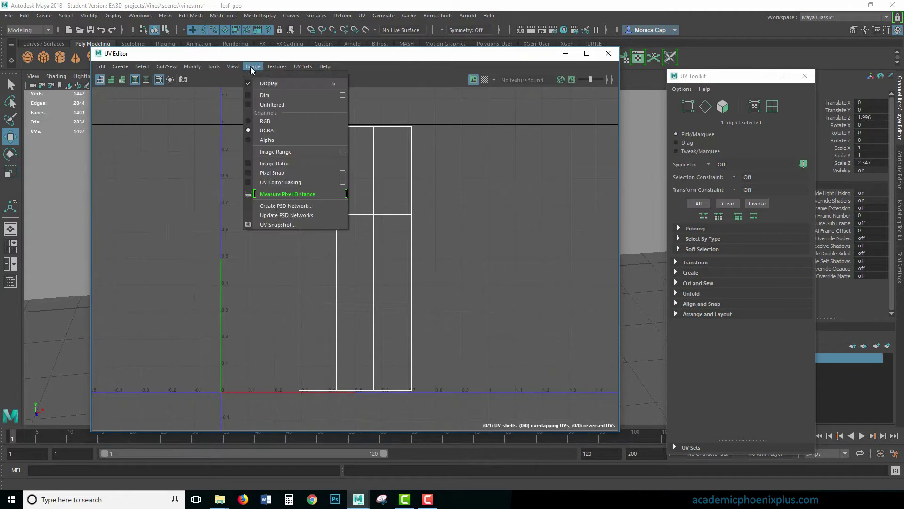
pyautogui.click(306, 225)
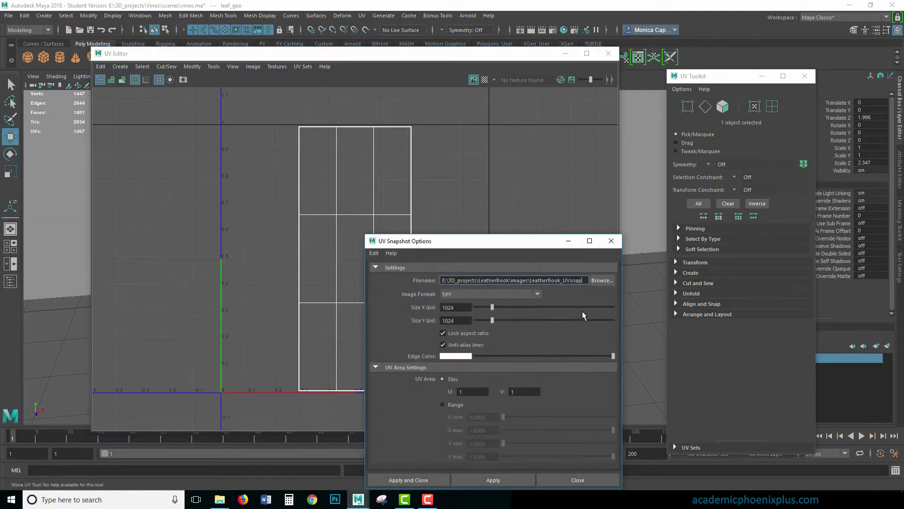
pyautogui.click(600, 280)
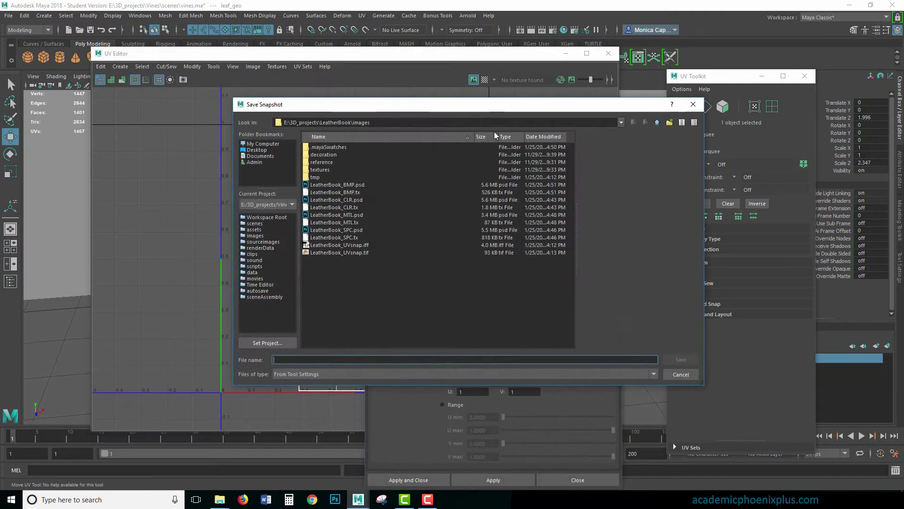
pyautogui.click(351, 122)
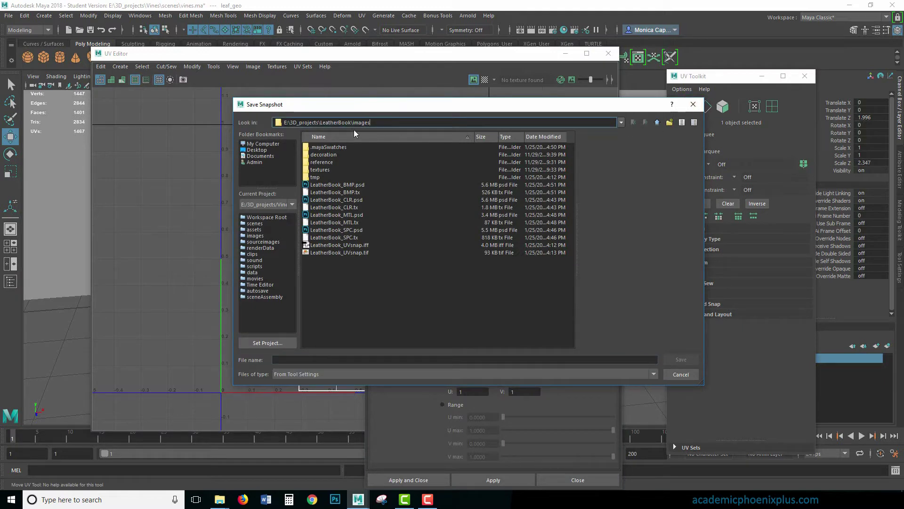
pyautogui.moveTo(311, 123); pyautogui.dragTo(426, 125)
pyautogui.click(692, 106)
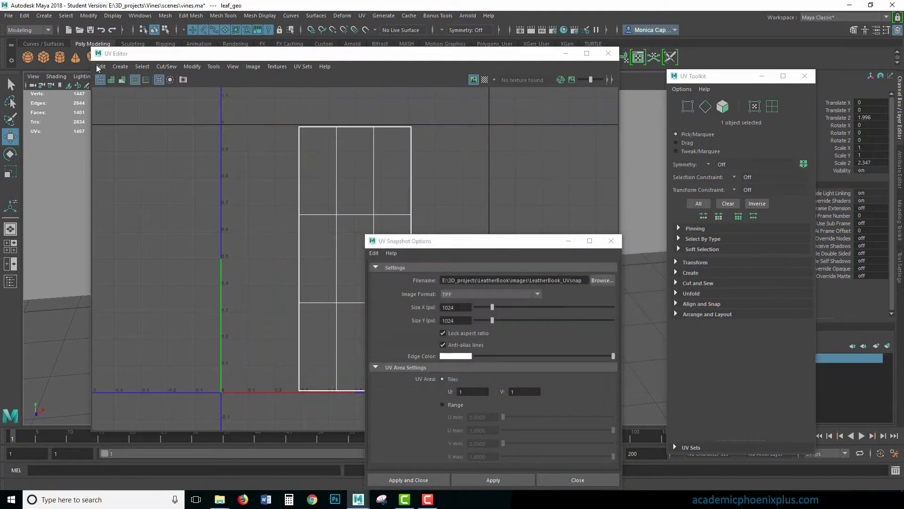
# - Set the current project to the Vines folder in E:\3D_projects and close the UV Snapshot options
pyautogui.click(9, 16)
pyautogui.click(38, 338)
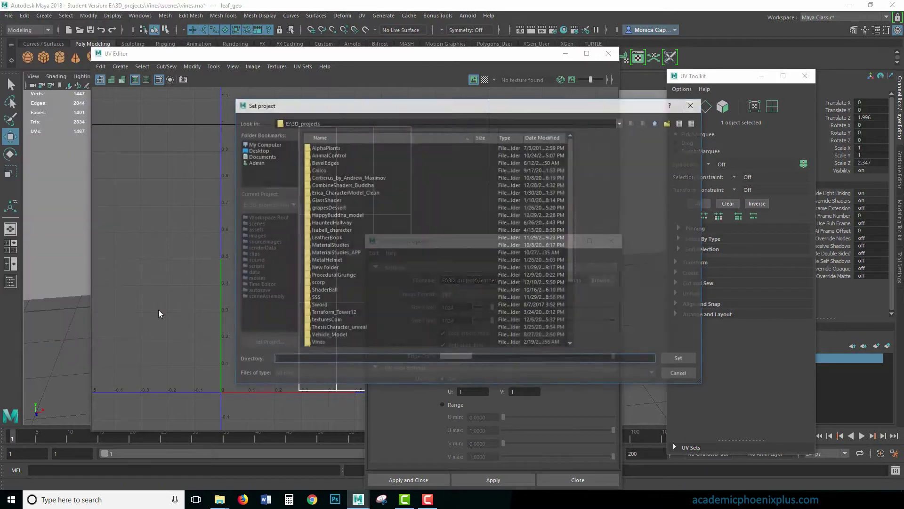
pyautogui.click(380, 343)
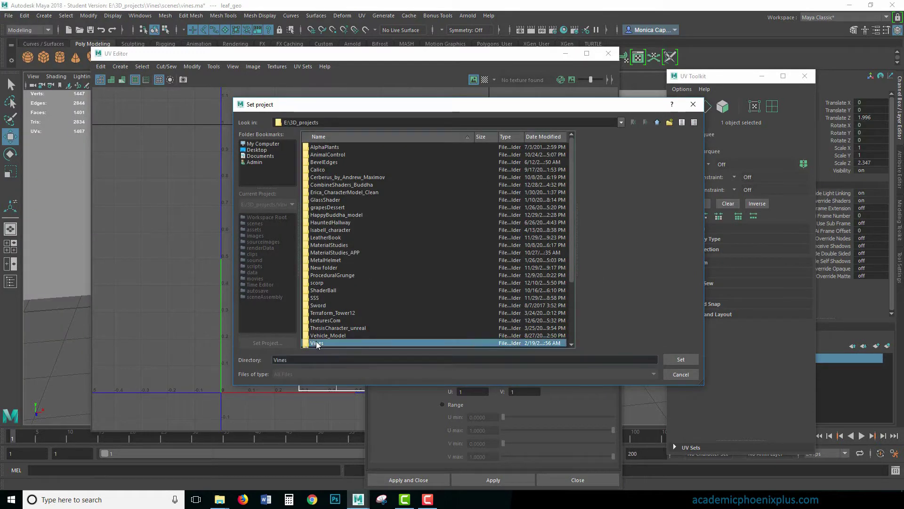
pyautogui.click(681, 359)
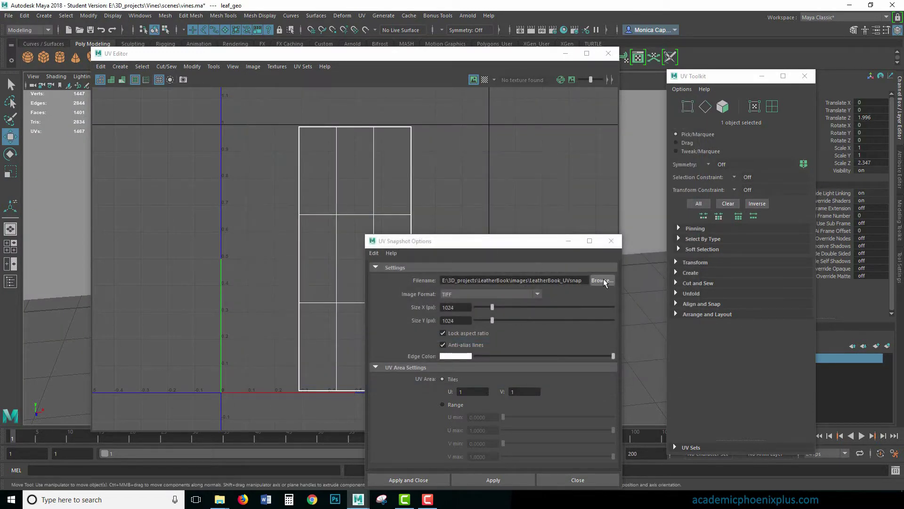
pyautogui.click(610, 241)
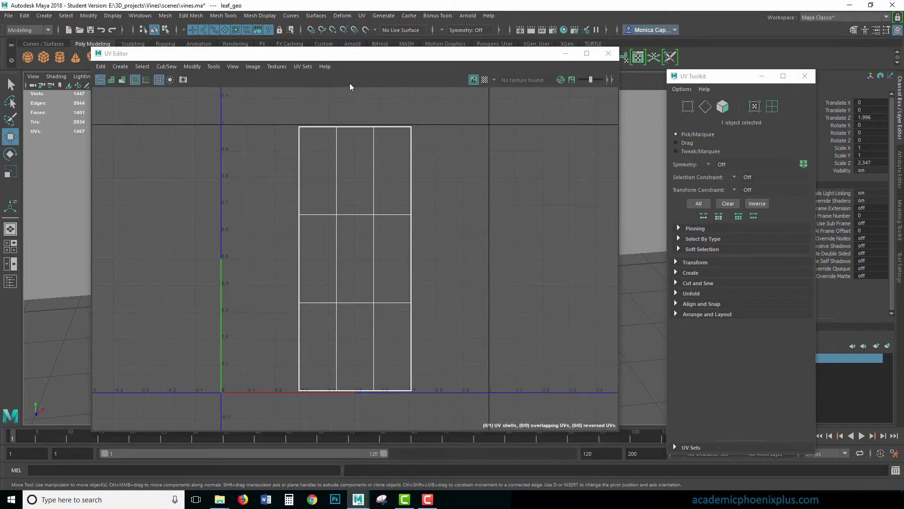
# - Start a UV snapshot of the leaf shell and browse to E:\3D_projects\Vines\images as the output folder
pyautogui.click(270, 65)
pyautogui.moveTo(253, 68)
pyautogui.click(289, 224)
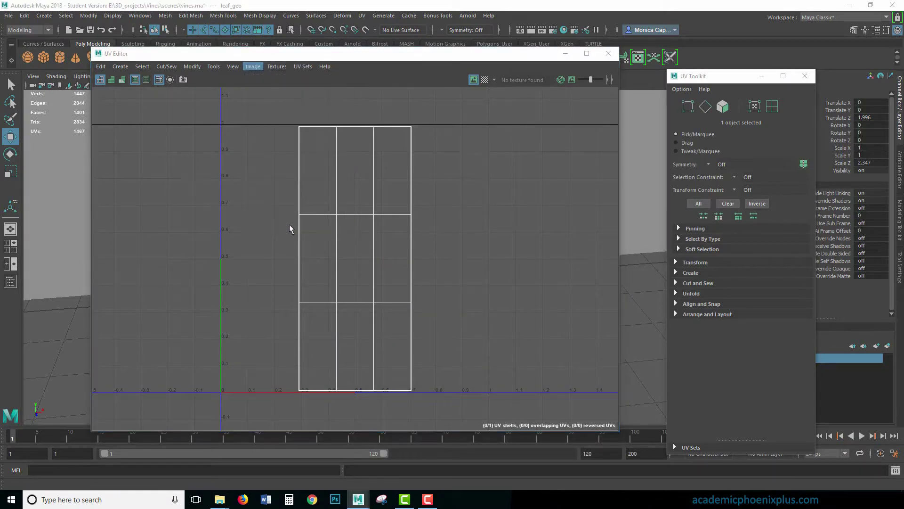
pyautogui.click(600, 279)
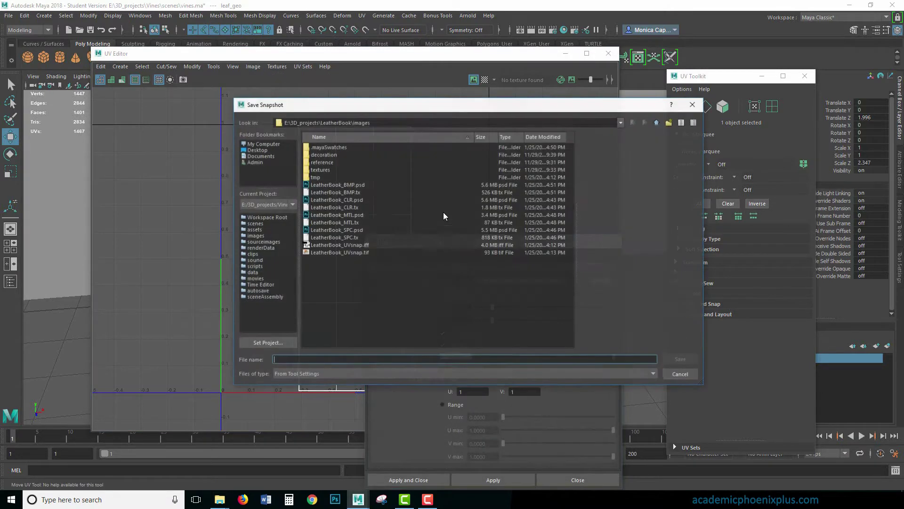
pyautogui.click(659, 122)
pyautogui.click(658, 122)
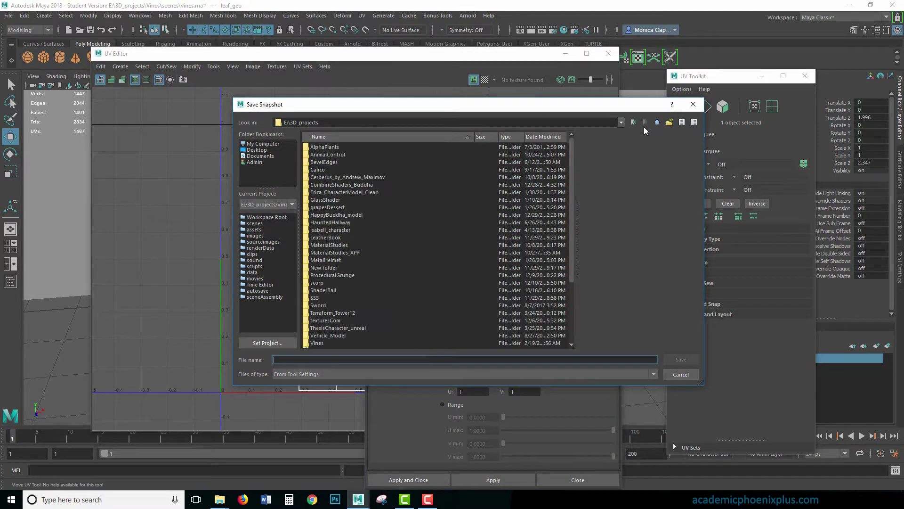
pyautogui.doubleClick(320, 343)
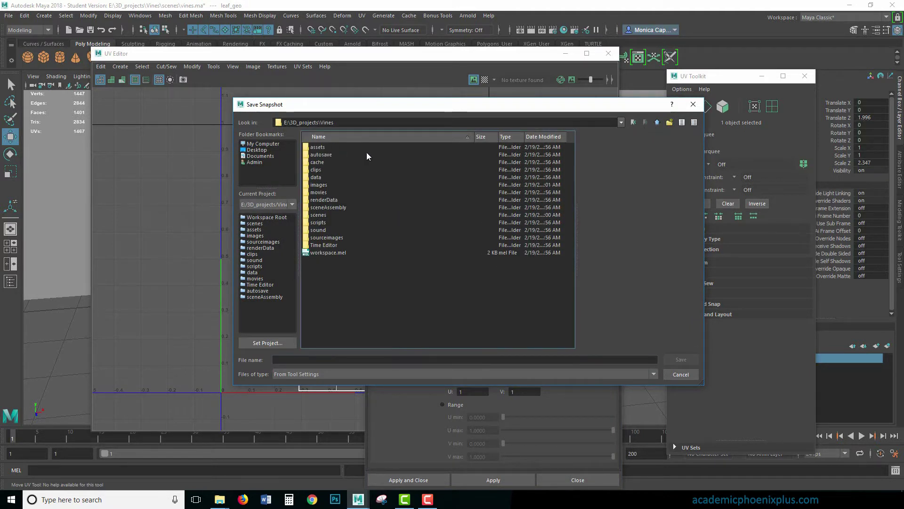
pyautogui.doubleClick(324, 184)
# - Name the output file Leaf_snapshot and export the UV snapshot as a 1024 x 1024 TIFF
pyautogui.click(304, 360)
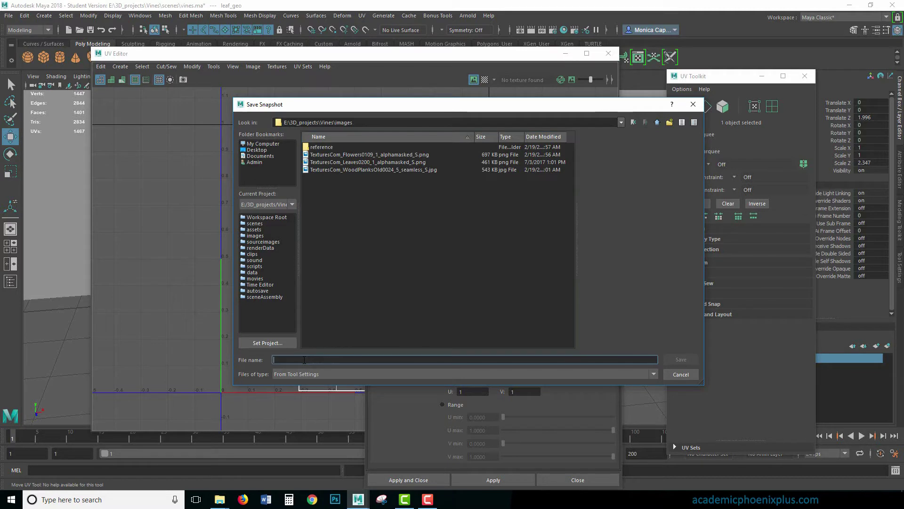
pyautogui.write('Leaf_snaps')
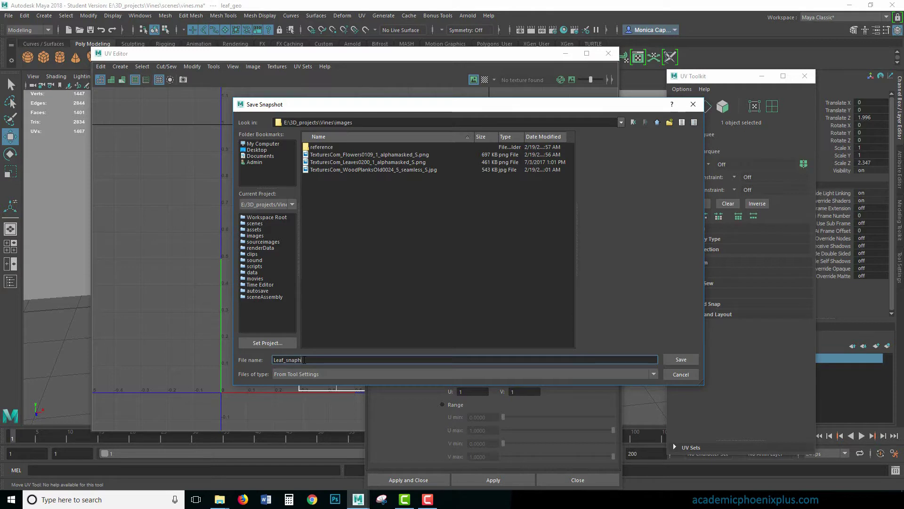
pyautogui.write('hot')
pyautogui.press('Return')
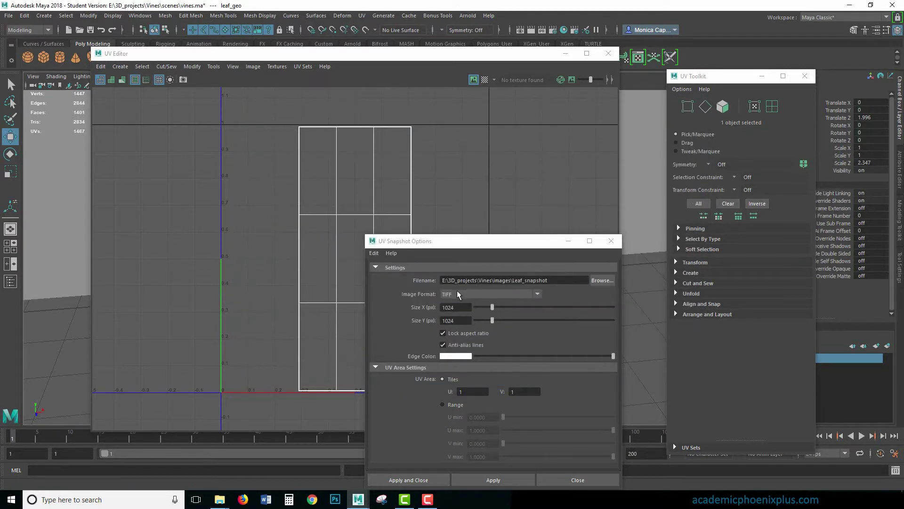
pyautogui.click(408, 478)
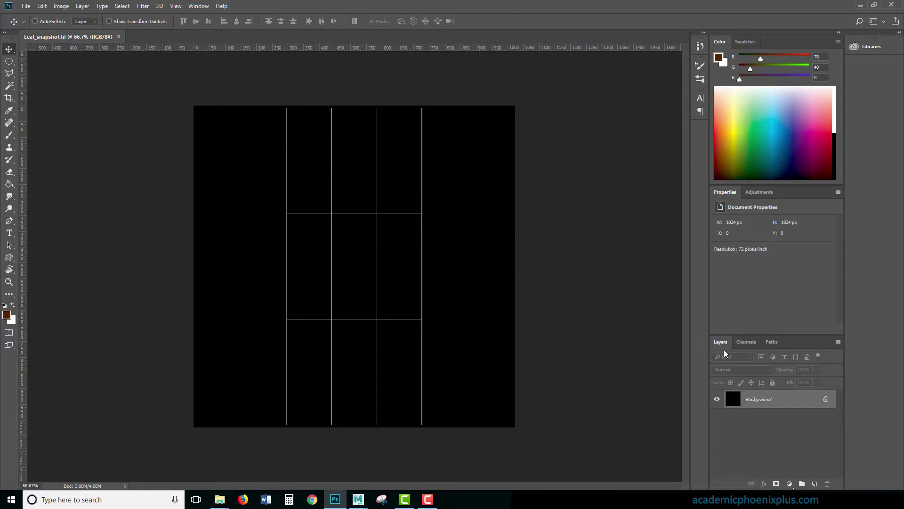
# - Delete the Alpha 1 channel from Leaf_snapshot.tif in Photoshop and return to the layer list
pyautogui.click(748, 342)
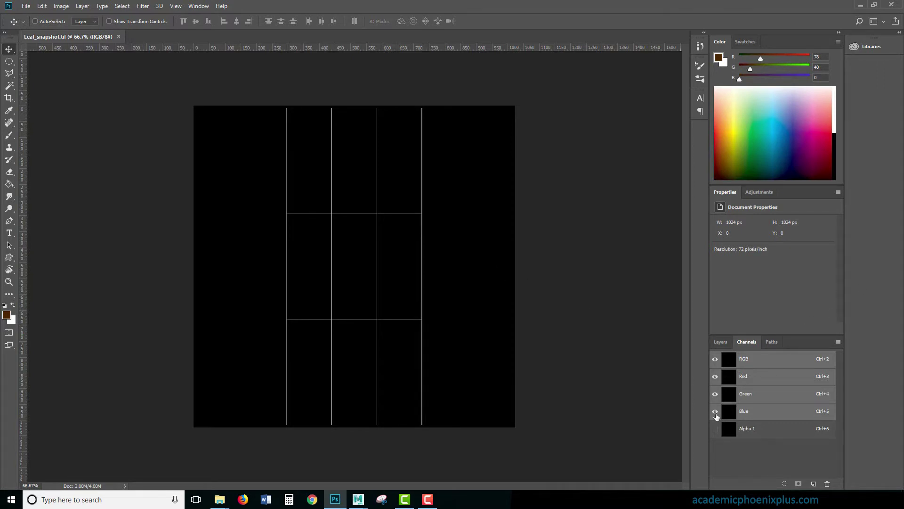
pyautogui.click(756, 430)
pyautogui.moveTo(757, 433); pyautogui.dragTo(828, 483)
pyautogui.click(720, 343)
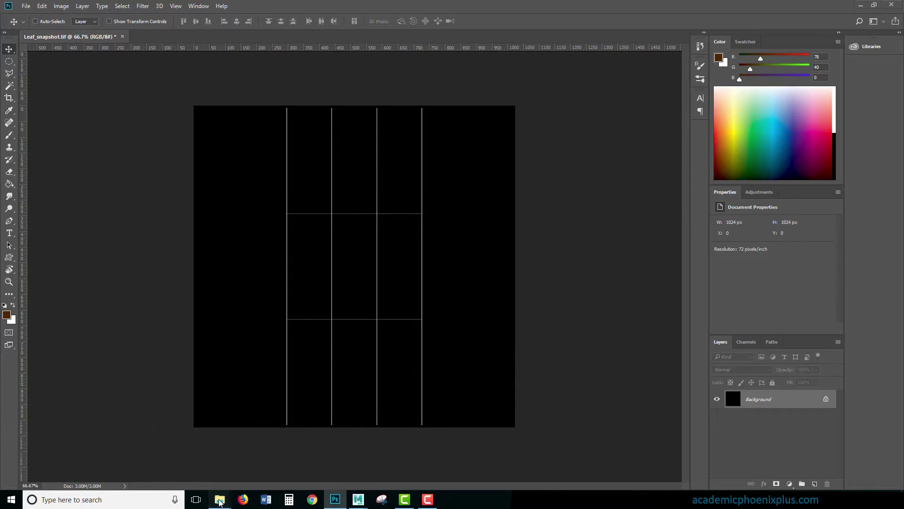
# - Open TexturesCom_Flowers0109_1_alphamasked_S.png from the Vines images folder as a separate document in Photoshop
pyautogui.moveTo(219, 502)
pyautogui.click(248, 478)
pyautogui.moveTo(513, 158); pyautogui.dragTo(400, 57)
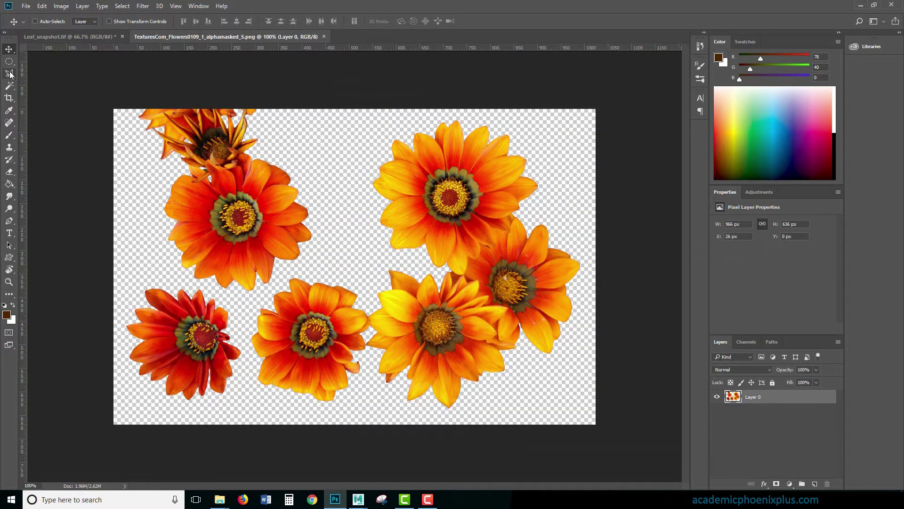
# - Try to copy the lower-left red flower into Leaf_snapshot.tif with a 30 px feathered elliptical selection, and undo the paste
pyautogui.moveTo(9, 61); pyautogui.dragTo(34, 75)
pyautogui.moveTo(117, 279); pyautogui.dragTo(245, 413)
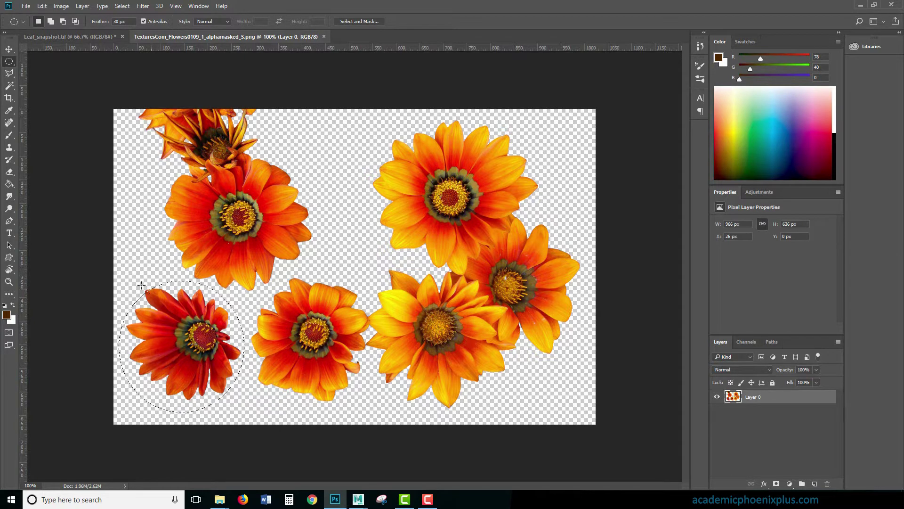
pyautogui.keyDown('shift'); pyautogui.moveTo(146, 292); pyautogui.dragTo(156, 298); pyautogui.keyUp('shift')
pyautogui.keyDown('ctrl'); pyautogui.moveTo(255, 280); pyautogui.dragTo(405, 262); pyautogui.keyUp('ctrl')
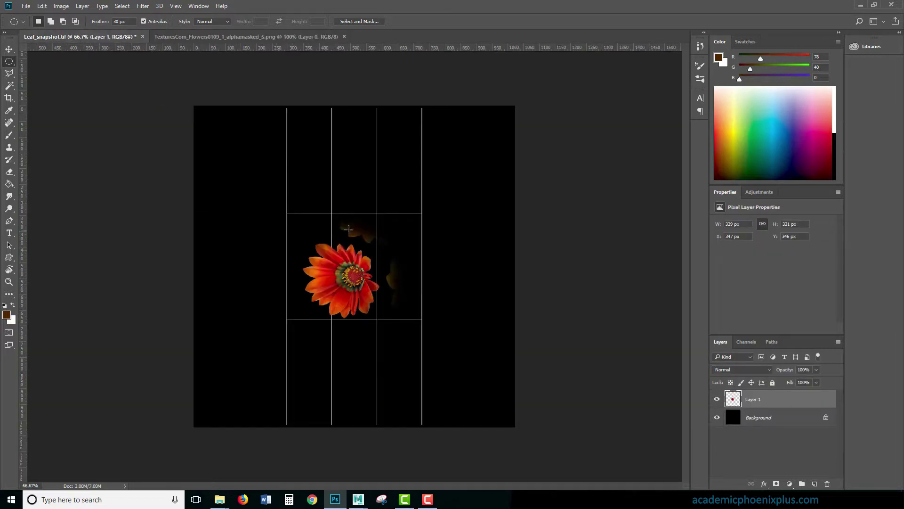
pyautogui.hotkey('ctrl', 'z')
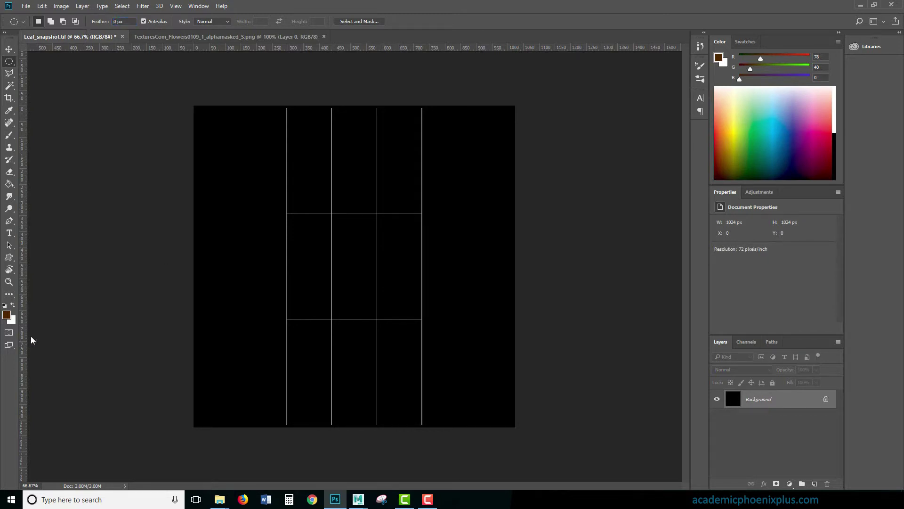
# - Copy the lower-left red flower with a 0 px feather elliptical selection, paste it into Leaf_snapshot.tif and place it in the UV grid's top row
pyautogui.click(179, 37)
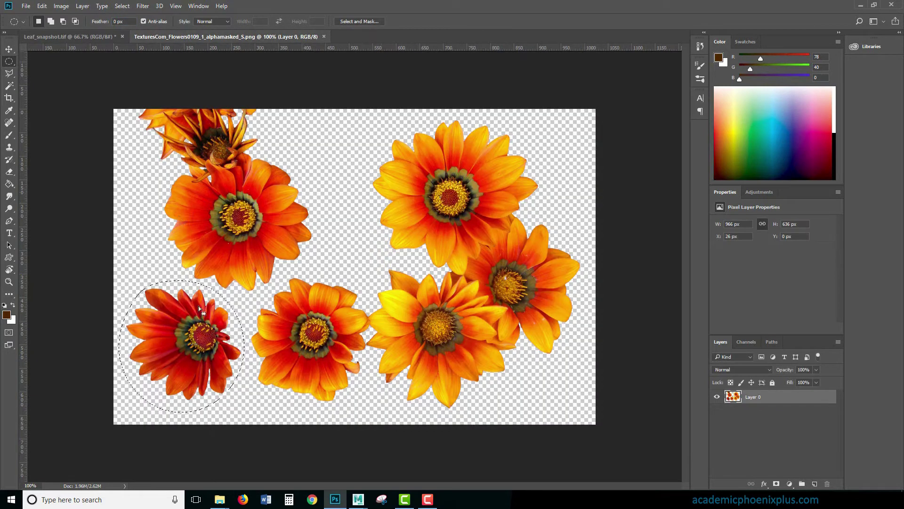
pyautogui.moveTo(115, 280); pyautogui.dragTo(244, 413)
pyautogui.hotkey('ctrl', 'c')
pyautogui.click(70, 36)
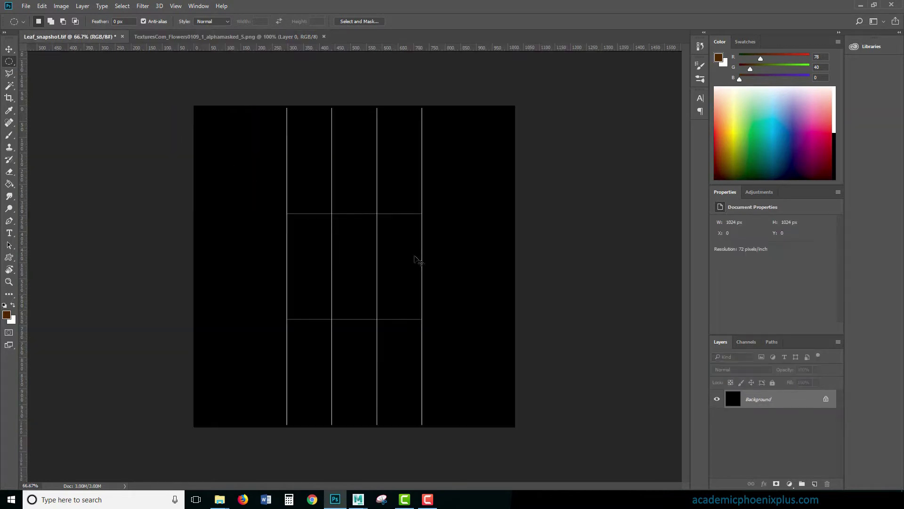
pyautogui.hotkey('ctrl', 'v')
pyautogui.press('v')
pyautogui.moveTo(368, 274); pyautogui.dragTo(362, 174)
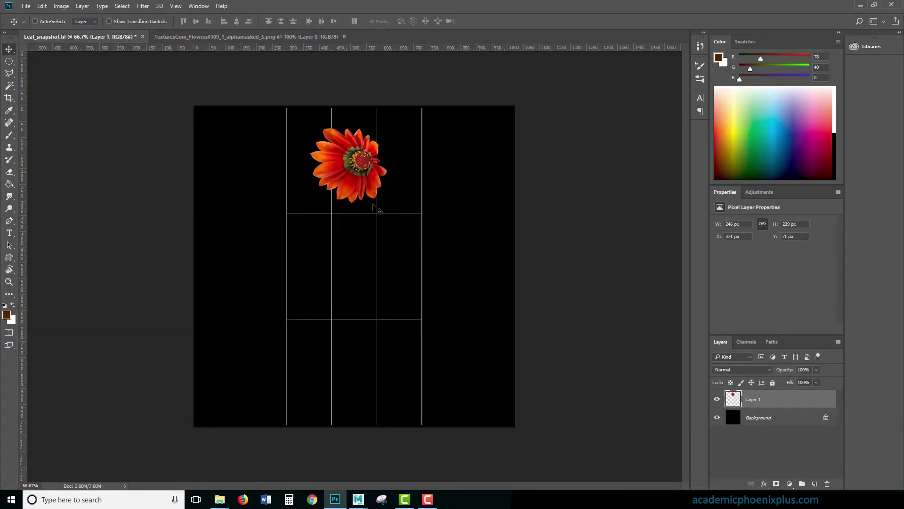
# - Outline the flower beside the red one in the flower image with the Polygonal Lasso and paste it into the middle of Leaf_snapshot.tif
pyautogui.click(181, 36)
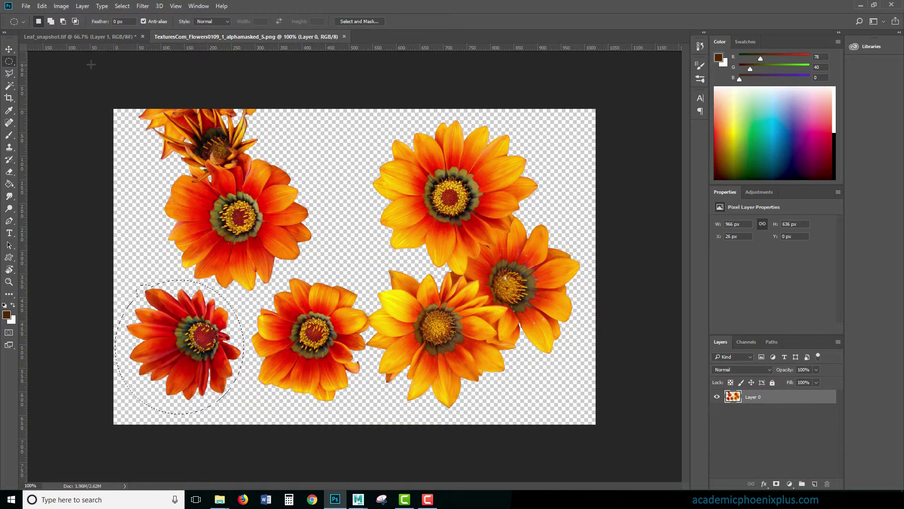
pyautogui.click(9, 73)
pyautogui.click(251, 302)
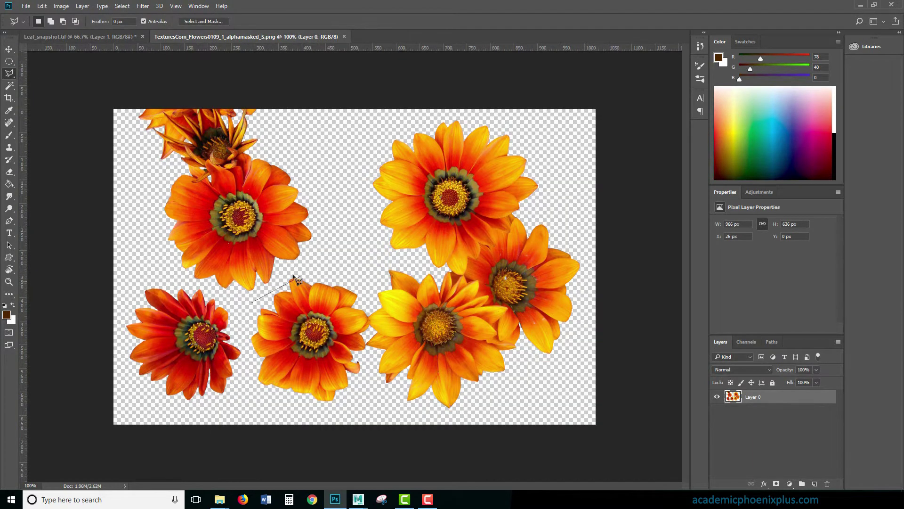
pyautogui.click(290, 272)
pyautogui.click(362, 263)
pyautogui.click(370, 297)
pyautogui.click(368, 318)
pyautogui.click(372, 324)
pyautogui.click(366, 379)
pyautogui.click(343, 414)
pyautogui.click(242, 404)
pyautogui.click(243, 325)
pyautogui.click(252, 303)
pyautogui.moveTo(296, 228)
pyautogui.keyDown('ctrl'); pyautogui.mouseDown()
pyautogui.moveTo(87, 36)
pyautogui.moveTo(222, 171)
pyautogui.moveTo(408, 302)
pyautogui.mouseUp(); pyautogui.keyUp('ctrl')
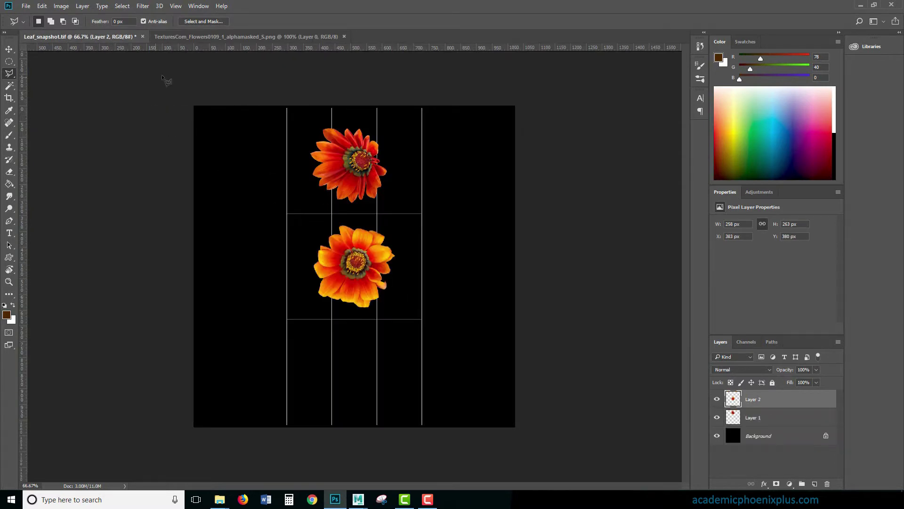
# - Outline the cluster of three yellow-orange flowers on the right of the flower image with the Polygonal Lasso
pyautogui.click(182, 38)
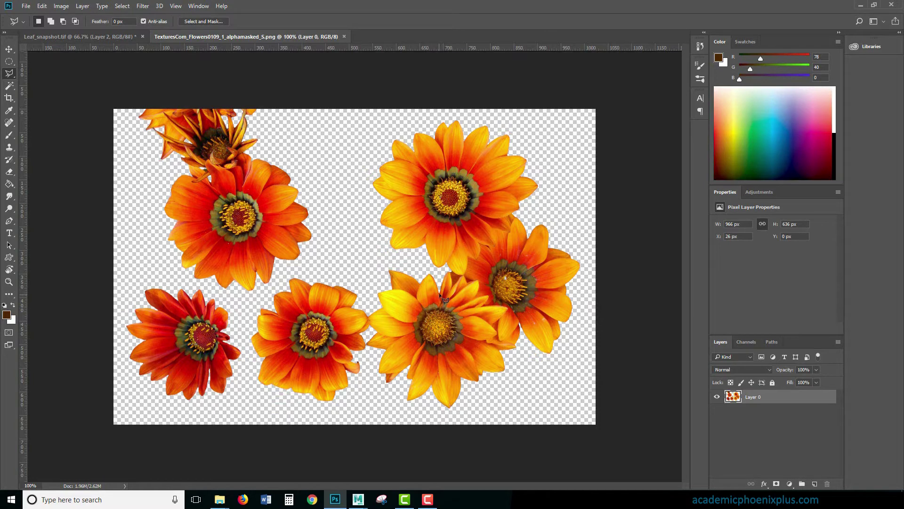
pyautogui.click(409, 118)
pyautogui.click(352, 173)
pyautogui.click(376, 258)
pyautogui.click(367, 346)
pyautogui.click(379, 405)
pyautogui.click(537, 409)
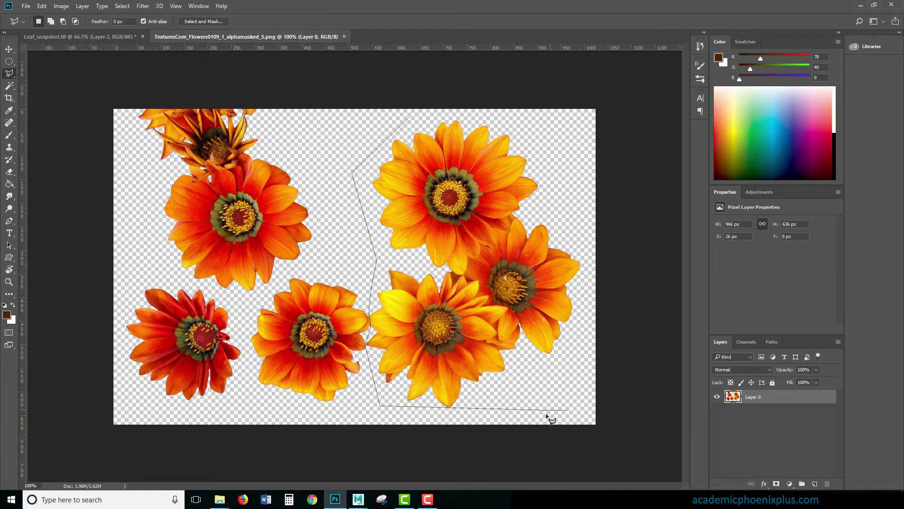
pyautogui.click(603, 359)
pyautogui.click(596, 177)
pyautogui.click(535, 89)
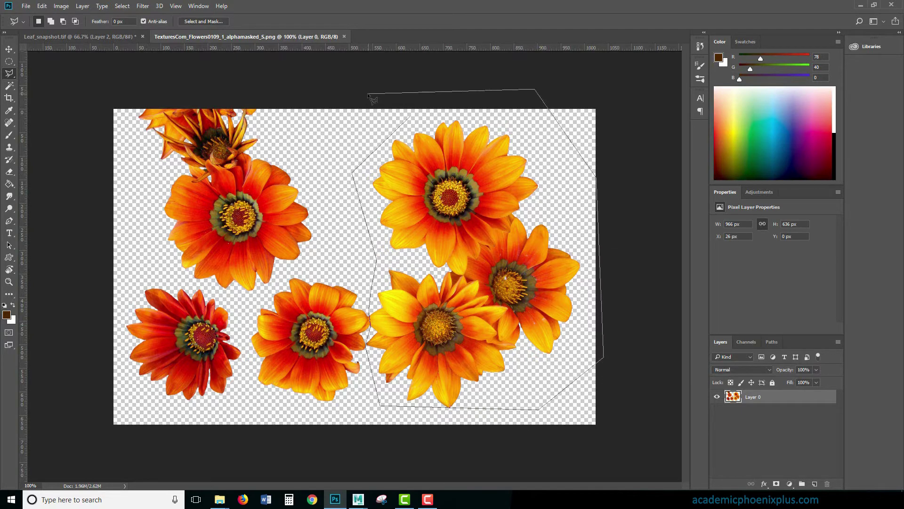
pyautogui.click(369, 93)
pyautogui.click(413, 121)
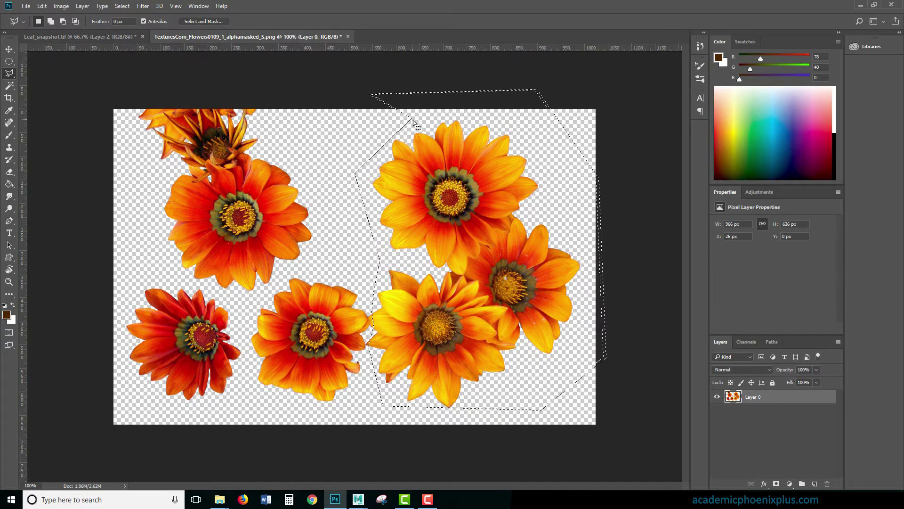
# - Extend the cluster's selection around the lowest petal tip and adjust its edge near the neighbouring flower
pyautogui.keyDown('shift'); pyautogui.click(432, 400); pyautogui.keyUp('shift')
pyautogui.click(480, 418)
pyautogui.click(480, 400)
pyautogui.click(431, 400)
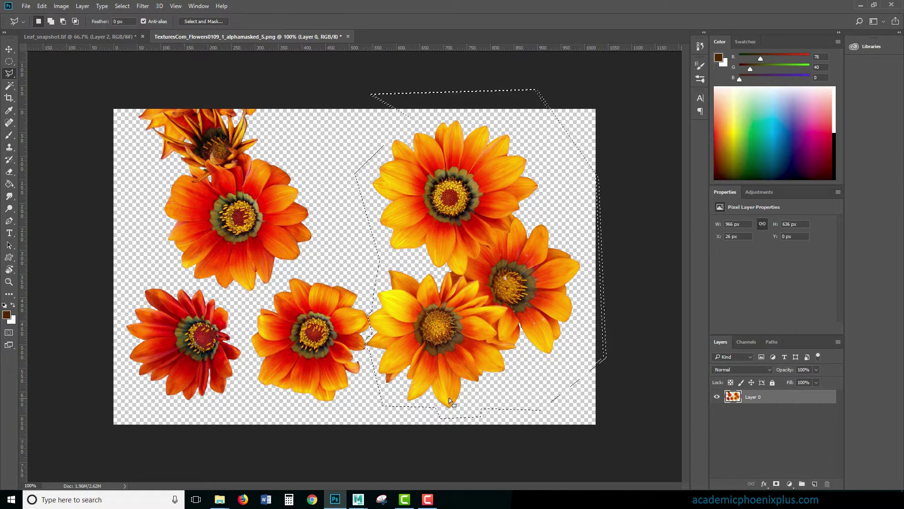
pyautogui.click(368, 339)
pyautogui.press('Escape')
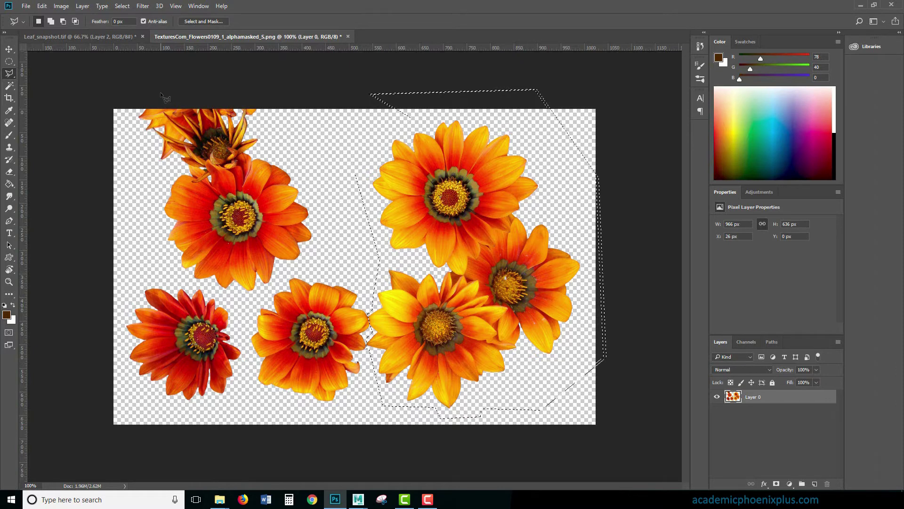
# - Copy the selected three-flower cluster and paste it into Leaf_snapshot.tif as a new layer
pyautogui.hotkey('ctrl', 'c')
pyautogui.click(76, 37)
pyautogui.hotkey('ctrl', 'v')
pyautogui.press('v')
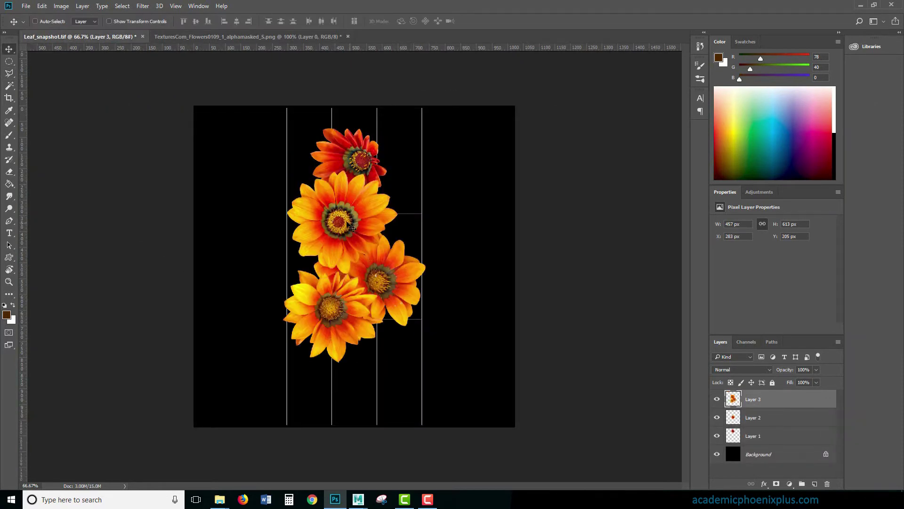
# - Scale the three-flower cluster to about 71% and position it in the lower part of the UV grid
pyautogui.moveTo(339, 224); pyautogui.dragTo(349, 288)
pyautogui.hotkey('ctrl', 't')
pyautogui.keyDown('shift'); pyautogui.moveTo(436, 234); pyautogui.dragTo(384, 280); pyautogui.keyUp('shift')
pyautogui.moveTo(324, 347); pyautogui.dragTo(342, 349)
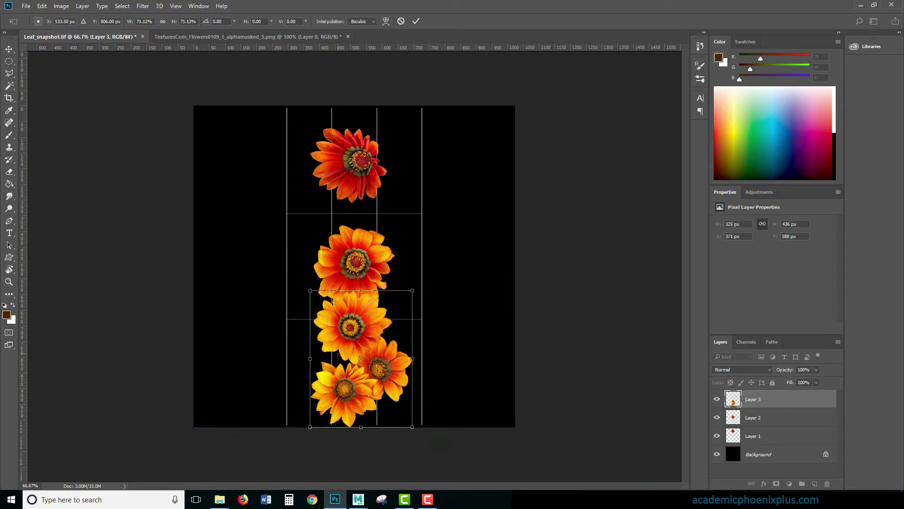
pyautogui.press('Return')
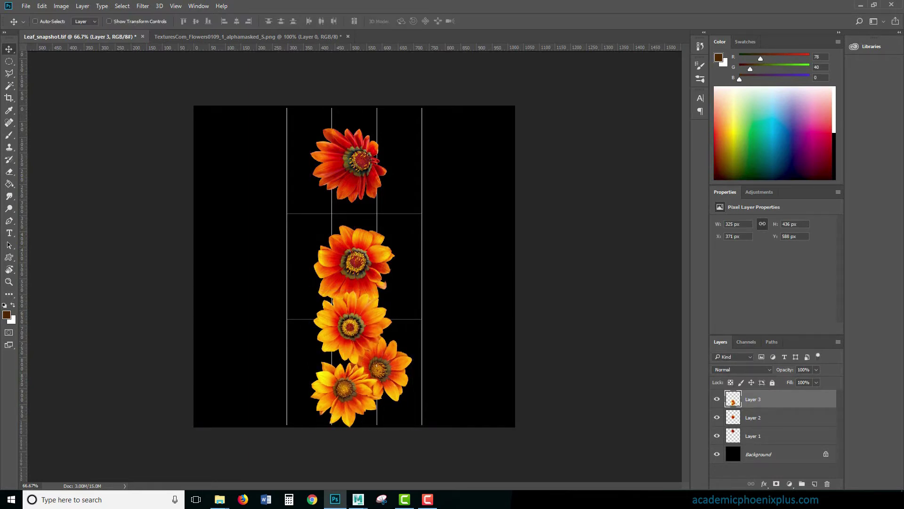
# - Nudge the single flower on Layer 2 up to about Y 314 px, clear of the three-flower cluster
pyautogui.click(751, 418)
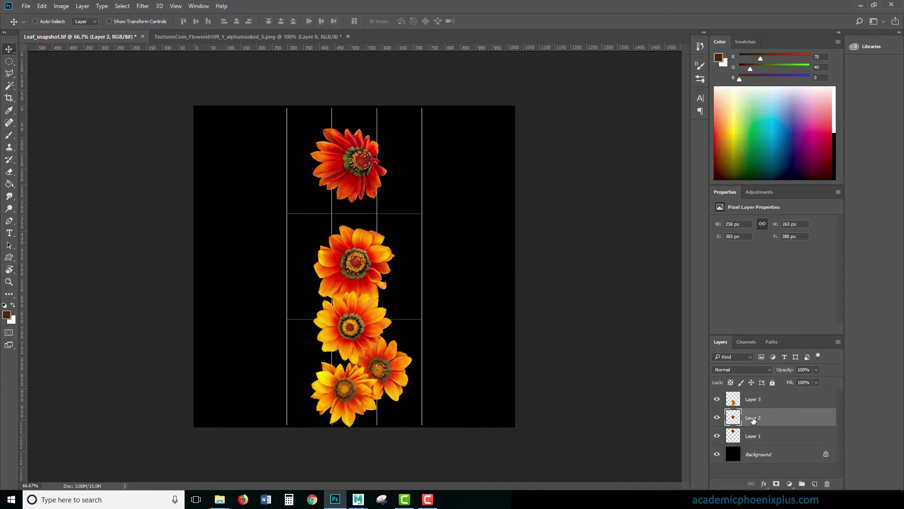
pyautogui.press('Up')
pyautogui.press('Up')
pyautogui.press('Up')
pyautogui.press('Up')
pyautogui.press('Up')
pyautogui.press('Up')
pyautogui.press('Up')
pyautogui.press('Up')
pyautogui.press('Up')
pyautogui.press('Up')
pyautogui.press('Up')
pyautogui.press('Up')
pyautogui.press('Up')
pyautogui.press('Up')
pyautogui.press('Up')
pyautogui.press('Up')
pyautogui.press('Up')
pyautogui.press('Up')
pyautogui.press('Up')
pyautogui.press('Up')
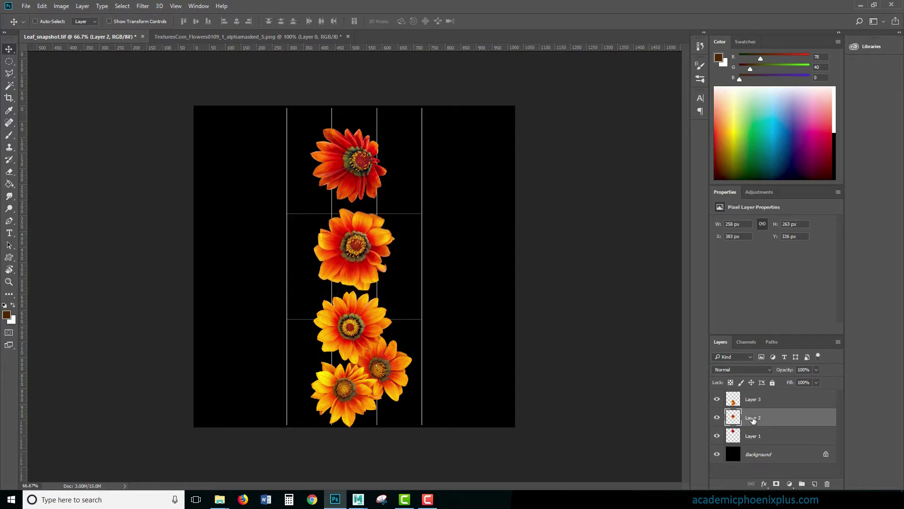
pyautogui.press('Up')
pyautogui.press('Up')
pyautogui.press('Up')
pyautogui.press('Up')
pyautogui.press('Up')
pyautogui.press('Up')
pyautogui.press('Up')
pyautogui.press('Up')
pyautogui.press('Up')
pyautogui.press('Up')
pyautogui.press('Up')
pyautogui.press('Up')
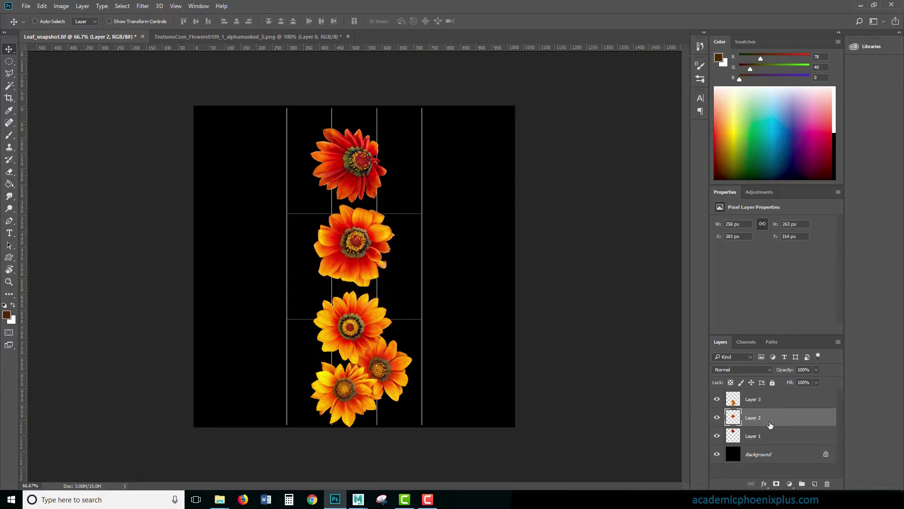
# - Nudge the three-flower cluster on Layer 3 up slightly and move the red flower on Layer 1 up about 43 px
pyautogui.click(769, 400)
pyautogui.press('Up')
pyautogui.press('Up')
pyautogui.press('Up')
pyautogui.press('Up')
pyautogui.press('Up')
pyautogui.press('Up')
pyautogui.press('Up')
pyautogui.press('Up')
pyautogui.press('Up')
pyautogui.press('Up')
pyautogui.press('Up')
pyautogui.press('Up')
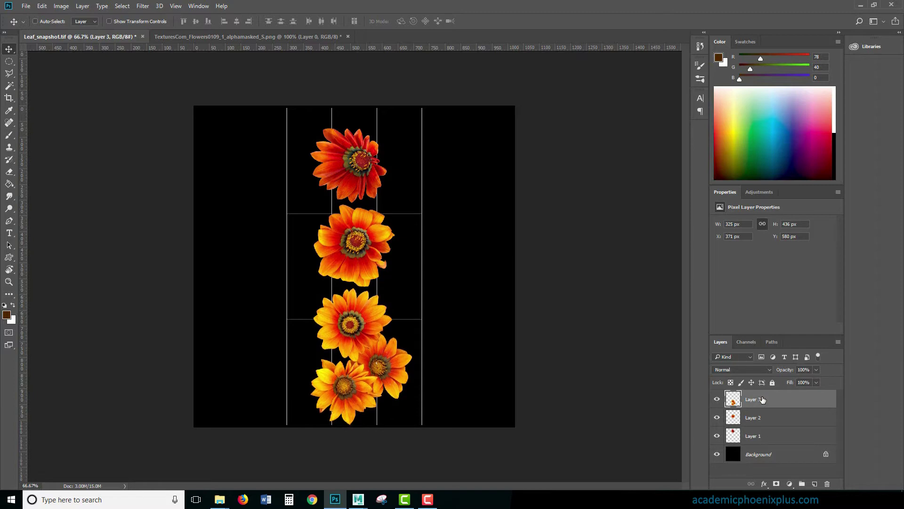
pyautogui.click(770, 438)
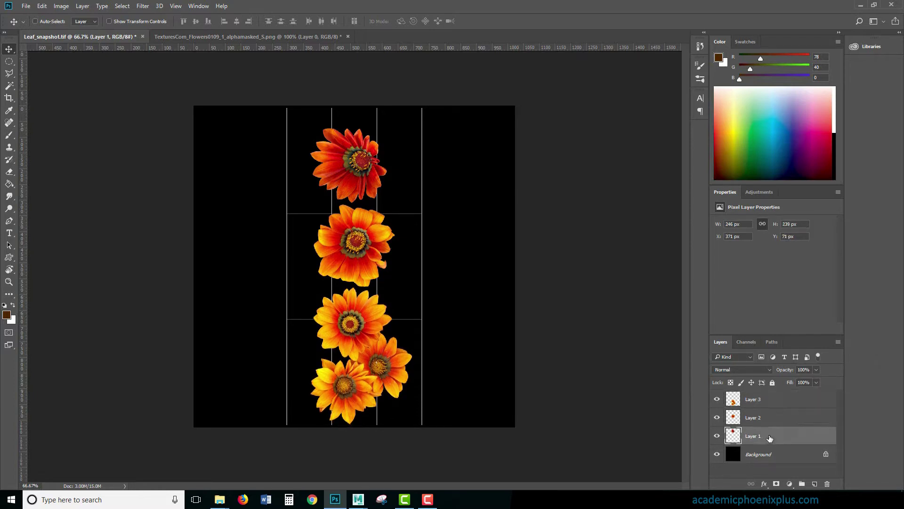
pyautogui.moveTo(369, 167); pyautogui.dragTo(370, 154)
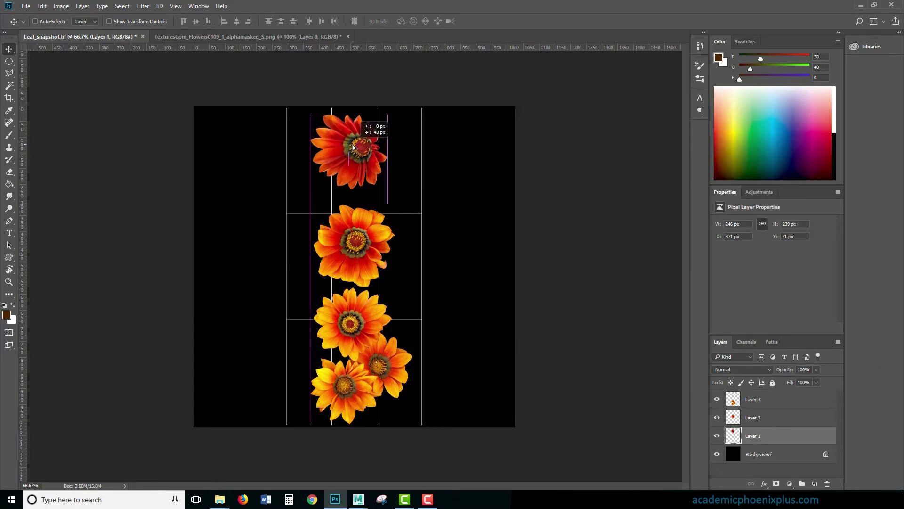
# - Move the single flower on Layer 2 up to Y 279 px, just below the red flower
pyautogui.doubleClick(770, 422)
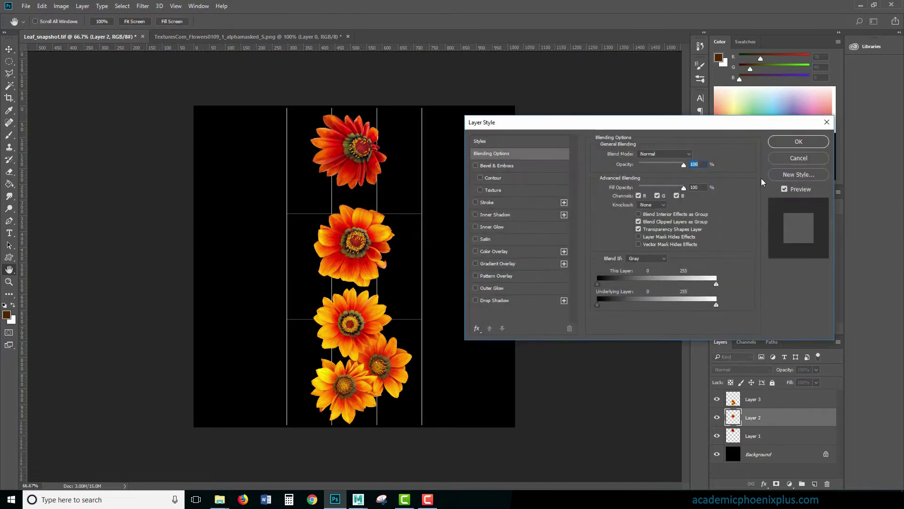
pyautogui.press('Escape')
pyautogui.moveTo(357, 256); pyautogui.dragTo(357, 248)
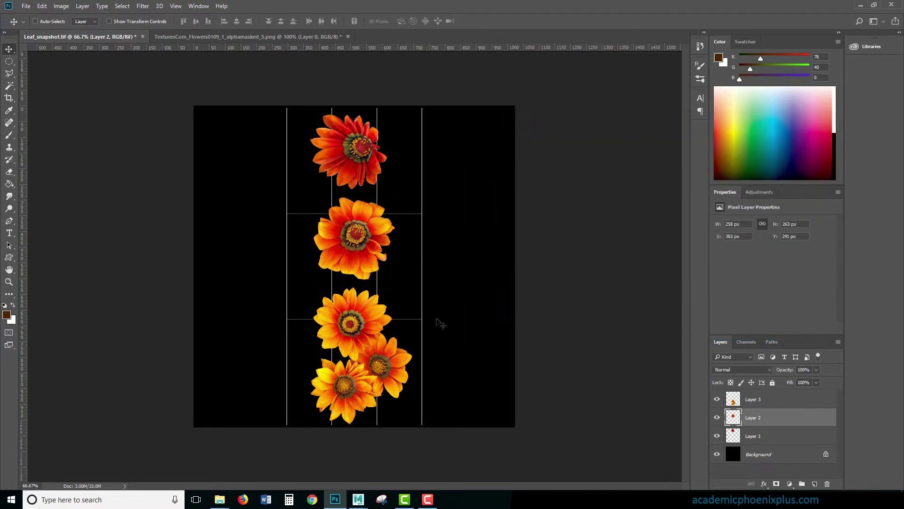
pyautogui.moveTo(361, 350); pyautogui.dragTo(360, 343)
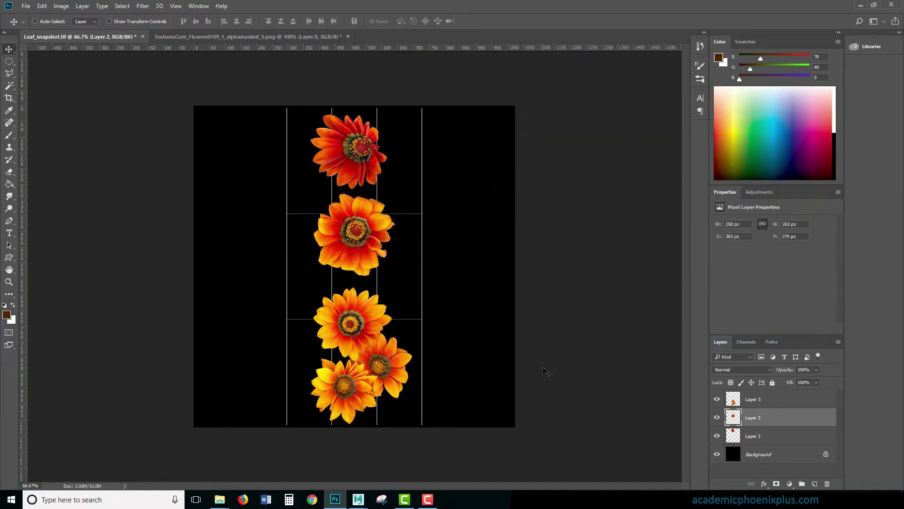
# - Nudge the three-flower cluster on Layer 3 up to Y 568 px
pyautogui.click(806, 403)
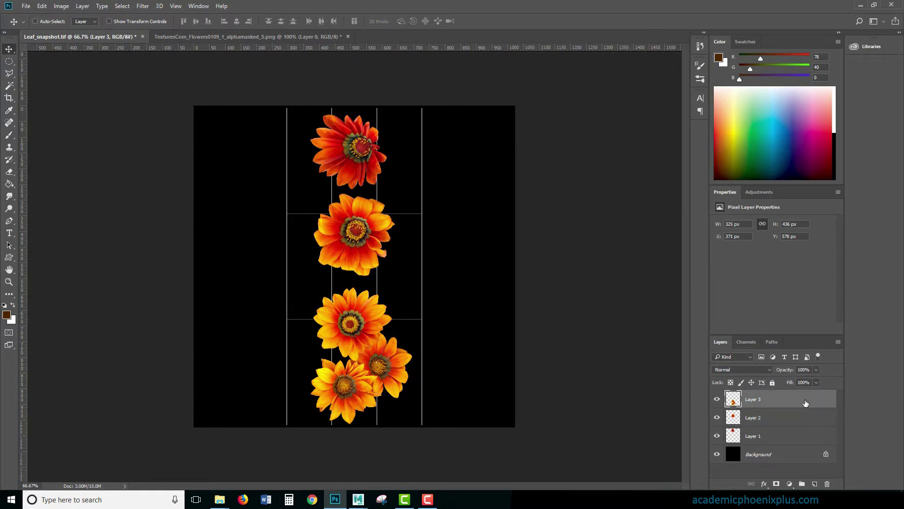
pyautogui.press('Up')
pyautogui.press('Up')
pyautogui.press('Up')
pyautogui.press('Up')
pyautogui.press('Up')
pyautogui.press('Up')
pyautogui.press('Up')
pyautogui.press('Up')
pyautogui.press('Up')
pyautogui.press('Up')
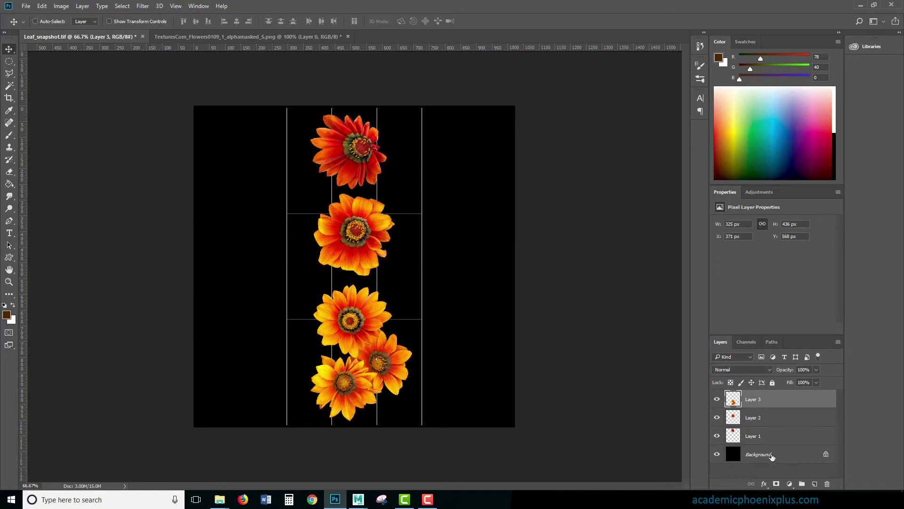
# - Load the outlines of all three flower layers as one selection and save it as an alpha channel
pyautogui.click(745, 343)
pyautogui.click(721, 342)
pyautogui.keyDown('ctrl'); pyautogui.click(733, 433); pyautogui.keyUp('ctrl')
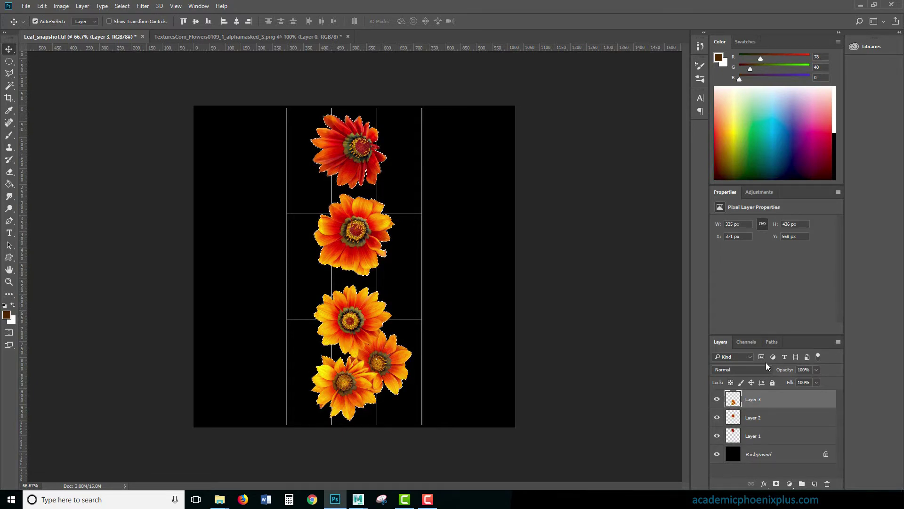
pyautogui.click(747, 342)
pyautogui.click(799, 484)
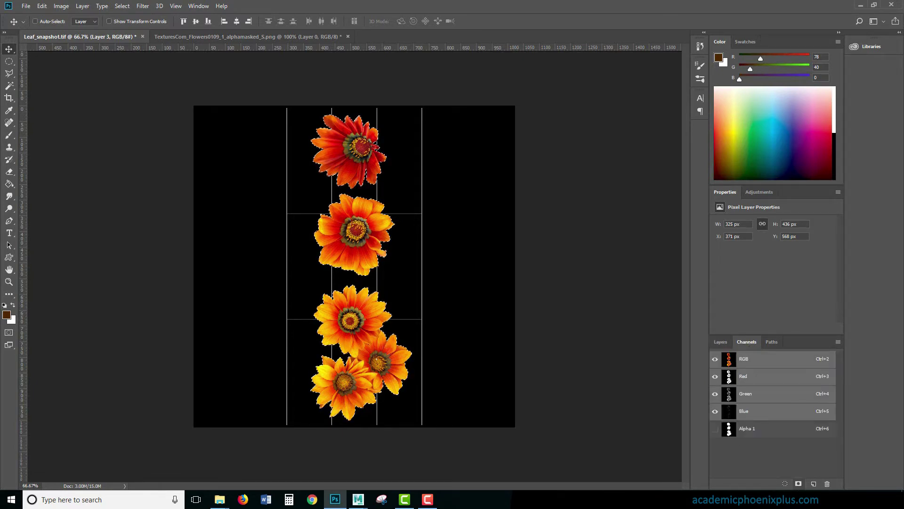
pyautogui.click(720, 342)
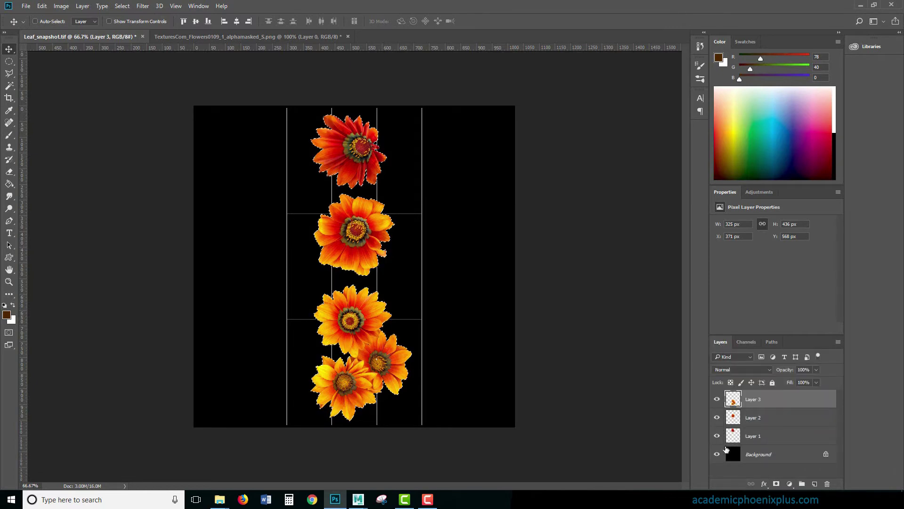
# - Fill the entire Background layer with a red sampled from the top flower (RGB 254, 80, 38)
pyautogui.click(752, 455)
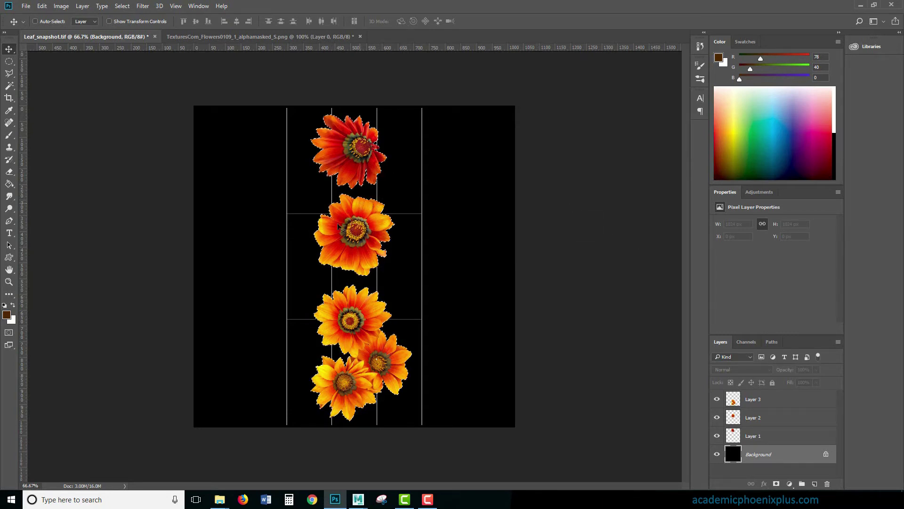
pyautogui.click(7, 315)
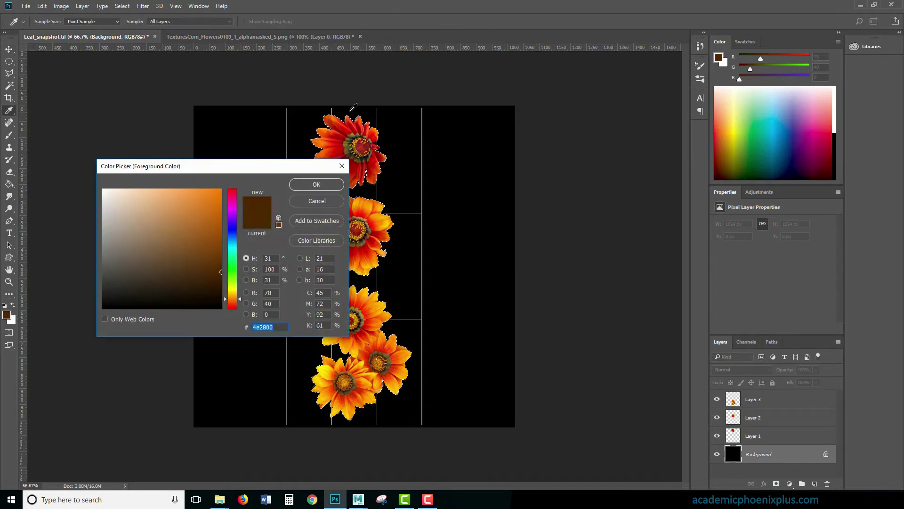
pyautogui.click(339, 126)
pyautogui.click(310, 184)
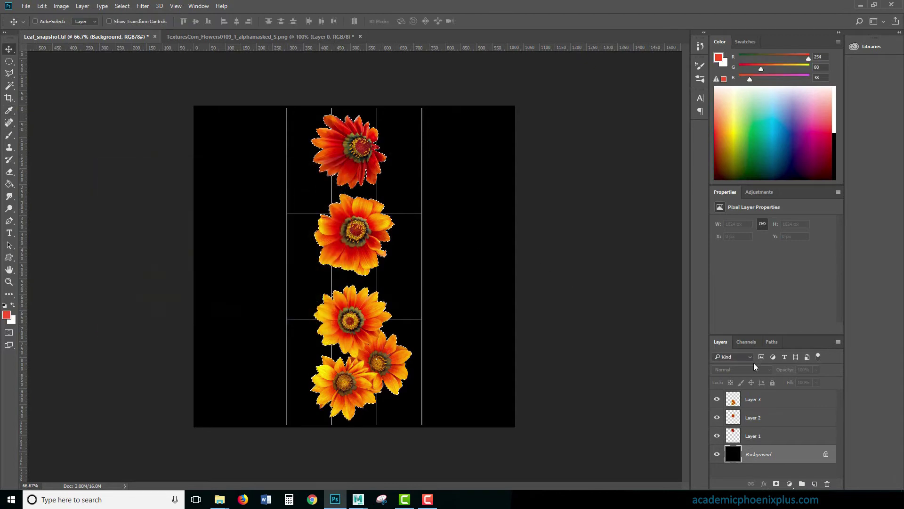
pyautogui.hotkey('shift', 'F5')
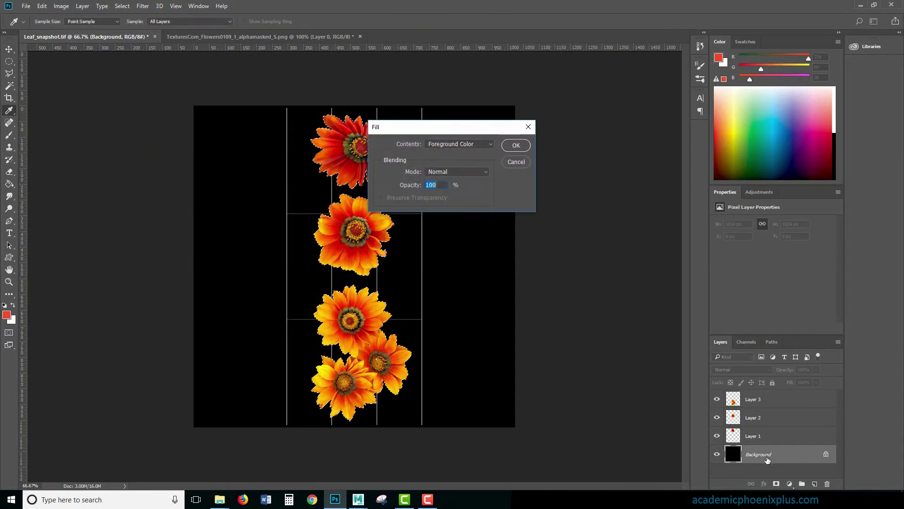
pyautogui.press('Return')
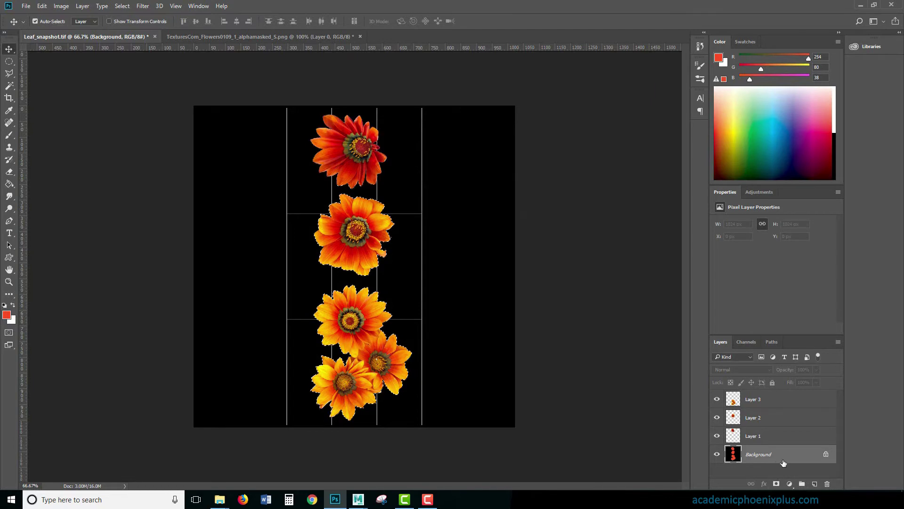
pyautogui.hotkey('shift', 'F5')
pyautogui.press('Return')
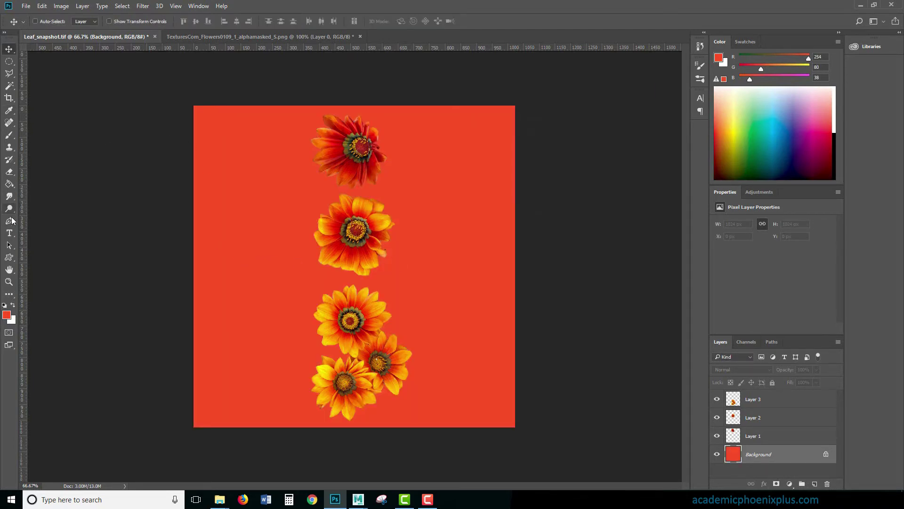
# - Sample yellow-orange #feab01 from a petal and fill a large rectangle of the Background behind the lower flowers with it
pyautogui.click(7, 315)
pyautogui.click(383, 202)
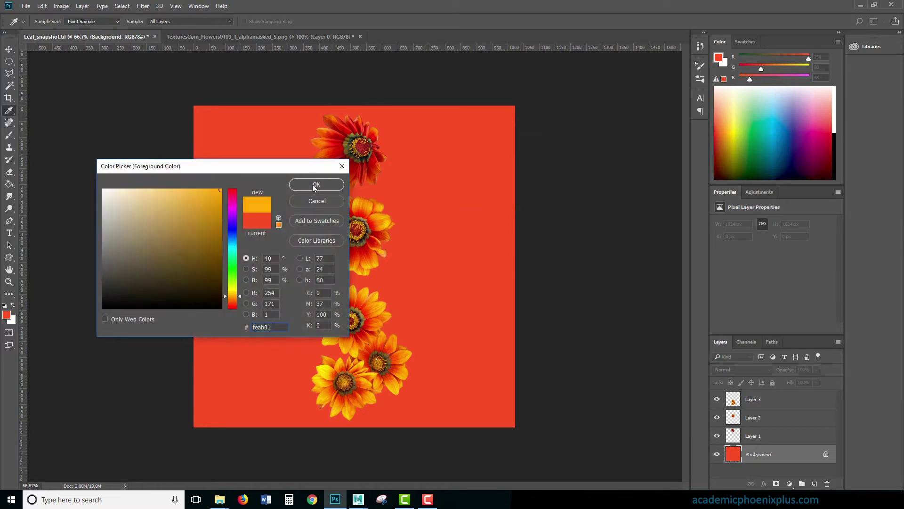
pyautogui.click(317, 184)
pyautogui.moveTo(10, 65); pyautogui.dragTo(42, 64)
pyautogui.moveTo(203, 197); pyautogui.dragTo(496, 427)
pyautogui.press('shift')
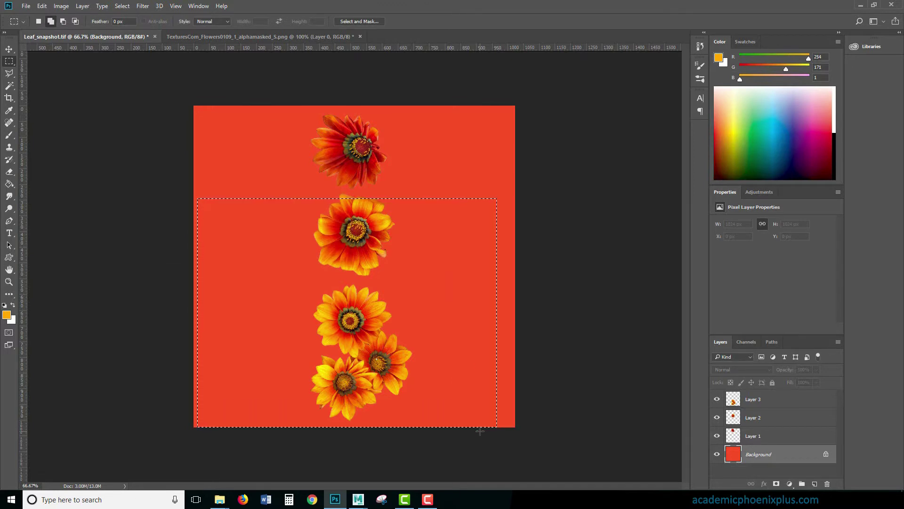
pyautogui.hotkey('shift', 'BackSpace')
pyautogui.press('Return')
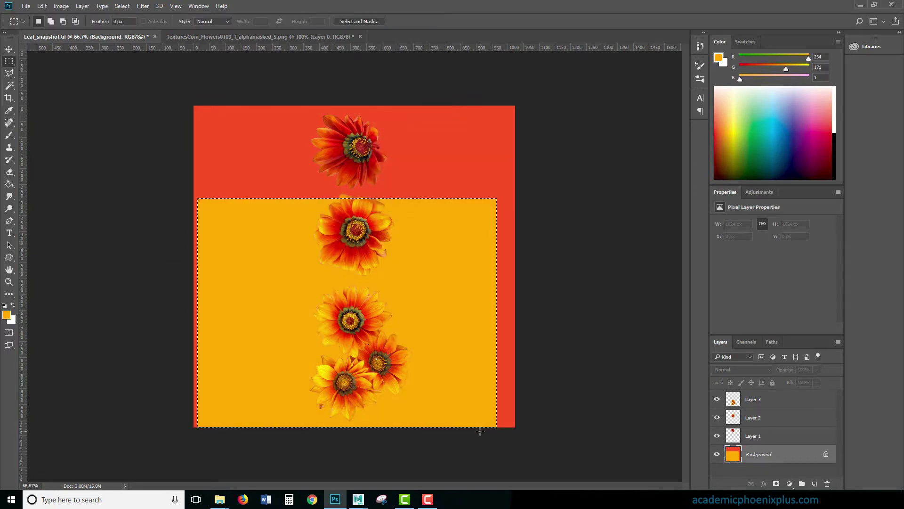
# - Fill a strip behind the top petals of the second flower with the same yellow-orange, and clear the selection
pyautogui.moveTo(311, 192); pyautogui.dragTo(411, 225)
pyautogui.hotkey('shift', 'BackSpace')
pyautogui.press('Return')
pyautogui.hotkey('ctrl', 'd')
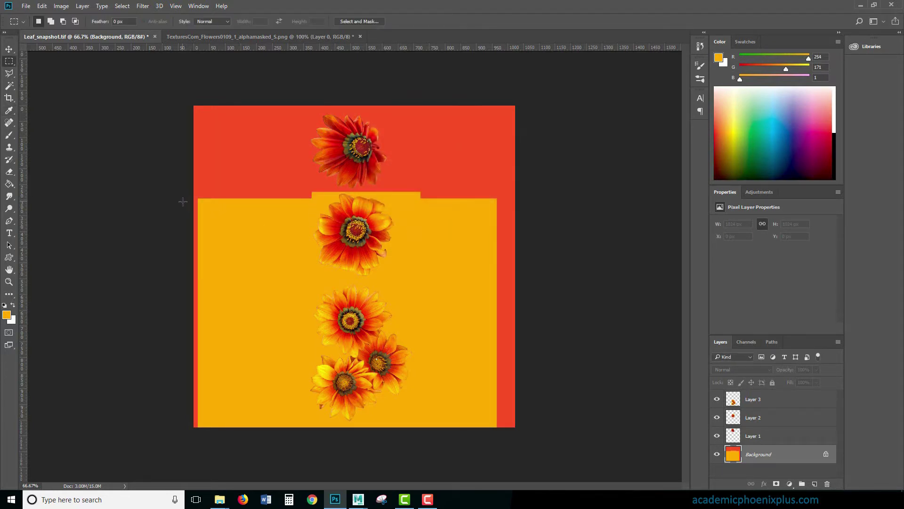
# - Extend the yellow-orange fill to the canvas edges and level its upper border just above the second flower
pyautogui.moveTo(197, 198); pyautogui.dragTo(534, 477)
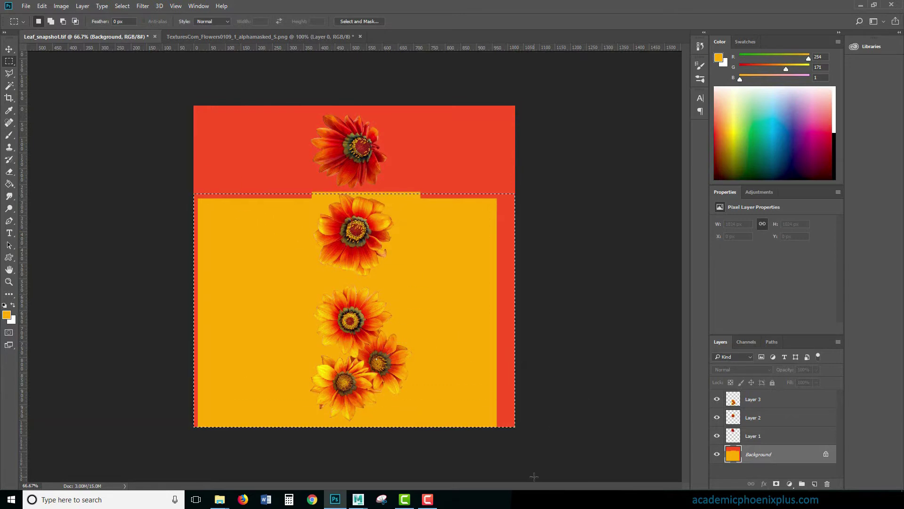
pyautogui.hotkey('shift', 'BackSpace')
pyautogui.press('Return')
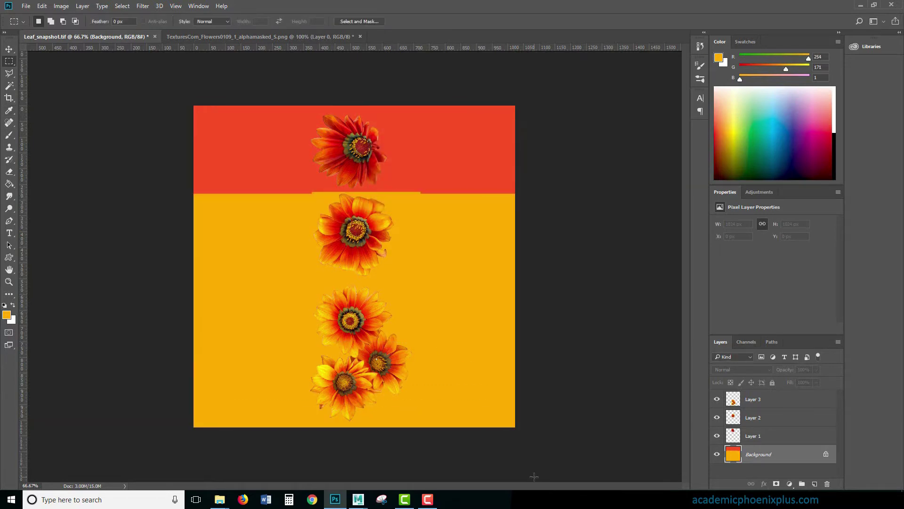
pyautogui.moveTo(517, 304); pyautogui.dragTo(155, 193)
pyautogui.hotkey('shift', 'F5')
pyautogui.press('Return')
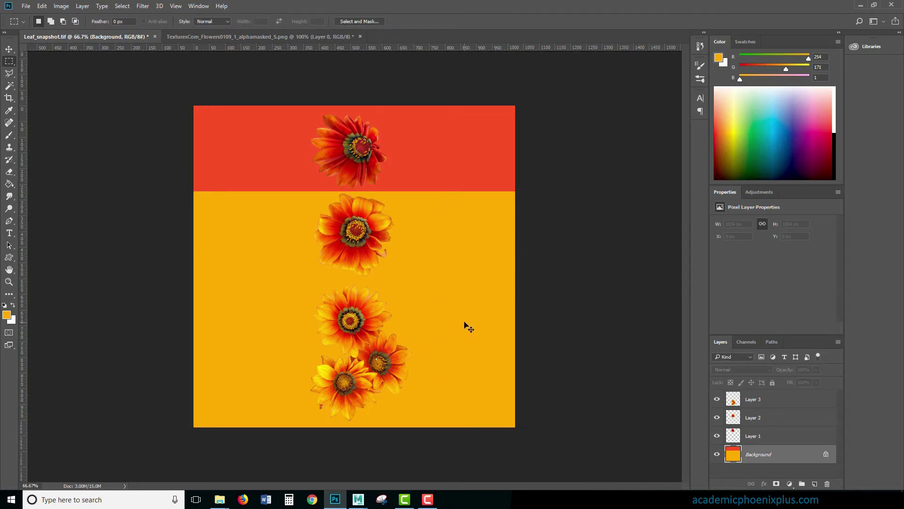
# - Save the layered texture as Leaf_CLR in Photoshop PSD format in the images folder
pyautogui.hotkey('ctrl', 'shift', 's')
pyautogui.click(148, 219)
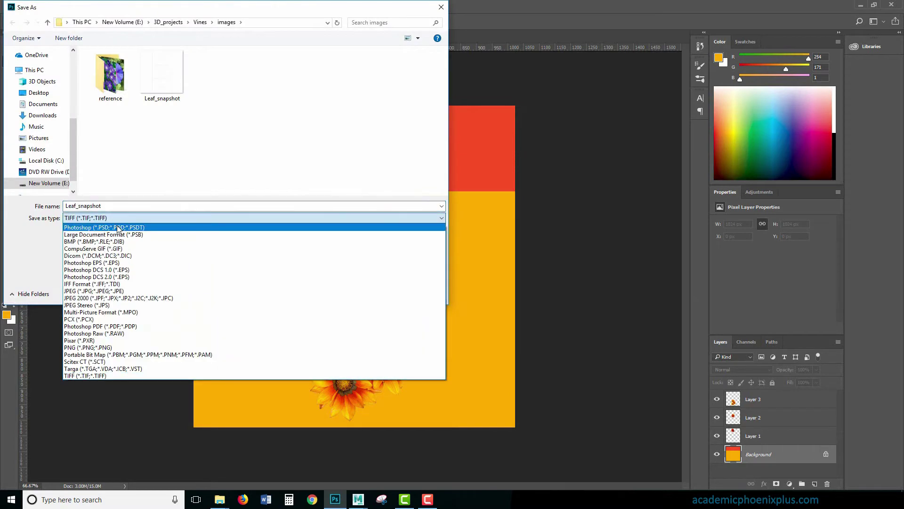
pyautogui.click(124, 223)
pyautogui.click(116, 207)
pyautogui.moveTo(77, 206); pyautogui.dragTo(131, 206)
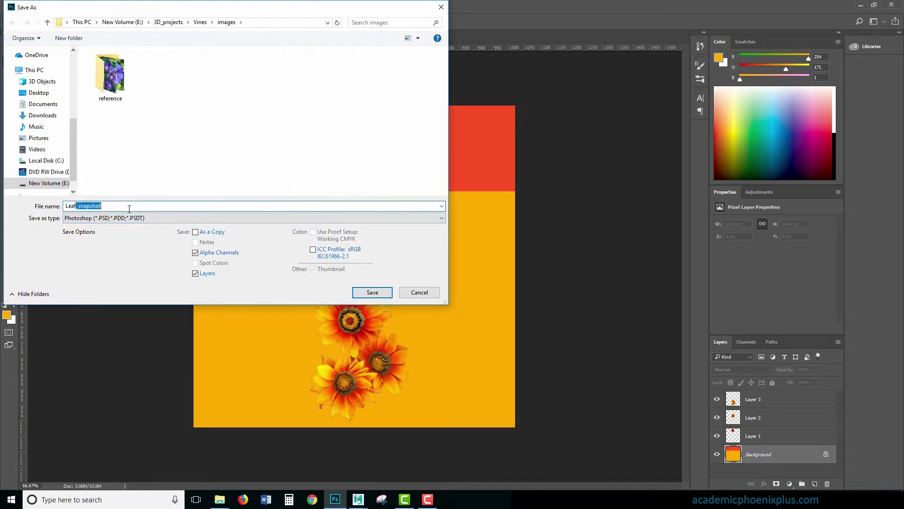
pyautogui.write('_CLR')
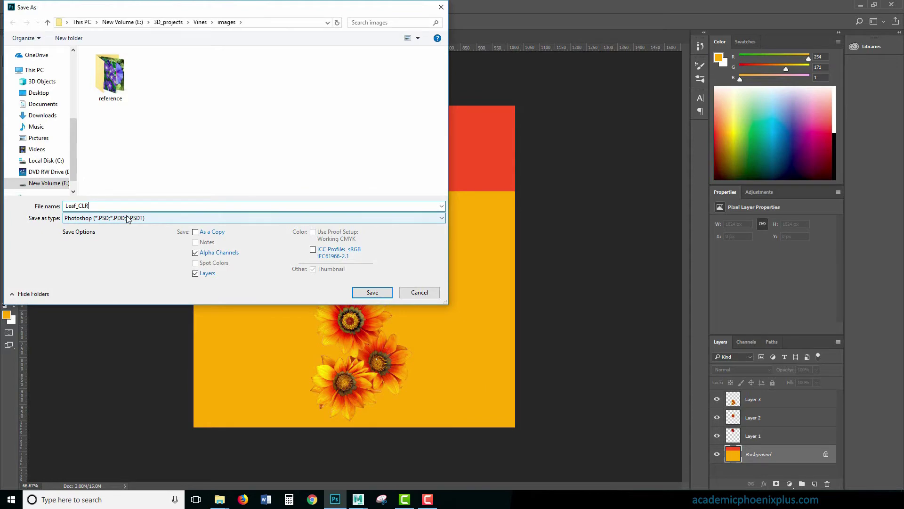
pyautogui.press('Return')
pyautogui.press('Return')
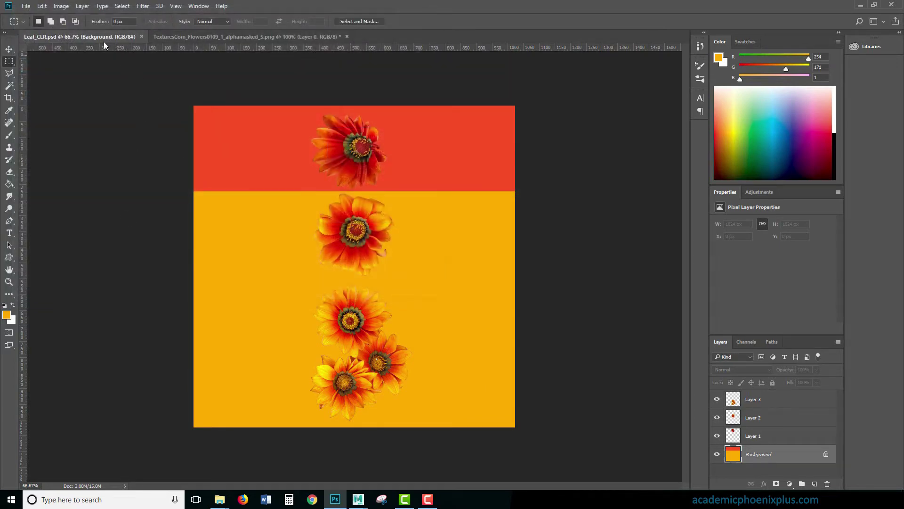
# - Flatten the image and save it as TIFF Leaf_CLR in the sourceimages folder, with alpha channels and no compression
pyautogui.click(82, 6)
pyautogui.click(119, 353)
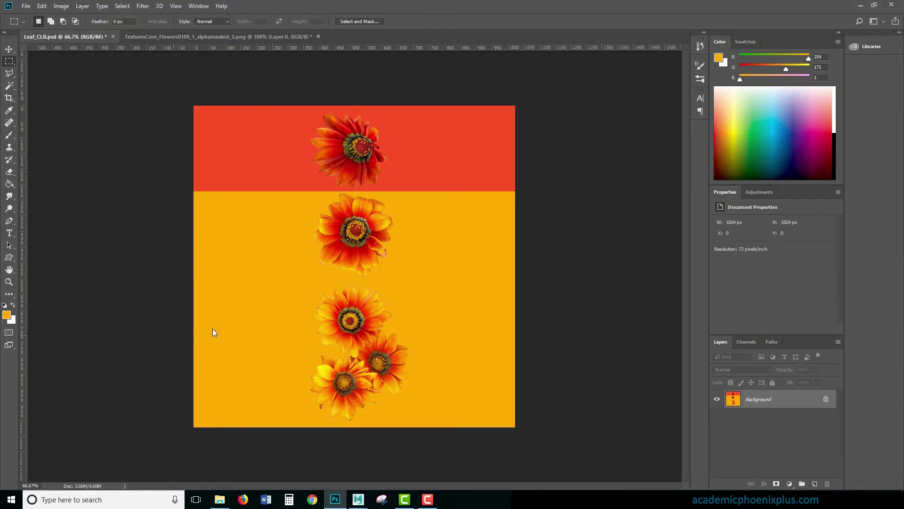
pyautogui.hotkey('ctrl', 'shift', 's')
pyautogui.click(212, 217)
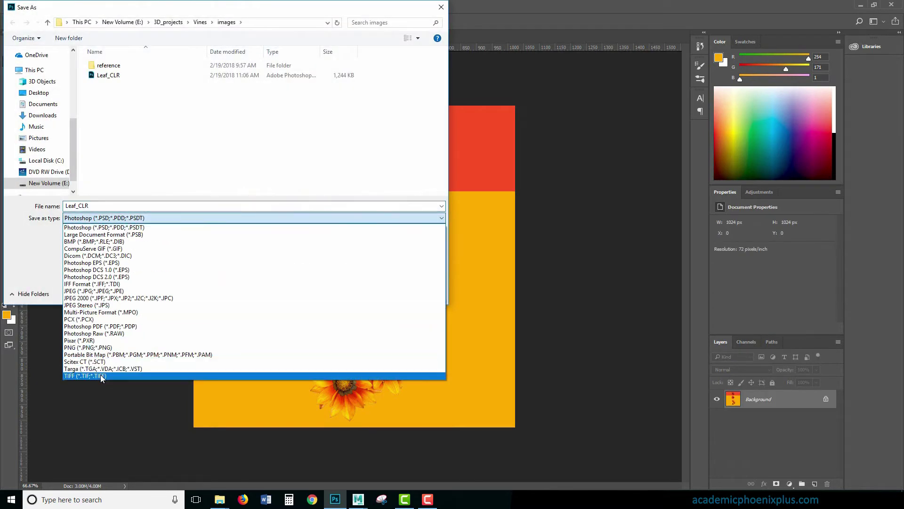
pyautogui.click(101, 376)
pyautogui.click(200, 22)
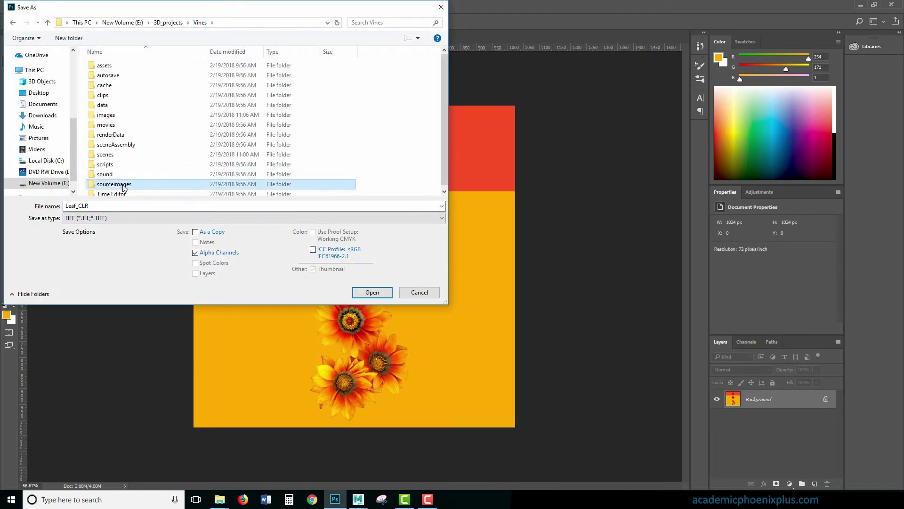
pyautogui.doubleClick(116, 184)
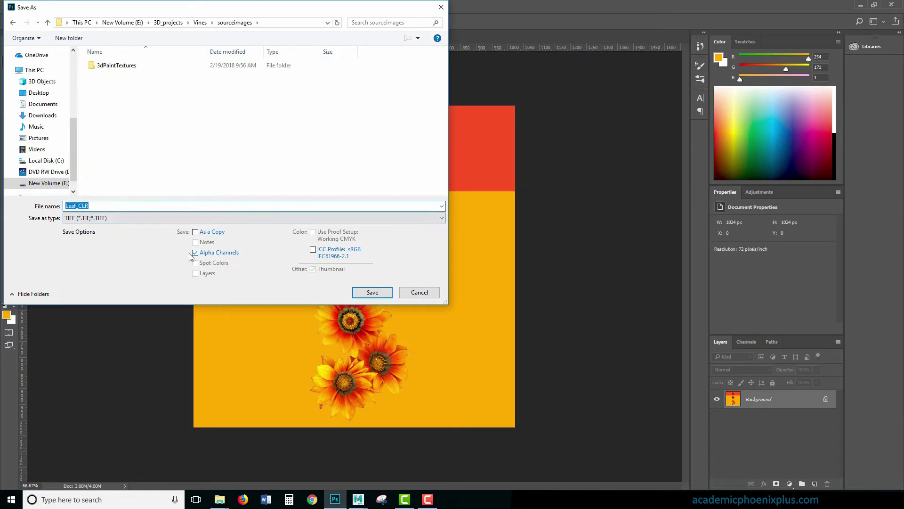
pyautogui.click(373, 292)
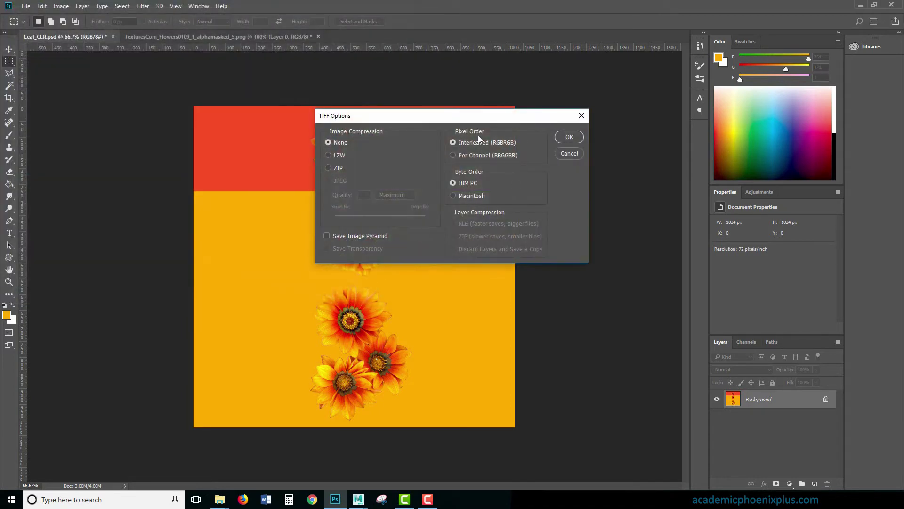
pyautogui.click(580, 139)
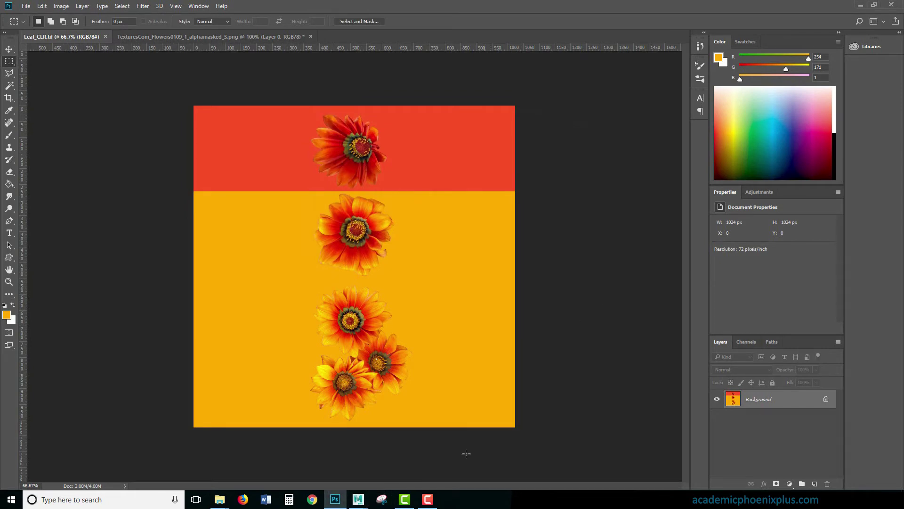
# - Switch to Maya and assign a new Arnold aiStandardSurface material to the leaf_geo plane
pyautogui.moveTo(362, 502)
pyautogui.click(391, 465)
pyautogui.scroll(5, 597, 270)
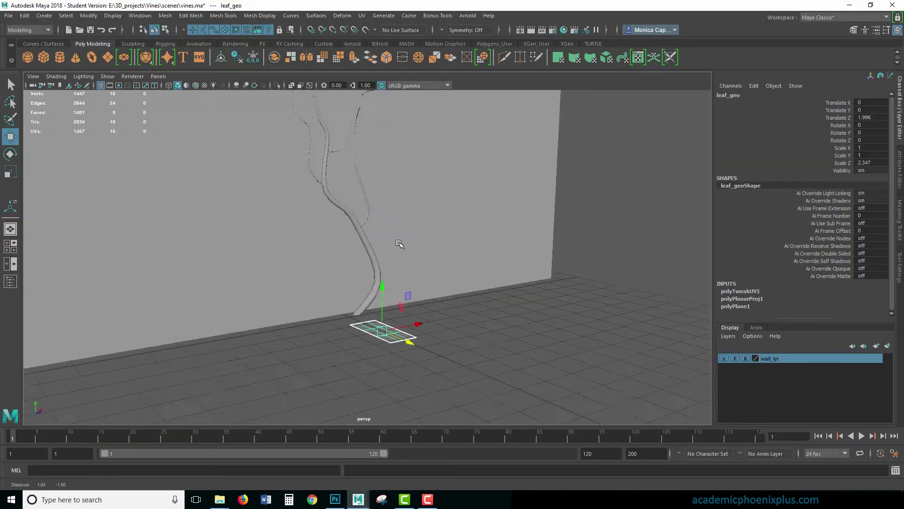
pyautogui.keyDown('alt'); pyautogui.moveTo(597, 271); pyautogui.dragTo(369, 227); pyautogui.keyUp('alt')
pyautogui.moveTo(370, 228); pyautogui.dragTo(376, 469, button='right')
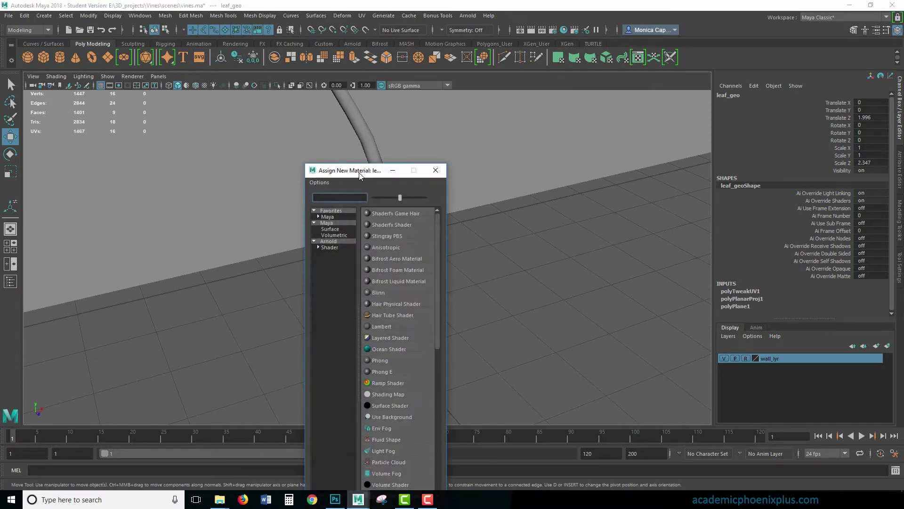
pyautogui.moveTo(361, 174); pyautogui.dragTo(282, 102)
pyautogui.click(251, 172)
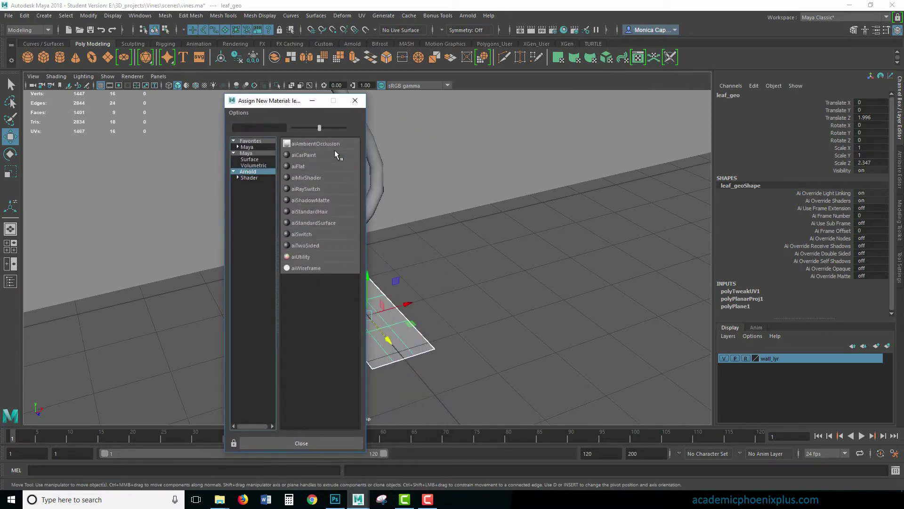
pyautogui.click(318, 221)
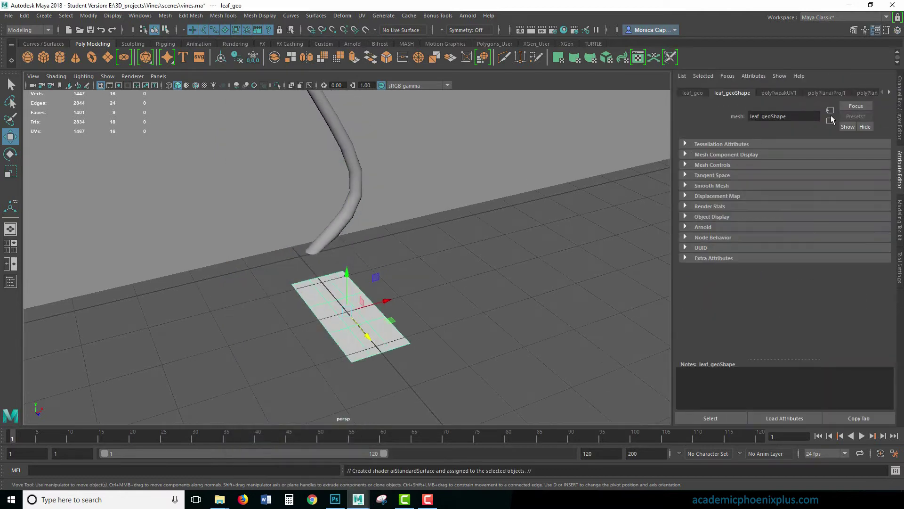
# - Rename the plane's Arnold material to Flower_aiStandardSurface
pyautogui.click(24, 16)
pyautogui.click(179, 135)
pyautogui.click(781, 93)
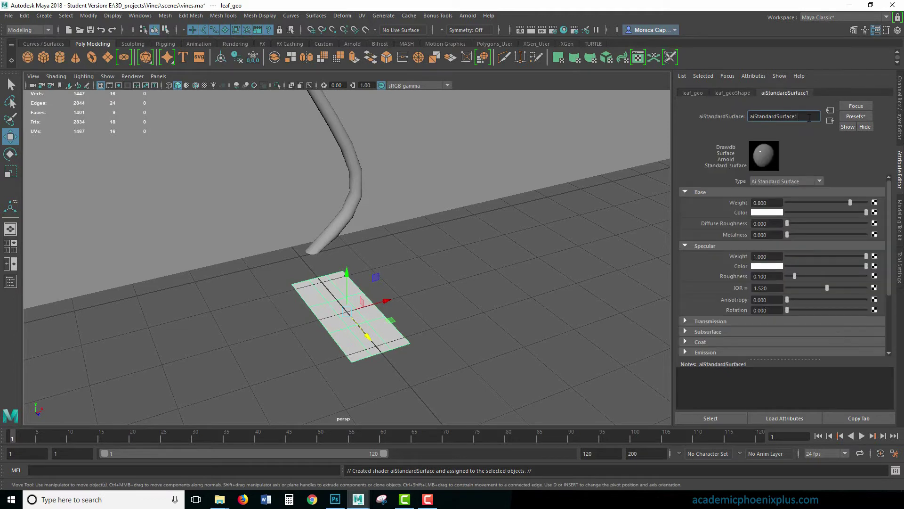
pyautogui.write('leaf')
pyautogui.write('_')
pyautogui.press('BackSpace')
pyautogui.press('BackSpace')
pyautogui.press('BackSpace')
pyautogui.press('BackSpace')
pyautogui.press('BackSpace')
pyautogui.write('Flower_')
pyautogui.press('Return')
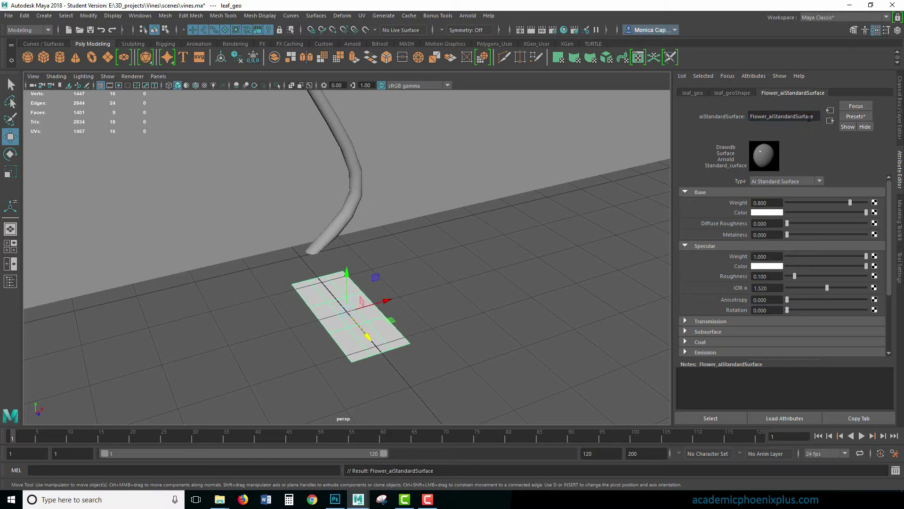
# - Rename the leaf_geo plane to Flower_geo
pyautogui.click(896, 82)
pyautogui.click(724, 96)
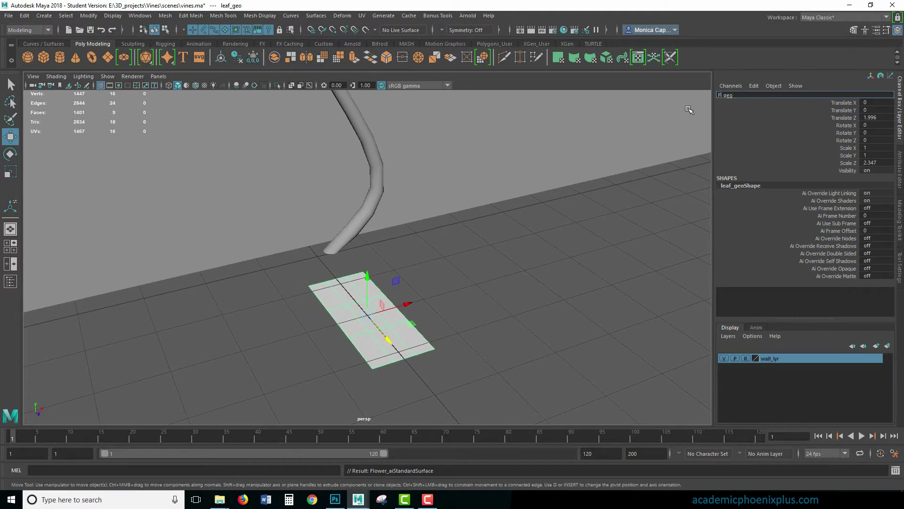
pyautogui.write('Flower')
pyautogui.press('Return')
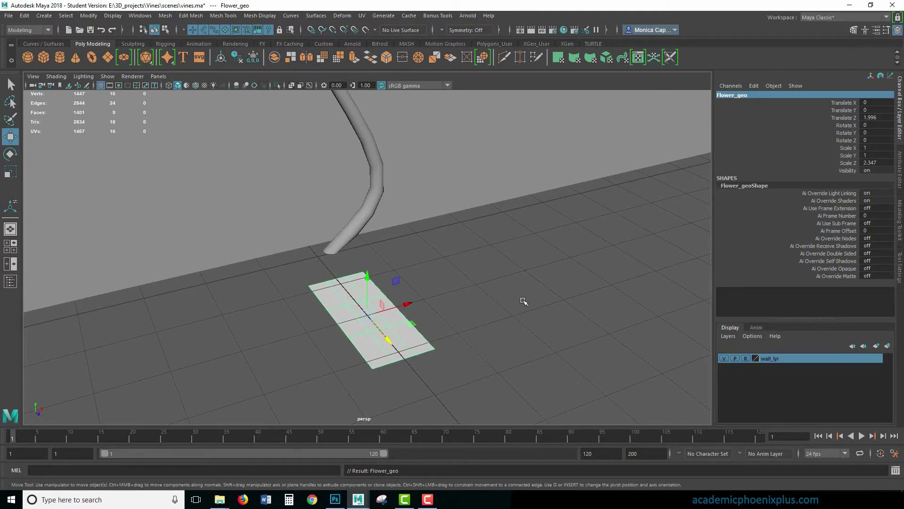
# - Map a File texture to the Flower material's base color and load Leaf_CLR.tif from sourceimages
pyautogui.hotkey('ctrl', 'a')
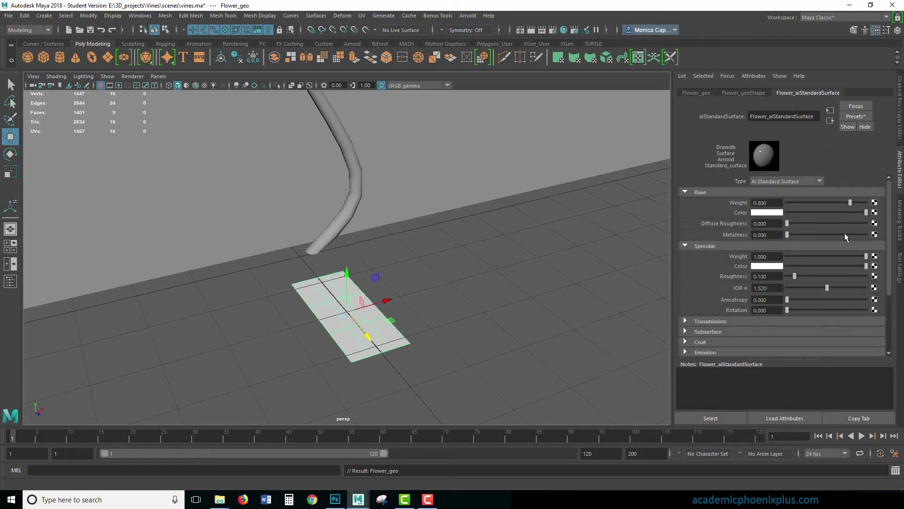
pyautogui.click(874, 212)
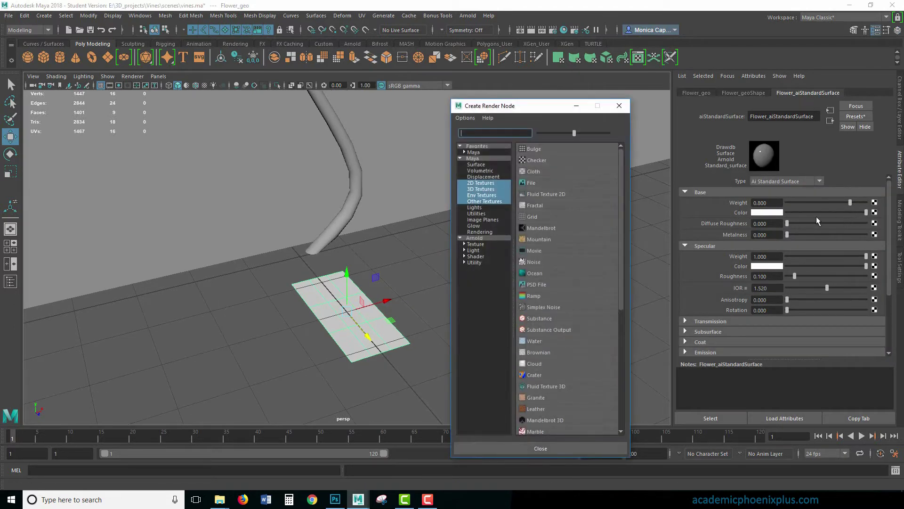
pyautogui.click(554, 186)
pyautogui.click(877, 221)
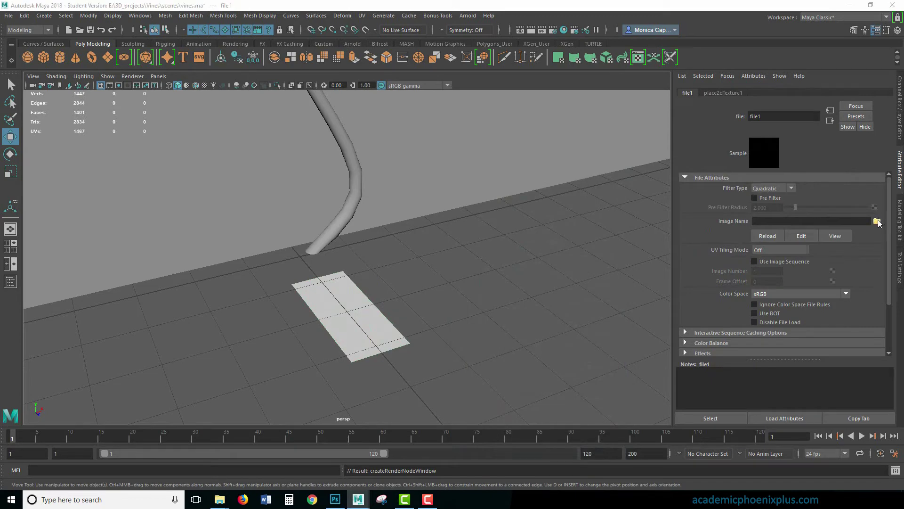
pyautogui.doubleClick(323, 170)
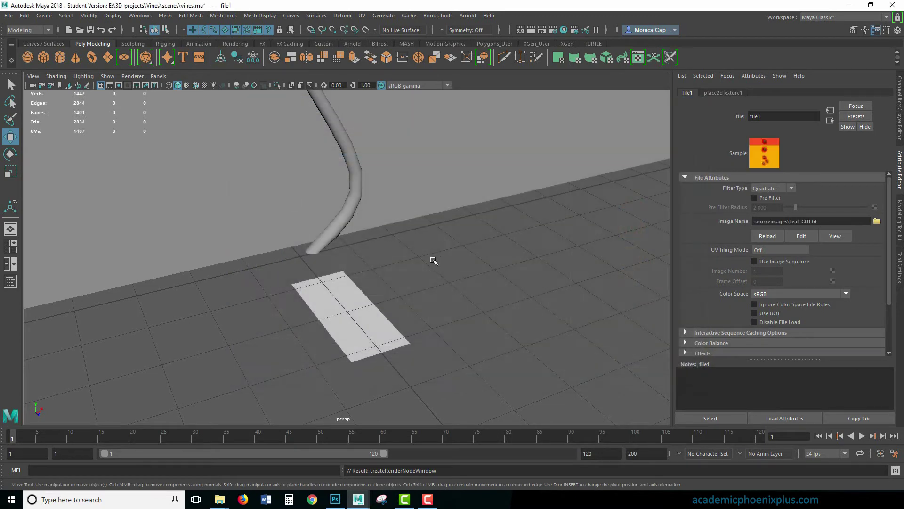
# - Turn on textured display in the viewport and inspect the flower texture on the plane
pyautogui.moveTo(433, 261)
pyautogui.keyDown('alt'); pyautogui.mouseDown()
pyautogui.moveTo(499, 264)
pyautogui.moveTo(490, 280)
pyautogui.mouseUp(); pyautogui.keyUp('alt')
pyautogui.press('6')
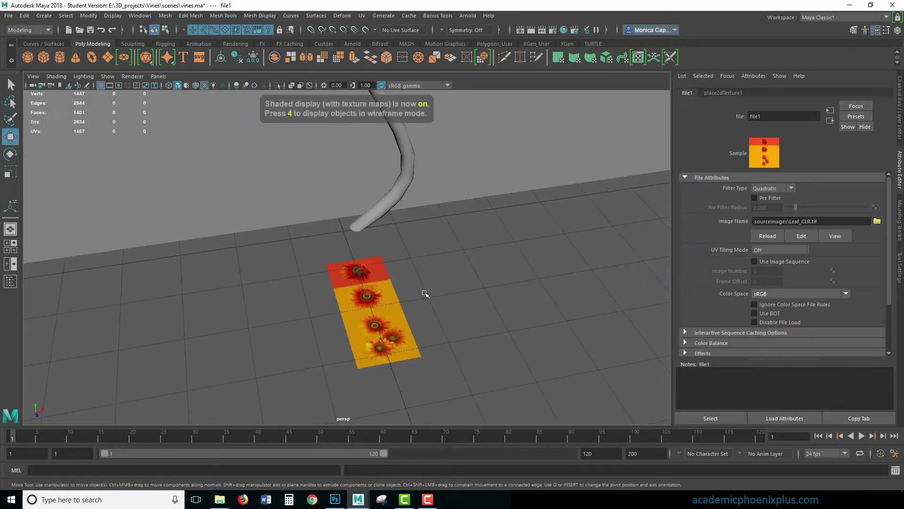
pyautogui.keyDown('alt'); pyautogui.moveTo(425, 294); pyautogui.dragTo(553, 276, button='right'); pyautogui.keyUp('alt')
pyautogui.keyDown('alt'); pyautogui.moveTo(553, 276); pyautogui.dragTo(424, 269, button='middle'); pyautogui.keyUp('alt')
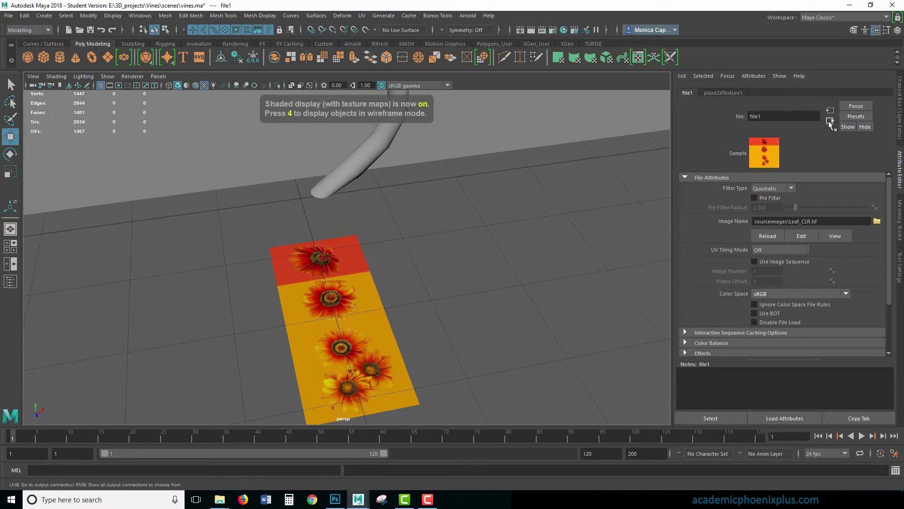
# - Graph the Flower_aiStandardSurface network in the Hypershade and space its texture nodes away from the material
pyautogui.click(830, 121)
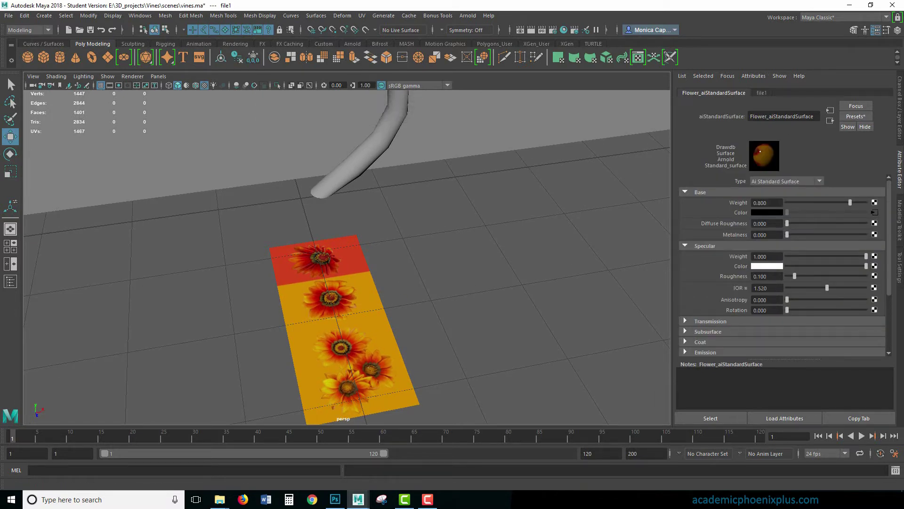
pyautogui.click(563, 30)
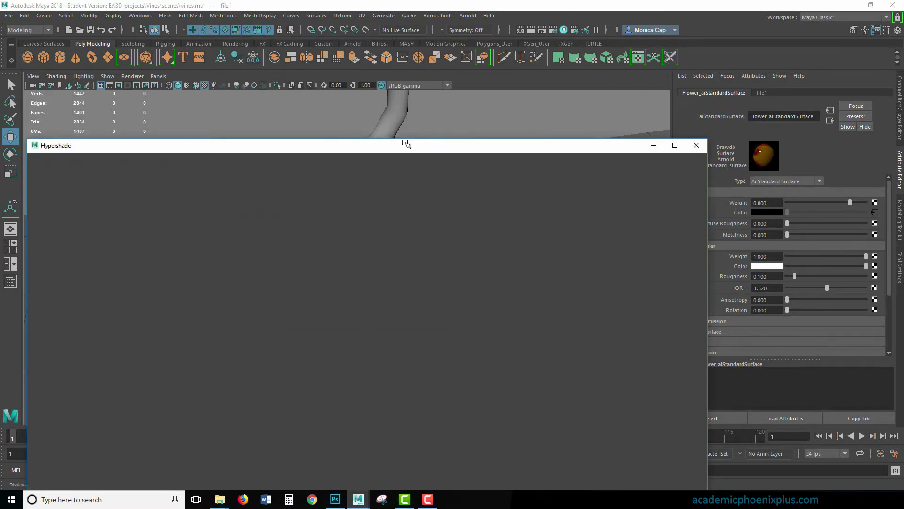
pyautogui.moveTo(406, 143); pyautogui.dragTo(388, 48)
pyautogui.rightClick(52, 115)
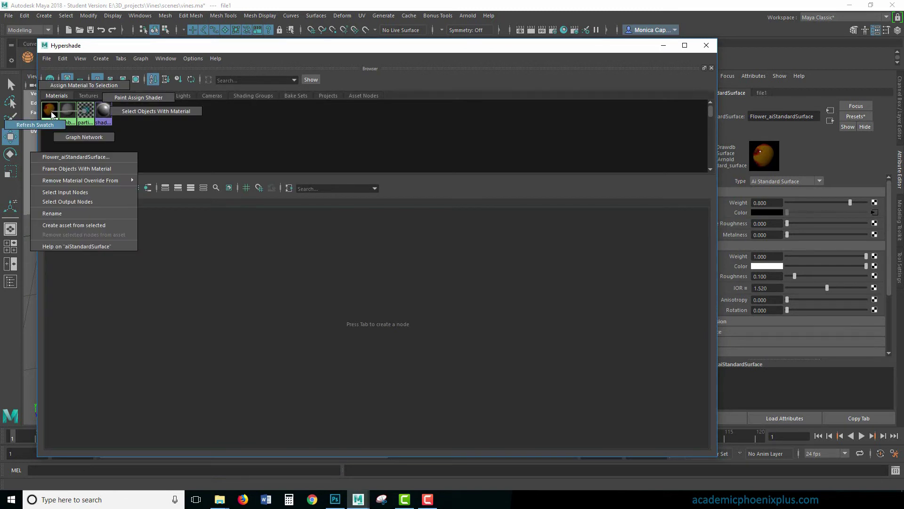
pyautogui.click(82, 137)
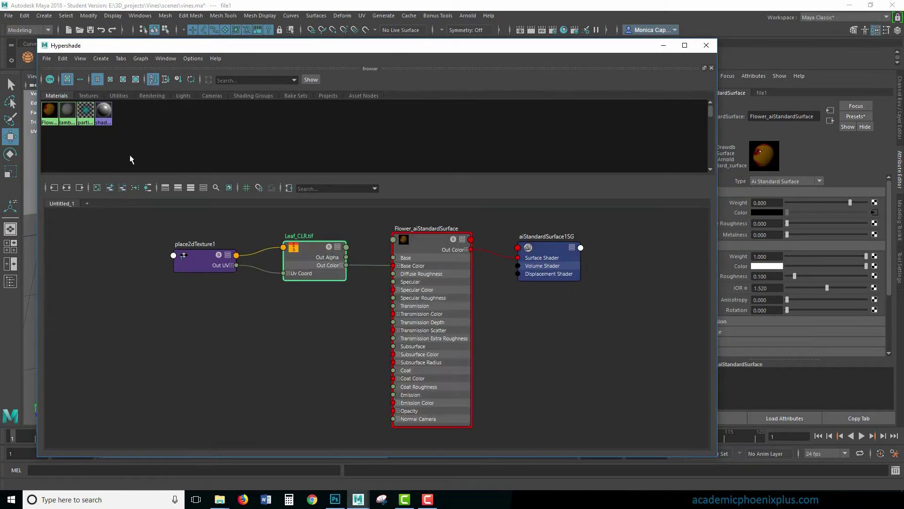
pyautogui.moveTo(308, 260); pyautogui.dragTo(307, 264)
pyautogui.moveTo(203, 263); pyautogui.dragTo(197, 264)
pyautogui.moveTo(319, 269); pyautogui.dragTo(309, 272)
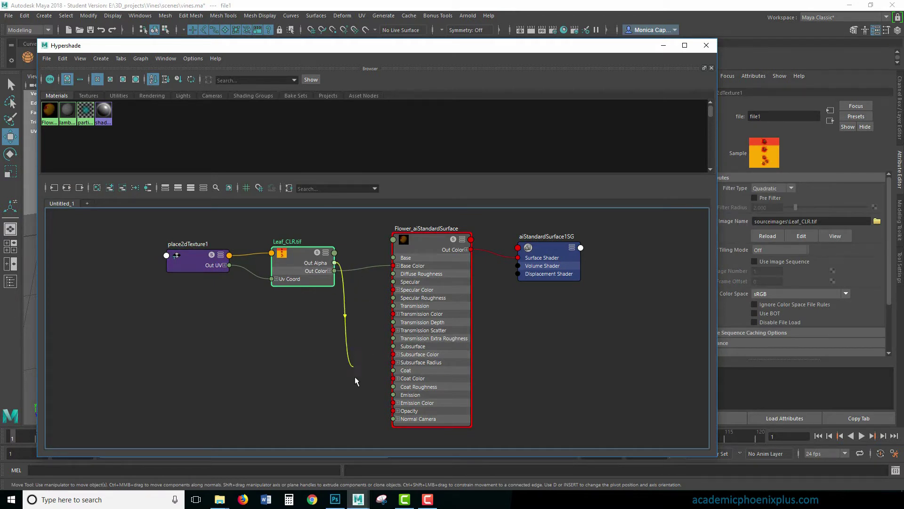
# - Connect Leaf_CLR.tif's Out Alpha to the material's Opacity R and expand the file node to list all its attributes
pyautogui.moveTo(355, 377); pyautogui.dragTo(394, 414)
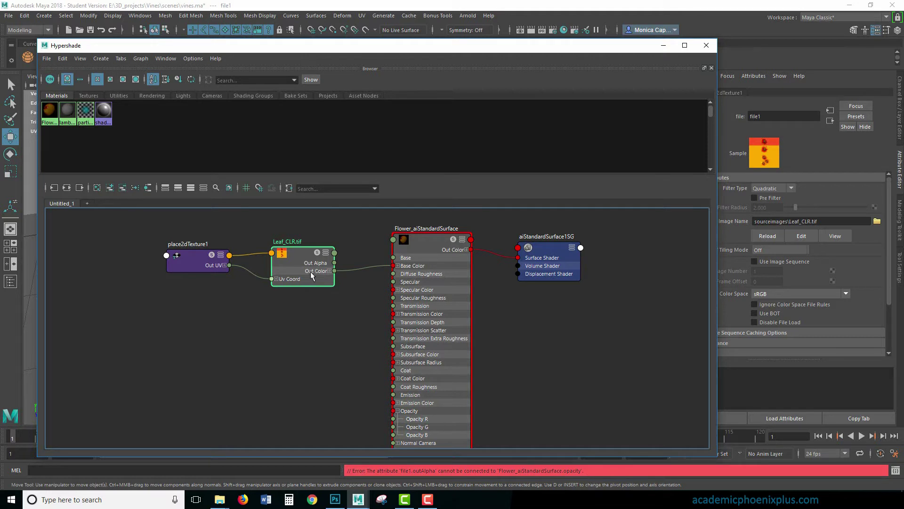
pyautogui.moveTo(335, 264); pyautogui.dragTo(394, 420)
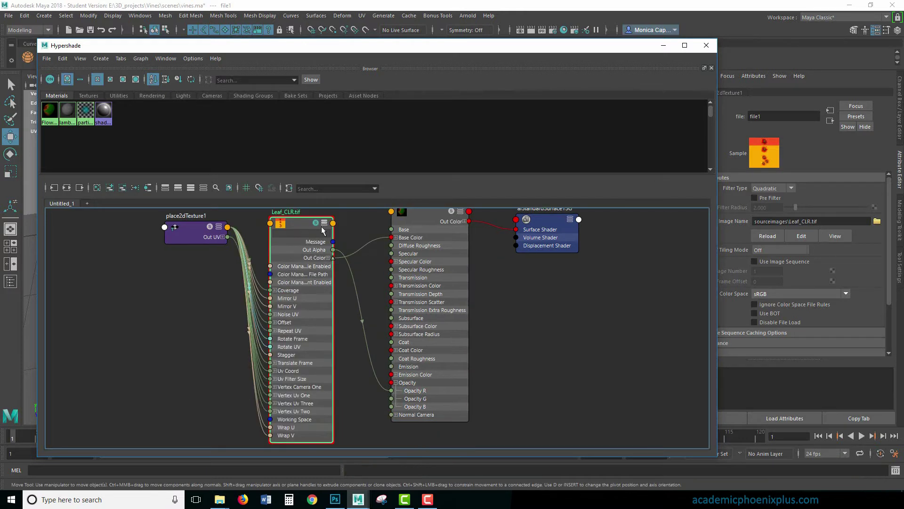
pyautogui.click(325, 224)
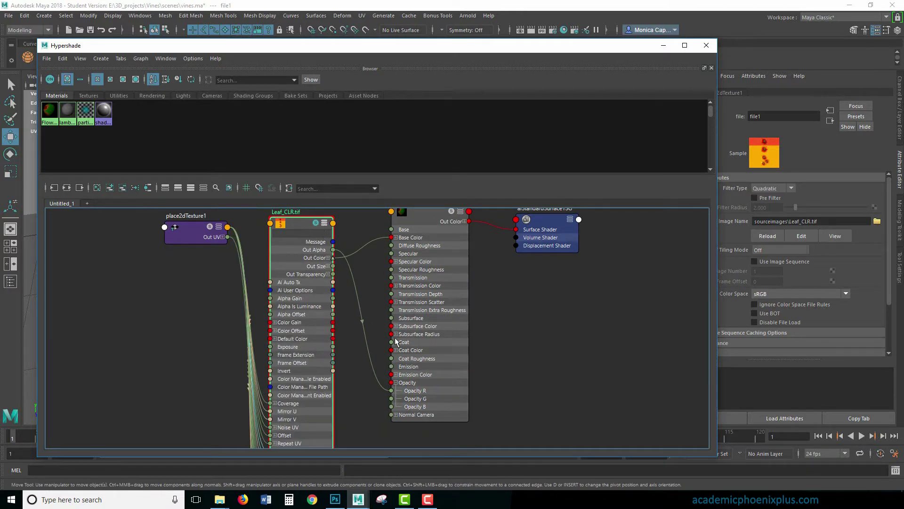
pyautogui.moveTo(363, 360)
pyautogui.keyDown('alt'); pyautogui.mouseDown(button='middle')
pyautogui.moveTo(366, 311)
pyautogui.moveTo(360, 348)
pyautogui.mouseUp(button='middle'); pyautogui.keyUp('alt')
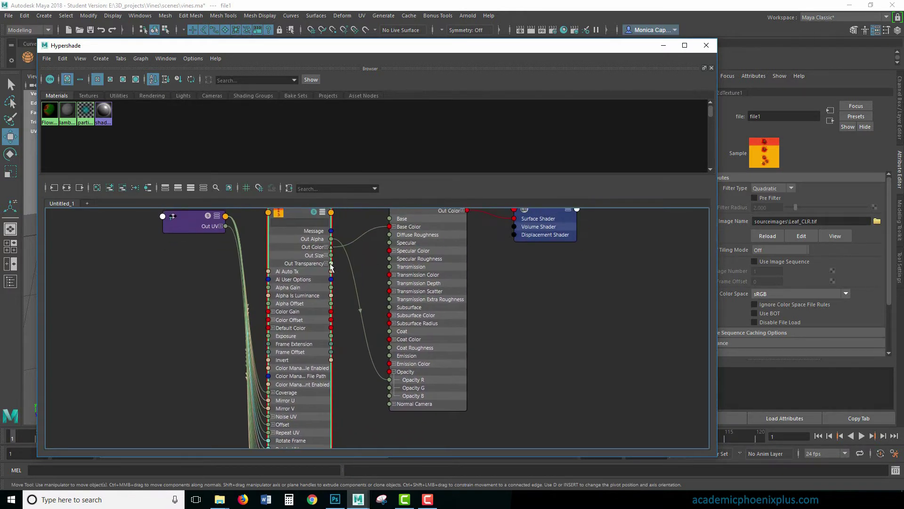
pyautogui.click(663, 46)
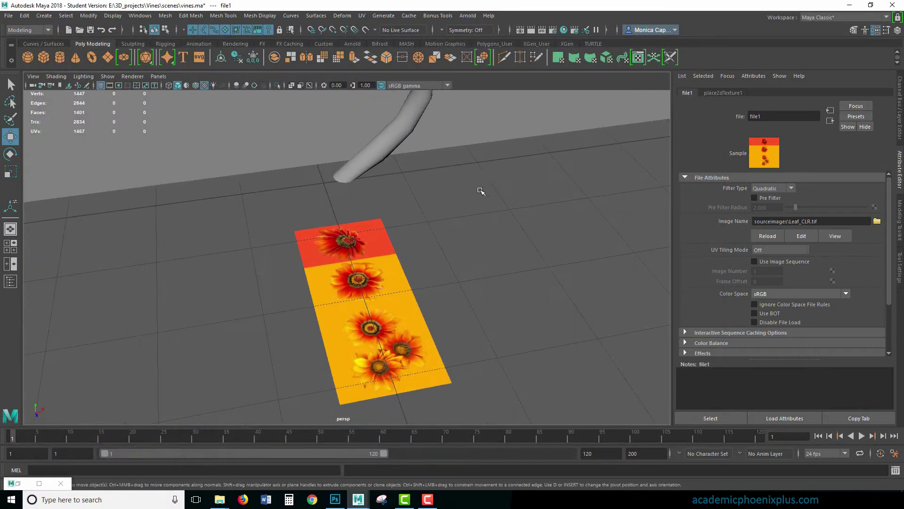
# - Test-render the view, then add a directional light and rotate it to shine on the flower plane
pyautogui.click(531, 30)
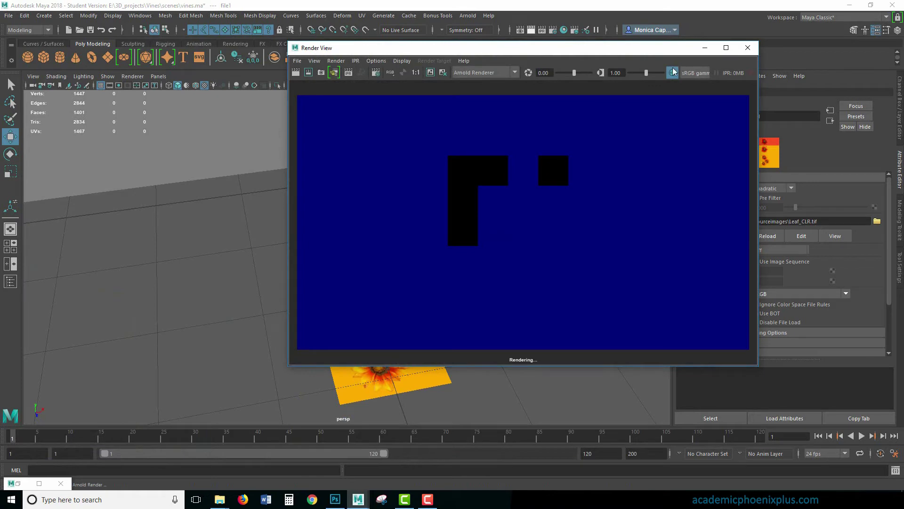
pyautogui.click(747, 48)
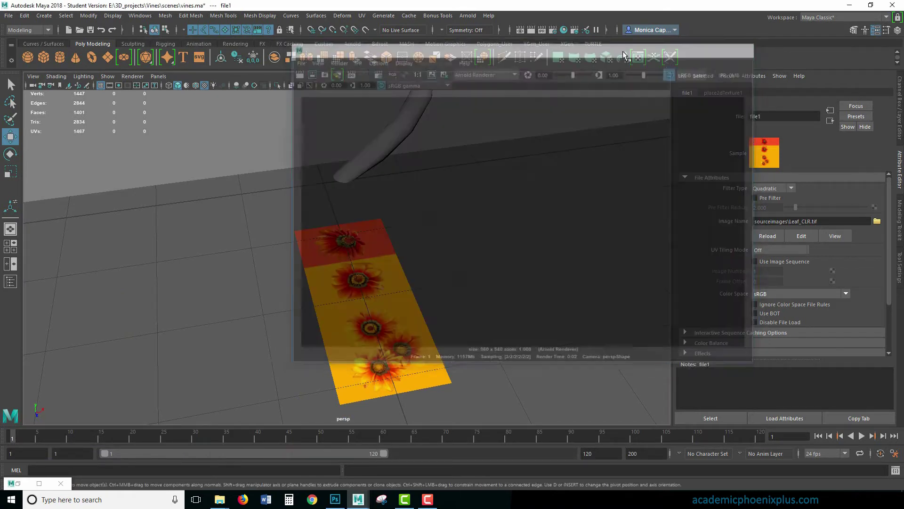
pyautogui.click(112, 16)
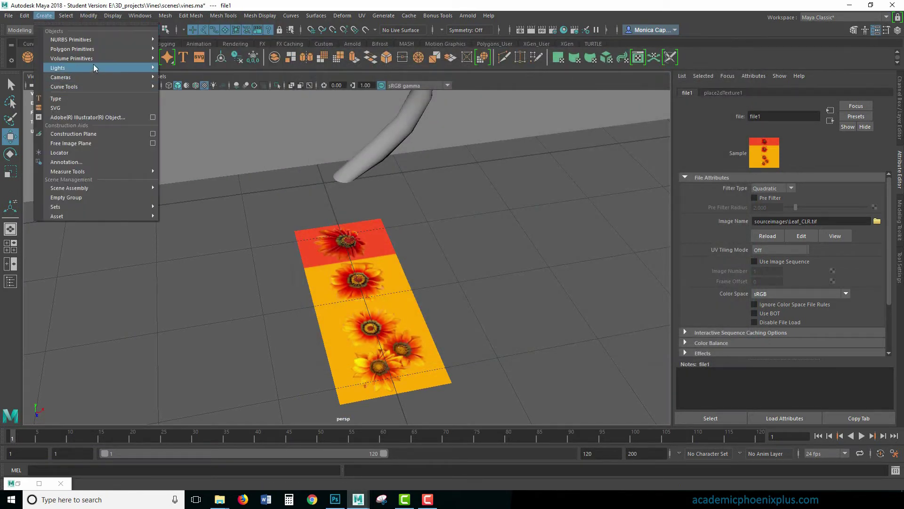
pyautogui.moveTo(57, 68)
pyautogui.click(196, 87)
pyautogui.press('e')
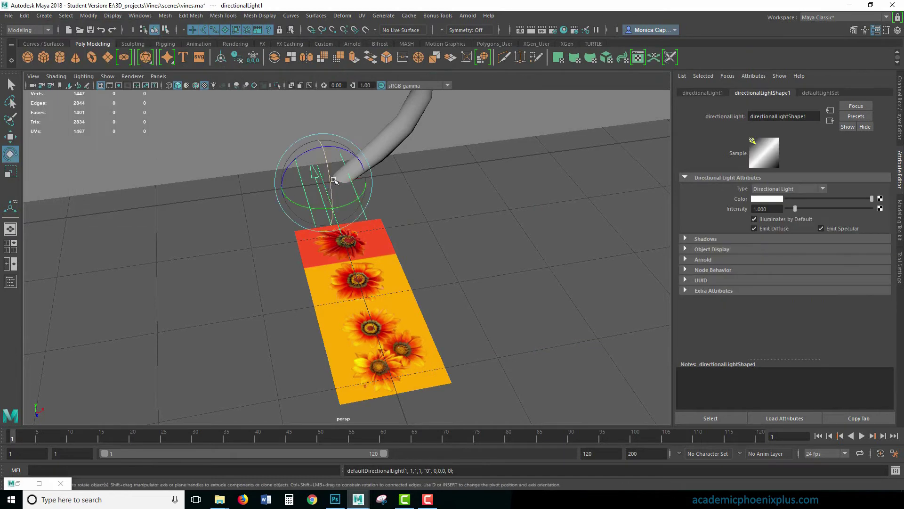
pyautogui.moveTo(321, 198); pyautogui.dragTo(321, 157)
# - Render the lit scene, disable Opaque in Flower_geo's Arnold shape attributes, and render again
pyautogui.click(530, 29)
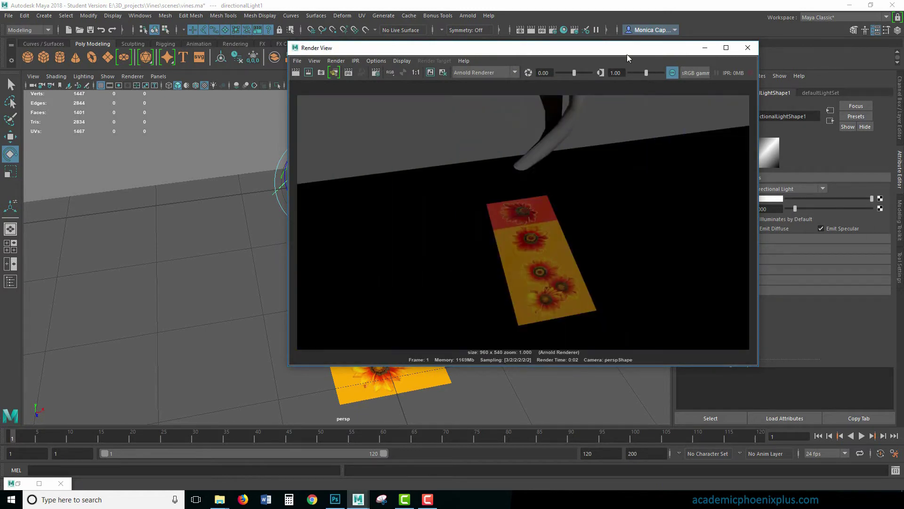
pyautogui.moveTo(635, 49); pyautogui.dragTo(216, 128)
pyautogui.click(388, 242)
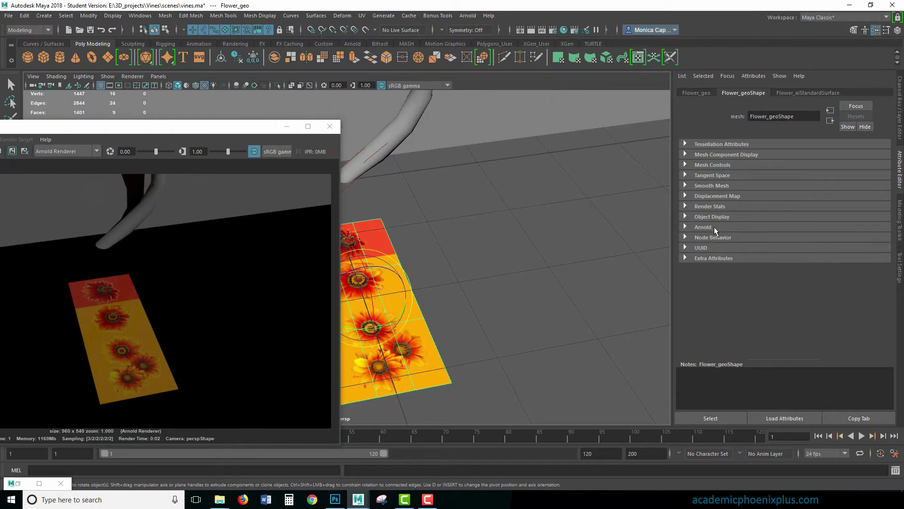
pyautogui.click(704, 227)
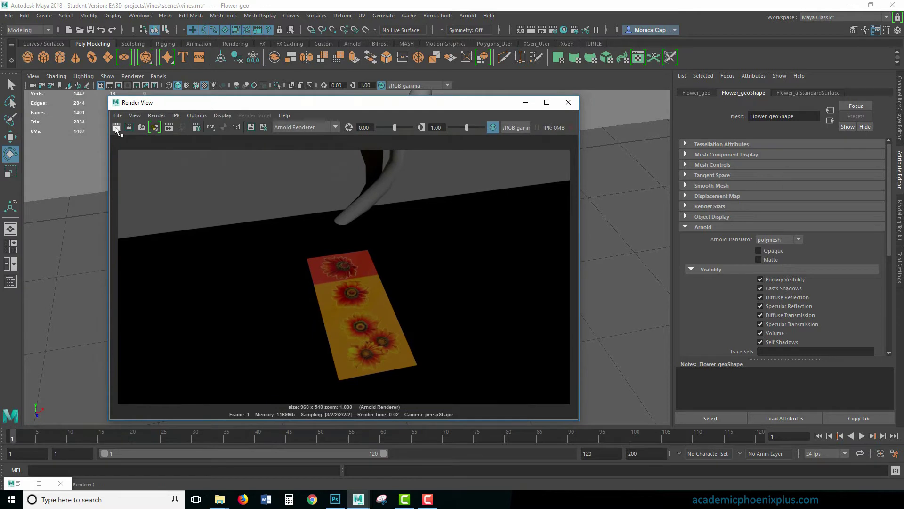
pyautogui.click(116, 127)
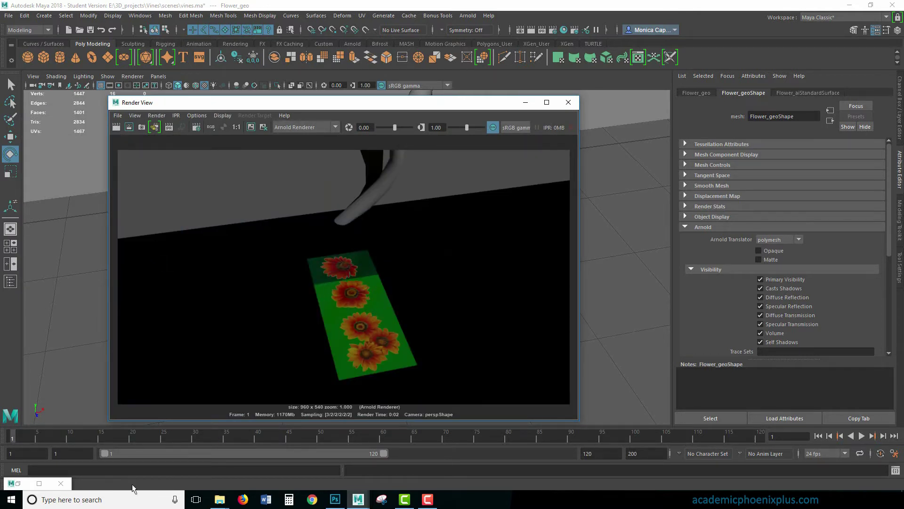
# - Connect Leaf_CLR.tif's Out Alpha to the material's Opacity G and Opacity B as well, and re-render the view
pyautogui.click(19, 483)
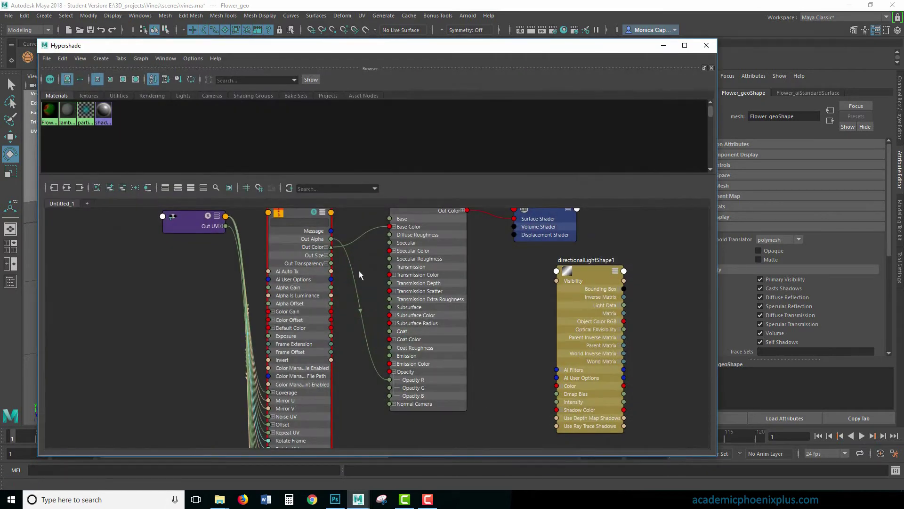
pyautogui.click(326, 263)
pyautogui.moveTo(331, 239); pyautogui.dragTo(389, 387)
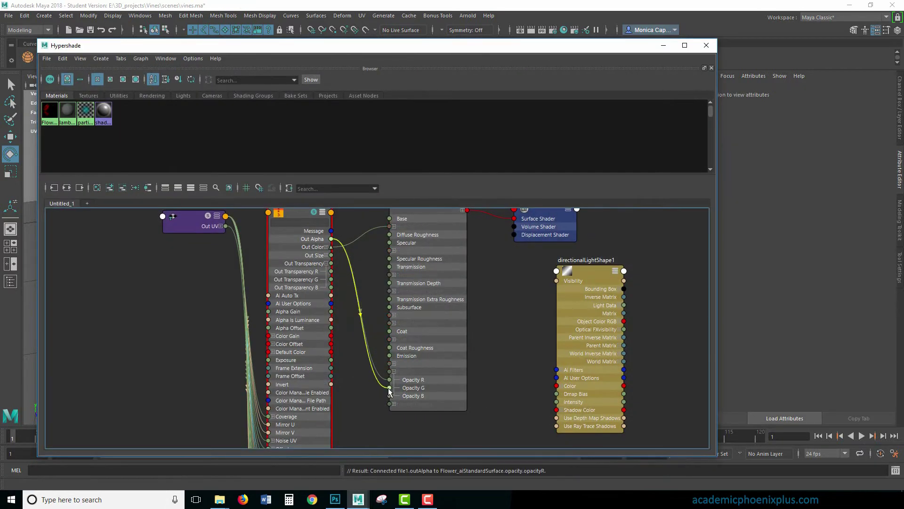
pyautogui.moveTo(332, 239); pyautogui.dragTo(389, 396)
pyautogui.click(664, 47)
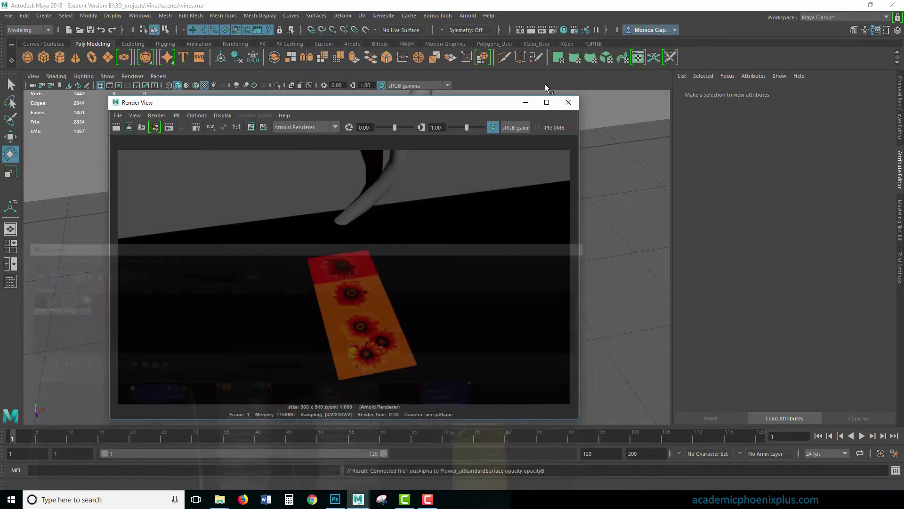
pyautogui.click(116, 127)
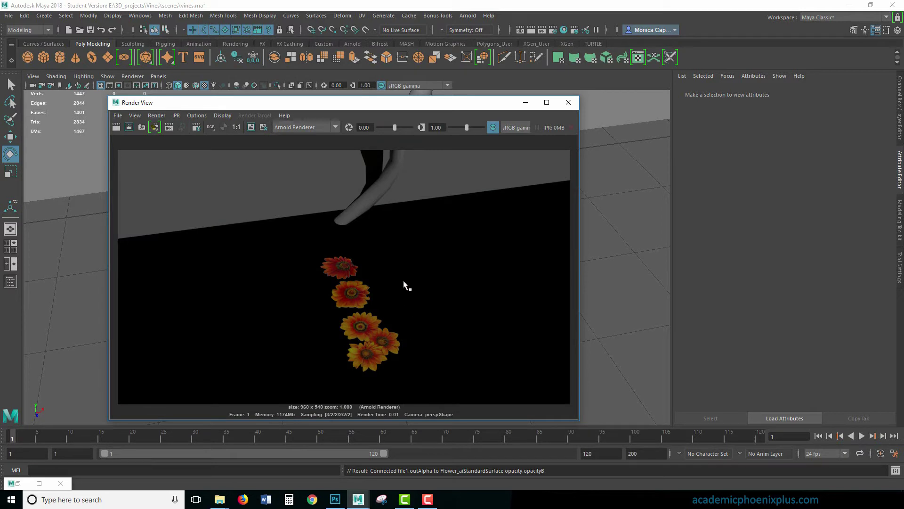
pyautogui.click(525, 102)
# - Raise the Flower_geo plane above the ground and tilt it
pyautogui.click(380, 284)
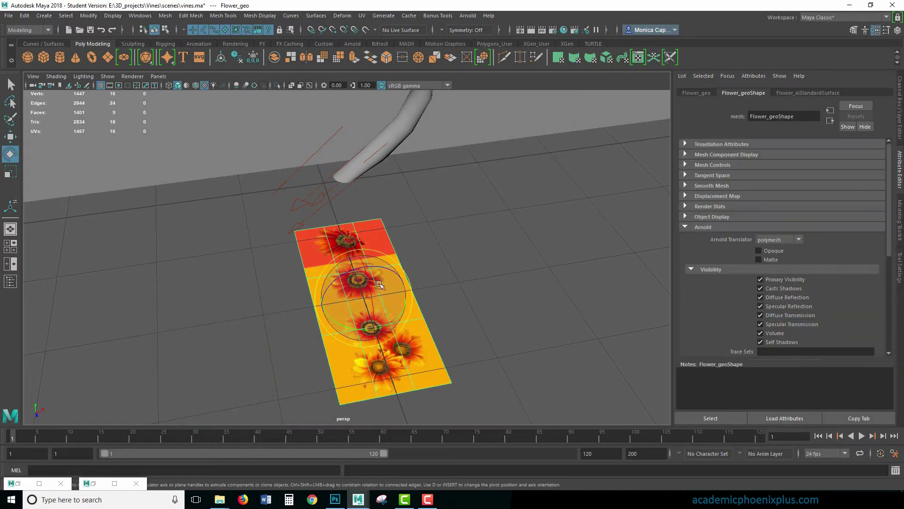
pyautogui.press('w')
pyautogui.moveTo(362, 266); pyautogui.dragTo(410, 140)
pyautogui.press('e')
pyautogui.moveTo(375, 169); pyautogui.dragTo(373, 196)
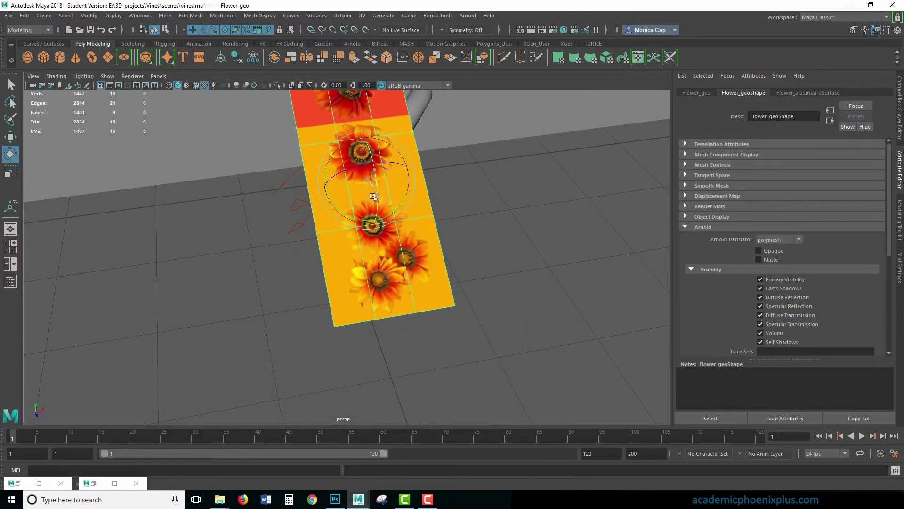
# - Frame and re-render the tilted flower plane, then review the material's opacity connections in Hypershade
pyautogui.press('f')
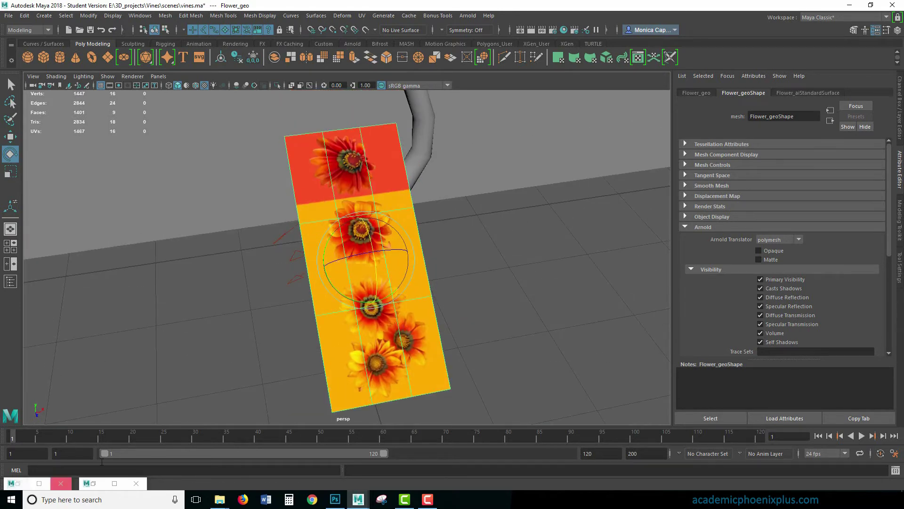
pyautogui.click(530, 31)
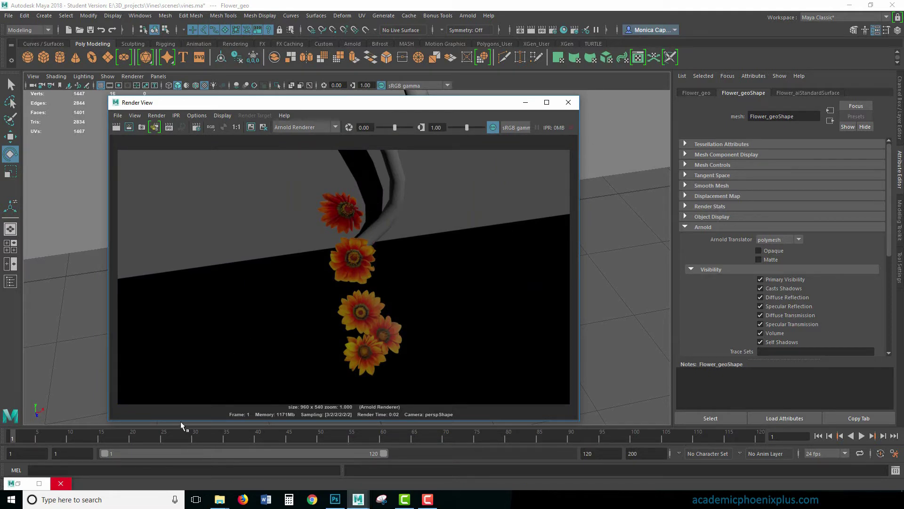
pyautogui.doubleClick(22, 484)
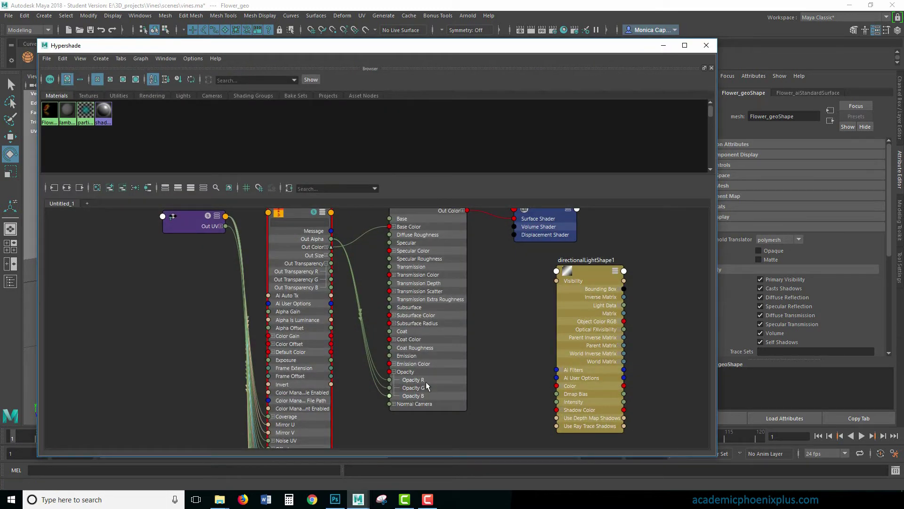
pyautogui.click(713, 47)
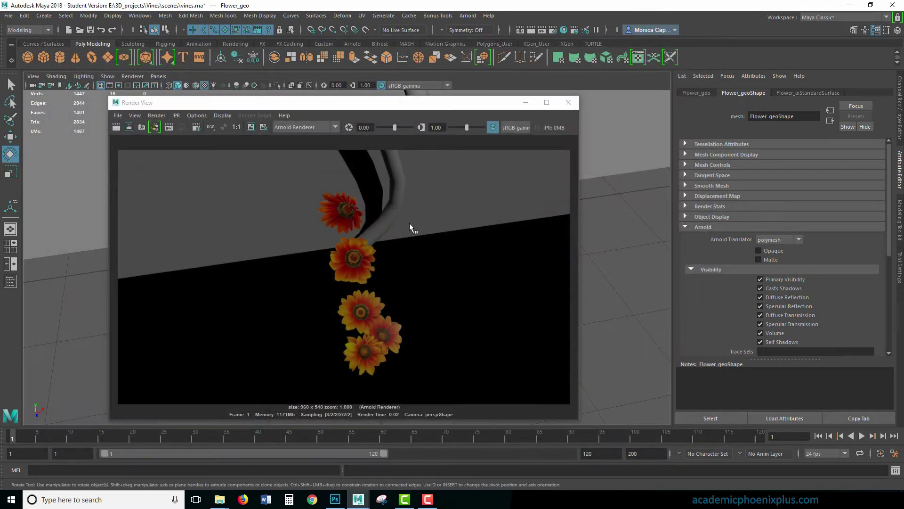
pyautogui.click(525, 102)
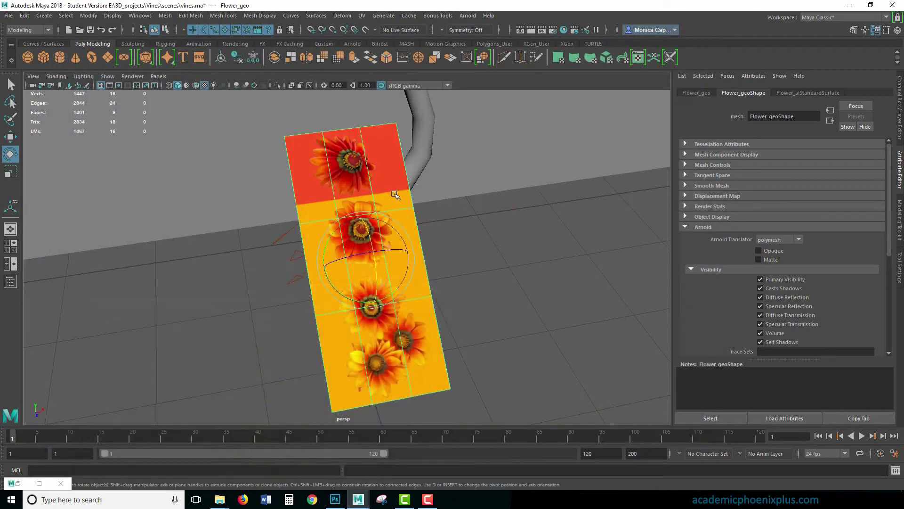
# - Insert two edge loops across the flower plane, one at the red and yellow boundary and one below the single yellow-background flower
pyautogui.press('q')
pyautogui.press('w')
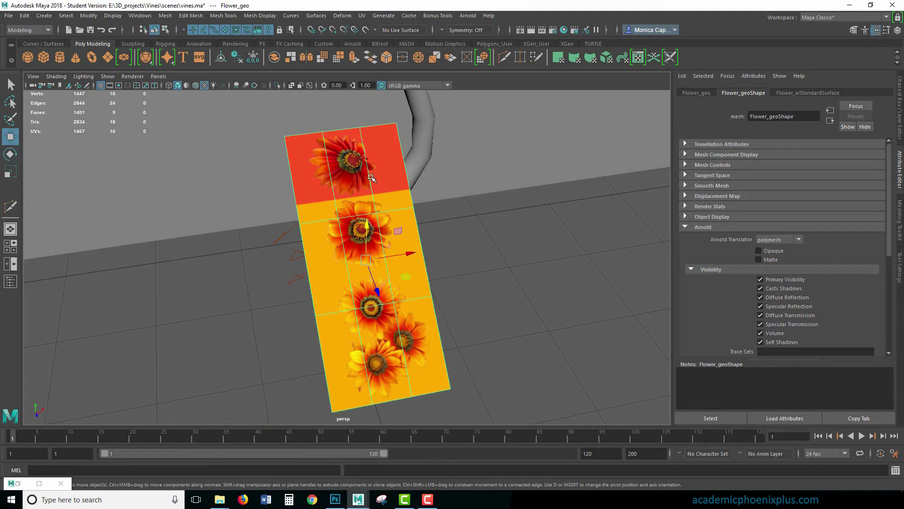
pyautogui.keyDown('shift'); pyautogui.rightClick(371, 177); pyautogui.keyUp('shift')
pyautogui.keyDown('shift'); pyautogui.moveTo(372, 178); pyautogui.dragTo(325, 192, button='right'); pyautogui.keyUp('shift')
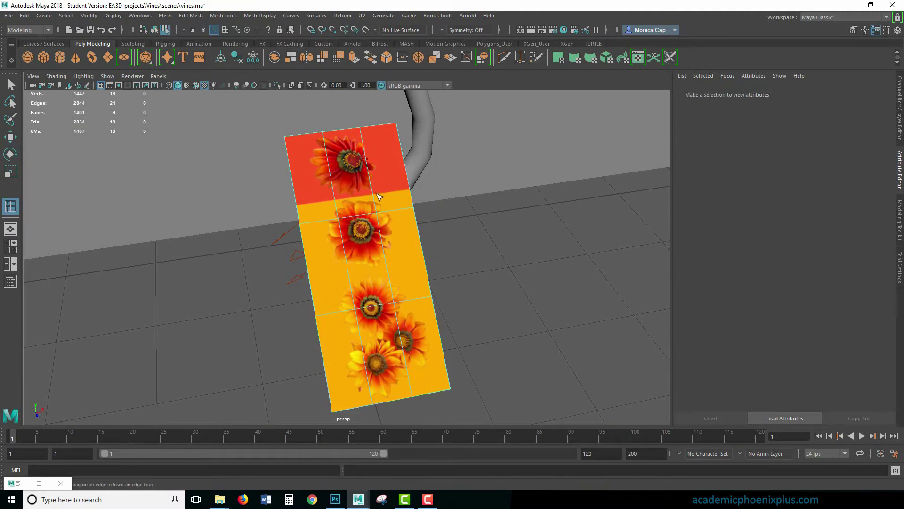
pyautogui.click(376, 196)
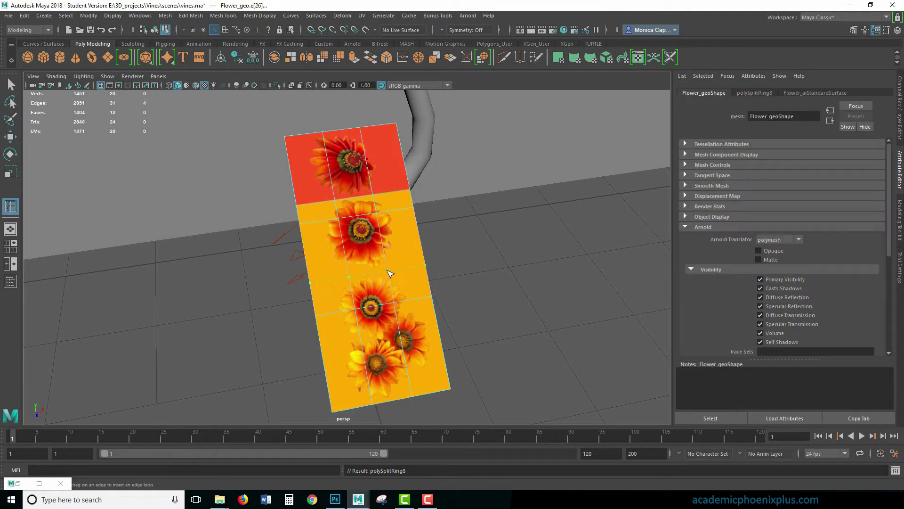
pyautogui.click(390, 272)
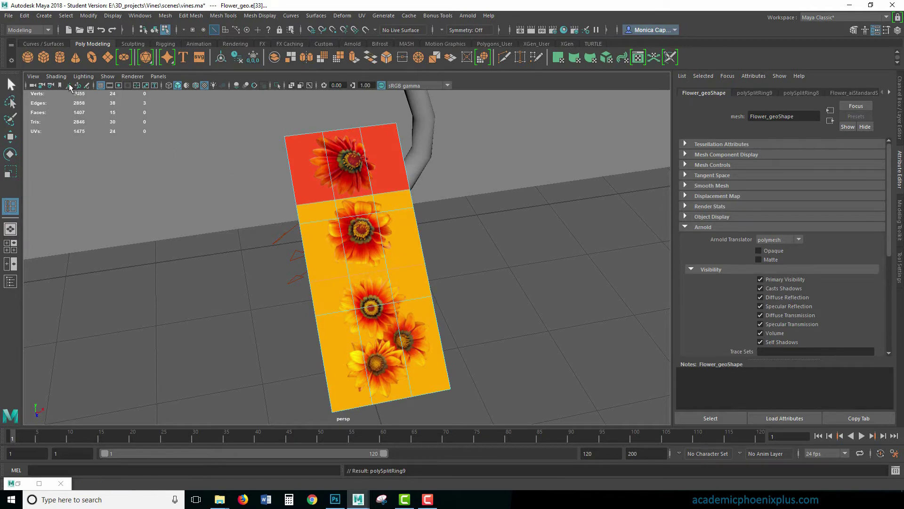
# - Select the row of faces holding the red-background flower and detach it from the rest of the plane
pyautogui.moveTo(370, 164); pyautogui.dragTo(378, 177, button='right')
pyautogui.moveTo(245, 103); pyautogui.dragTo(433, 189)
pyautogui.press('w')
pyautogui.moveTo(335, 156); pyautogui.dragTo(340, 182, button='right')
pyautogui.moveTo(236, 103); pyautogui.dragTo(395, 234)
pyautogui.keyDown('ctrl'); pyautogui.click(375, 233); pyautogui.keyUp('ctrl')
pyautogui.keyDown('ctrl'); pyautogui.click(329, 235); pyautogui.keyUp('ctrl')
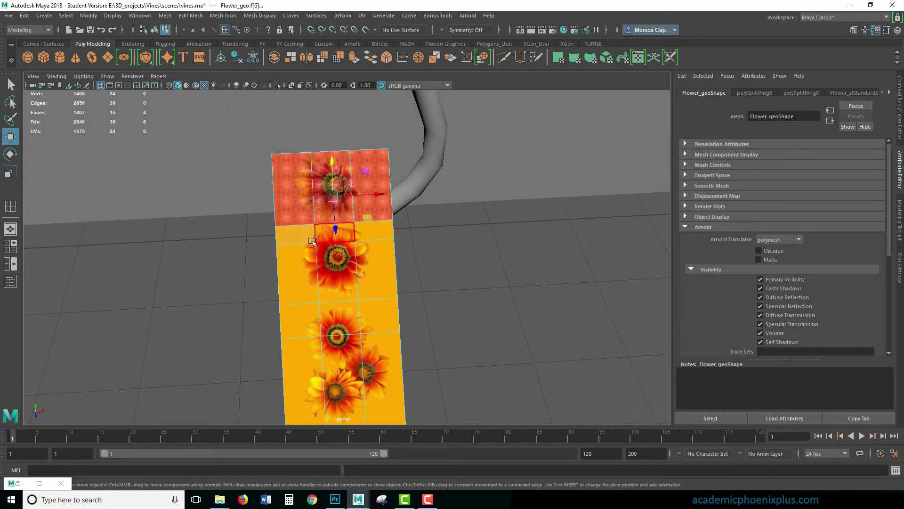
pyautogui.hotkey('ctrl', 'z')
pyautogui.click(189, 16)
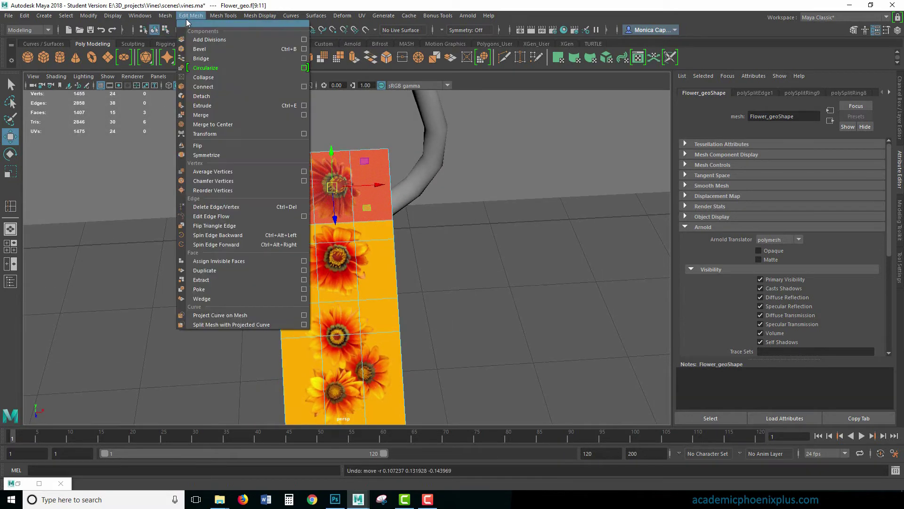
pyautogui.click(224, 96)
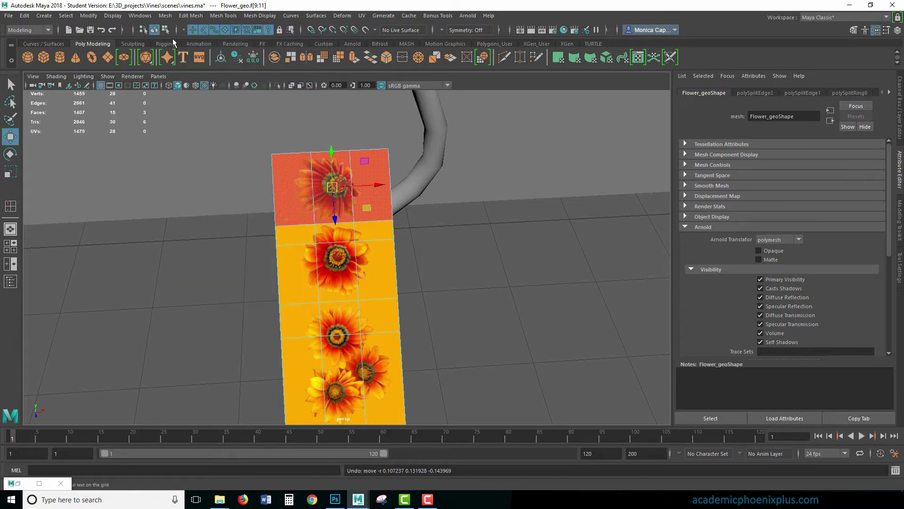
# - Separate the detached mesh into individual objects and move the red-background flower piece away from the yellow one
pyautogui.click(164, 16)
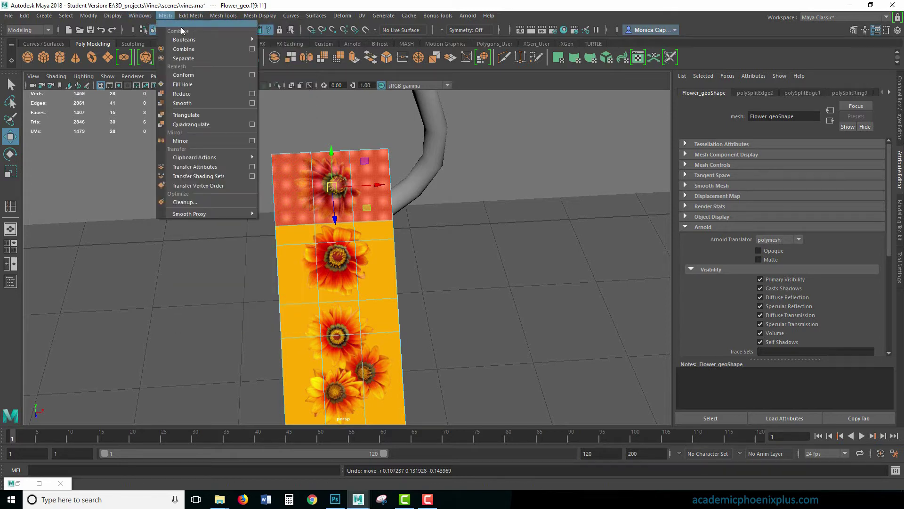
pyautogui.click(190, 59)
pyautogui.click(426, 239)
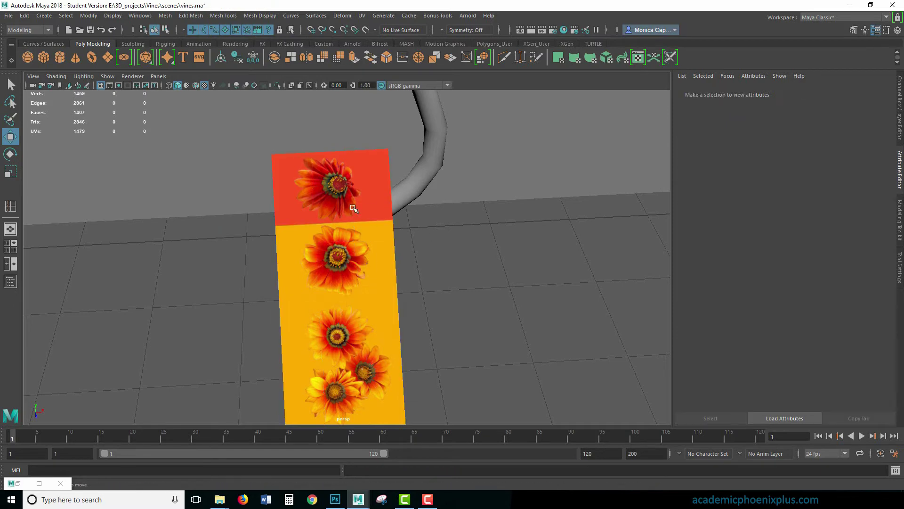
pyautogui.click(351, 205)
pyautogui.moveTo(341, 289); pyautogui.dragTo(538, 274)
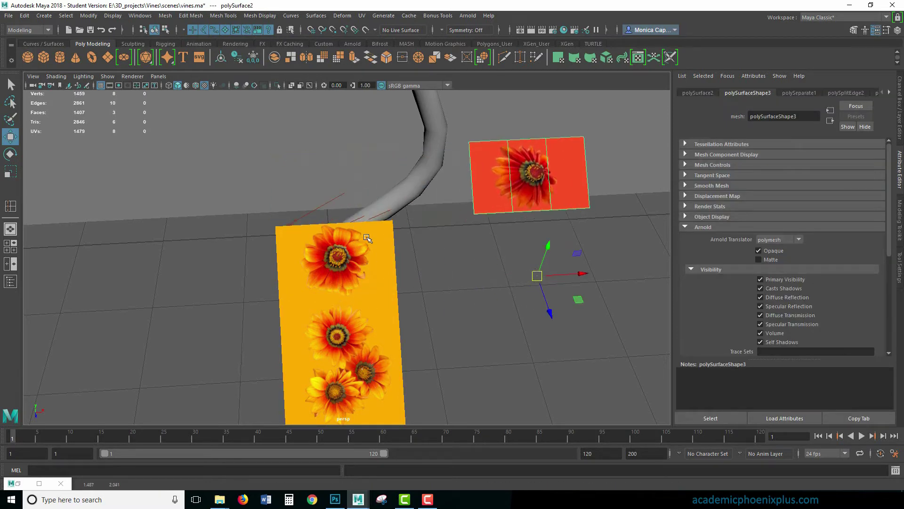
# - Select the two rows of faces around the upper flower on the yellow piece and detach them
pyautogui.keyDown('alt'); pyautogui.moveTo(419, 251); pyautogui.dragTo(403, 208, button='middle'); pyautogui.keyUp('alt')
pyautogui.click(342, 250)
pyautogui.moveTo(355, 229); pyautogui.dragTo(356, 255, button='right')
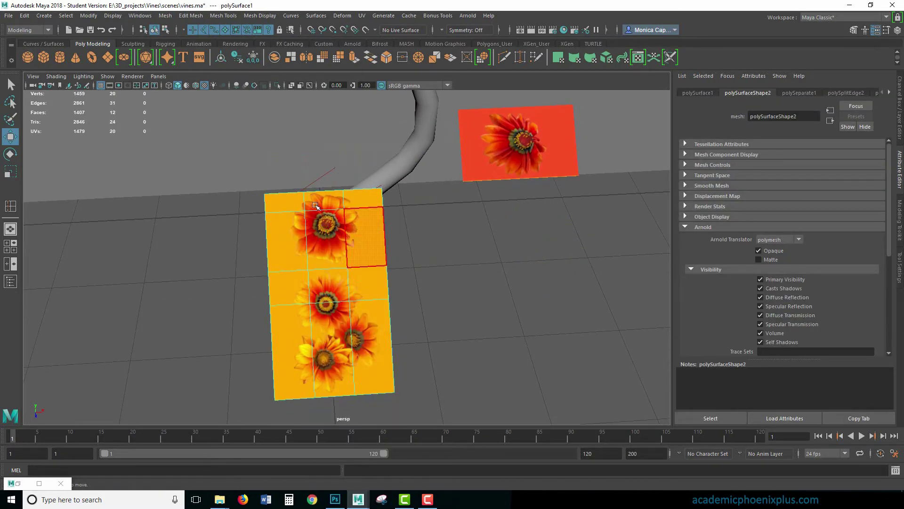
pyautogui.moveTo(237, 163); pyautogui.dragTo(397, 232)
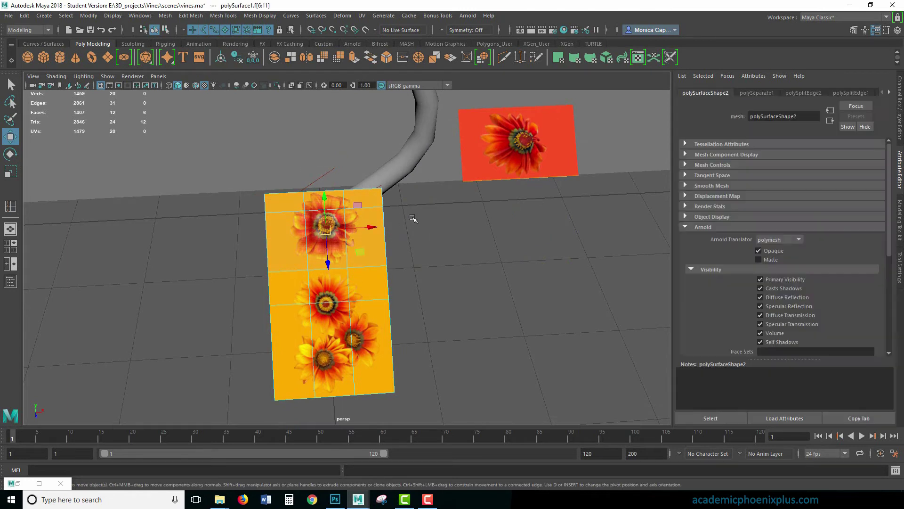
pyautogui.click(192, 15)
pyautogui.click(223, 95)
# - Separate the yellow mesh and spread out its single-flower and three-flower pieces
pyautogui.click(166, 16)
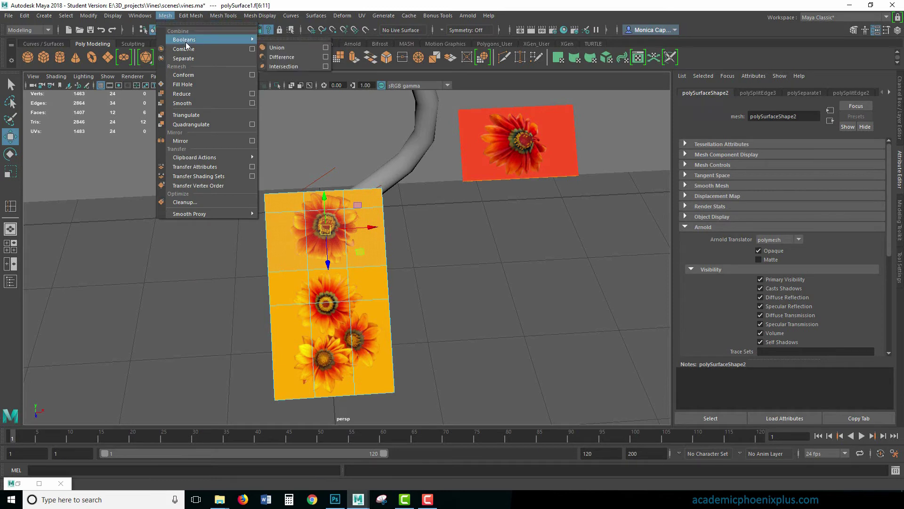
pyautogui.click(191, 57)
pyautogui.click(399, 259)
pyautogui.click(393, 257)
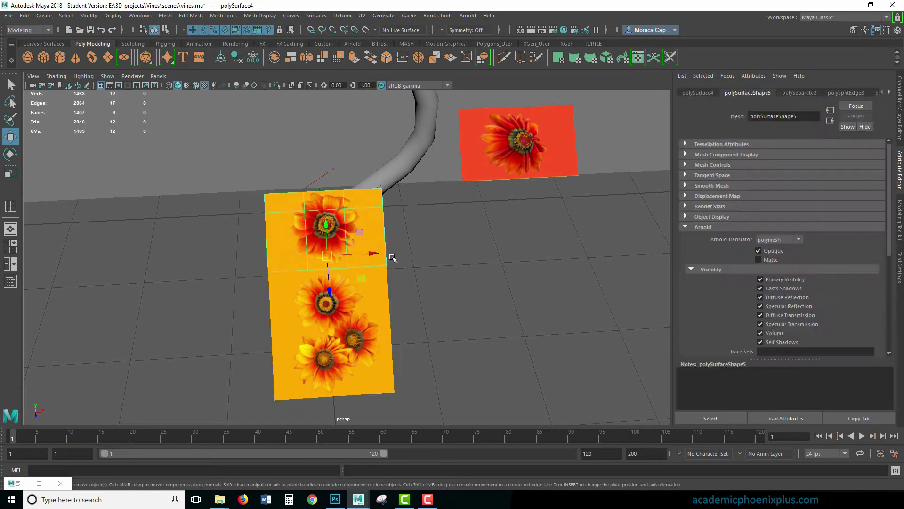
pyautogui.moveTo(394, 256); pyautogui.dragTo(504, 257)
pyautogui.keyDown('alt'); pyautogui.moveTo(491, 234); pyautogui.dragTo(511, 268, button='middle'); pyautogui.keyUp('alt')
pyautogui.keyDown('alt'); pyautogui.moveTo(511, 268); pyautogui.dragTo(439, 244, button='right'); pyautogui.keyUp('alt')
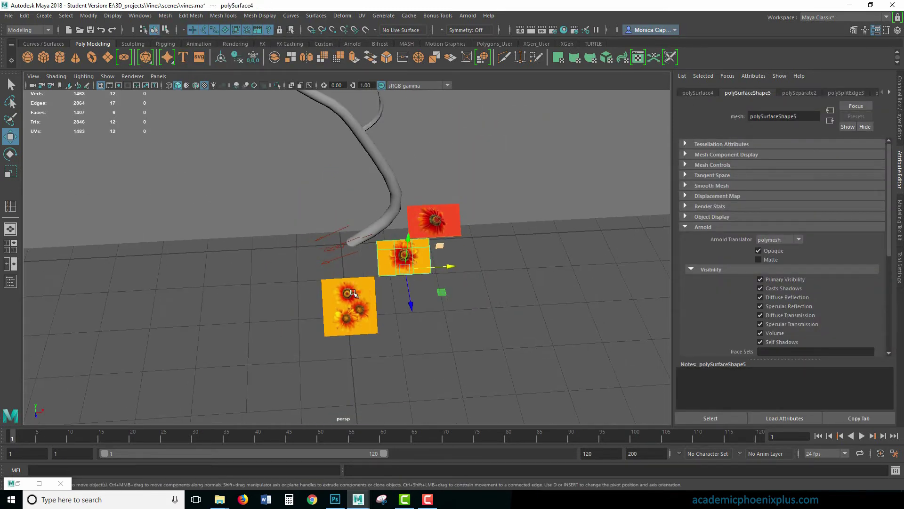
pyautogui.click(353, 292)
pyautogui.moveTo(345, 272); pyautogui.dragTo(323, 224)
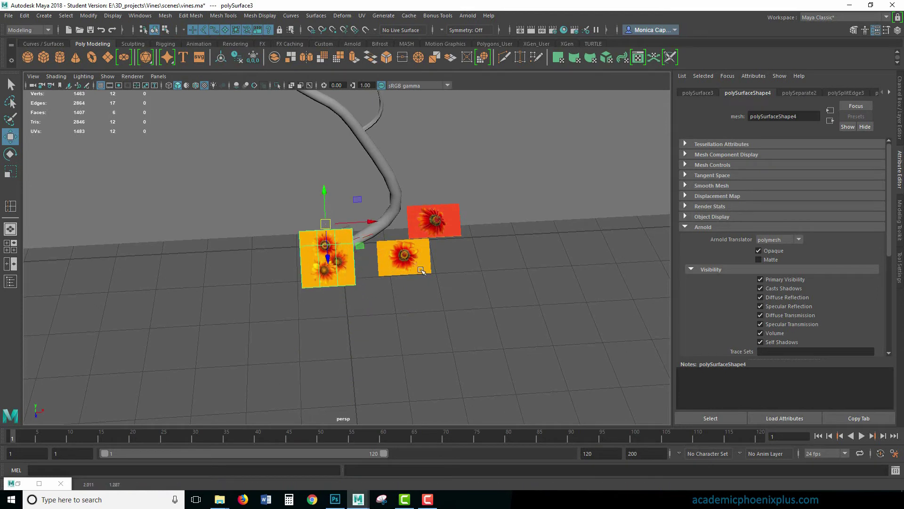
# - Center the pivots of all three flower pieces, freeze their transformations and delete their history
pyautogui.keyDown('shift'); pyautogui.click(423, 261); pyautogui.keyUp('shift')
pyautogui.keyDown('shift'); pyautogui.click(446, 222); pyautogui.keyUp('shift')
pyautogui.click(89, 16)
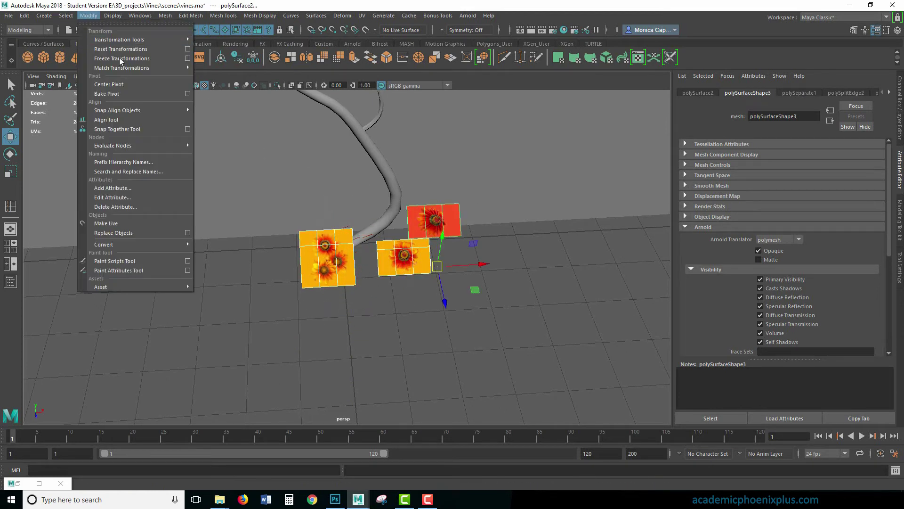
pyautogui.click(121, 58)
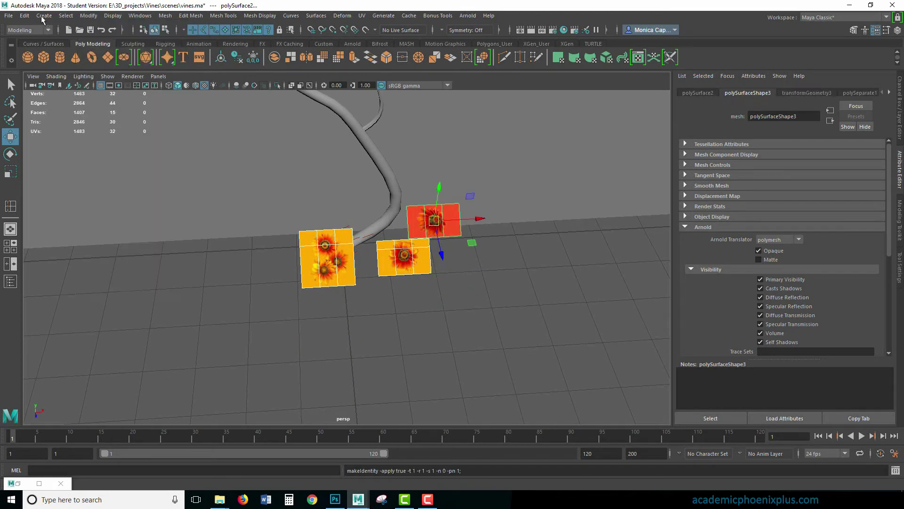
pyautogui.click(25, 15)
pyautogui.moveTo(131, 127)
pyautogui.click(174, 135)
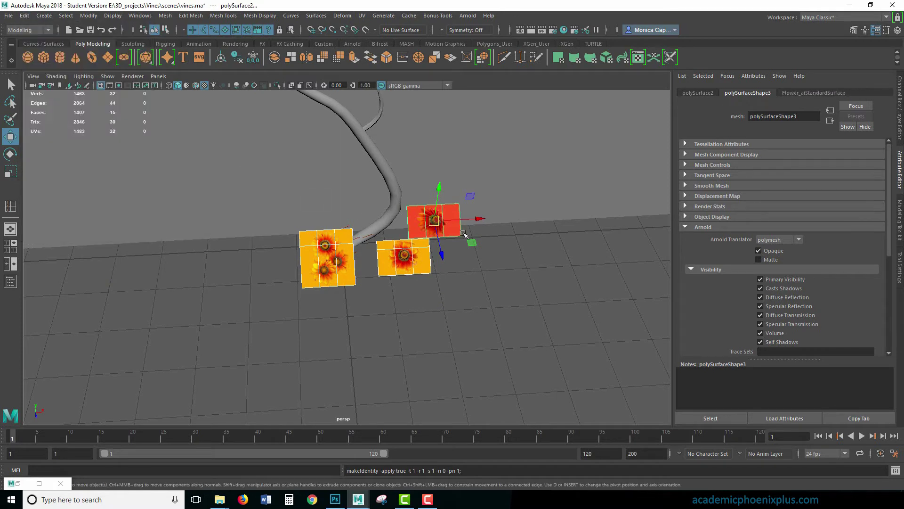
# - Rotate the three flower pieces together about their own pivots and render the view
pyautogui.press('e')
pyautogui.moveTo(466, 219); pyautogui.dragTo(413, 151)
pyautogui.click(18, 483)
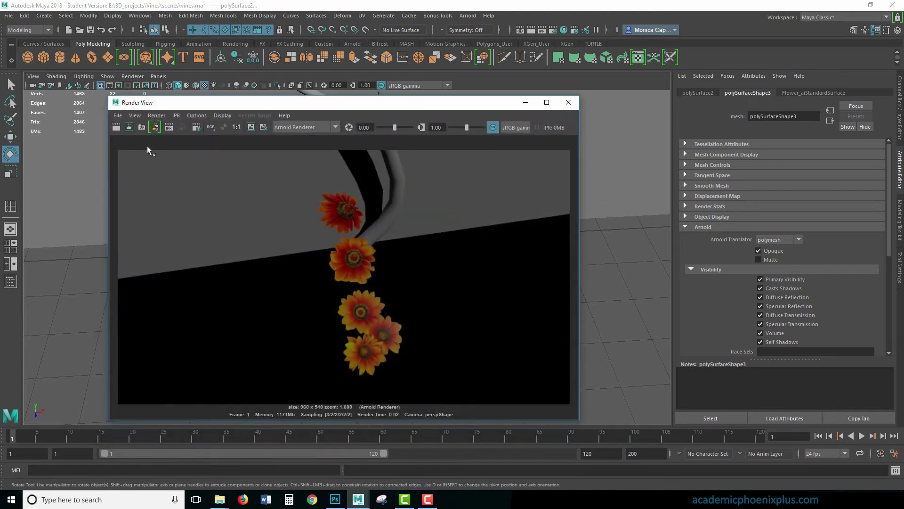
pyautogui.click(116, 126)
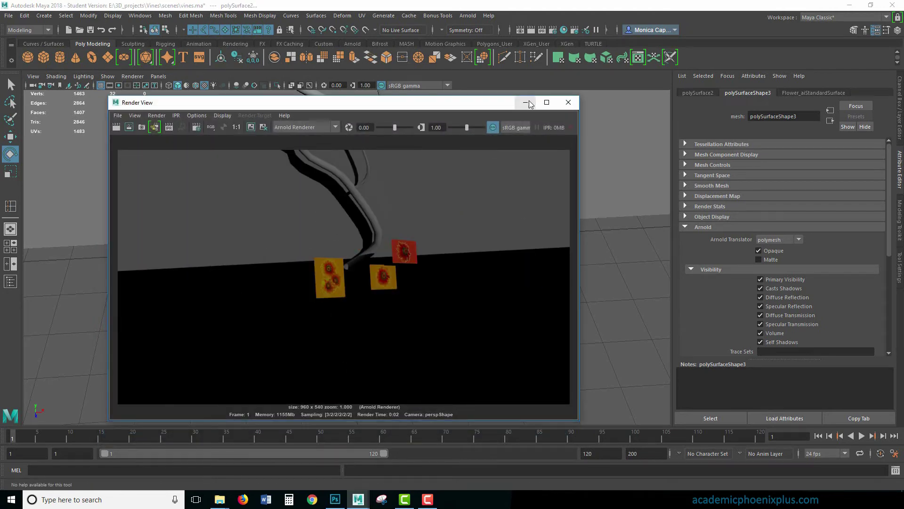
pyautogui.click(529, 104)
# - Disable Opaque in the Arnold attributes of each of the three flower pieces and re-render the view
pyautogui.click(534, 272)
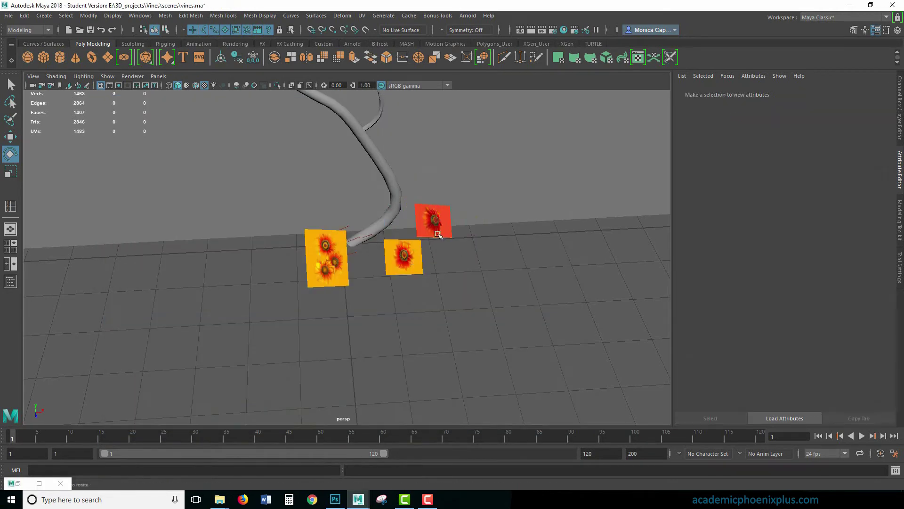
pyautogui.click(439, 222)
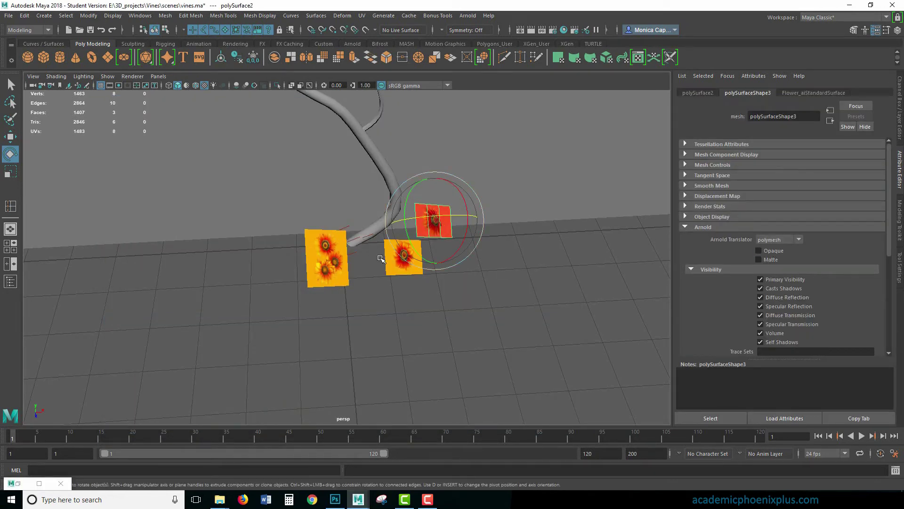
pyautogui.click(338, 276)
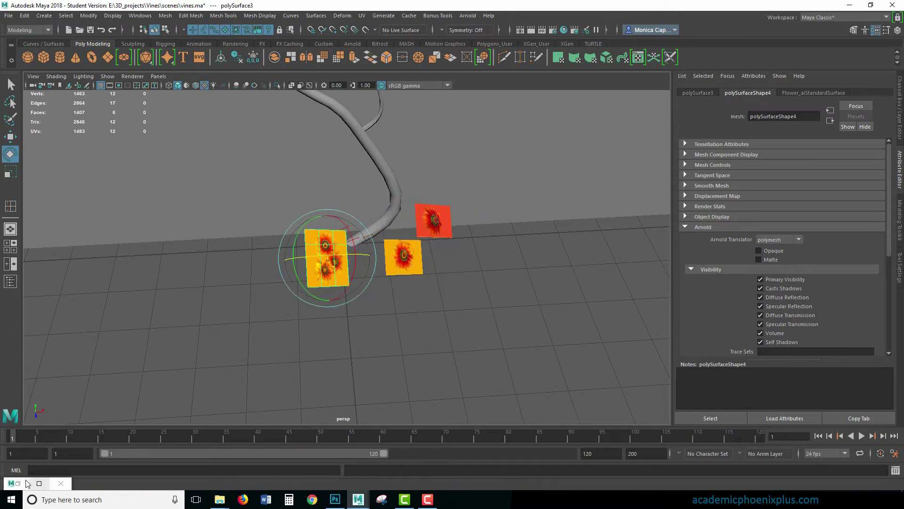
pyautogui.click(18, 483)
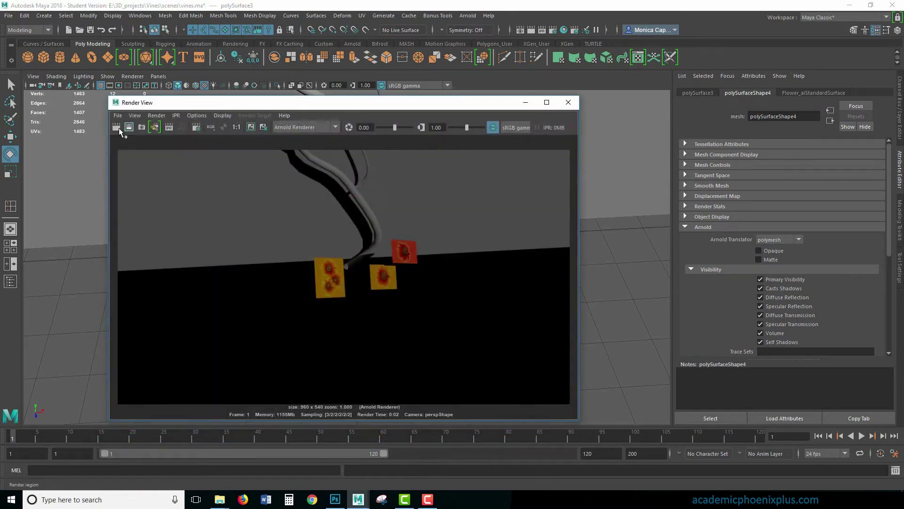
pyautogui.click(119, 128)
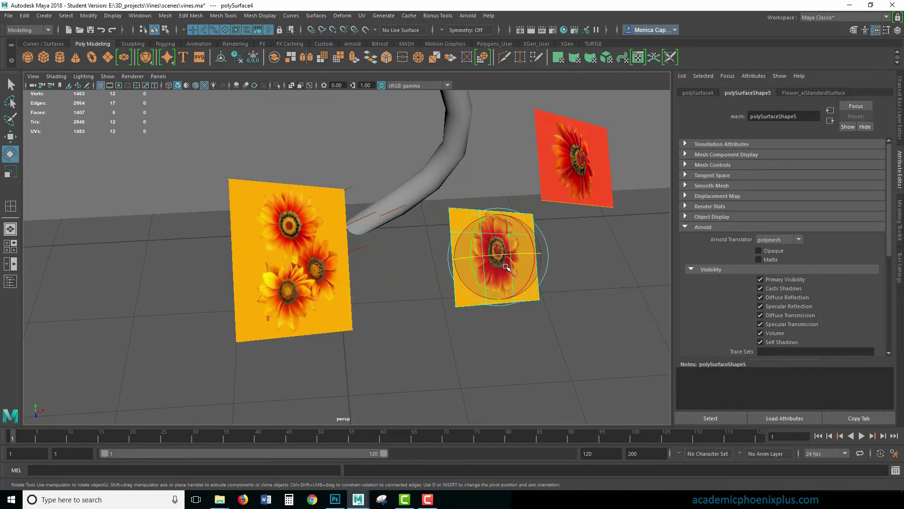
# - Switch the single yellow flower card to edge editing and shift one of its inner edges sideways
pyautogui.keyDown('alt'); pyautogui.moveTo(508, 266); pyautogui.dragTo(496, 269, button='middle'); pyautogui.keyUp('alt')
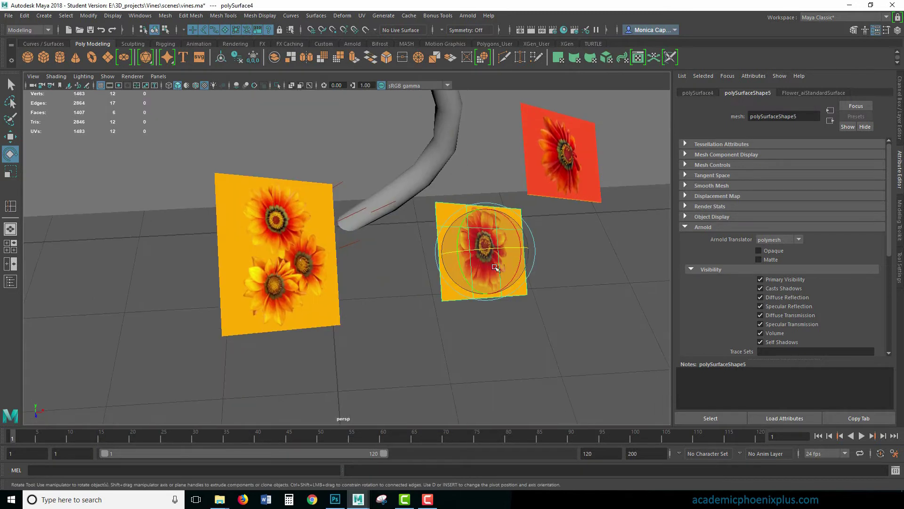
pyautogui.click(295, 264)
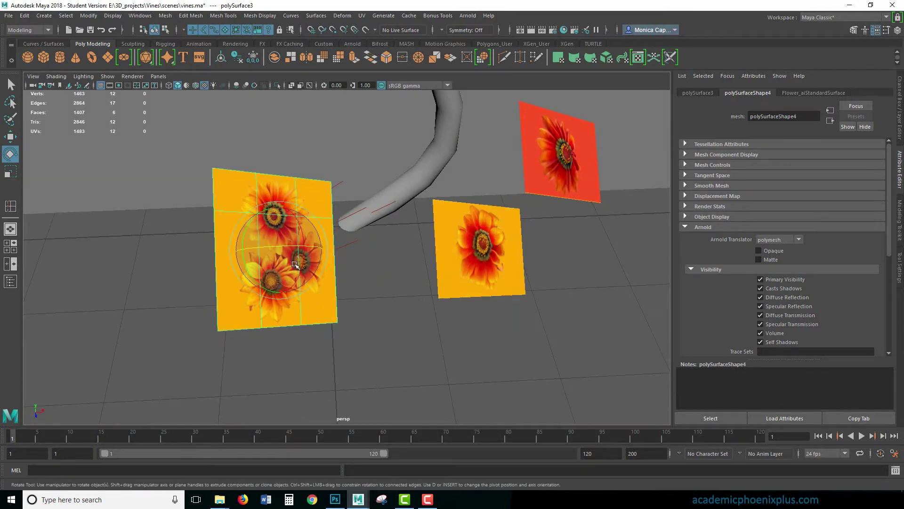
pyautogui.click(497, 257)
pyautogui.moveTo(497, 256); pyautogui.dragTo(496, 200, button='right')
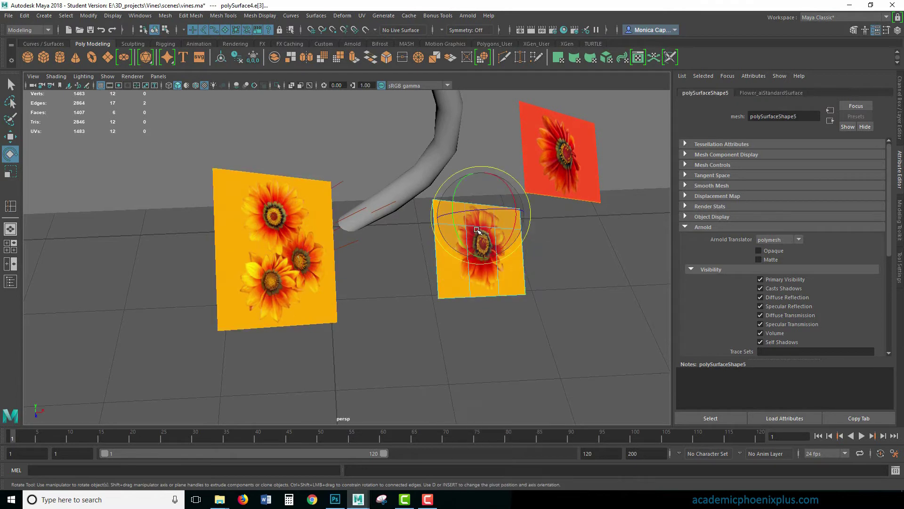
pyautogui.press('w')
pyautogui.click(494, 205)
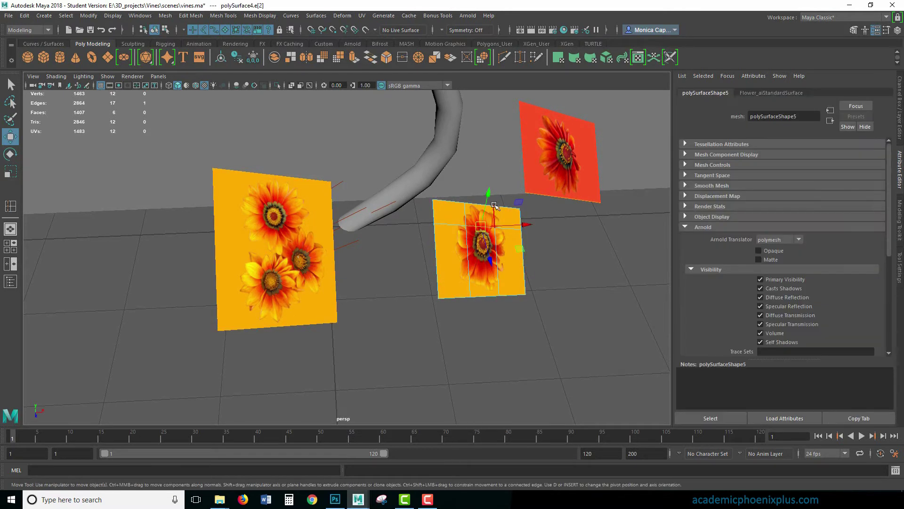
pyautogui.moveTo(480, 227); pyautogui.dragTo(471, 228)
# - Cut a new horizontal edge line across the lower part of the single yellow flower card with Multi-Cut
pyautogui.keyDown('shift'); pyautogui.rightClick(462, 269); pyautogui.keyUp('shift')
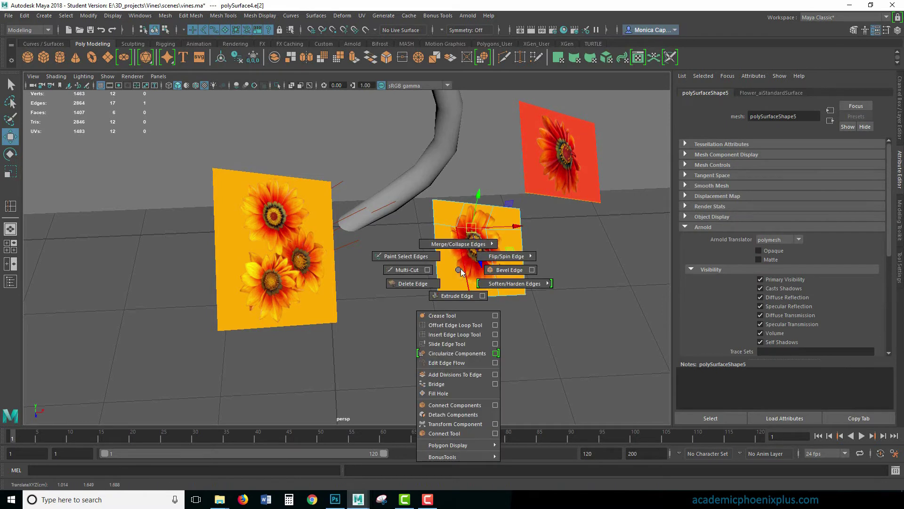
pyautogui.click(401, 270)
pyautogui.click(436, 270)
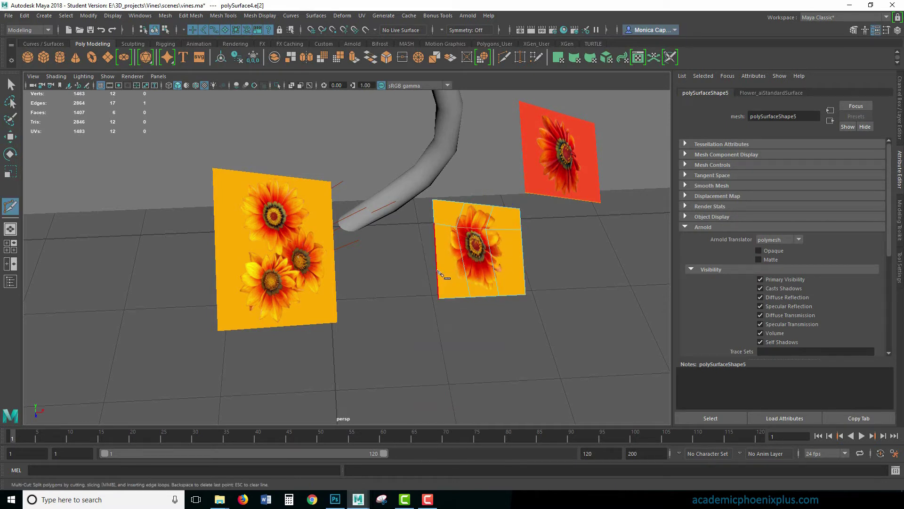
pyautogui.click(524, 266)
pyautogui.press('Return')
pyautogui.press('w')
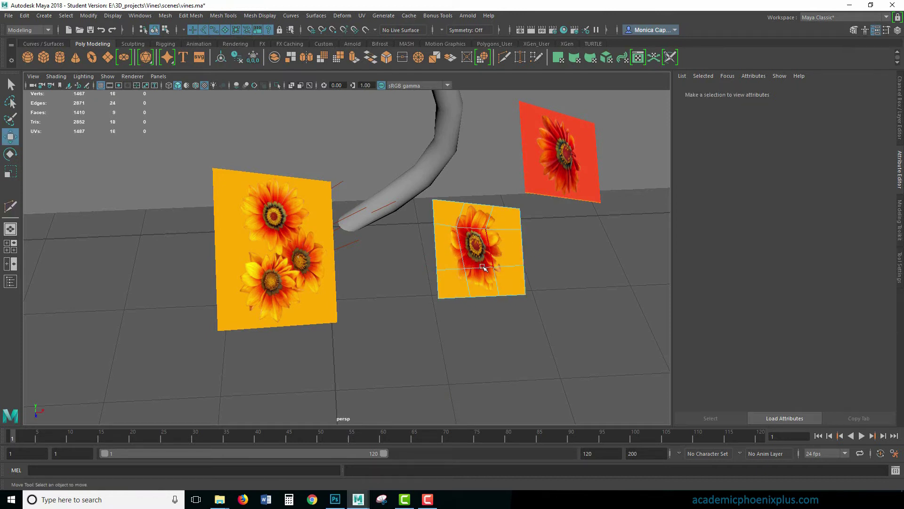
# - Move a lower inner edge and the middle edge segment of one side to curve the single yellow flower card
pyautogui.rightClick(479, 266)
pyautogui.click(480, 267)
pyautogui.keyDown('alt'); pyautogui.moveTo(496, 287); pyautogui.dragTo(518, 353); pyautogui.keyUp('alt')
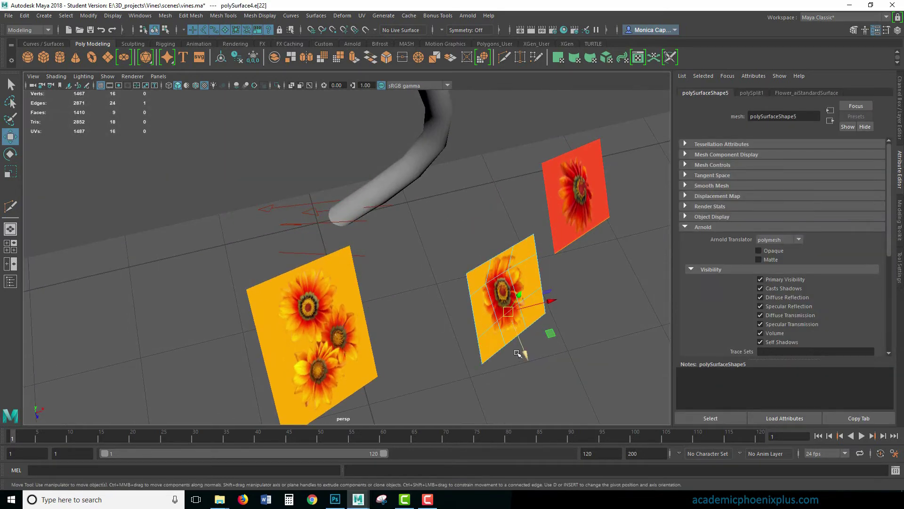
pyautogui.click(539, 275)
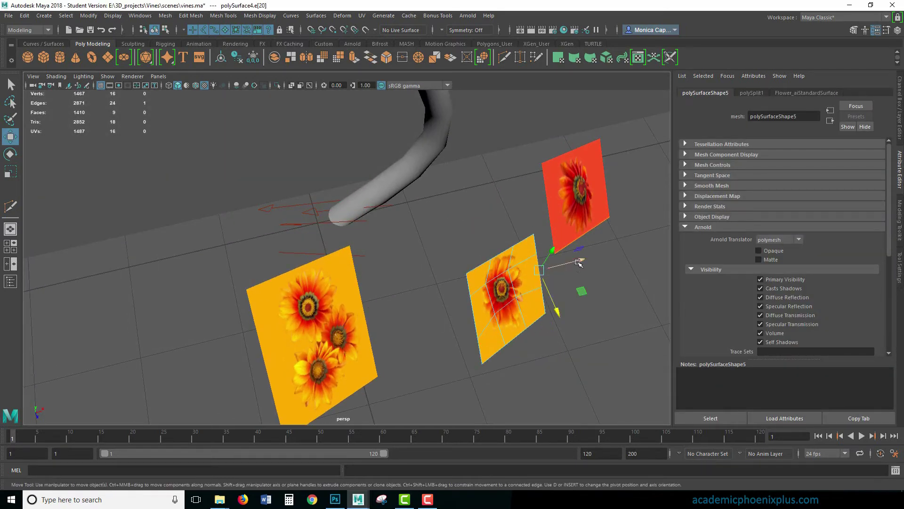
pyautogui.moveTo(583, 261); pyautogui.dragTo(494, 209)
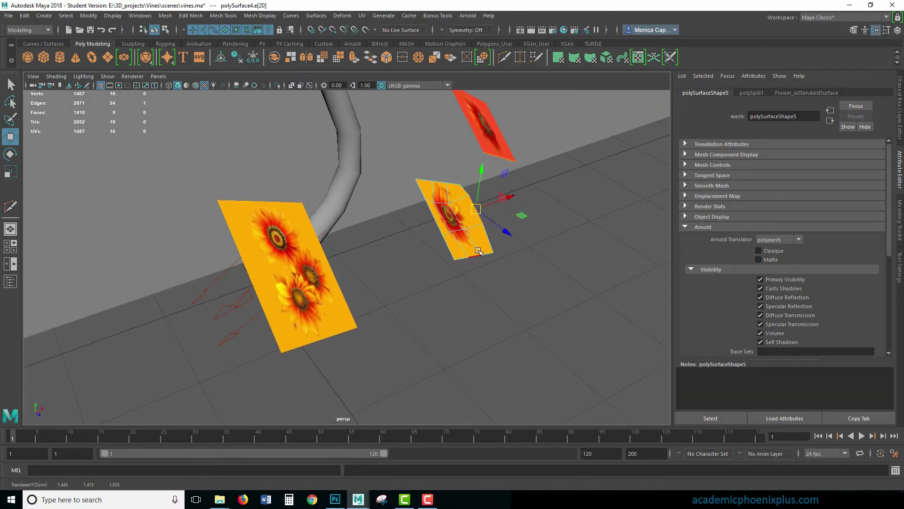
# - Reposition individual border vertices on the lower, upper and side edges of the single yellow flower card to make its outline irregular
pyautogui.moveTo(445, 232); pyautogui.dragTo(426, 230, button='right')
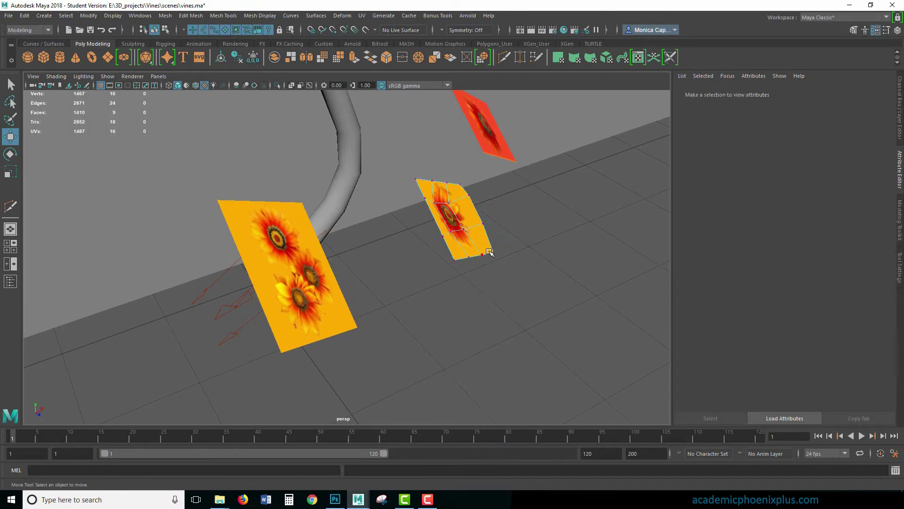
pyautogui.click(488, 219)
pyautogui.moveTo(488, 219); pyautogui.dragTo(489, 214)
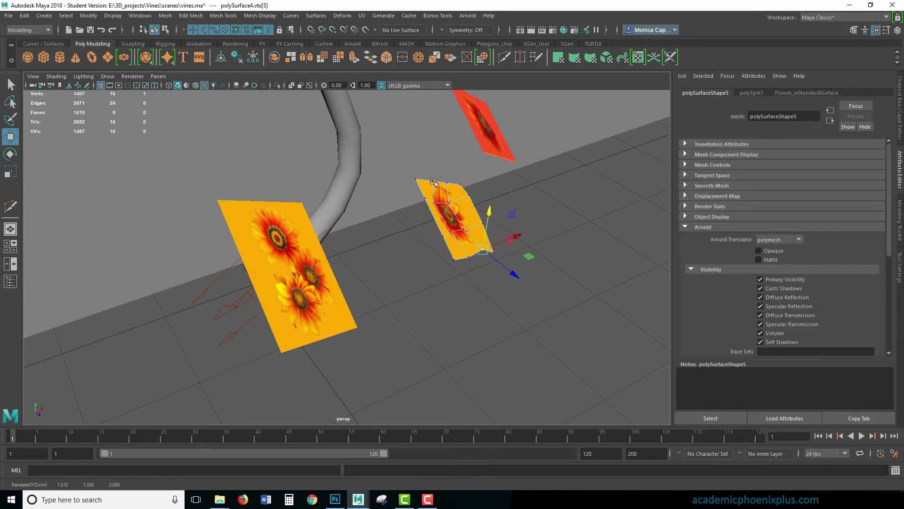
pyautogui.click(421, 170)
pyautogui.moveTo(442, 183); pyautogui.dragTo(442, 183)
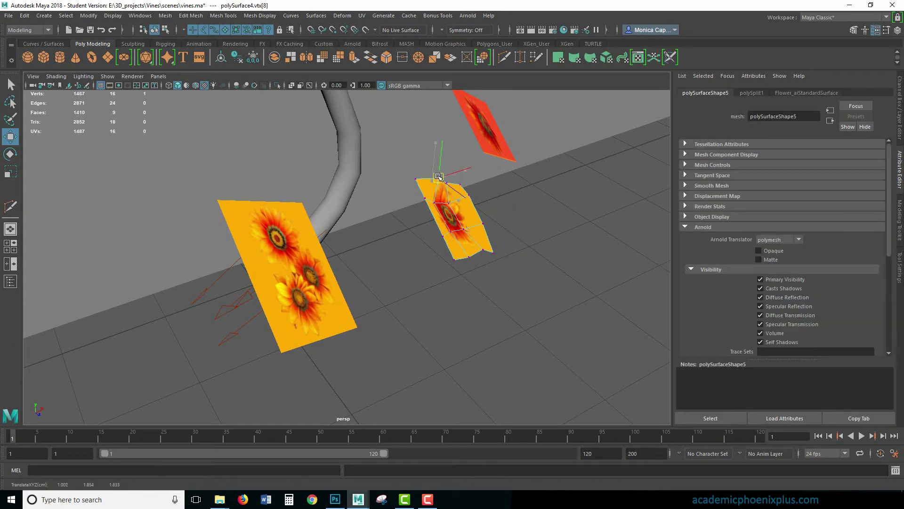
pyautogui.keyDown('alt'); pyautogui.moveTo(568, 216); pyautogui.dragTo(505, 212); pyautogui.keyUp('alt')
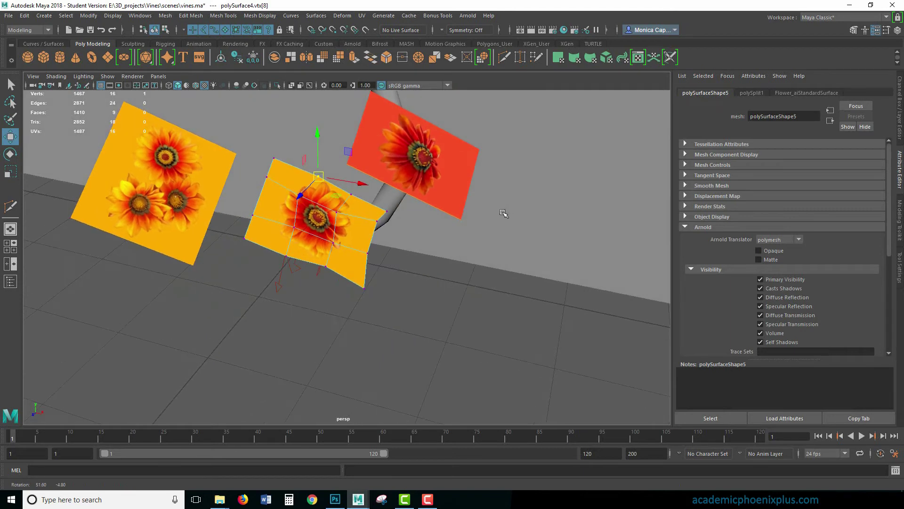
pyautogui.click(263, 178)
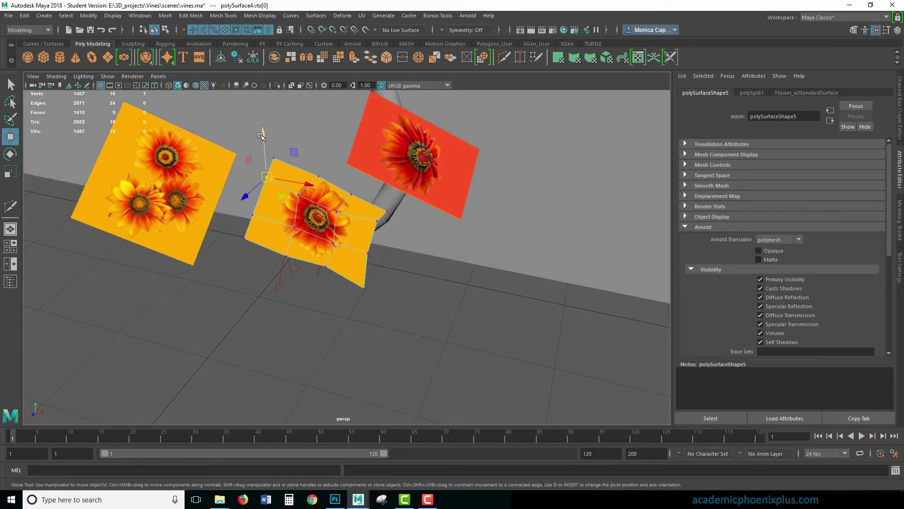
pyautogui.moveTo(262, 136); pyautogui.dragTo(259, 149)
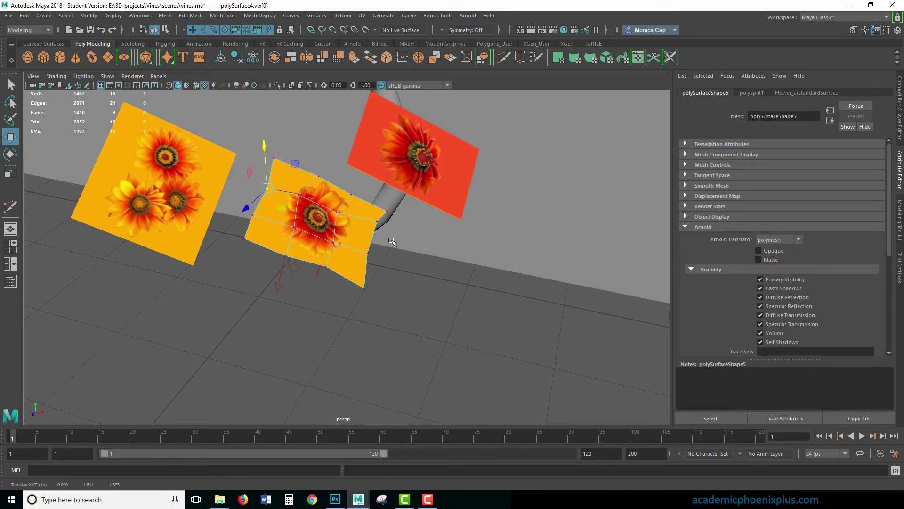
# - Move the two inner vertical edges of the red flower card to bend it
pyautogui.click(395, 236)
pyautogui.keyDown('alt'); pyautogui.moveTo(452, 190); pyautogui.dragTo(416, 229, button='middle'); pyautogui.keyUp('alt')
pyautogui.click(474, 215)
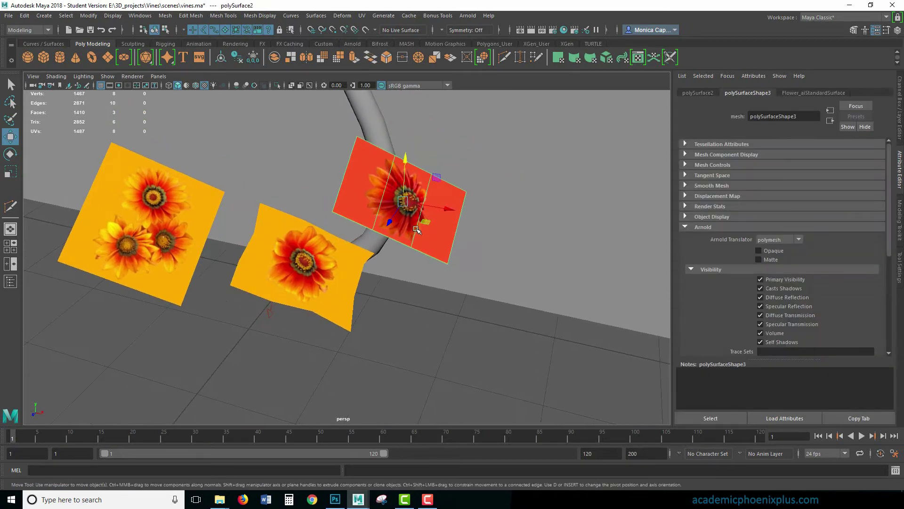
pyautogui.scroll(3, 416, 229)
pyautogui.moveTo(457, 213); pyautogui.dragTo(457, 186, button='right')
pyautogui.click(420, 168)
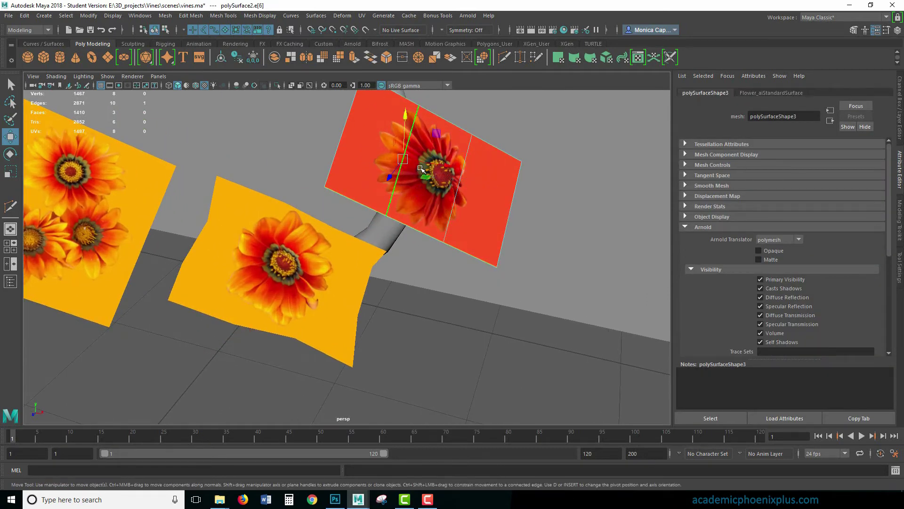
pyautogui.moveTo(403, 159); pyautogui.dragTo(389, 167)
pyautogui.click(449, 193)
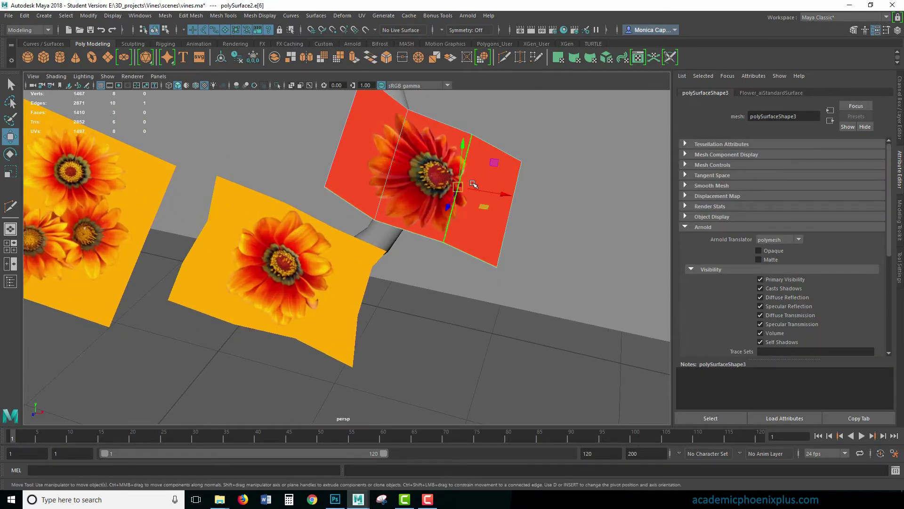
pyautogui.moveTo(463, 144); pyautogui.dragTo(458, 151)
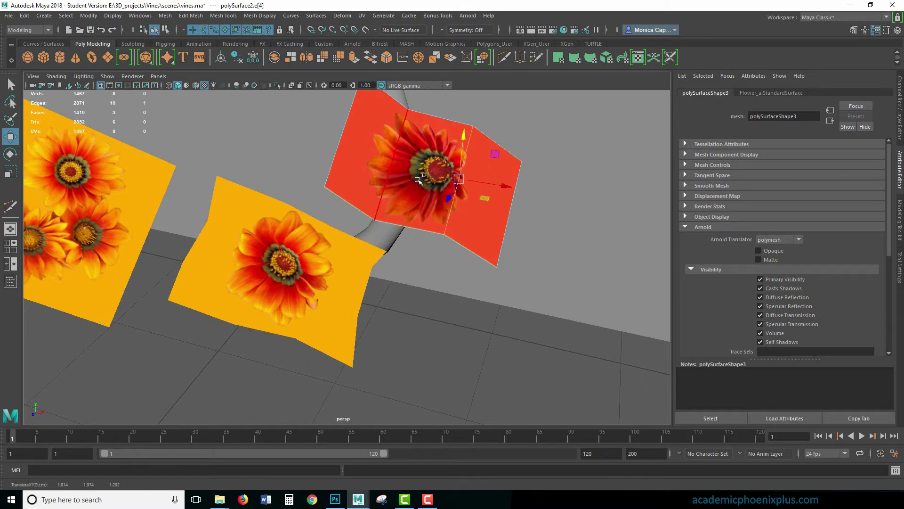
# - Insert a horizontal edge loop across the red flower card, just above its middle
pyautogui.moveTo(380, 175); pyautogui.dragTo(355, 182, button='right')
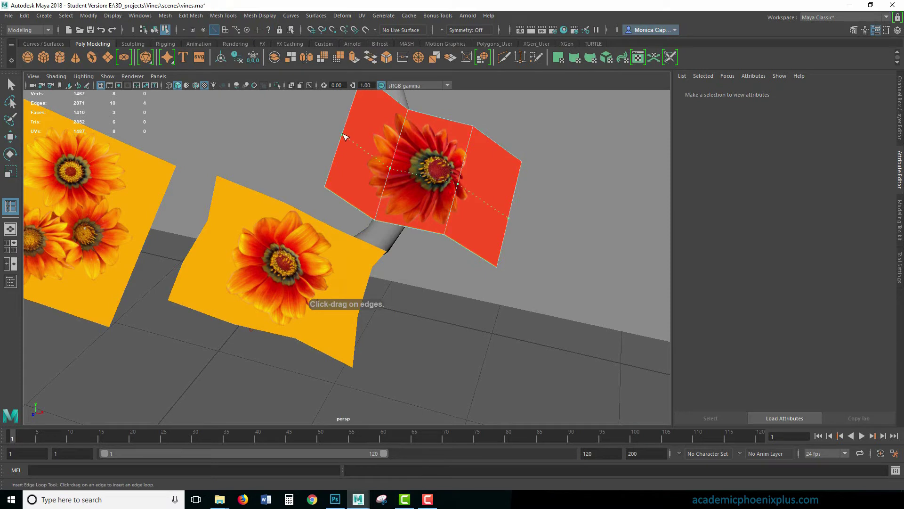
pyautogui.click(363, 127)
pyautogui.press('w')
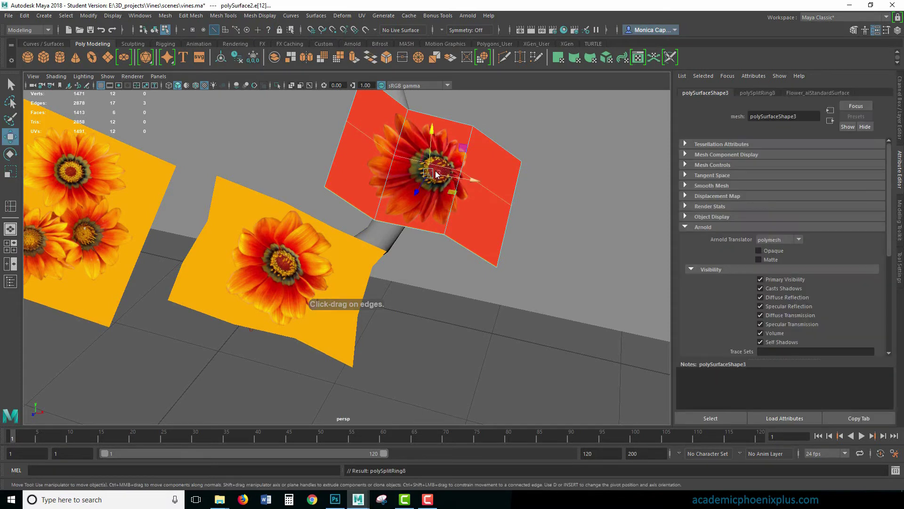
# - Move the right inner vertex and the upper two right-border vertices of the red flower card to warp that side
pyautogui.moveTo(436, 174); pyautogui.dragTo(393, 175, button='right')
pyautogui.click(463, 170)
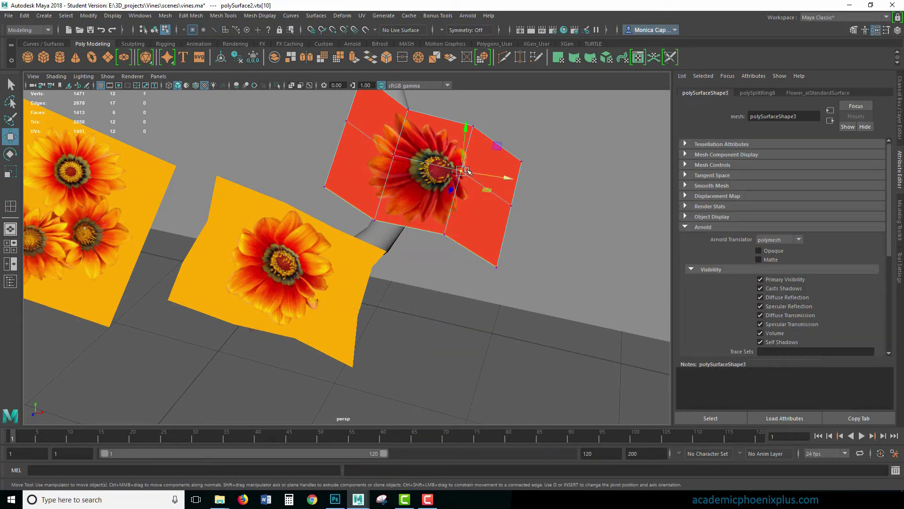
pyautogui.moveTo(463, 171); pyautogui.dragTo(462, 162)
pyautogui.click(522, 162)
pyautogui.moveTo(521, 162); pyautogui.dragTo(510, 164)
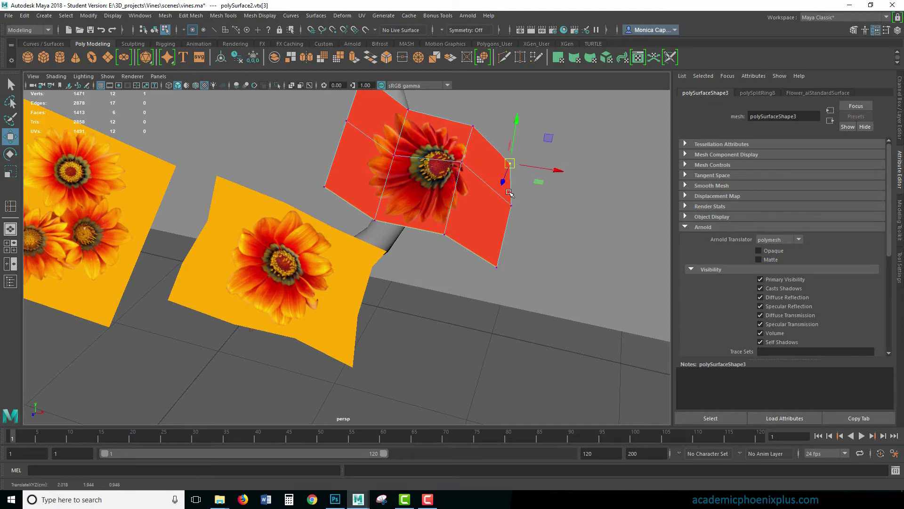
pyautogui.click(511, 205)
pyautogui.moveTo(511, 205); pyautogui.dragTo(514, 196)
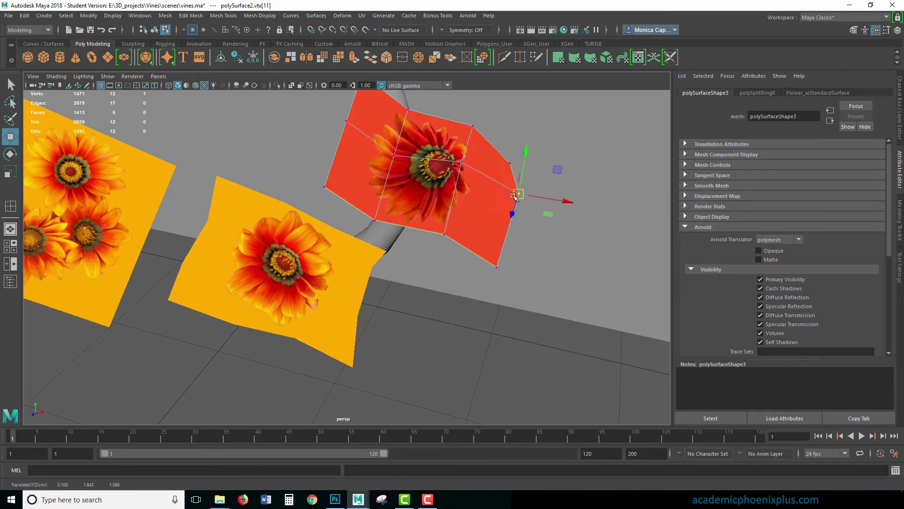
# - Pull in the middle vertex of the red card's left border and reposition the inner vertex to the right of the flower's centre
pyautogui.keyDown('alt'); pyautogui.moveTo(364, 137); pyautogui.dragTo(462, 151); pyautogui.keyUp('alt')
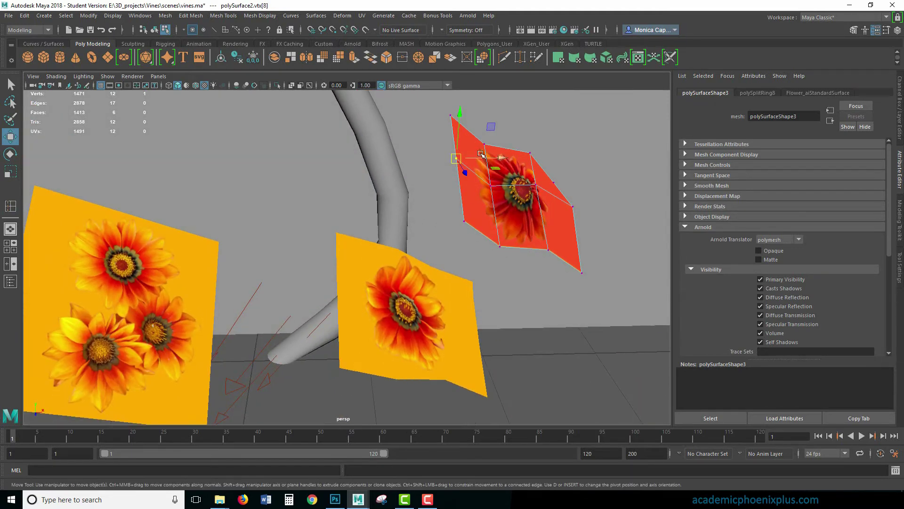
pyautogui.click(465, 156)
pyautogui.click(495, 260)
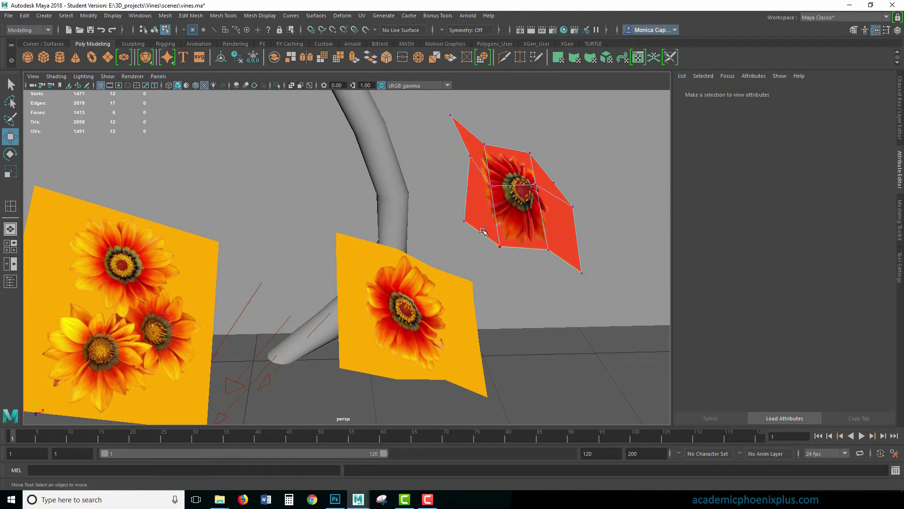
pyautogui.click(500, 246)
pyautogui.keyDown('alt'); pyautogui.moveTo(506, 238); pyautogui.dragTo(443, 213); pyautogui.keyUp('alt')
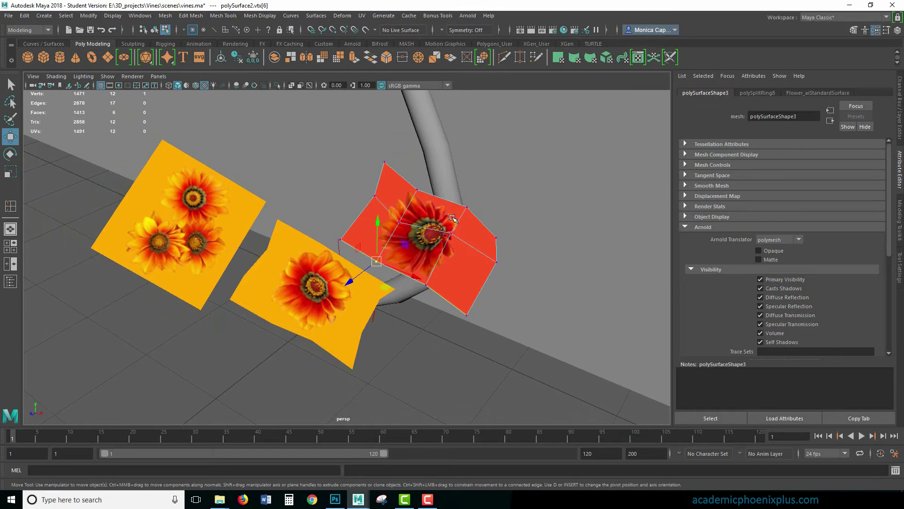
pyautogui.keyDown('alt'); pyautogui.moveTo(452, 217); pyautogui.dragTo(559, 221, button='right'); pyautogui.keyUp('alt')
pyautogui.keyDown('alt'); pyautogui.moveTo(534, 226); pyautogui.dragTo(494, 243); pyautogui.keyUp('alt')
pyautogui.moveTo(507, 173); pyautogui.dragTo(535, 192)
pyautogui.moveTo(523, 136); pyautogui.dragTo(508, 166)
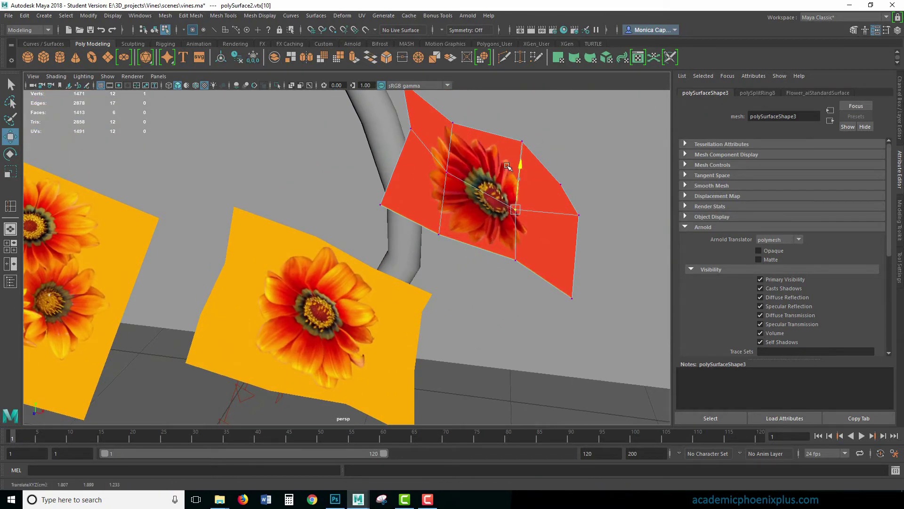
# - Move the left inner column of three vertices on the red flower card together to deepen its fold
pyautogui.click(438, 234)
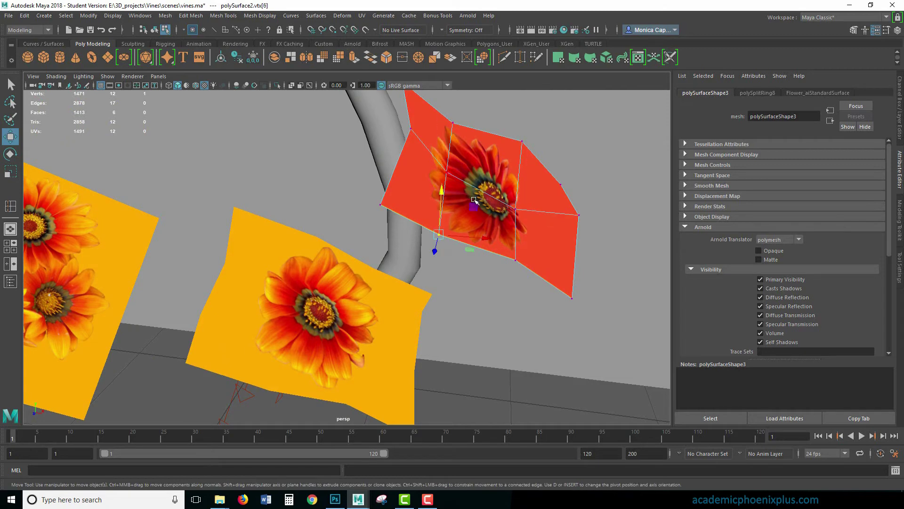
pyautogui.keyDown('shift'); pyautogui.moveTo(436, 115); pyautogui.dragTo(465, 157); pyautogui.keyUp('shift')
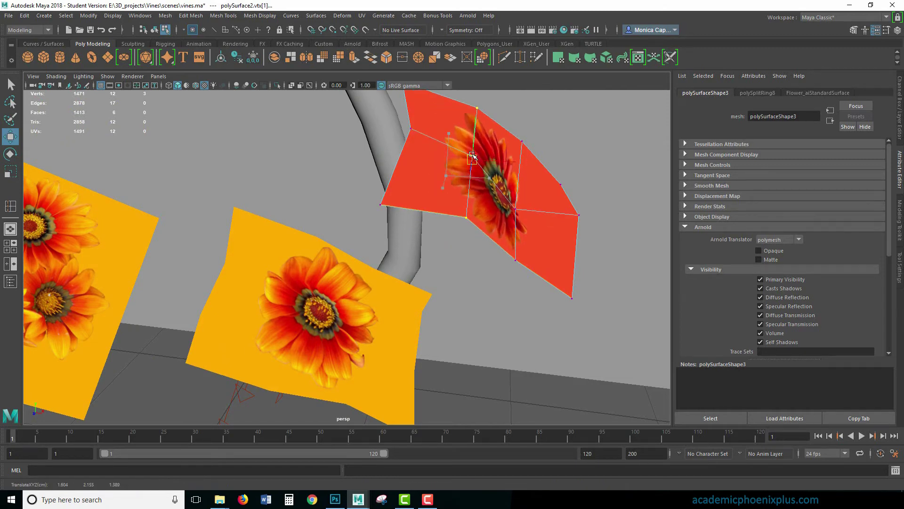
pyautogui.keyDown('alt'); pyautogui.moveTo(516, 171); pyautogui.dragTo(448, 173); pyautogui.keyUp('alt')
pyautogui.keyDown('alt'); pyautogui.moveTo(448, 174); pyautogui.dragTo(607, 212, button='middle'); pyautogui.keyUp('alt')
pyautogui.keyDown('alt'); pyautogui.moveTo(608, 212); pyautogui.dragTo(429, 178, button='right'); pyautogui.keyUp('alt')
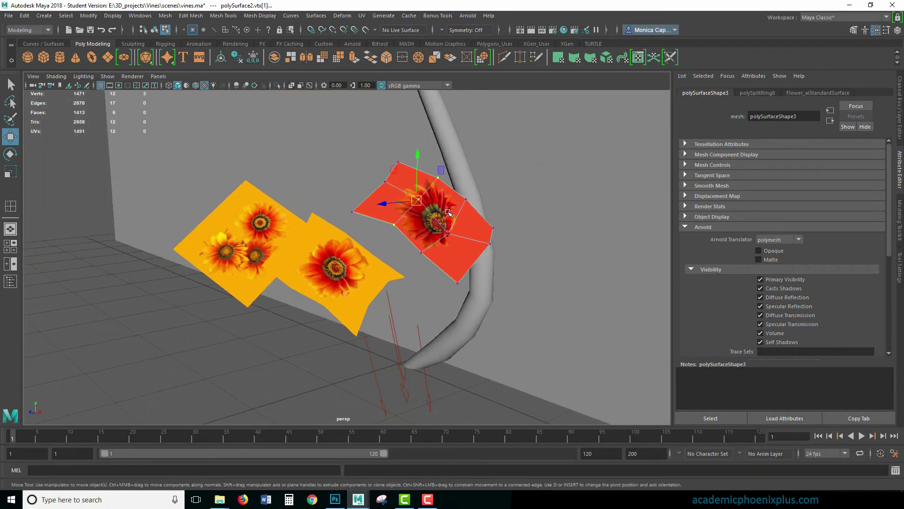
# - Return to object mode, deselect everything and render the view of the reshaped flower cards
pyautogui.moveTo(447, 211); pyautogui.dragTo(490, 197, button='right')
pyautogui.click(421, 305)
pyautogui.keyDown('alt'); pyautogui.moveTo(359, 333); pyautogui.dragTo(380, 336); pyautogui.keyUp('alt')
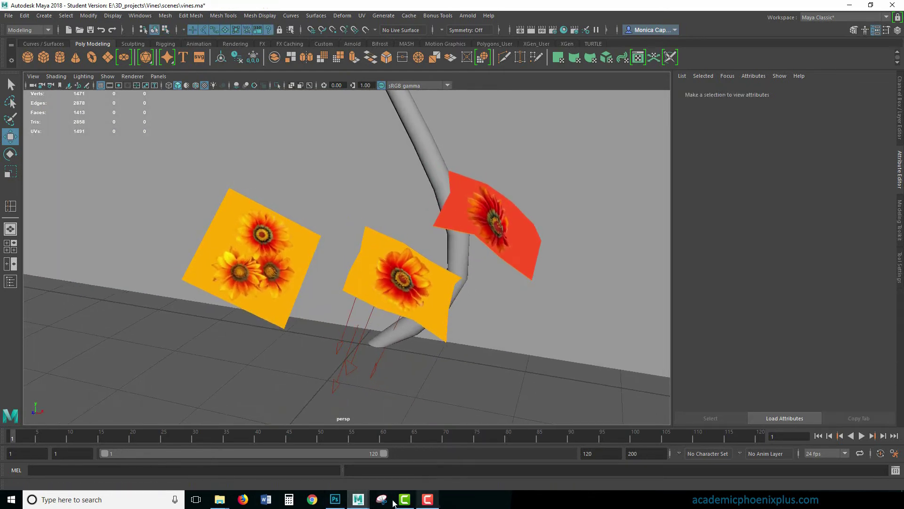
pyautogui.click(532, 30)
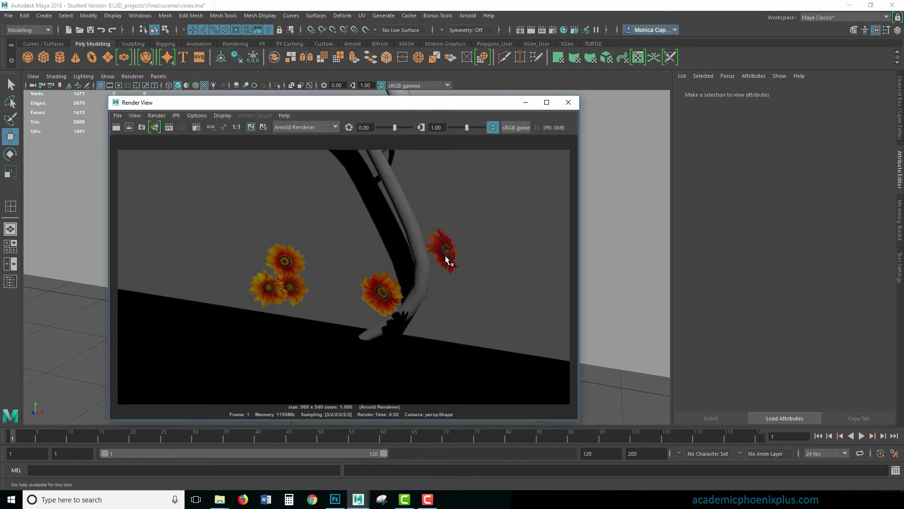
# - Insert two more edge loops through the flower centres of the three-flower card and switch it to vertex editing
pyautogui.keyDown('shift'); pyautogui.moveTo(320, 202); pyautogui.dragTo(321, 207, button='right'); pyautogui.keyUp('shift')
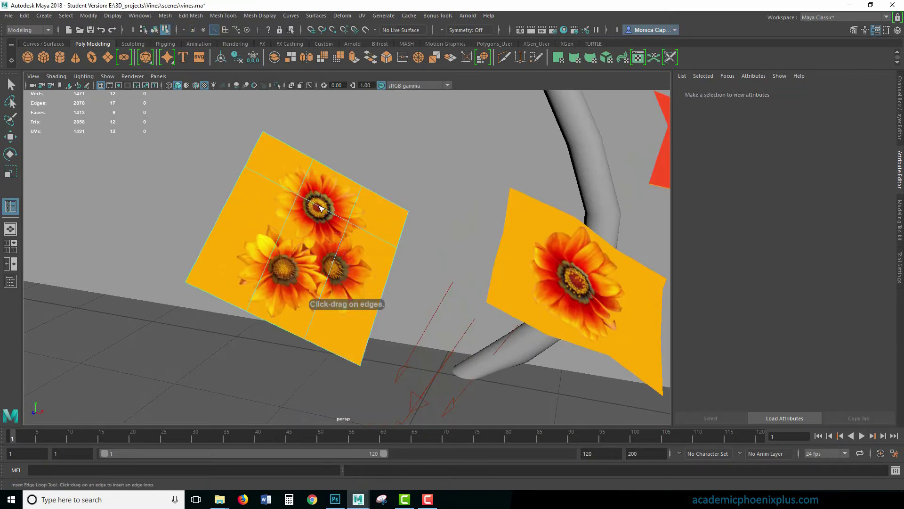
pyautogui.click(329, 248)
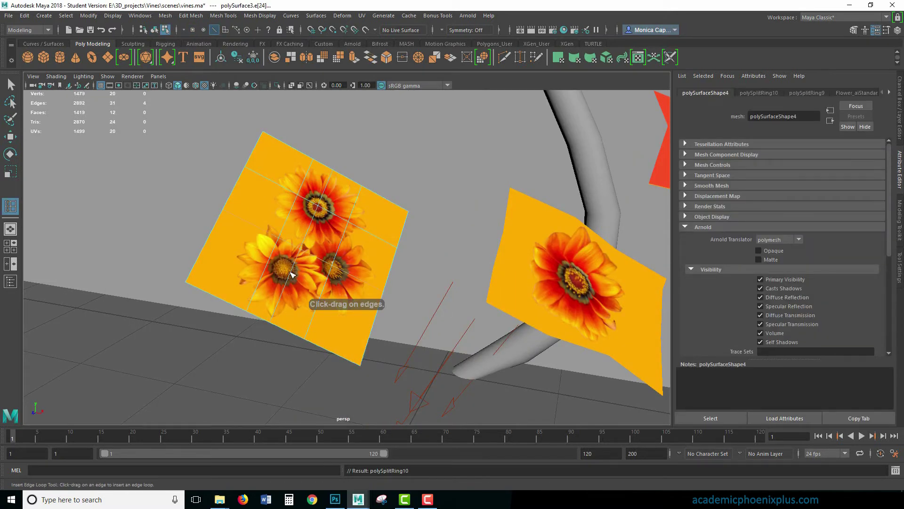
pyautogui.press('w')
pyautogui.moveTo(320, 227); pyautogui.dragTo(284, 231, button='right')
# - Reposition the inner vertices around the flower centres of the three-flower card to bend its flat surface
pyautogui.click(319, 206)
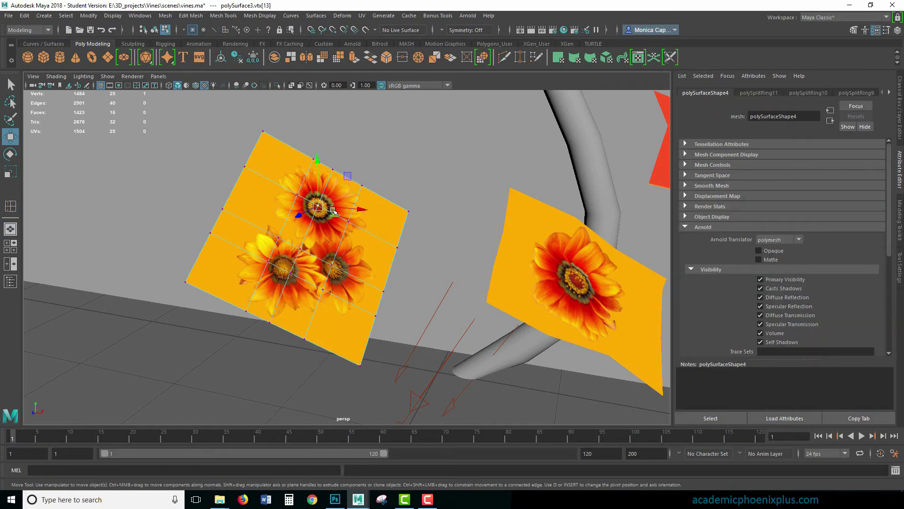
pyautogui.moveTo(333, 210)
pyautogui.keyDown('alt'); pyautogui.mouseDown()
pyautogui.moveTo(367, 216)
pyautogui.moveTo(343, 208)
pyautogui.mouseUp(); pyautogui.keyUp('alt')
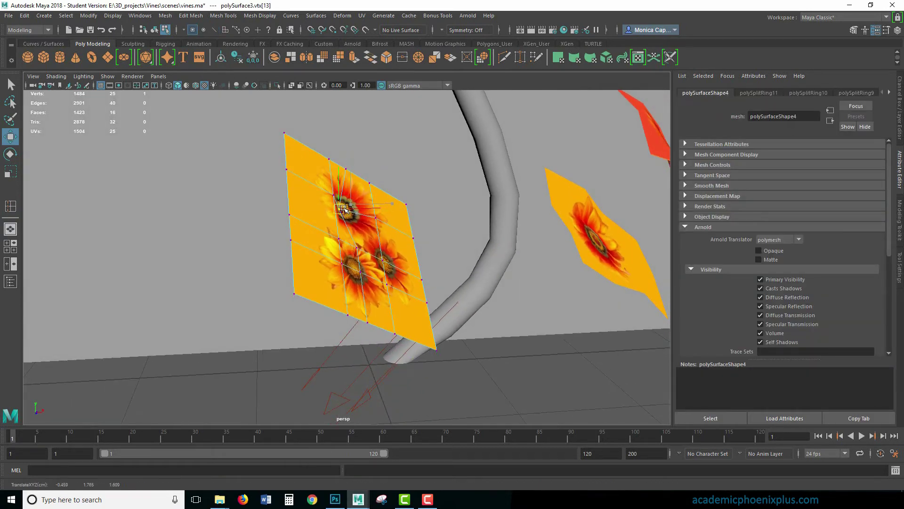
pyautogui.click(377, 265)
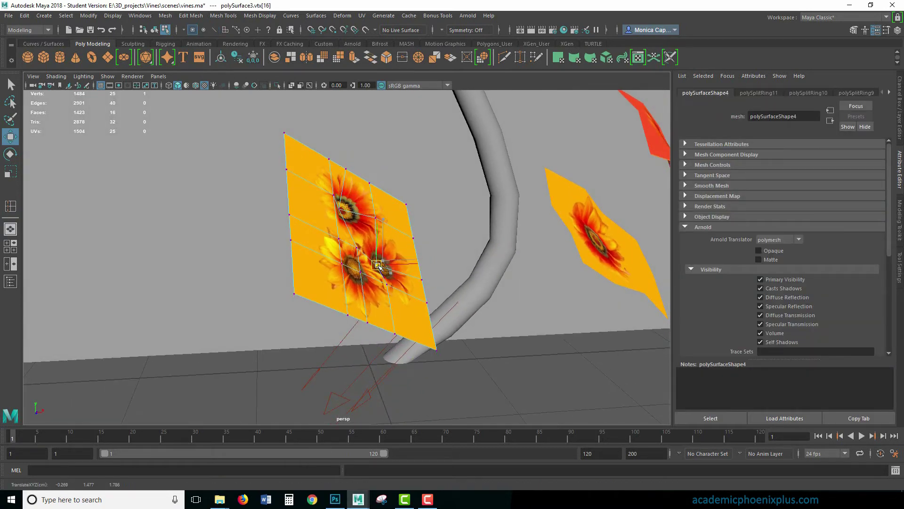
pyautogui.click(353, 275)
# - Push the middle vertex of the three-flower card's left border inward and pull its lower-left corner outward
pyautogui.moveTo(275, 189); pyautogui.dragTo(306, 208)
pyautogui.click(293, 294)
pyautogui.moveTo(294, 293); pyautogui.dragTo(280, 302)
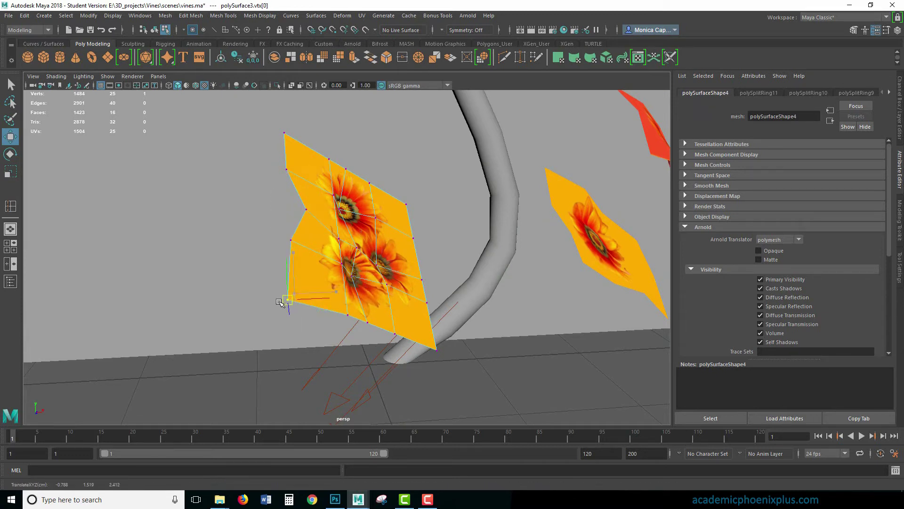
# - Pull the three-flower card's upper-right corner, a middle top-border vertex and a lower right-border vertex outward to make its outline irregular
pyautogui.click(406, 204)
pyautogui.moveTo(406, 204); pyautogui.dragTo(422, 200)
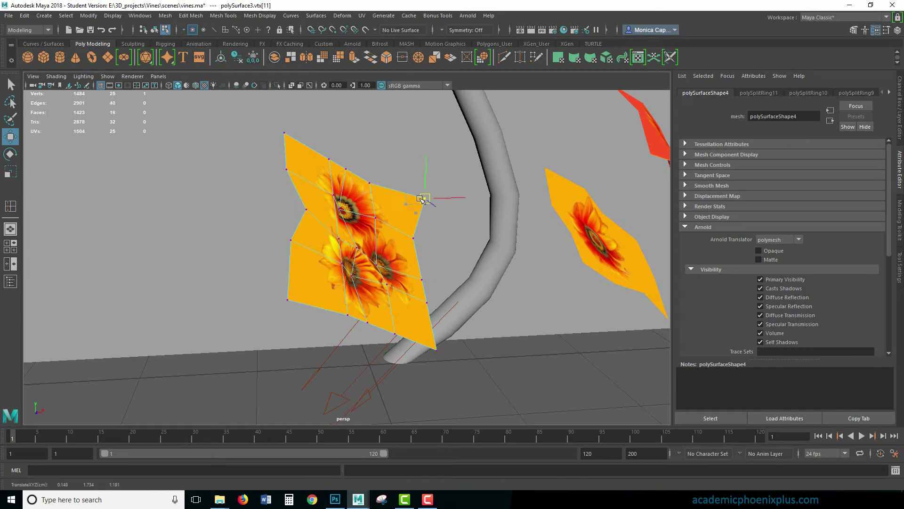
pyautogui.click(346, 168)
pyautogui.moveTo(345, 168); pyautogui.dragTo(360, 162)
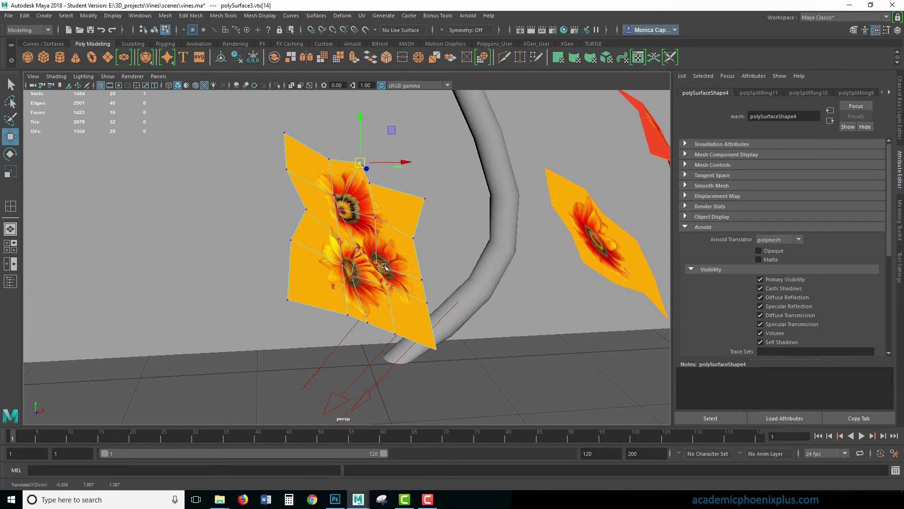
pyautogui.click(421, 280)
pyautogui.moveTo(422, 279); pyautogui.dragTo(475, 252)
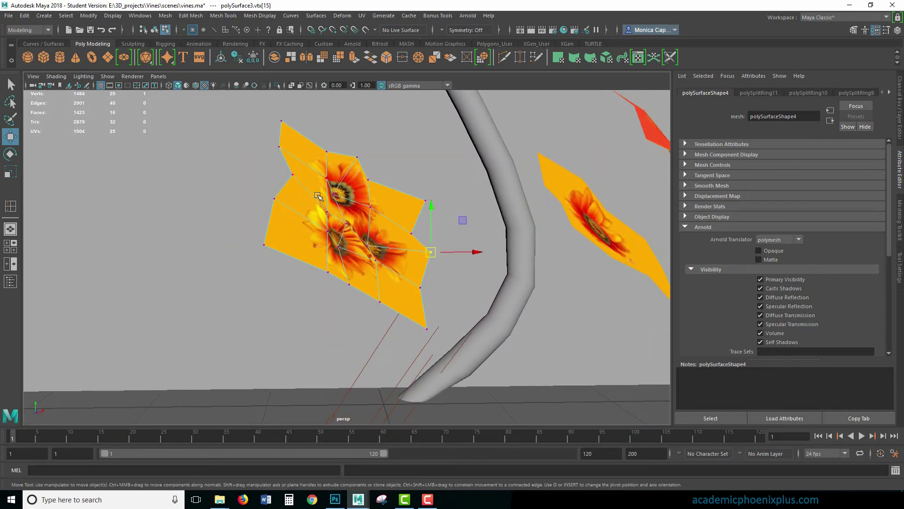
# - Adjust the inner vertex beside the upper flower's centre on the three-flower card
pyautogui.click(328, 213)
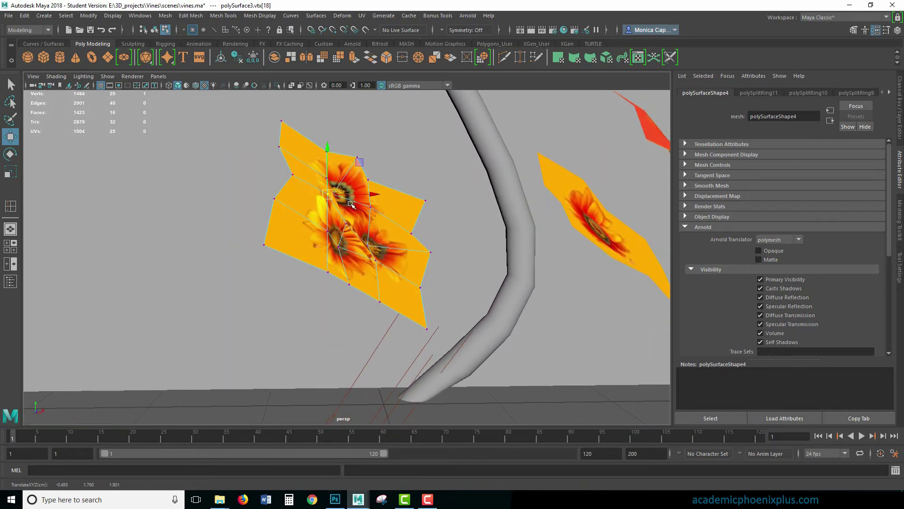
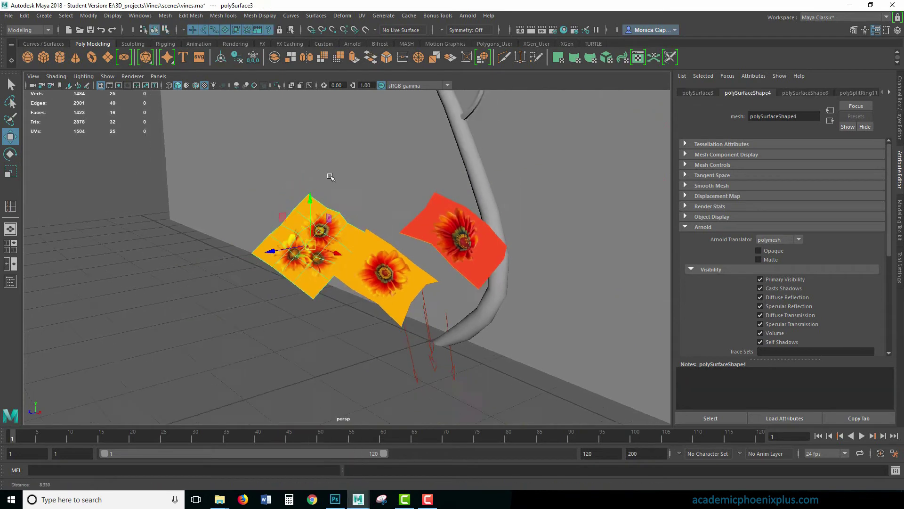
# - Delete the construction history of all three flower cards and freeze their transformations
pyautogui.moveTo(273, 176); pyautogui.dragTo(431, 306)
pyautogui.click(460, 315)
pyautogui.click(379, 276)
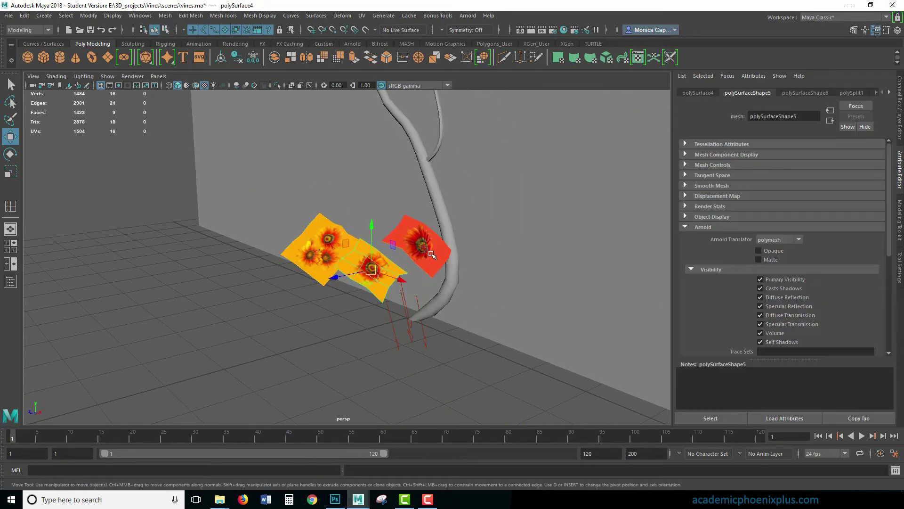
pyautogui.keyDown('shift'); pyautogui.click(311, 242); pyautogui.keyUp('shift')
pyautogui.click(25, 16)
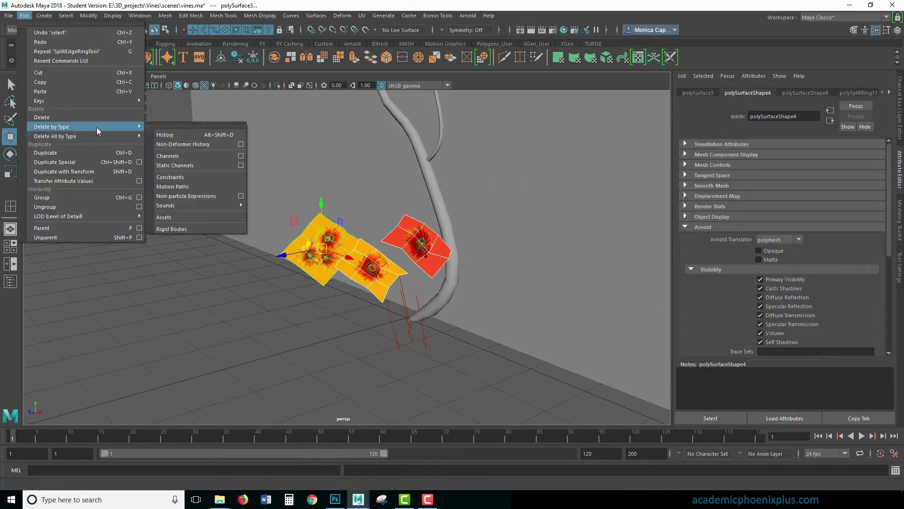
pyautogui.click(162, 135)
pyautogui.click(88, 16)
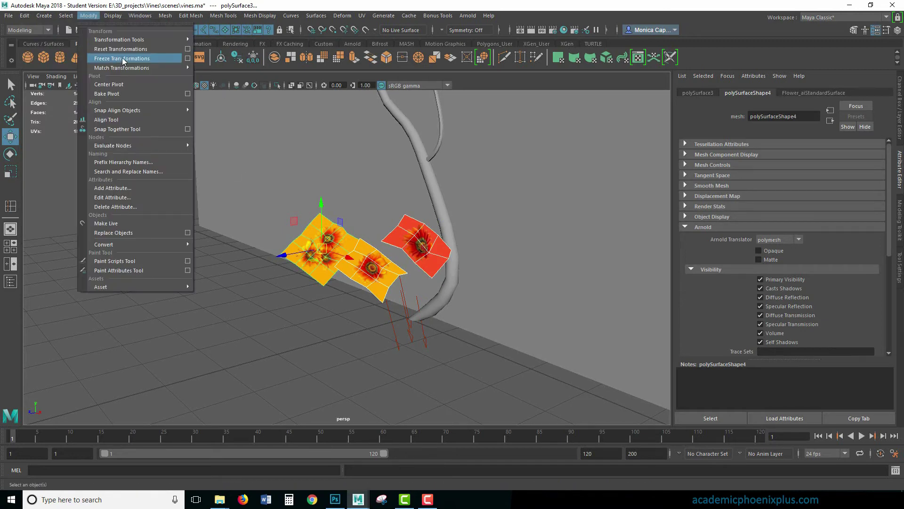
pyautogui.click(119, 58)
# - Rename the red single-flower card as flower1_geo
pyautogui.keyDown('alt'); pyautogui.moveTo(479, 205); pyautogui.dragTo(413, 218, button='middle'); pyautogui.keyUp('alt')
pyautogui.scroll(-1, 377, 222)
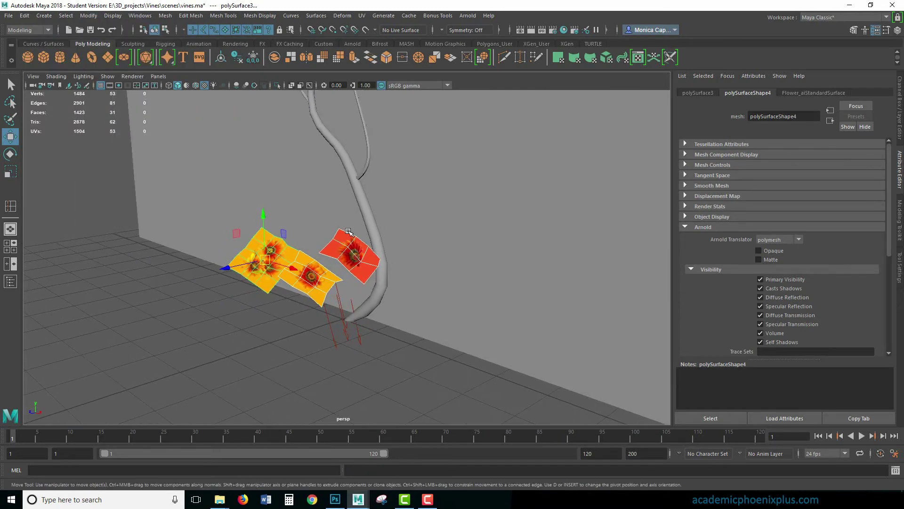
pyautogui.click(341, 257)
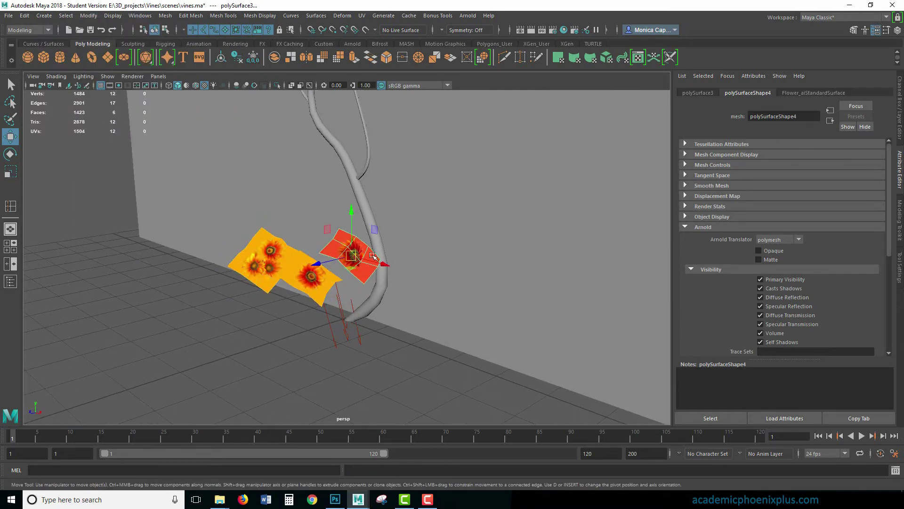
pyautogui.click(900, 104)
pyautogui.click(734, 95)
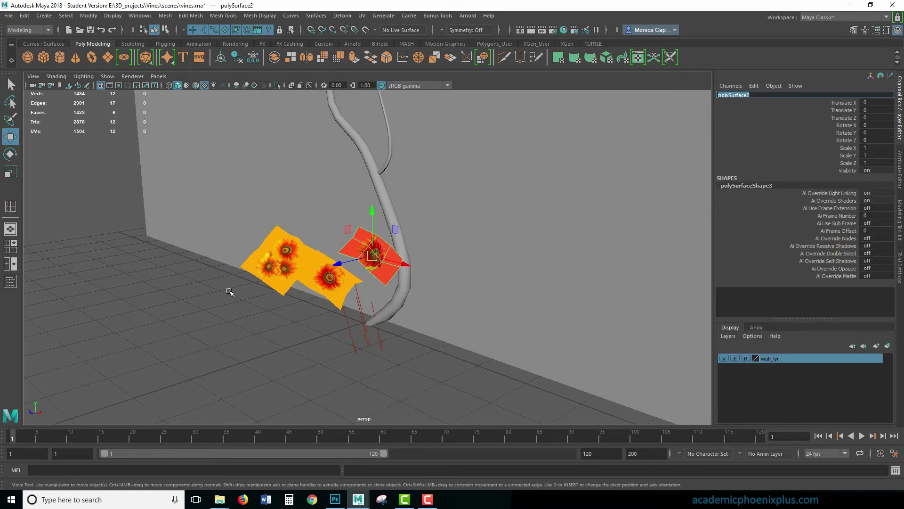
pyautogui.write('flower1_geo')
pyautogui.press('Return')
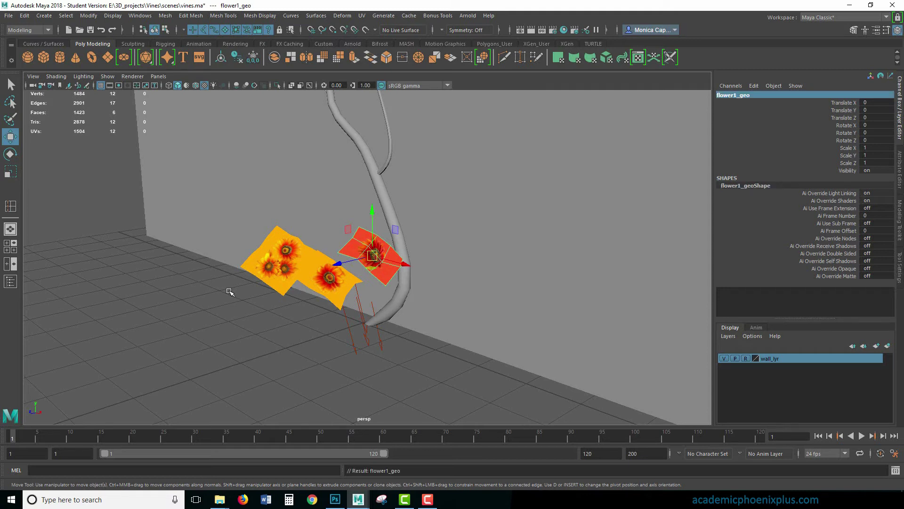
# - Reuse the first card's name for the yellow single-flower card, changing it to flower2_geo
pyautogui.click(738, 95)
pyautogui.hotkey('ctrl', 'c')
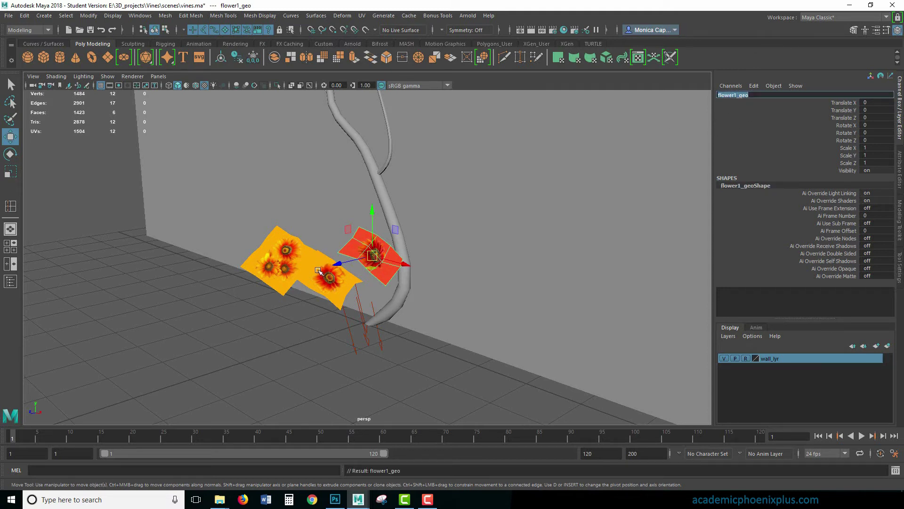
pyautogui.click(317, 271)
pyautogui.click(744, 95)
pyautogui.hotkey('ctrl', 'v')
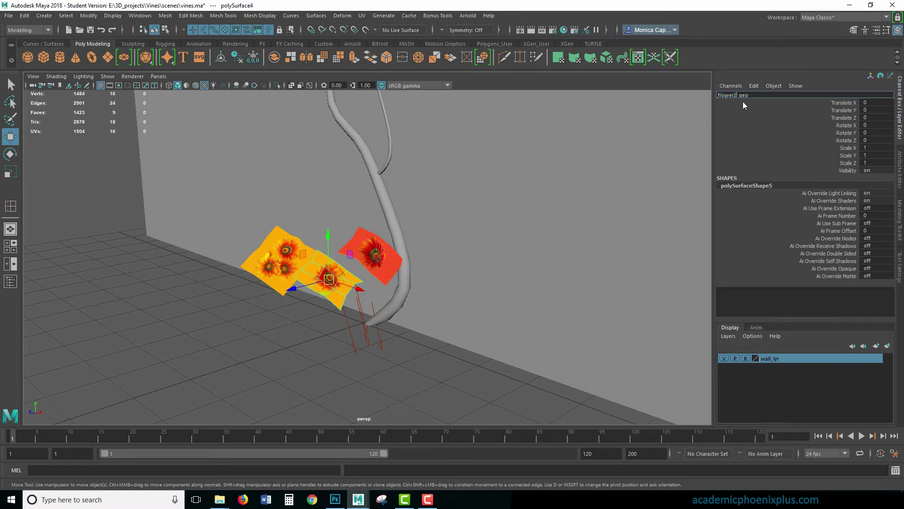
pyautogui.press('Return')
# - Rename the three-flower card as flower3_geo
pyautogui.click(263, 260)
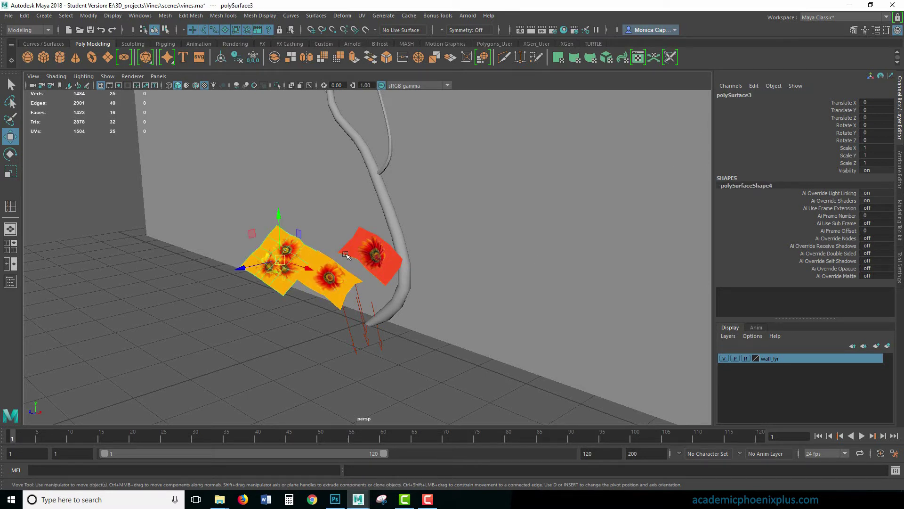
pyautogui.click(737, 95)
pyautogui.hotkey('ctrl', 'v')
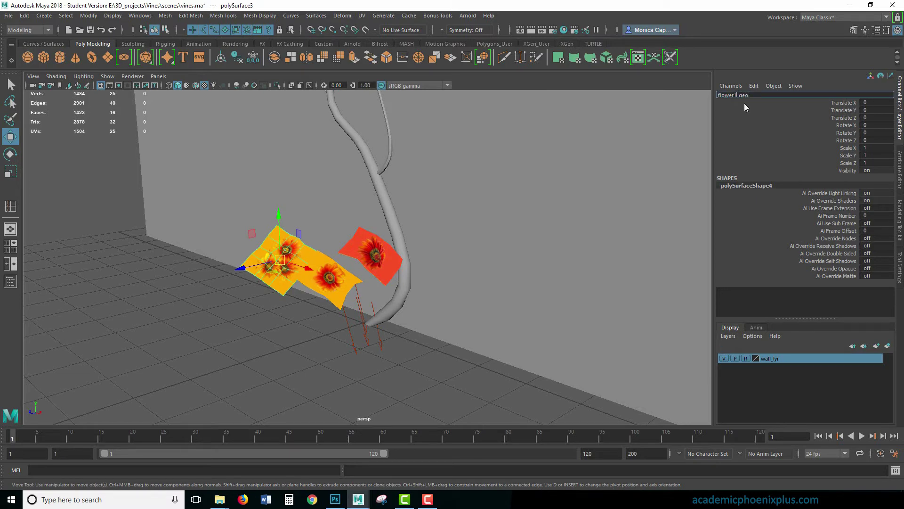
pyautogui.press('Return')
# - Create a polygon plane, move it forward from the wall to Translate Z 3.641 and stretch it to Scale Z 2.807
pyautogui.keyDown('alt'); pyautogui.moveTo(389, 208); pyautogui.dragTo(434, 189); pyautogui.keyUp('alt')
pyautogui.keyDown('alt'); pyautogui.moveTo(434, 189); pyautogui.dragTo(464, 149, button='middle'); pyautogui.keyUp('alt')
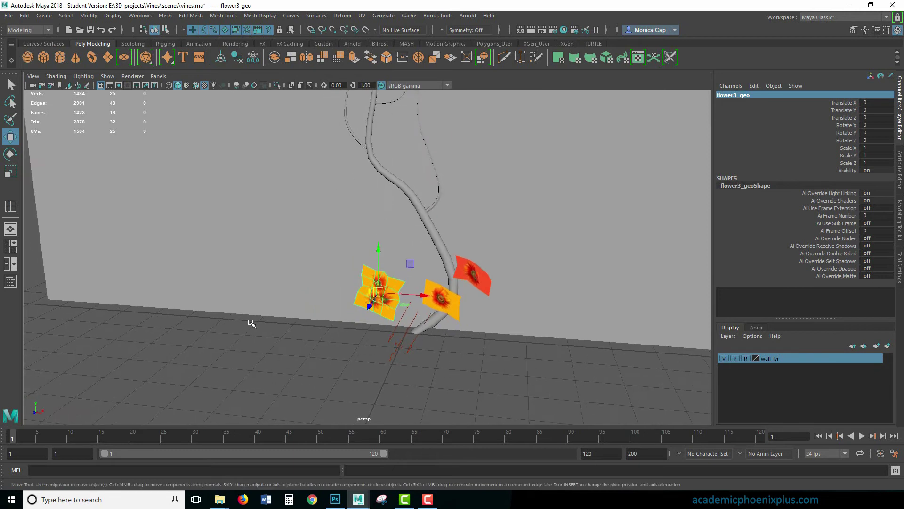
pyautogui.click(250, 323)
pyautogui.keyDown('alt'); pyautogui.moveTo(527, 264); pyautogui.dragTo(464, 322, button='middle'); pyautogui.keyUp('alt')
pyautogui.keyDown('alt'); pyautogui.moveTo(464, 321); pyautogui.dragTo(450, 242, button='right'); pyautogui.keyUp('alt')
pyautogui.keyDown('alt'); pyautogui.moveTo(451, 243); pyautogui.dragTo(473, 234); pyautogui.keyUp('alt')
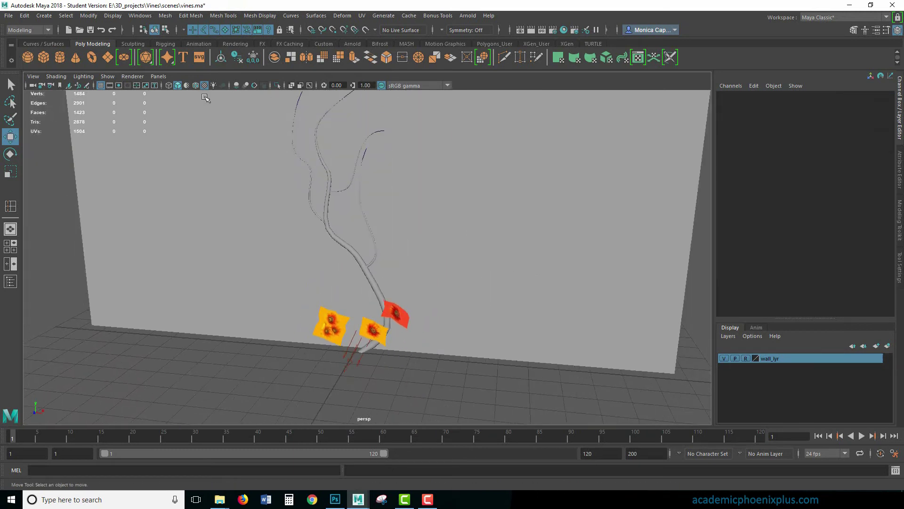
pyautogui.click(107, 57)
pyautogui.keyDown('alt'); pyautogui.moveTo(441, 317); pyautogui.dragTo(528, 268, button='middle'); pyautogui.keyUp('alt')
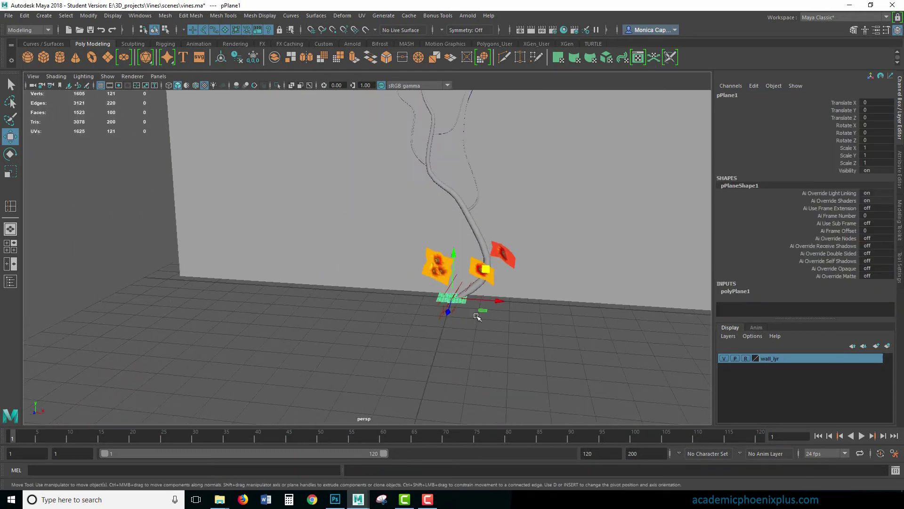
pyautogui.moveTo(448, 320); pyautogui.dragTo(431, 394)
pyautogui.press('r')
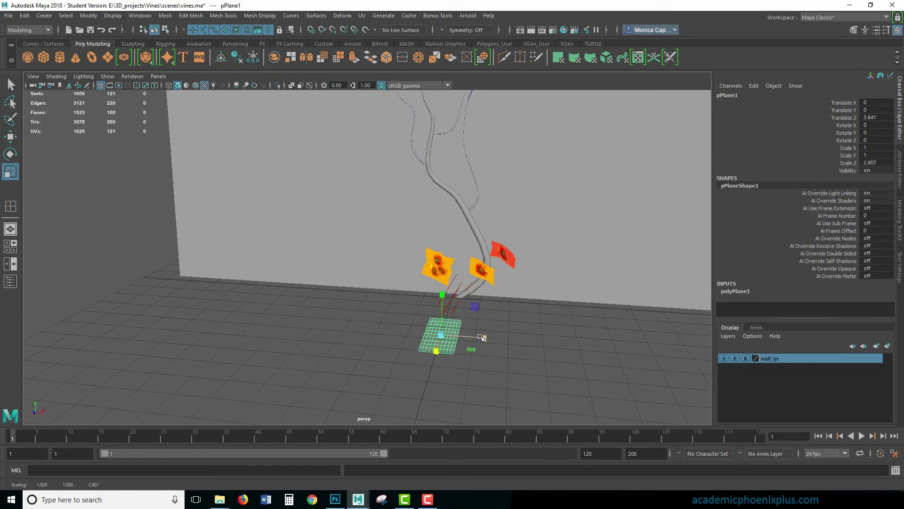
# - Set the new plane's width and height subdivisions to 3 each
pyautogui.click(747, 292)
pyautogui.moveTo(891, 254); pyautogui.dragTo(889, 293)
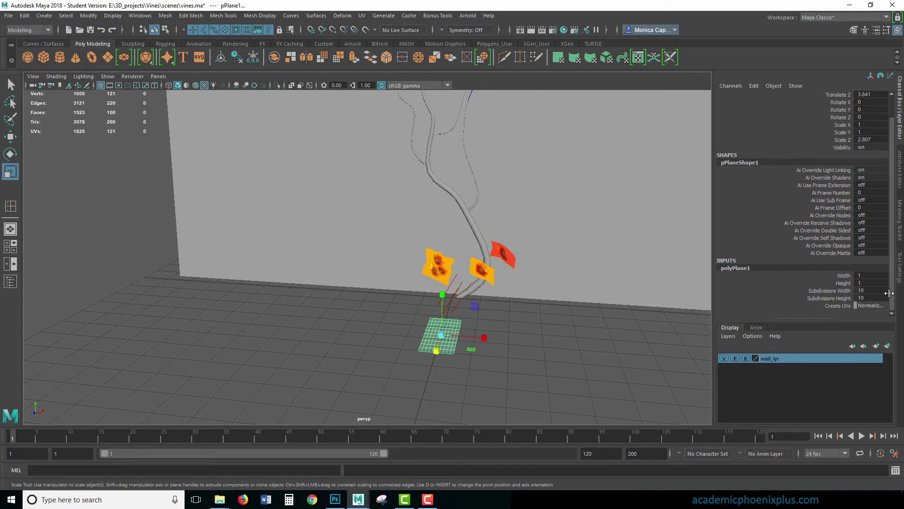
pyautogui.doubleClick(872, 290)
pyautogui.press('Tab')
pyautogui.write('3')
pyautogui.press('Tab')
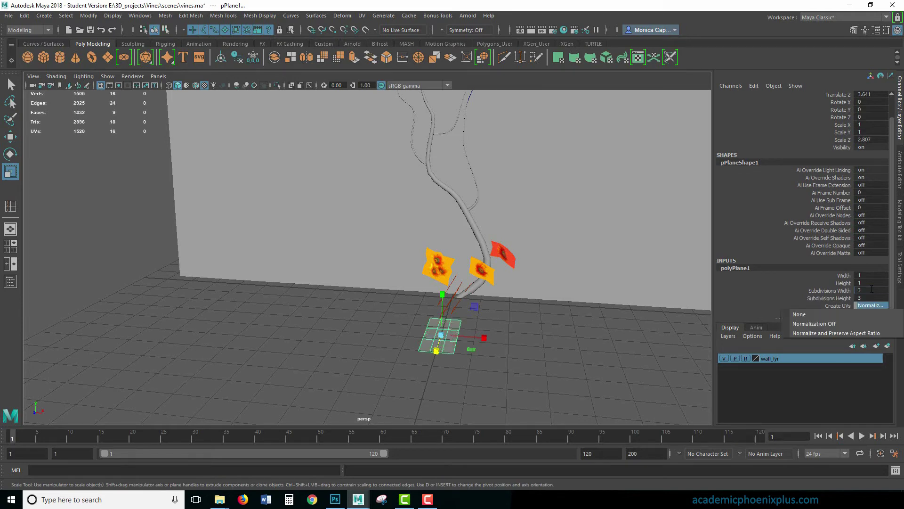
pyautogui.click(307, 349)
# - Apply a planar UV projection along the Y axis to the plane and delete its construction history
pyautogui.click(362, 15)
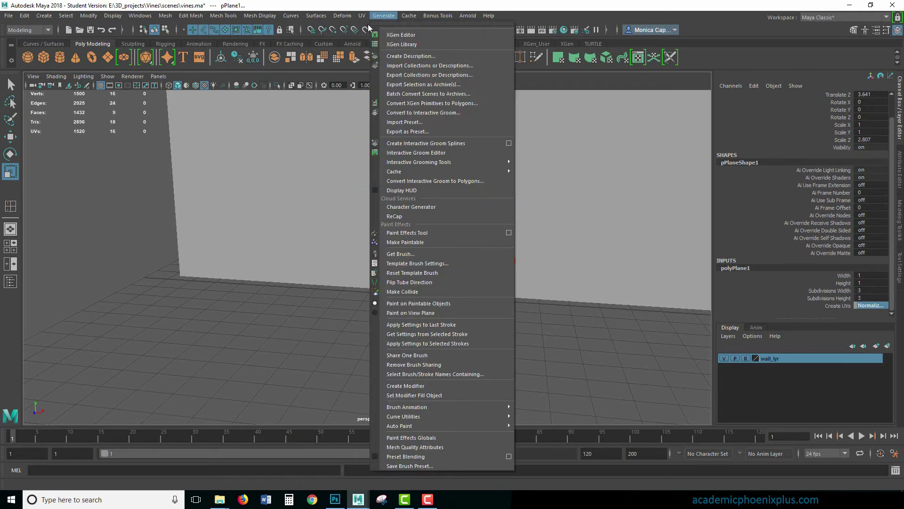
pyautogui.click(391, 128)
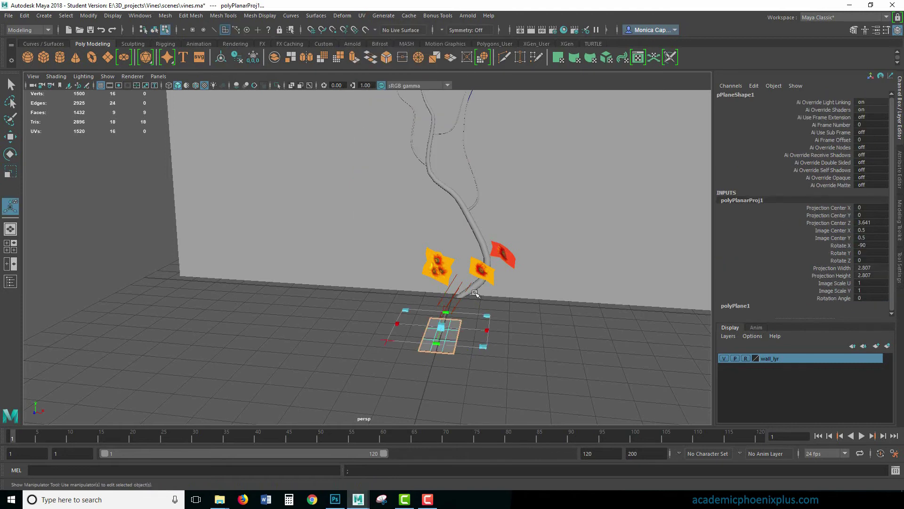
pyautogui.keyDown('alt'); pyautogui.moveTo(475, 293); pyautogui.dragTo(486, 282, button='middle'); pyautogui.keyUp('alt')
pyautogui.moveTo(474, 288); pyautogui.dragTo(521, 214, button='right')
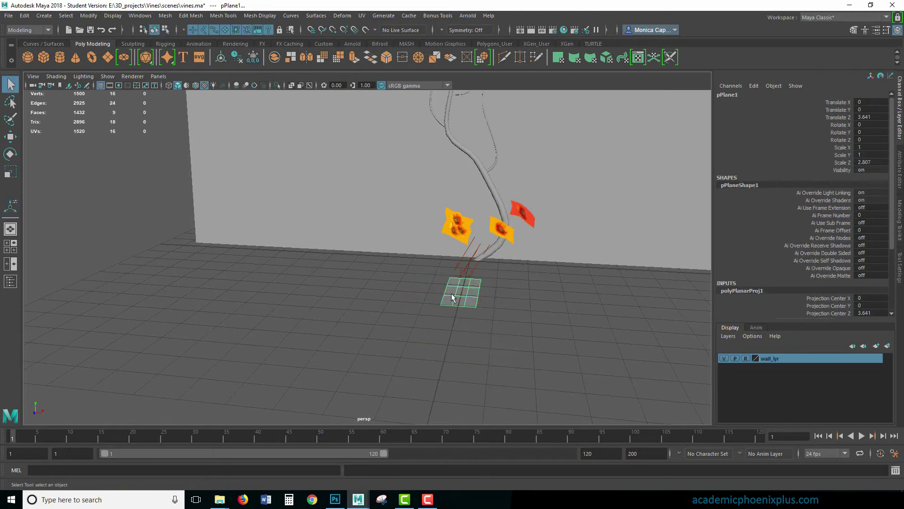
pyautogui.click(24, 16)
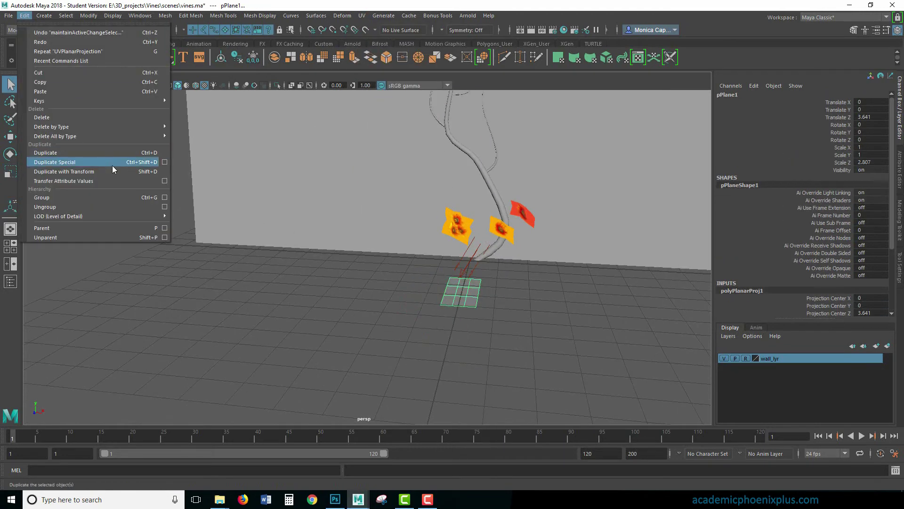
pyautogui.moveTo(141, 127)
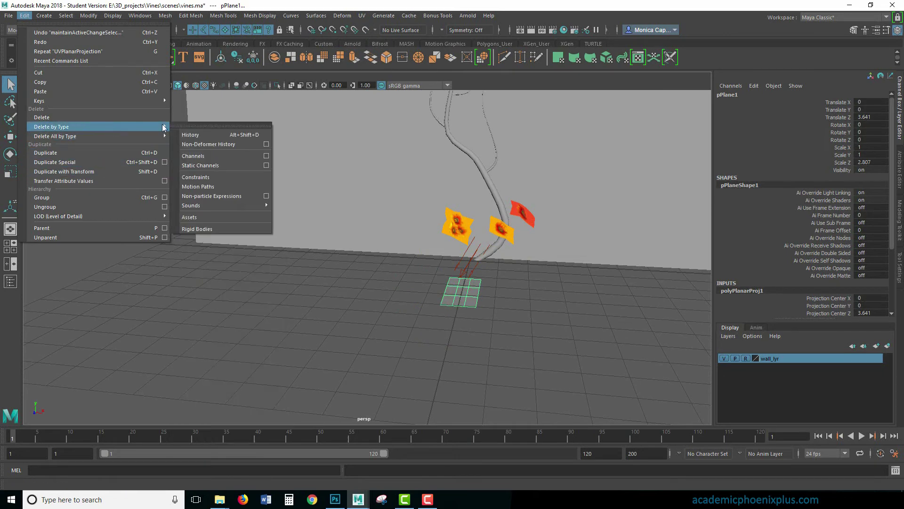
pyautogui.click(181, 136)
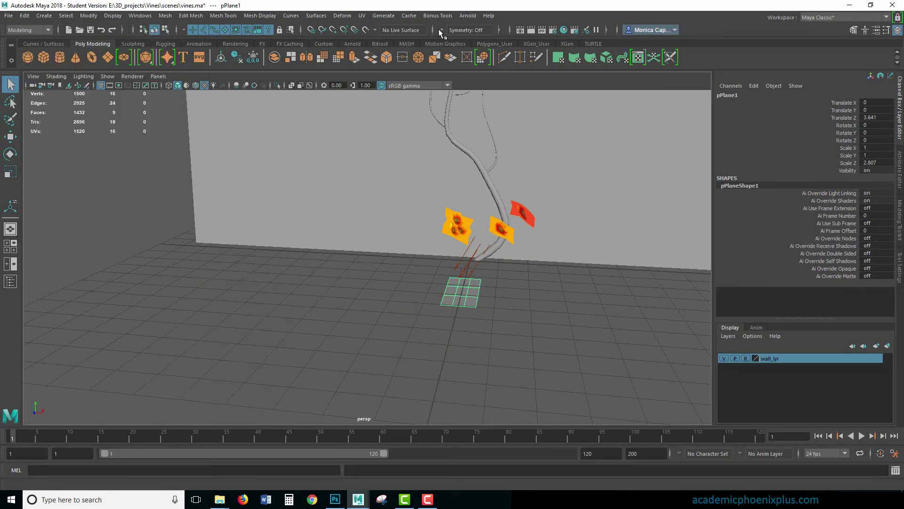
# - Open the UV snapshot options for the plane's UVs and browse to Leaf_snapshot.tif in the Vines images folder as the destination
pyautogui.click(361, 15)
pyautogui.click(382, 30)
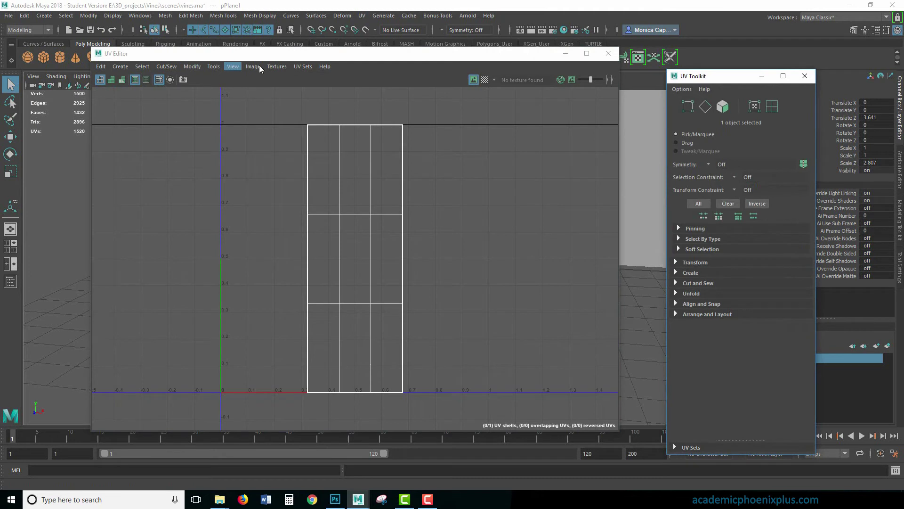
pyautogui.click(259, 66)
pyautogui.click(304, 225)
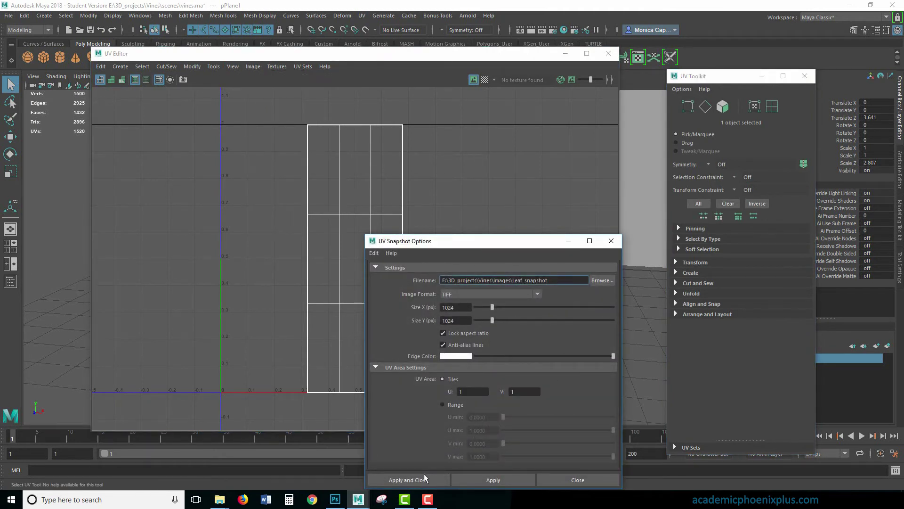
pyautogui.moveTo(622, 279); pyautogui.dragTo(595, 280)
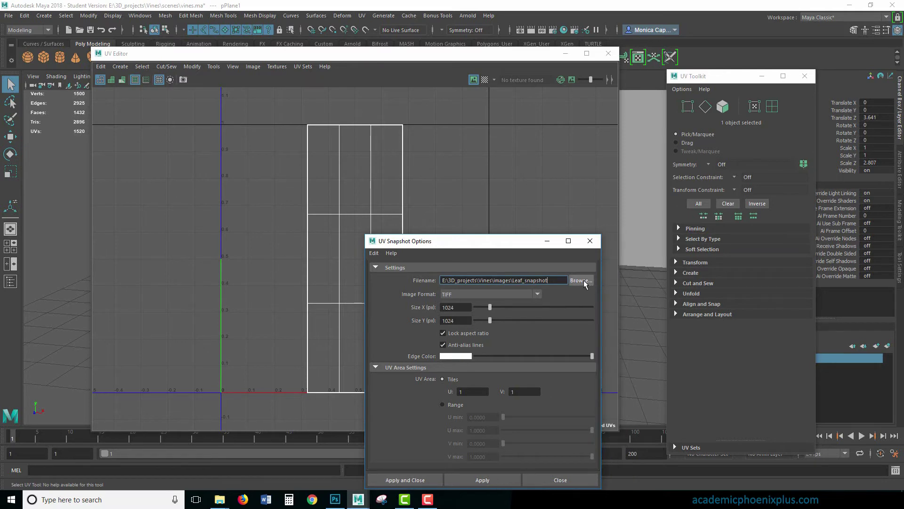
pyautogui.click(581, 279)
pyautogui.click(324, 163)
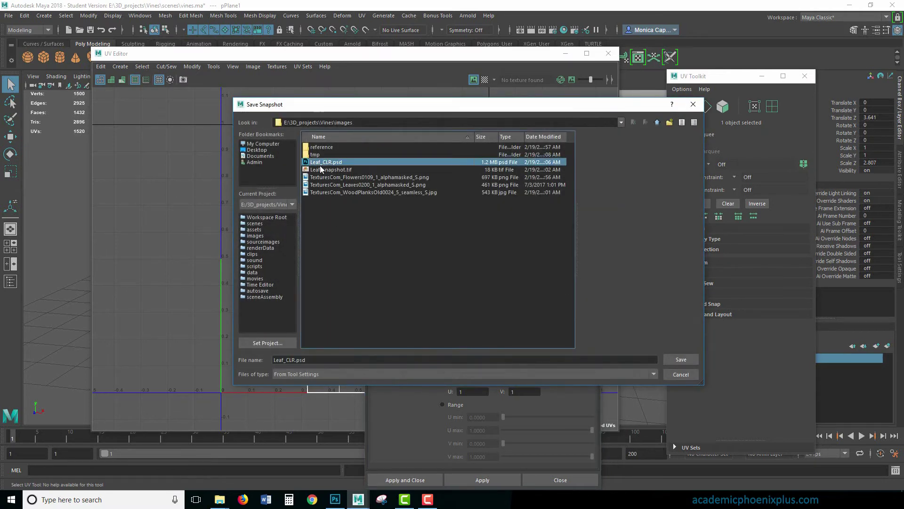
pyautogui.click(314, 170)
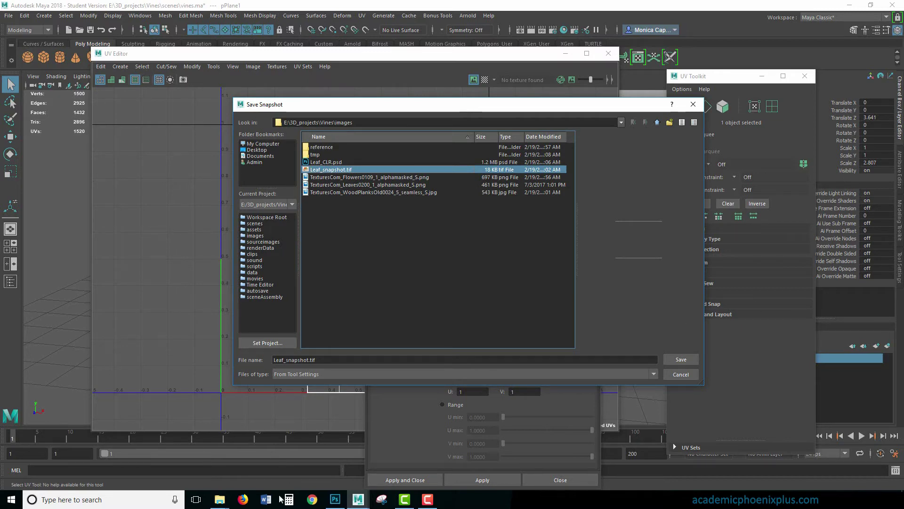
# - Switch to File Explorer and rename the existing Leaf_snapshot image in the images folder as flower_snapshot
pyautogui.moveTo(220, 500)
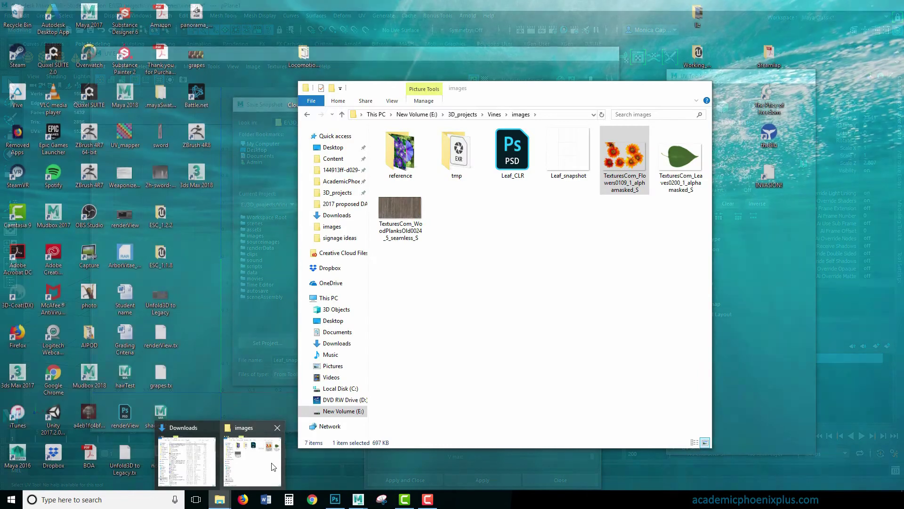
pyautogui.click(273, 467)
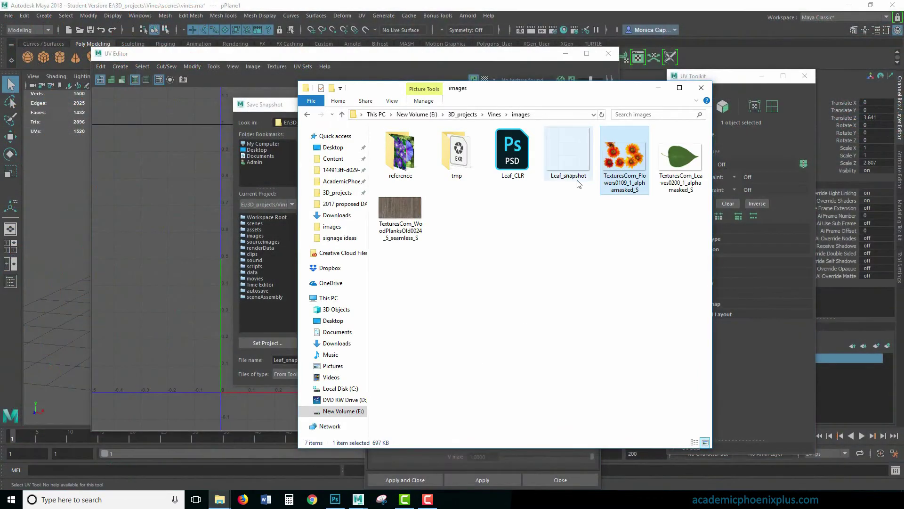
pyautogui.click(559, 179)
pyautogui.click(556, 176)
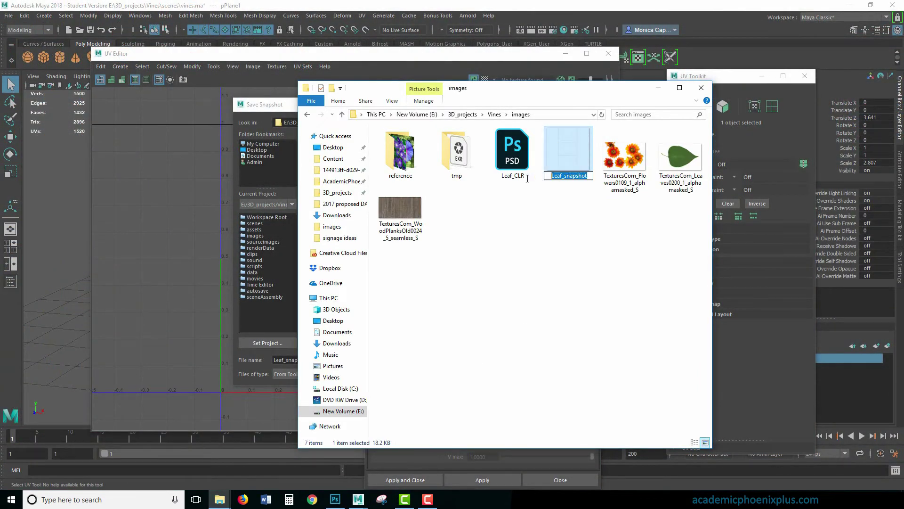
pyautogui.press('Home')
pyautogui.press('Delete')
pyautogui.press('Delete')
pyautogui.press('Delete')
pyautogui.press('Delete')
pyautogui.write('flower')
pyautogui.press('Return')
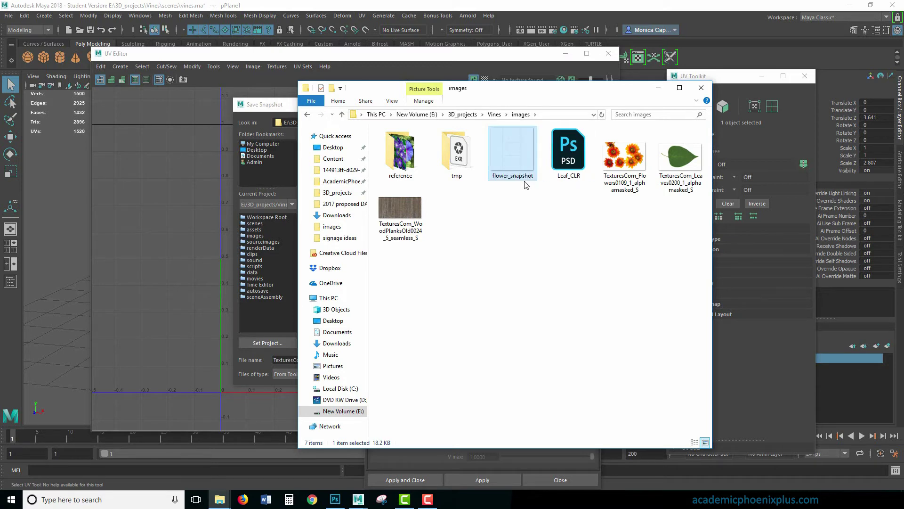
# - Name the UV snapshot file leaf_snapshot.tif in the Vines images folder and export the 1024 px TIFF snapshot
pyautogui.click(279, 126)
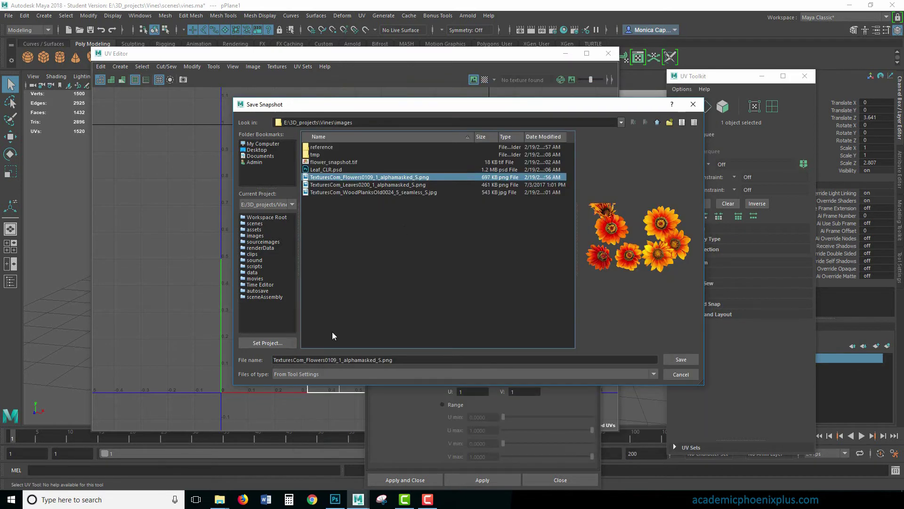
pyautogui.click(337, 170)
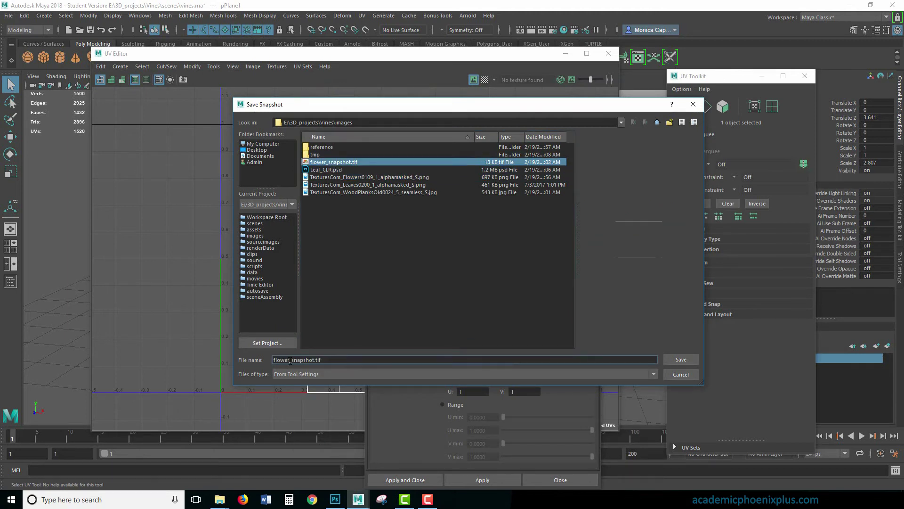
pyautogui.moveTo(292, 360); pyautogui.dragTo(241, 361)
pyautogui.write('leaf')
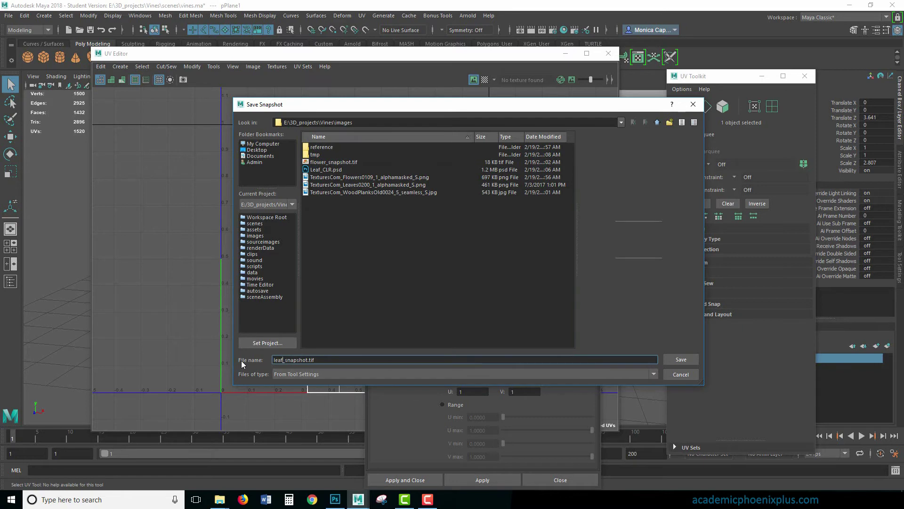
pyautogui.press('Return')
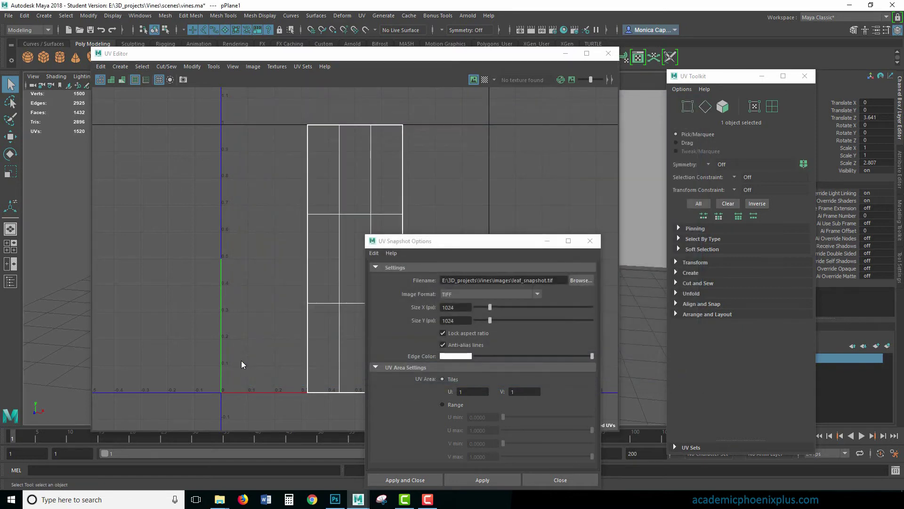
pyautogui.click(411, 479)
# - Close the UV Editor and the UV Toolkit, and frame the leaf plane in the perspective view
pyautogui.click(608, 53)
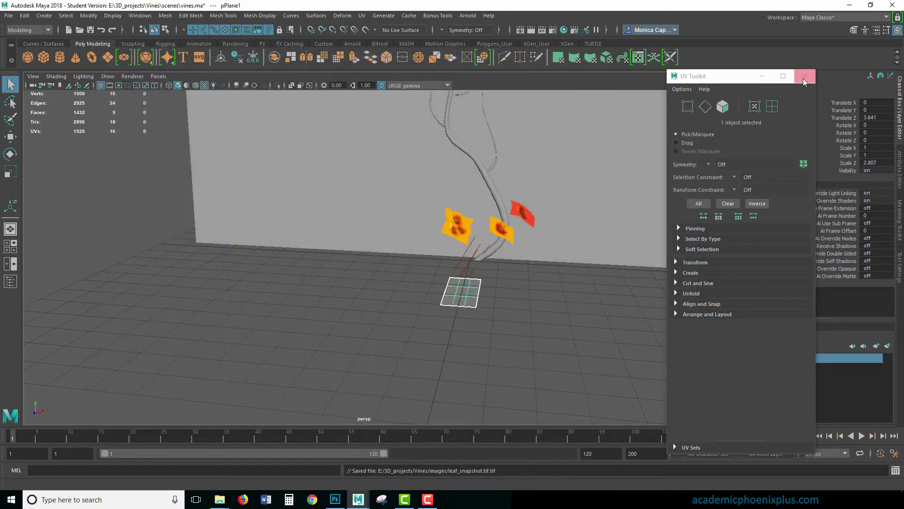
pyautogui.click(804, 76)
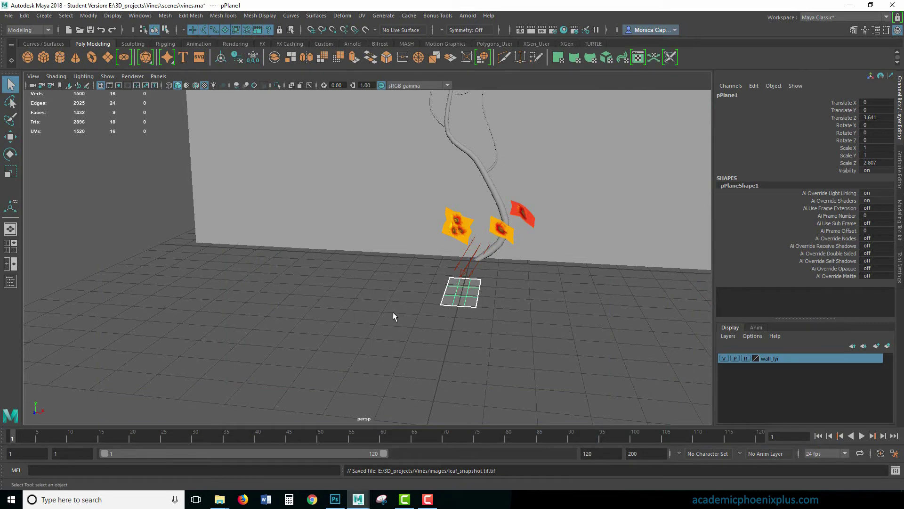
pyautogui.keyDown('alt'); pyautogui.moveTo(393, 222); pyautogui.dragTo(327, 279, button='middle'); pyautogui.keyUp('alt')
pyautogui.keyDown('alt'); pyautogui.moveTo(326, 279); pyautogui.dragTo(397, 372, button='right'); pyautogui.keyUp('alt')
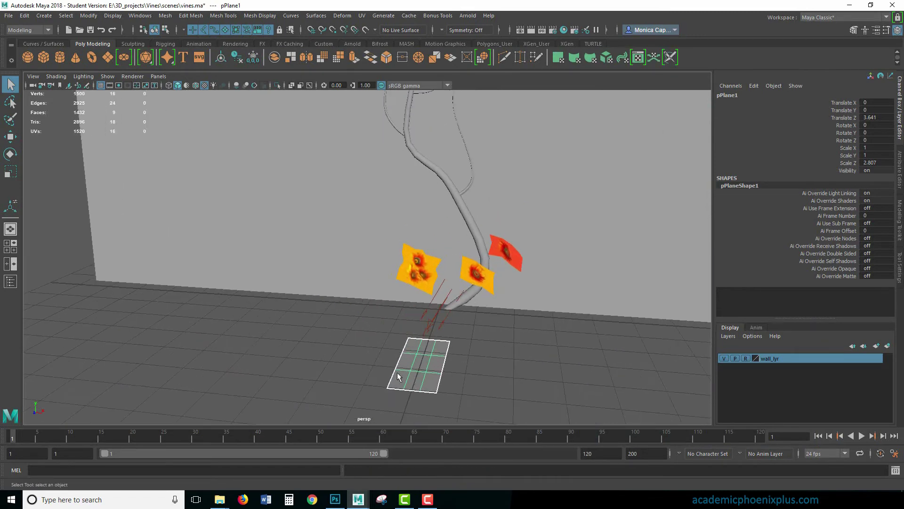
# - Switch to Photoshop and open leaf_snapshot.tif from the Vines images folder
pyautogui.click(344, 499)
pyautogui.click(26, 5)
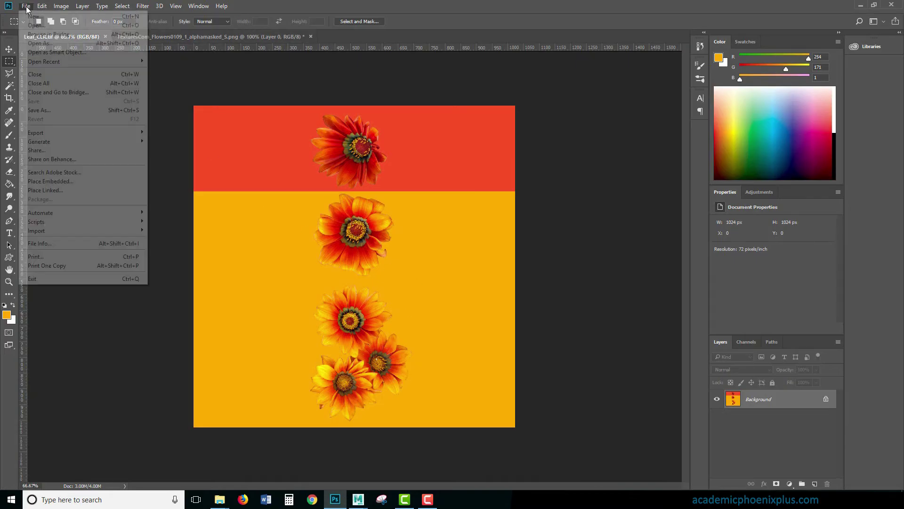
pyautogui.click(47, 25)
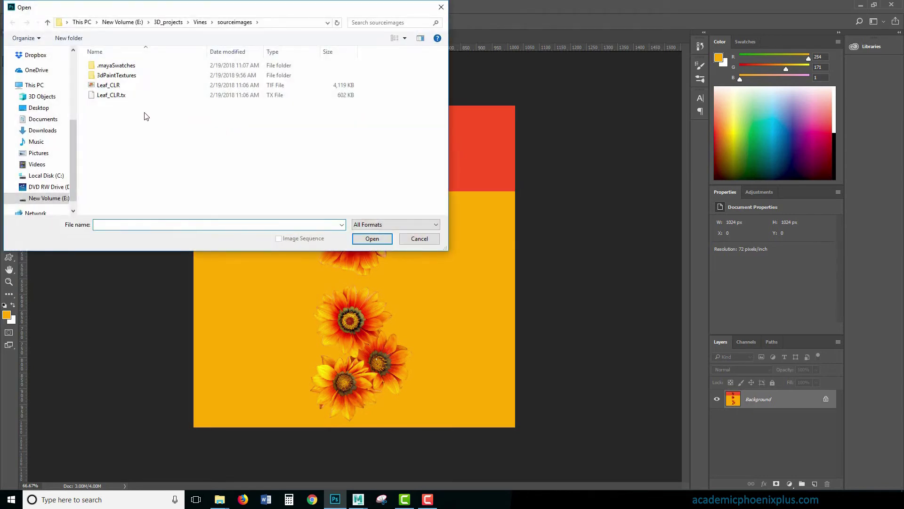
pyautogui.click(200, 22)
pyautogui.click(113, 114)
pyautogui.doubleClick(113, 115)
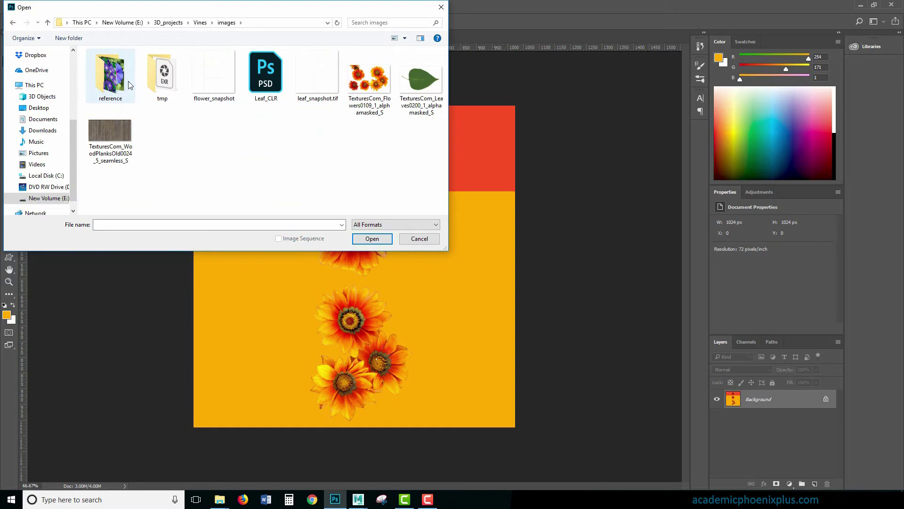
pyautogui.doubleClick(324, 99)
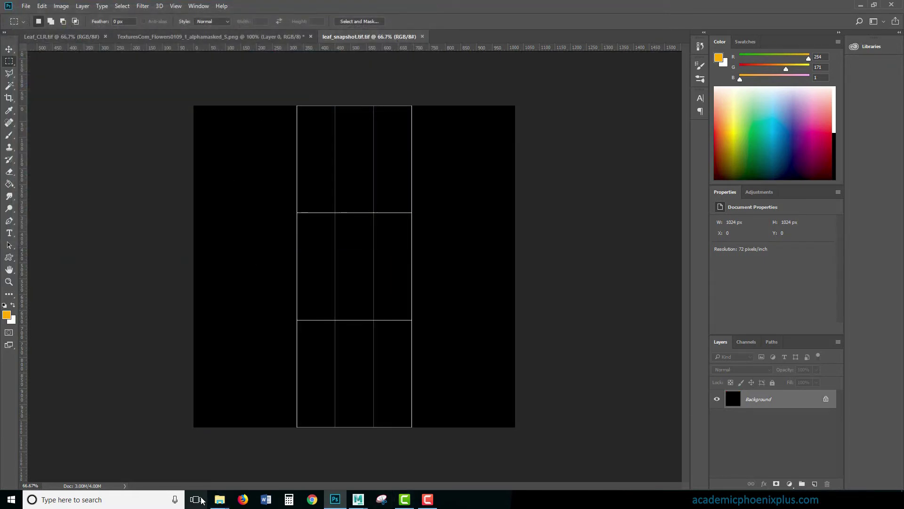
pyautogui.moveTo(219, 499)
pyautogui.click(249, 436)
pyautogui.moveTo(400, 211); pyautogui.dragTo(341, 267)
pyautogui.press('Return')
pyautogui.press('m')
pyautogui.hotkey('ctrl', 'z')
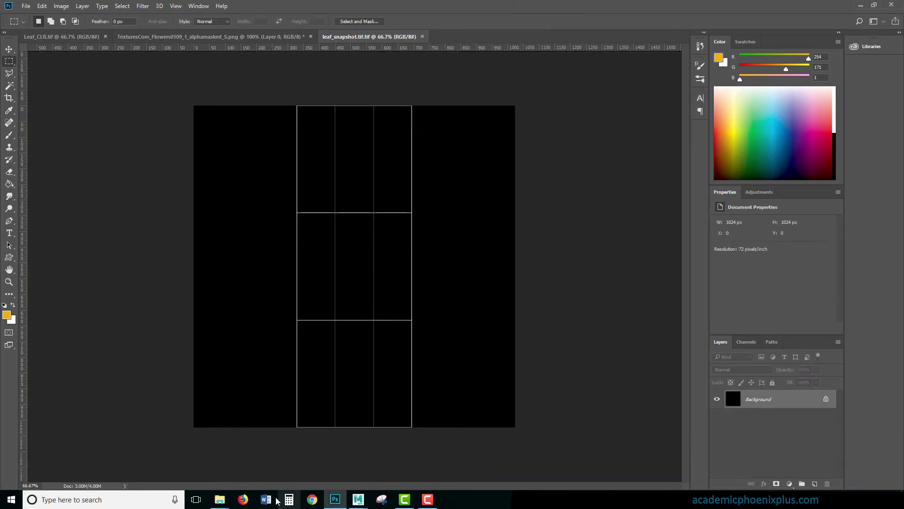
# - Open TexturesCom_Leaves0200_1_alphamasked_S from the images folder as its own document and paste its leaf into the leaf_snapshot document
pyautogui.moveTo(220, 499)
pyautogui.click(267, 467)
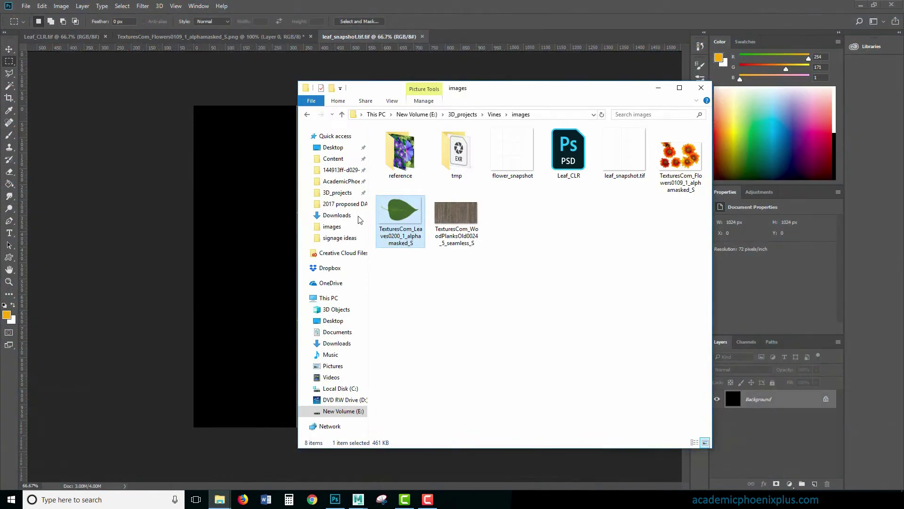
pyautogui.moveTo(400, 210); pyautogui.dragTo(518, 56)
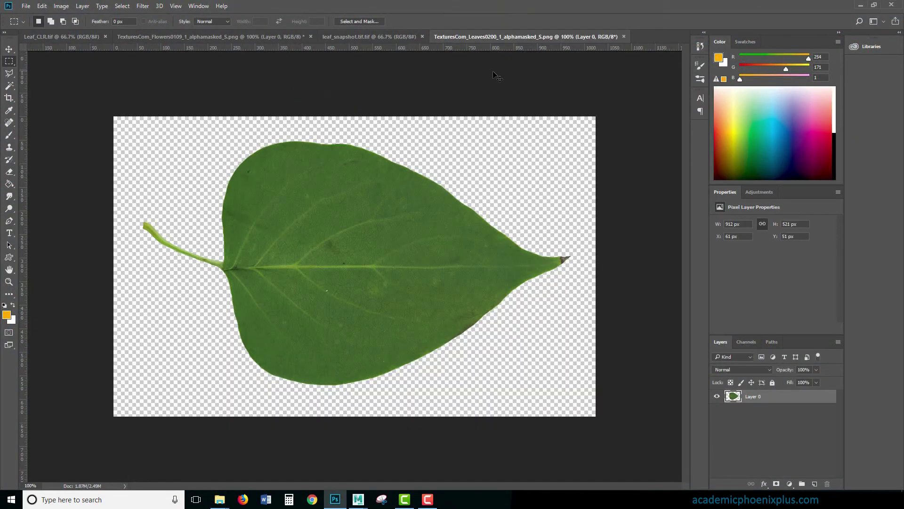
pyautogui.click(385, 37)
pyautogui.hotkey('ctrl', 'v')
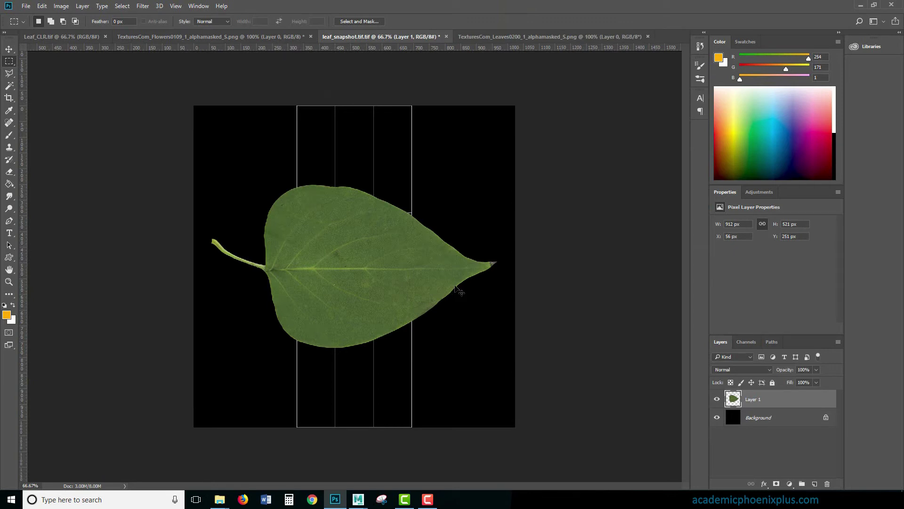
# - Rotate the pasted leaf by -90°, scale it to about 238 × 417 px and place it in the upper part of the UV grid
pyautogui.hotkey('ctrl', 't')
pyautogui.keyDown('shift'); pyautogui.moveTo(542, 283); pyautogui.dragTo(372, 137); pyautogui.keyUp('shift')
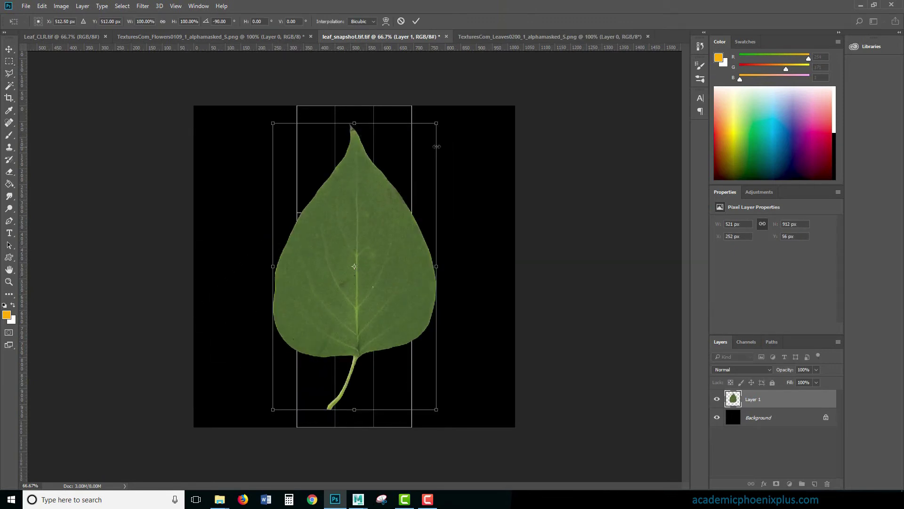
pyautogui.keyDown('shift'); pyautogui.moveTo(437, 123); pyautogui.dragTo(347, 276); pyautogui.keyUp('shift')
pyautogui.moveTo(327, 325); pyautogui.dragTo(376, 163)
pyautogui.press('Return')
# - Duplicate the leaf layer and move the copy straight down into the lower part of the UV grid, at about Y 535 px
pyautogui.hotkey('ctrl', 'j')
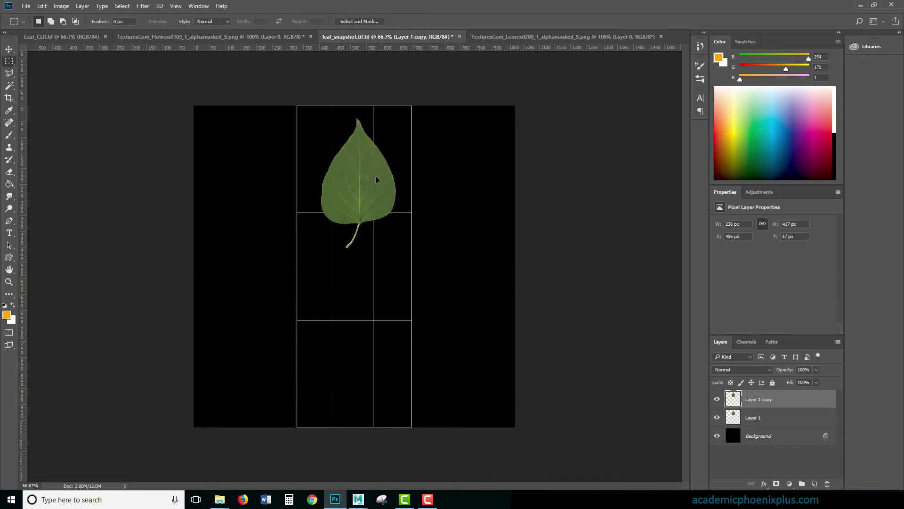
pyautogui.press('v')
pyautogui.keyDown('shift'); pyautogui.moveTo(357, 187); pyautogui.dragTo(340, 343); pyautogui.keyUp('shift')
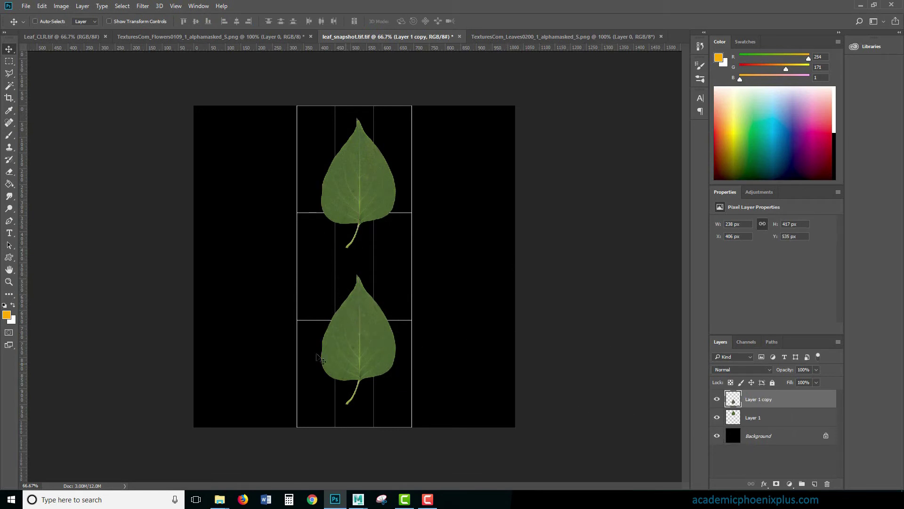
# - Sample the leaf green #4a5e33 as the foreground color and fill the Background layer with it
pyautogui.click(7, 314)
pyautogui.click(392, 180)
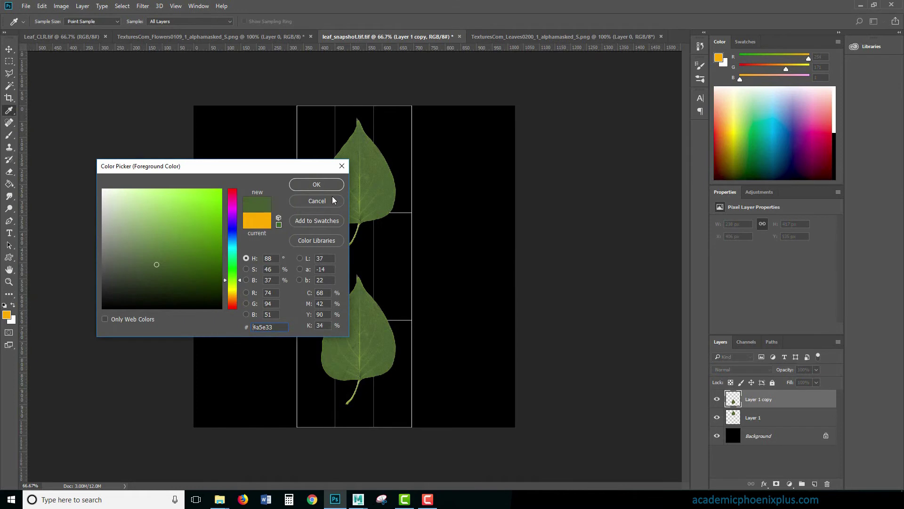
pyautogui.press('Return')
pyautogui.click(766, 434)
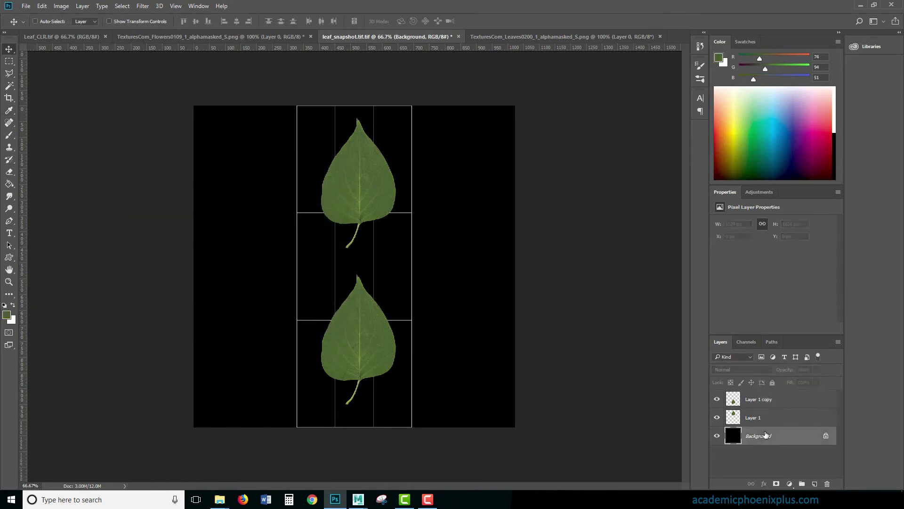
pyautogui.hotkey('shift', 'BackSpace')
pyautogui.press('Return')
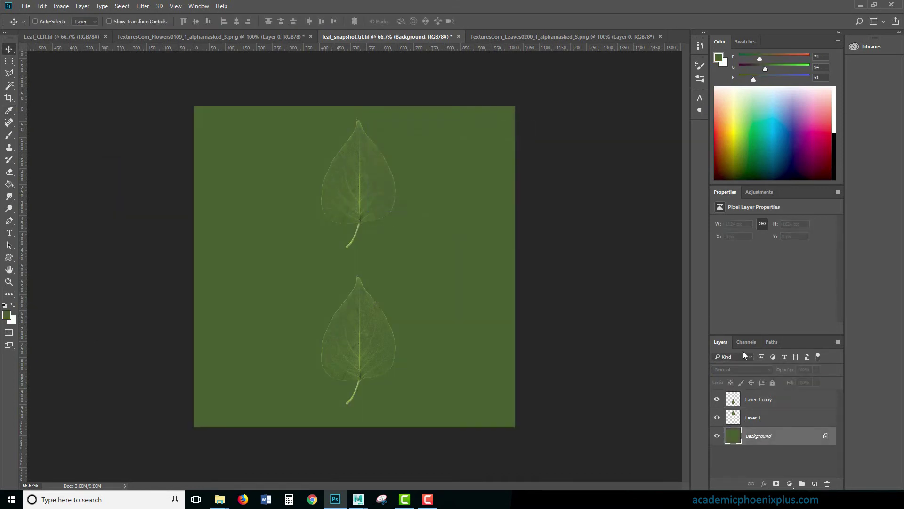
# - Select the outlines of both leaf layers, save the selection as an alpha channel, and deselect
pyautogui.keyDown('ctrl'); pyautogui.click(734, 417); pyautogui.keyUp('ctrl')
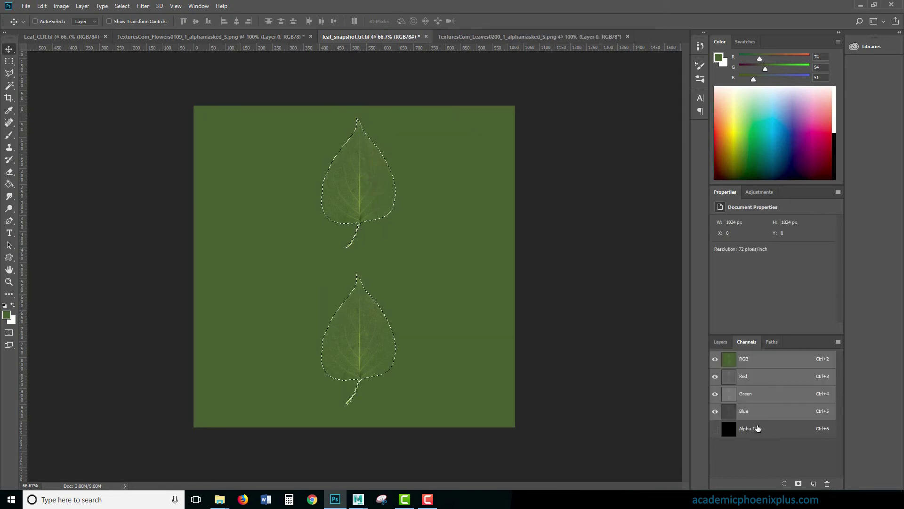
pyautogui.moveTo(757, 428); pyautogui.dragTo(826, 483)
pyautogui.click(798, 484)
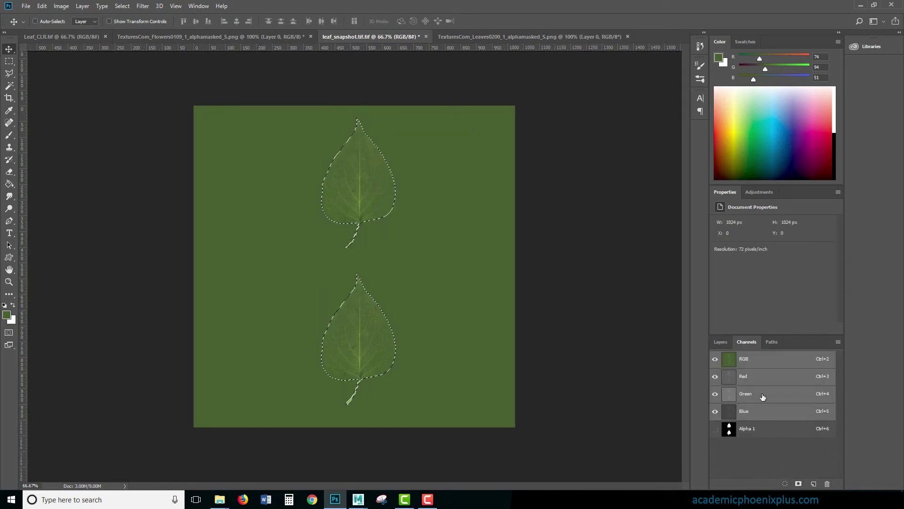
pyautogui.click(720, 341)
pyautogui.hotkey('ctrl', 'd')
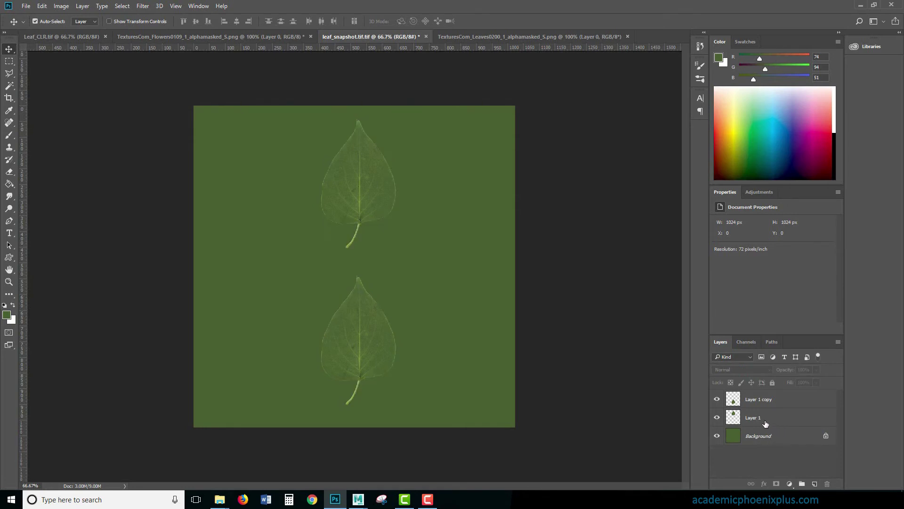
# - Set the save format to Photoshop PSD and try to save the document as leaf_CLR, declining to replace the existing file
pyautogui.hotkey('ctrl', 'shift', 's')
pyautogui.click(113, 217)
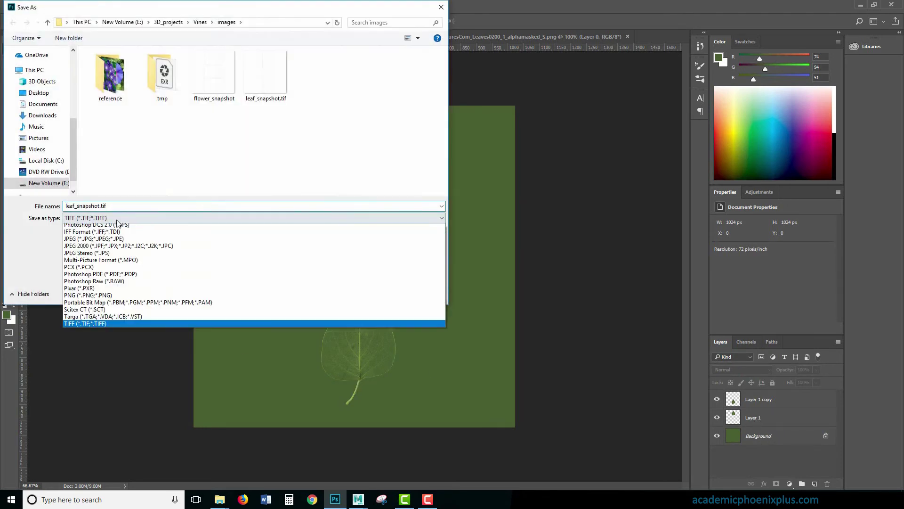
pyautogui.click(113, 223)
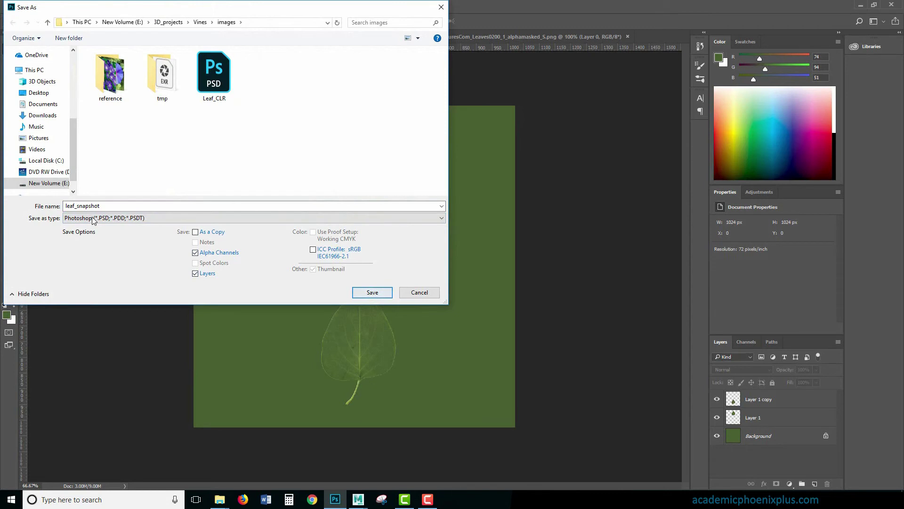
pyautogui.doubleClick(78, 205)
pyautogui.click(78, 205)
pyautogui.moveTo(78, 206); pyautogui.dragTo(166, 214)
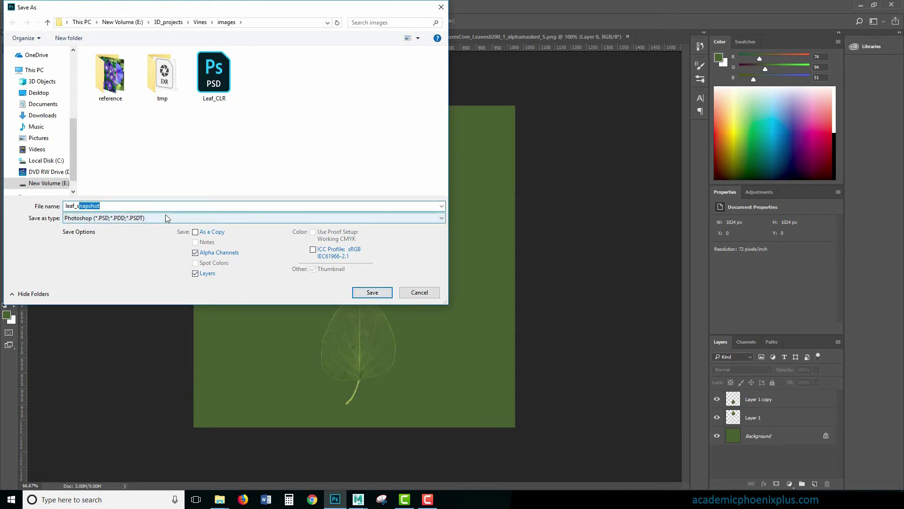
pyautogui.press('BackSpace')
pyautogui.write('CLR')
pyautogui.press('Return')
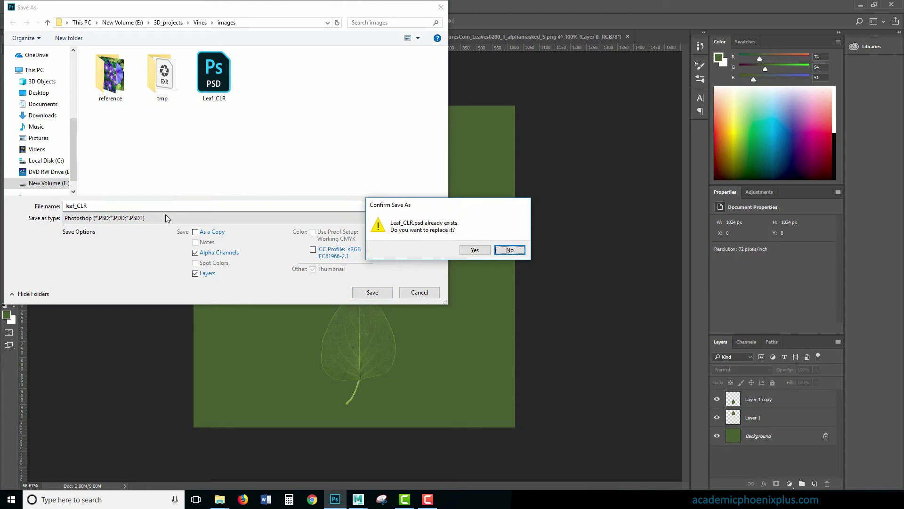
pyautogui.press('Return')
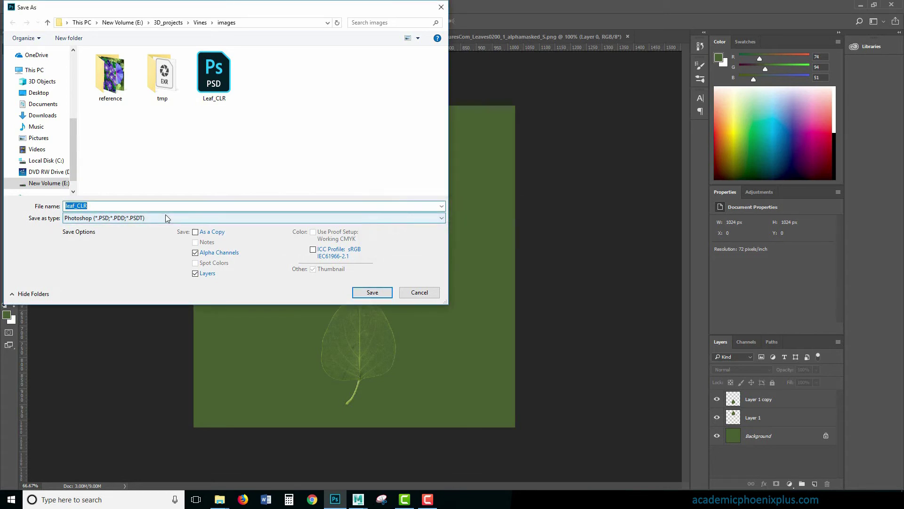
# - Save the layered document in the images folder as leaf_CLR2 with Maximize Compatibility on
pyautogui.press('End')
pyautogui.write('2')
pyautogui.press('Return')
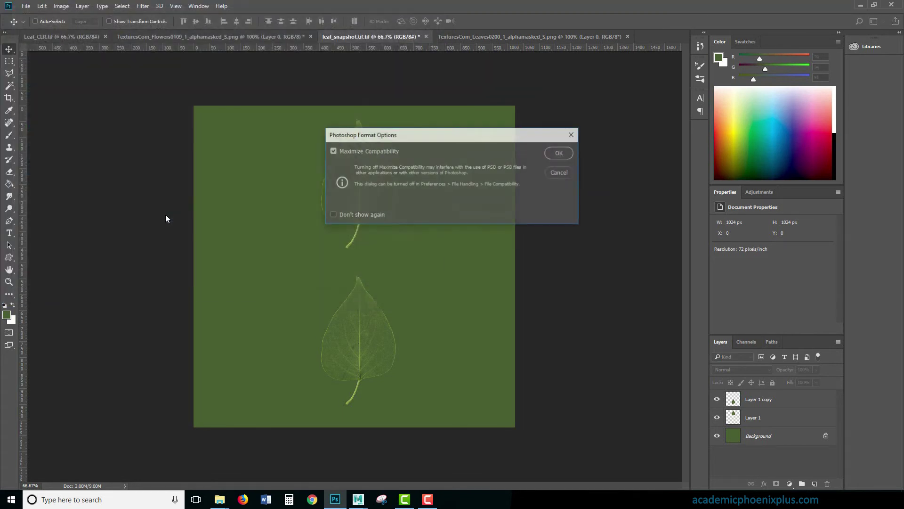
pyautogui.press('Return')
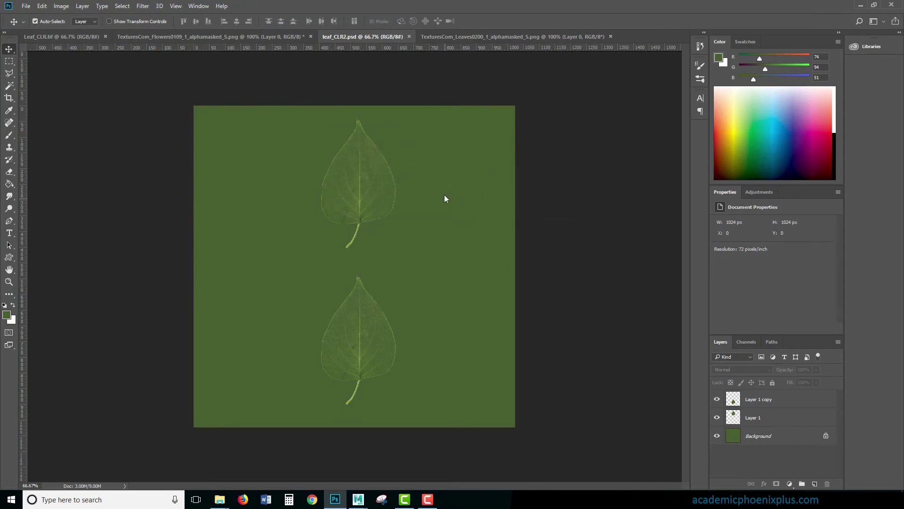
# - Save a TIFF copy named leaf_CLR2 in the Vines sourceimages folder with alpha channels included and layers excluded
pyautogui.hotkey('ctrl', 'shift', 's')
pyautogui.click(200, 22)
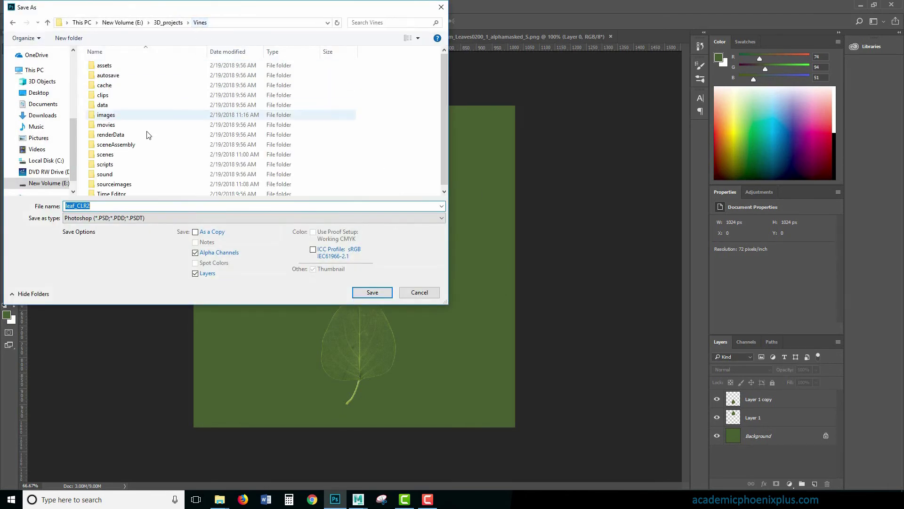
pyautogui.doubleClick(155, 183)
pyautogui.click(132, 218)
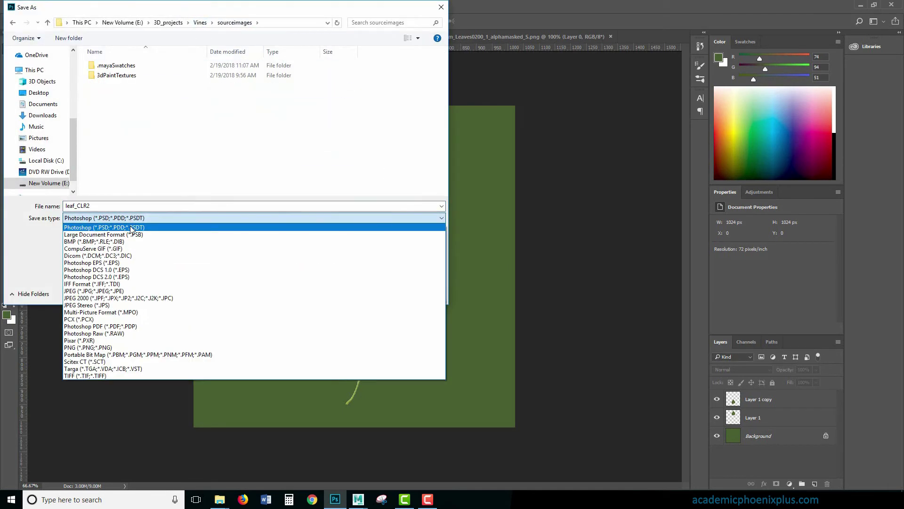
pyautogui.click(131, 375)
pyautogui.click(196, 274)
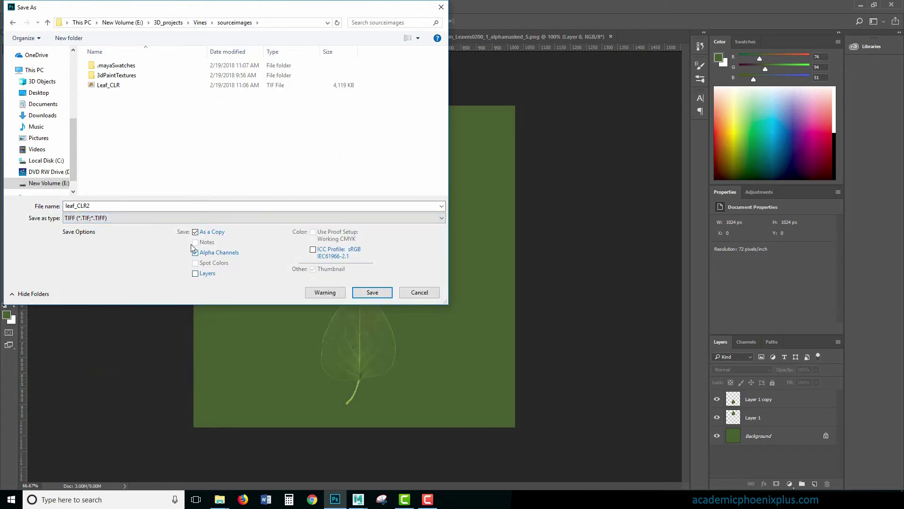
pyautogui.click(81, 208)
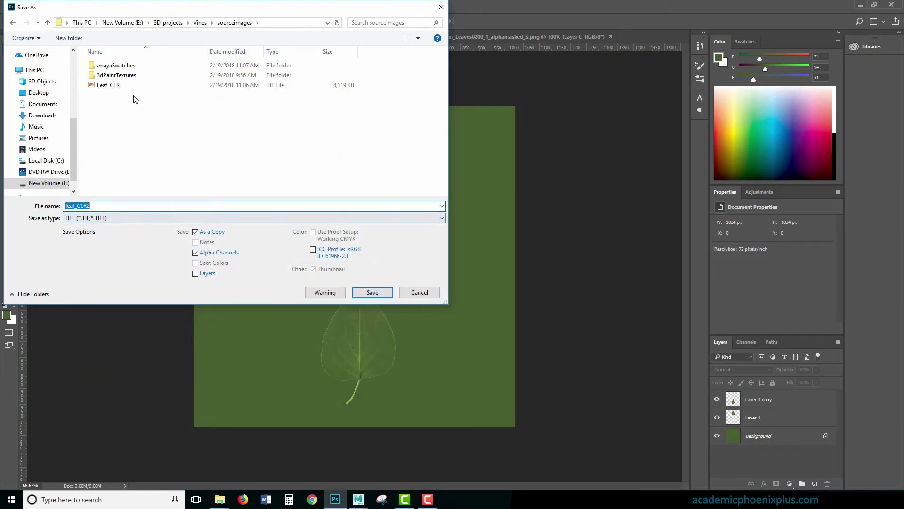
pyautogui.click(93, 206)
pyautogui.click(379, 295)
pyautogui.click(569, 137)
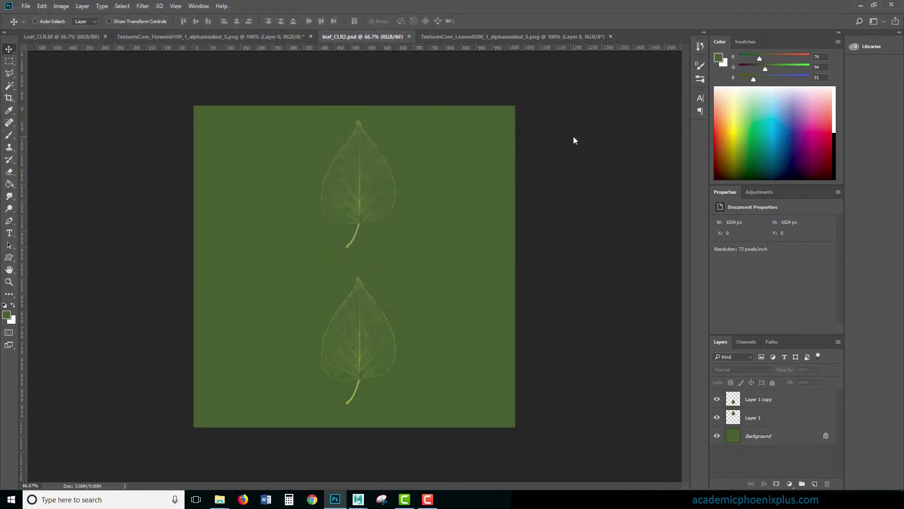
# - Switch to the project's images folder in File Explorer and select the Leaf_CLR Photoshop file
pyautogui.moveTo(219, 499)
pyautogui.click(252, 471)
pyautogui.click(566, 343)
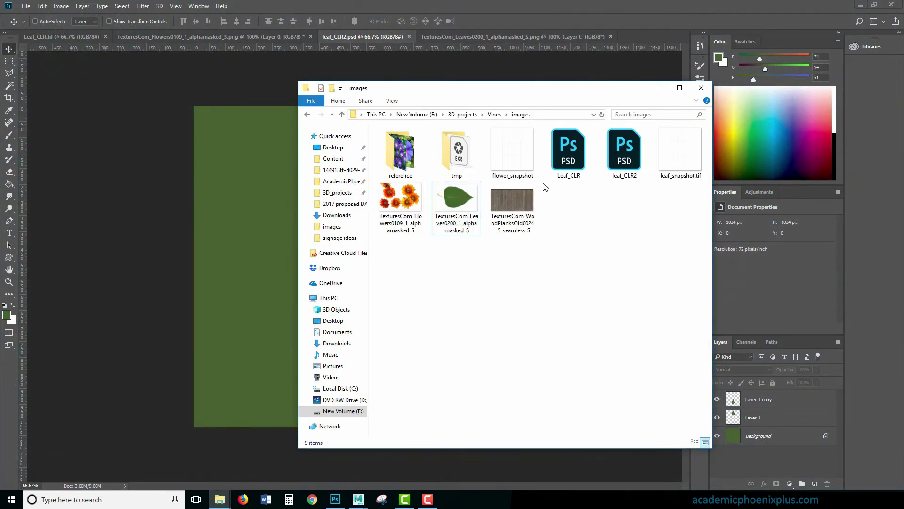
pyautogui.click(572, 178)
# - Close Leaf_CLR.tif and the TexturesCom_Flowers0109 image in Photoshop, discarding the changes to the flower image
pyautogui.click(75, 38)
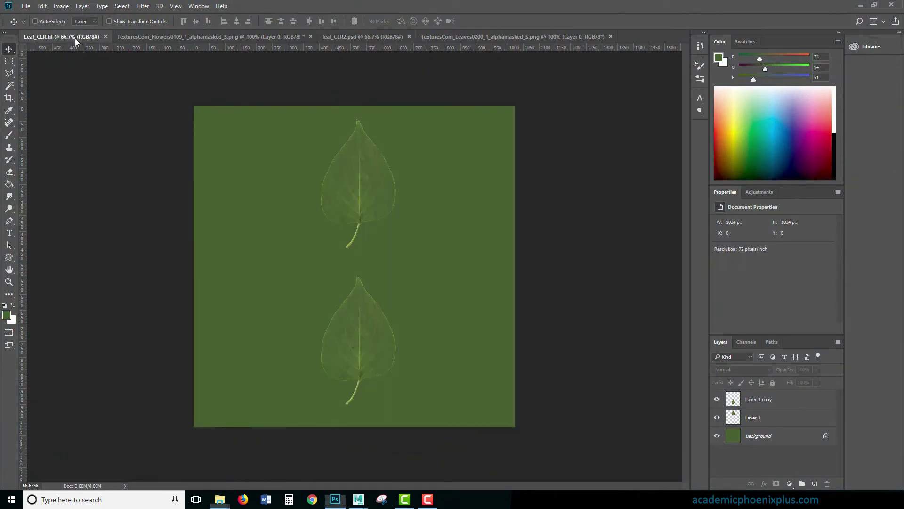
pyautogui.click(105, 36)
pyautogui.hotkey('ctrl', 'Tab')
pyautogui.click(104, 36)
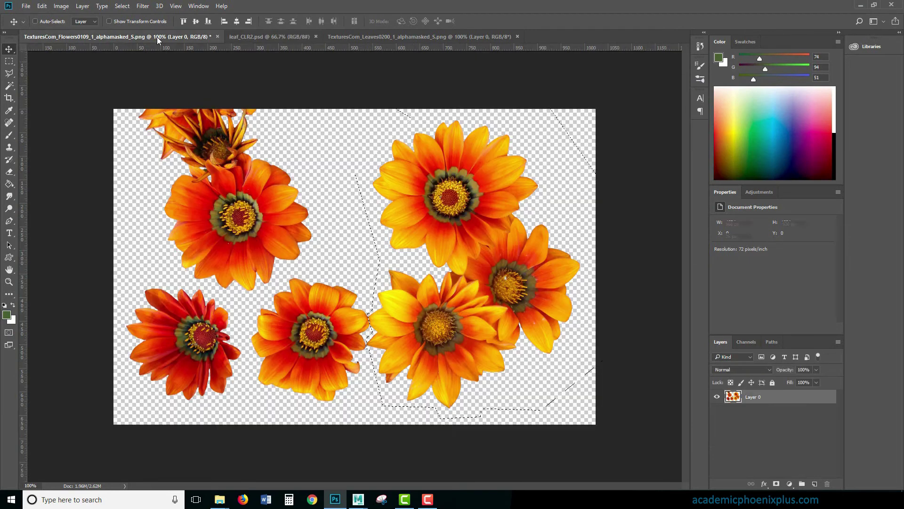
pyautogui.click(218, 36)
pyautogui.click(453, 189)
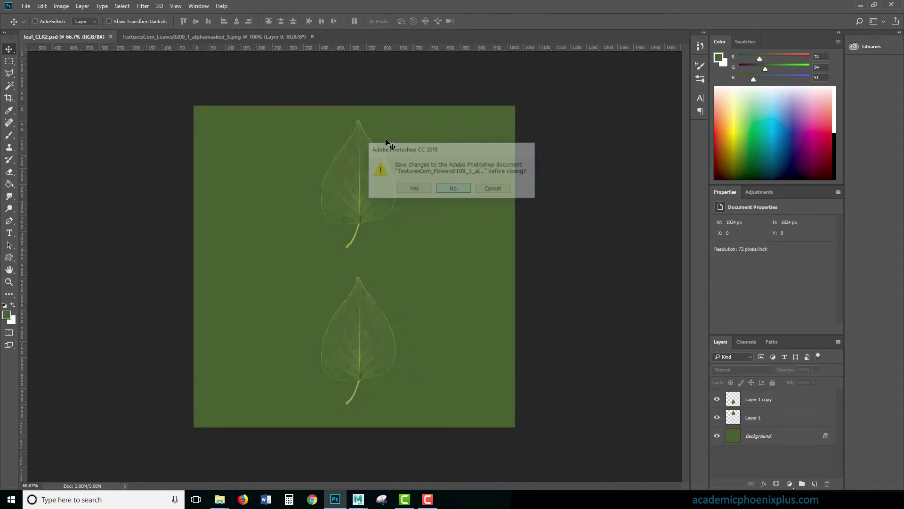
# - Rename the Leaf_CLR Photoshop file in the images folder as flower_CLR
pyautogui.moveTo(234, 500)
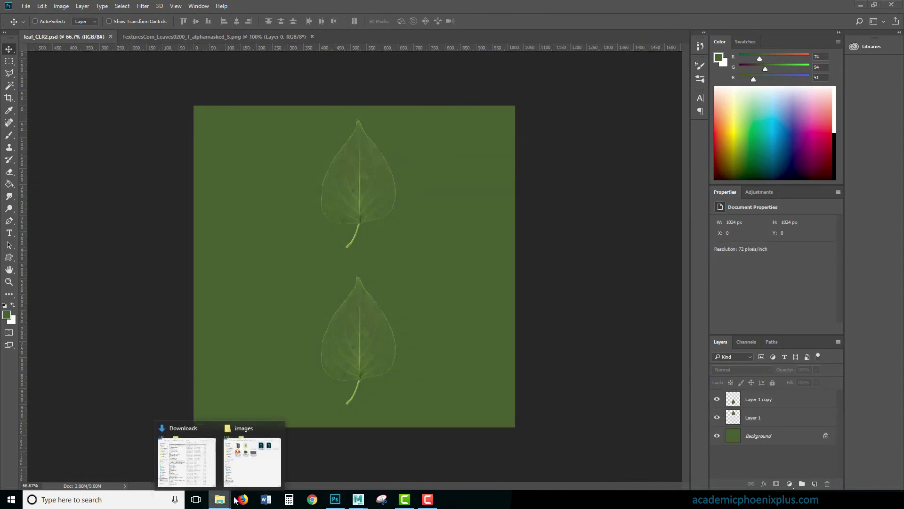
pyautogui.click(255, 461)
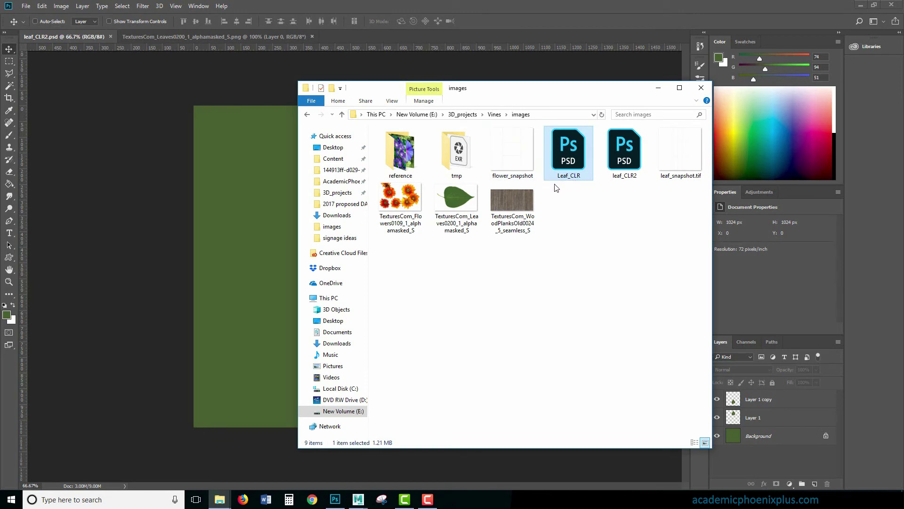
pyautogui.click(569, 177)
pyautogui.moveTo(567, 176); pyautogui.dragTo(542, 181)
pyautogui.write('flower')
pyautogui.press('Return')
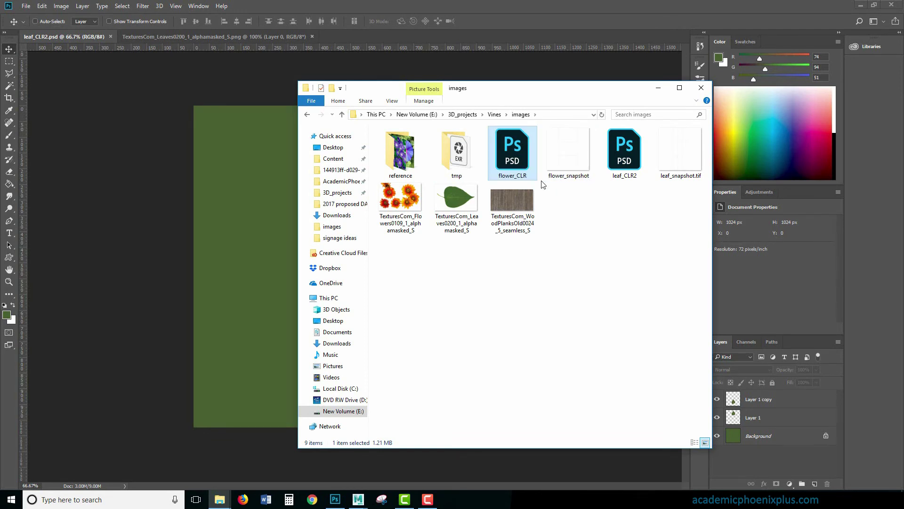
# - Open the Vines project's sourceimages folder and duplicate the Leaf_CLR TIFF file there
pyautogui.click(627, 178)
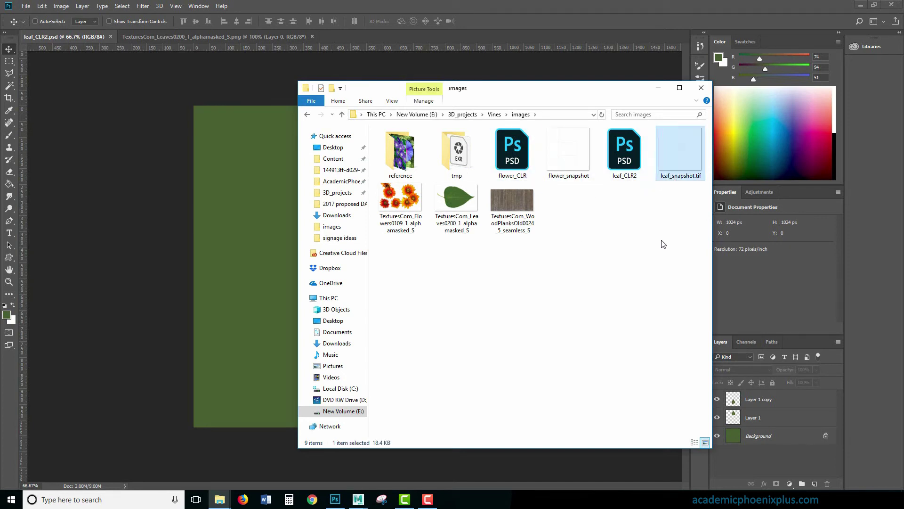
pyautogui.click(494, 114)
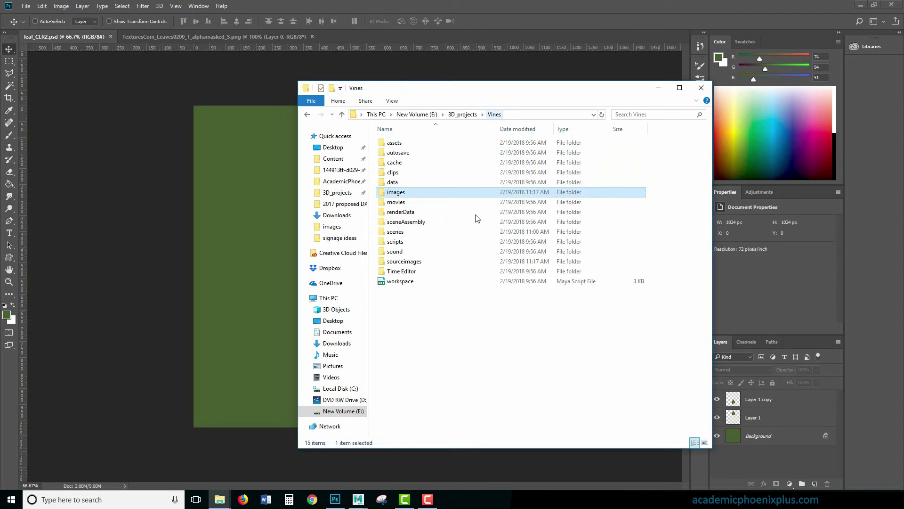
pyautogui.doubleClick(404, 261)
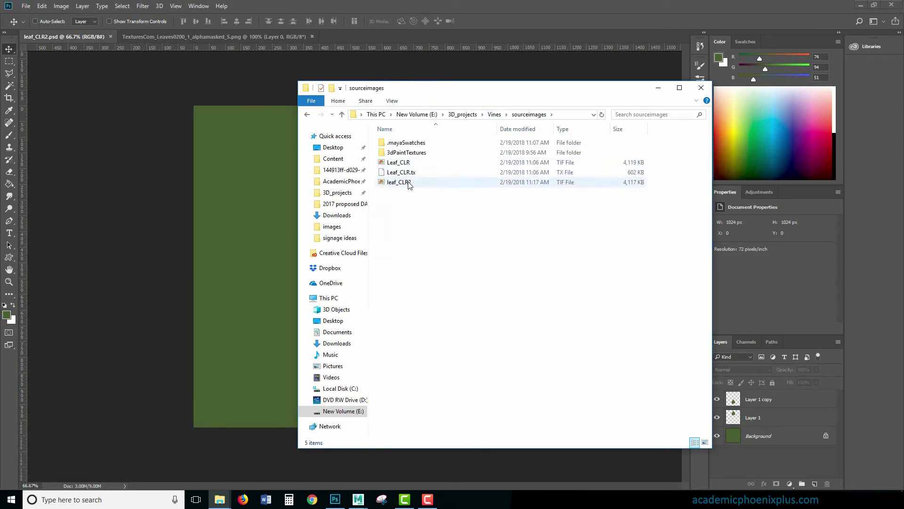
pyautogui.click(402, 162)
pyautogui.hotkey('ctrl', 'c')
pyautogui.hotkey('ctrl', 'v')
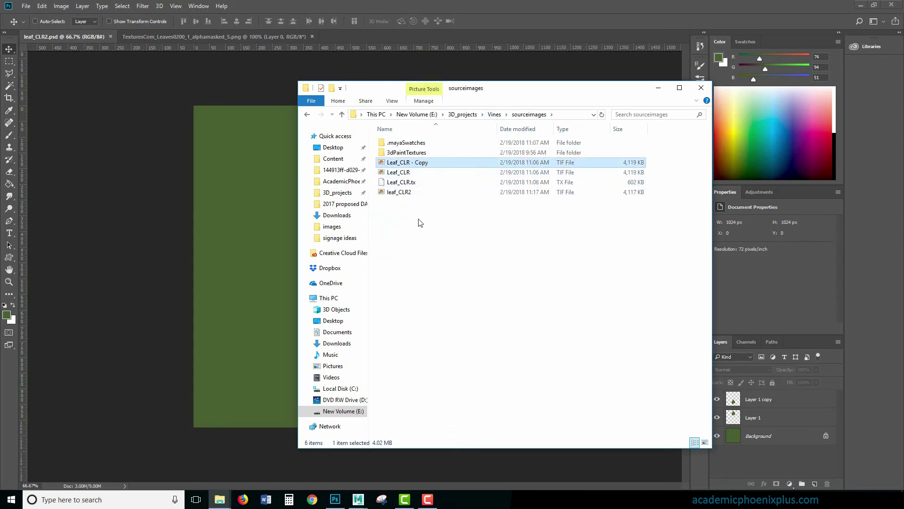
# - Rename the duplicated TIFF file as flower_CLR
pyautogui.click(396, 165)
pyautogui.click(397, 163)
pyautogui.moveTo(398, 162); pyautogui.dragTo(352, 173)
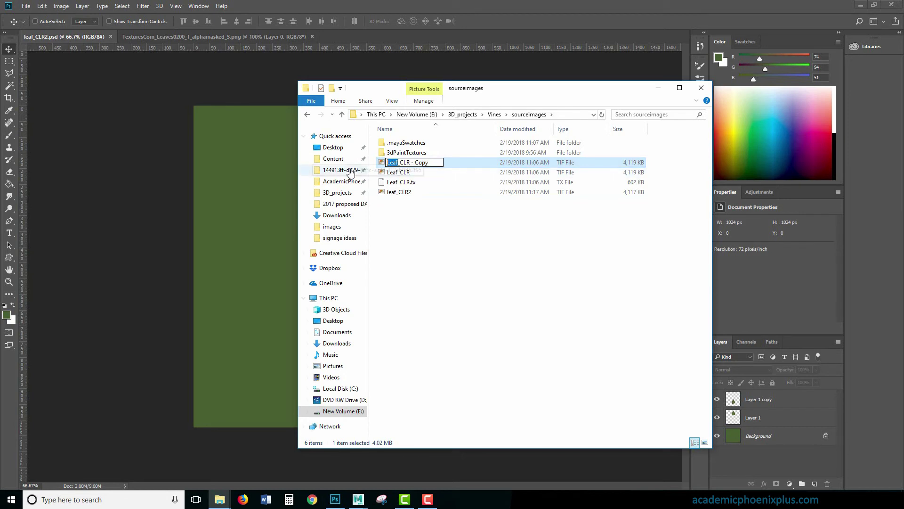
pyautogui.write('flower')
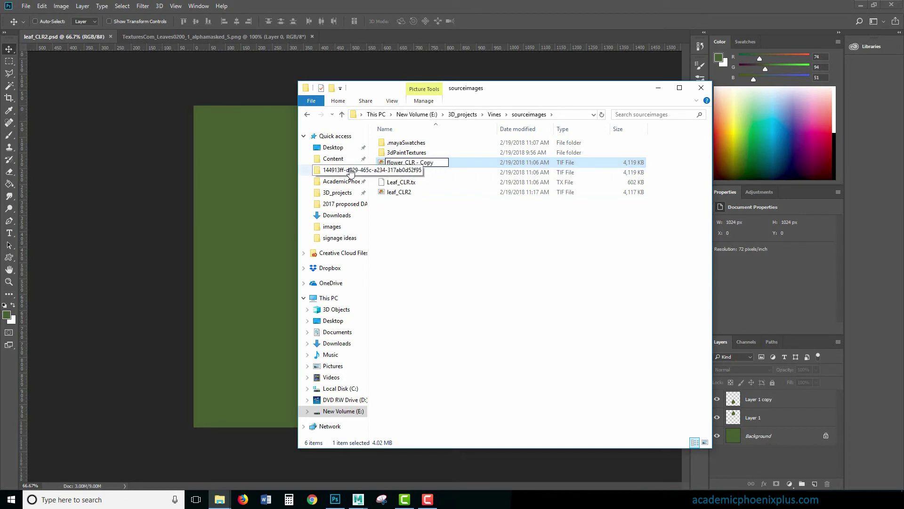
pyautogui.press('BackSpace')
pyautogui.press('BackSpace')
pyautogui.press('BackSpace')
pyautogui.press('Return')
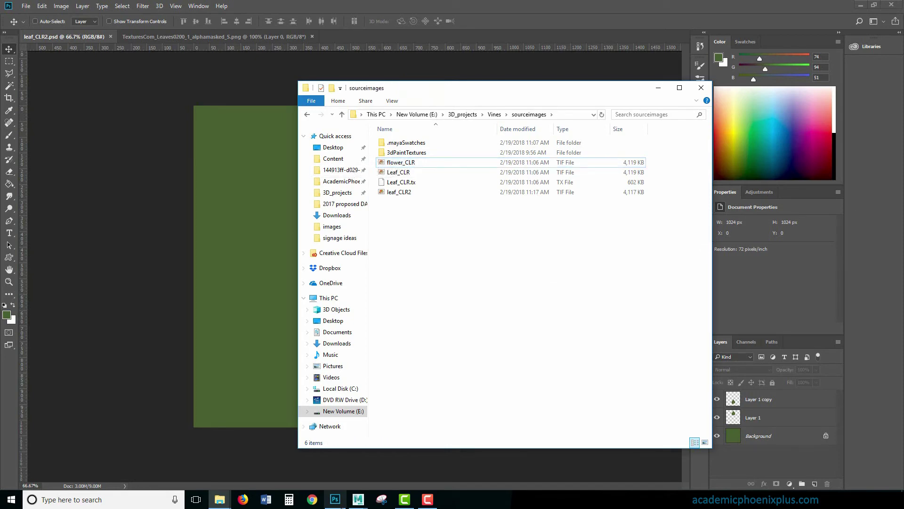
# - Switch to Maya and set the image of the flower2_geo card's material color texture to flower_CLR.tif
pyautogui.click(358, 499)
pyautogui.click(423, 463)
pyautogui.click(478, 279)
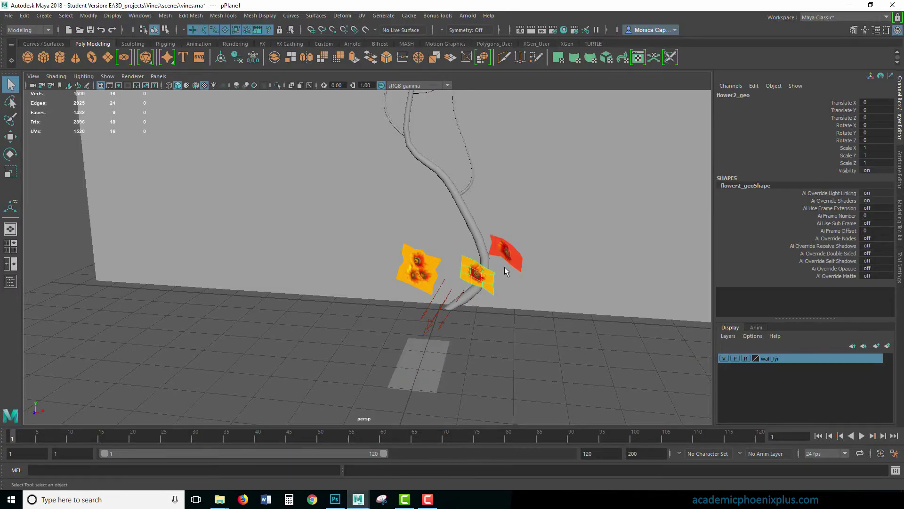
pyautogui.click(838, 93)
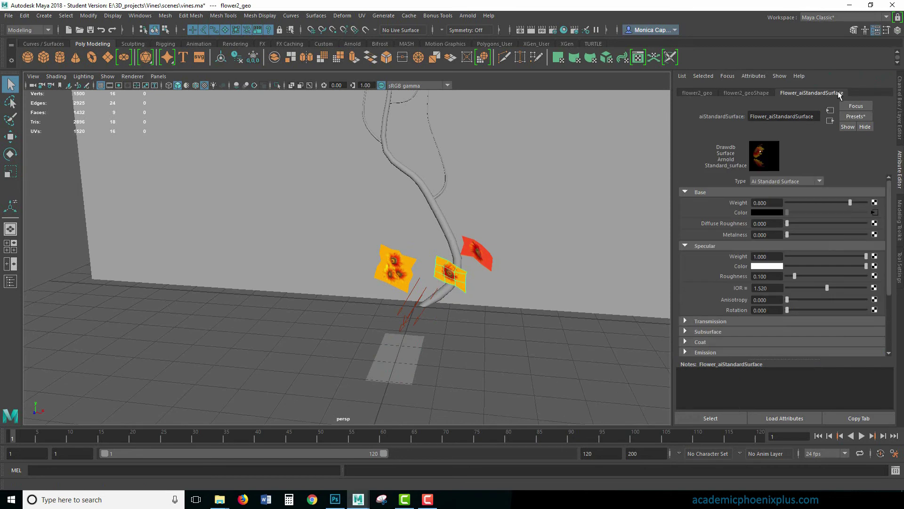
pyautogui.click(874, 213)
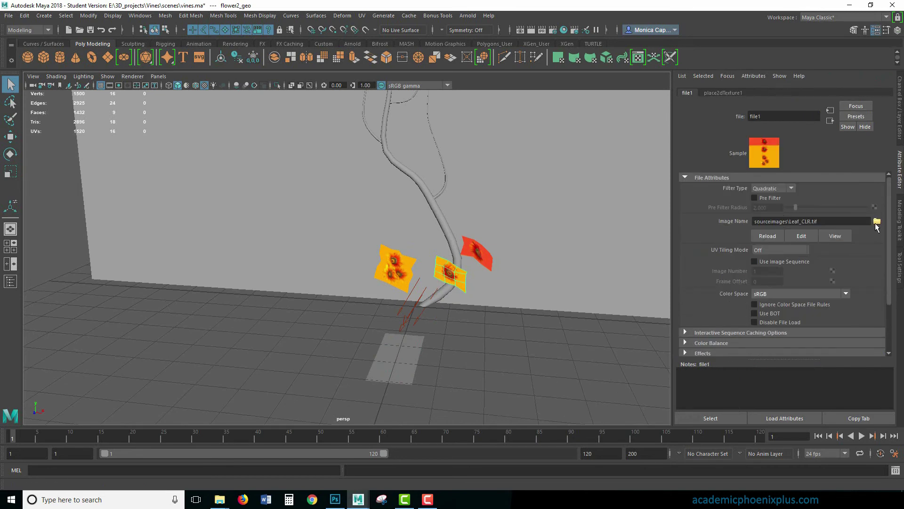
pyautogui.click(877, 221)
pyautogui.doubleClick(340, 161)
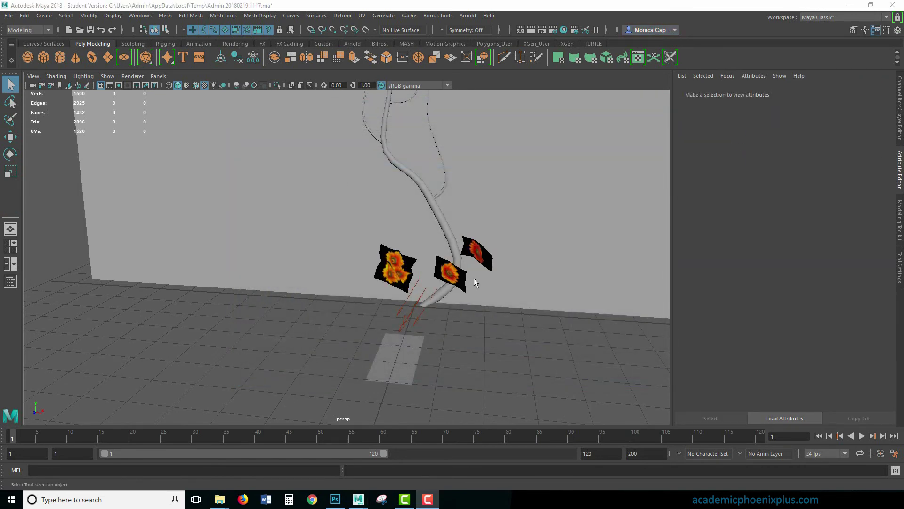
# - Check the color texture file on the flower1_geo card's material, and render the perspective view in Arnold RenderView
pyautogui.click(477, 255)
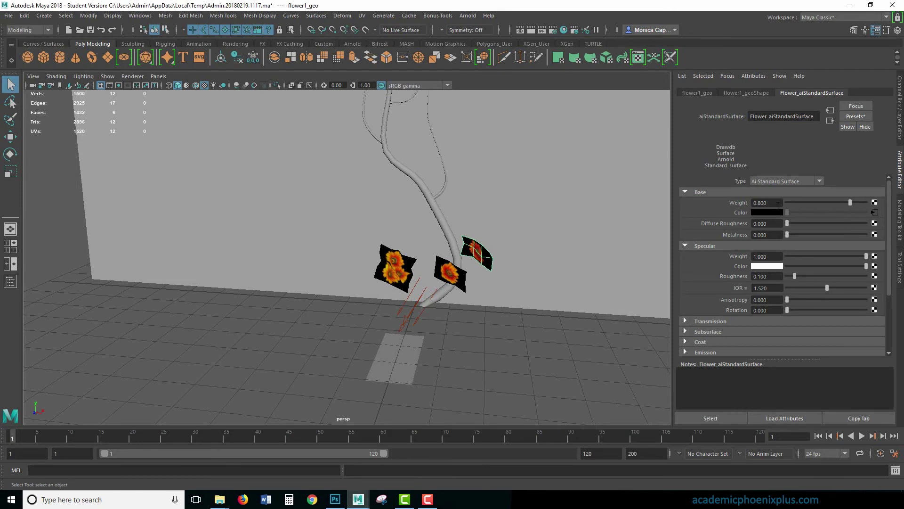
pyautogui.click(874, 213)
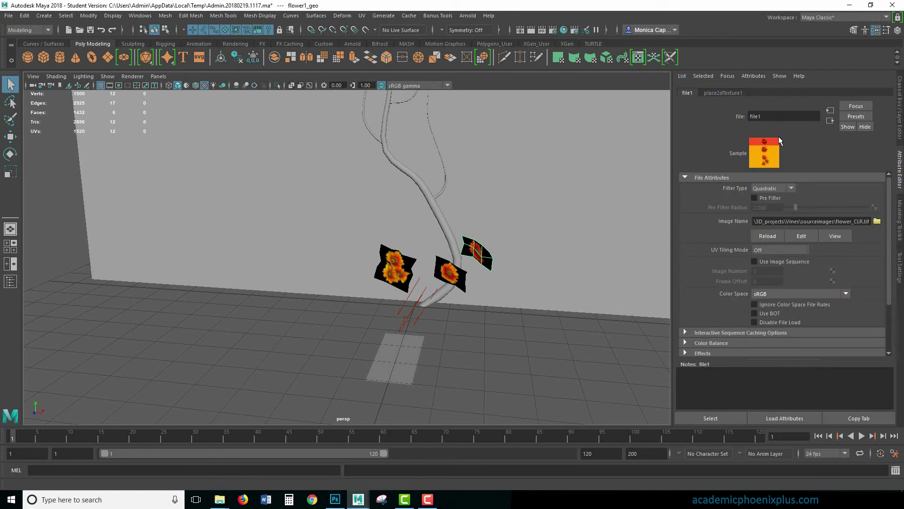
pyautogui.click(464, 331)
pyautogui.click(466, 16)
pyautogui.click(476, 32)
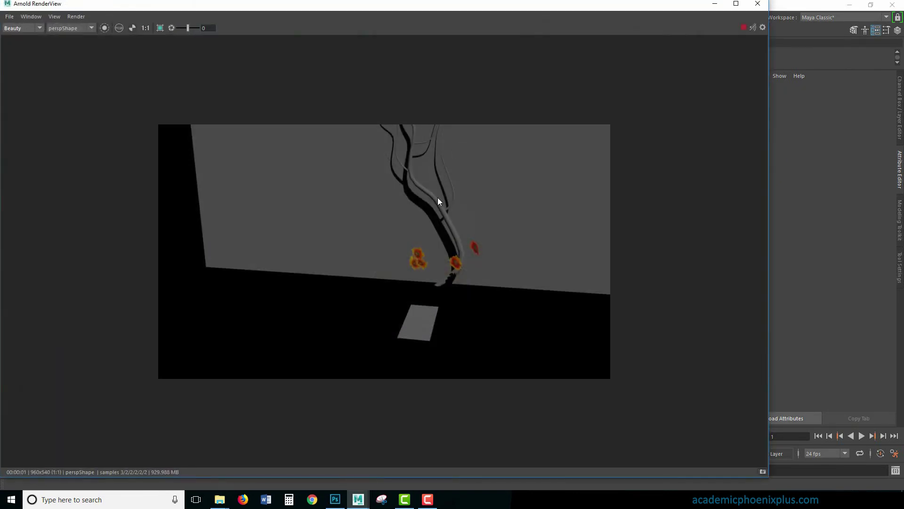
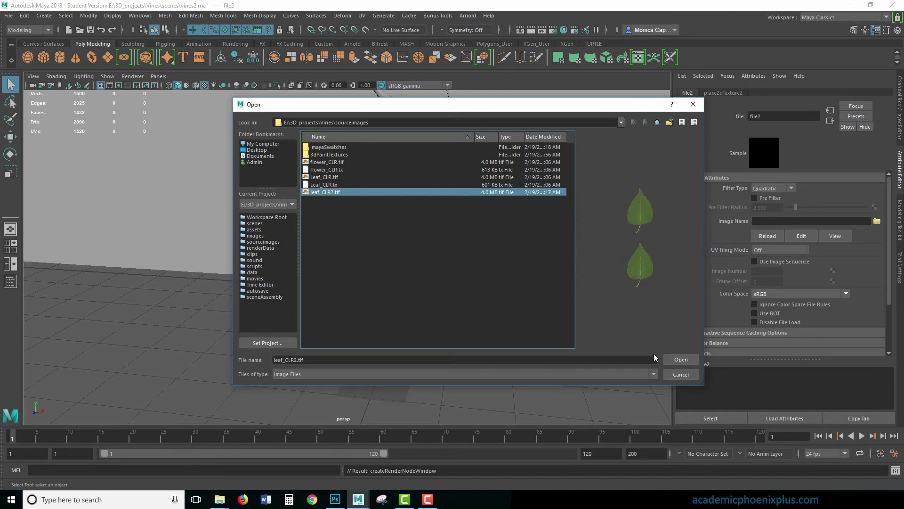
# - Load leaf_CLR2.tif as the leaf plane's color texture and turn off Opaque in the plane shape's Arnold settings
pyautogui.click(683, 361)
pyautogui.click(406, 357)
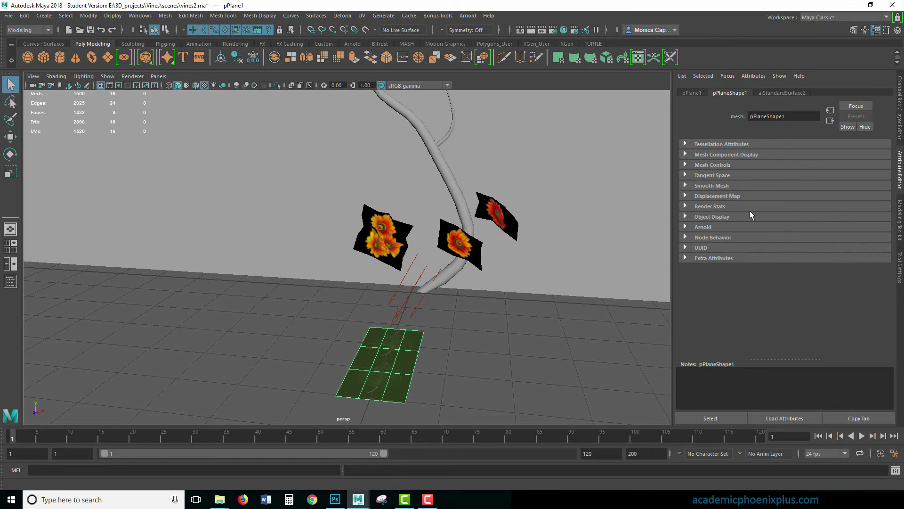
pyautogui.click(734, 227)
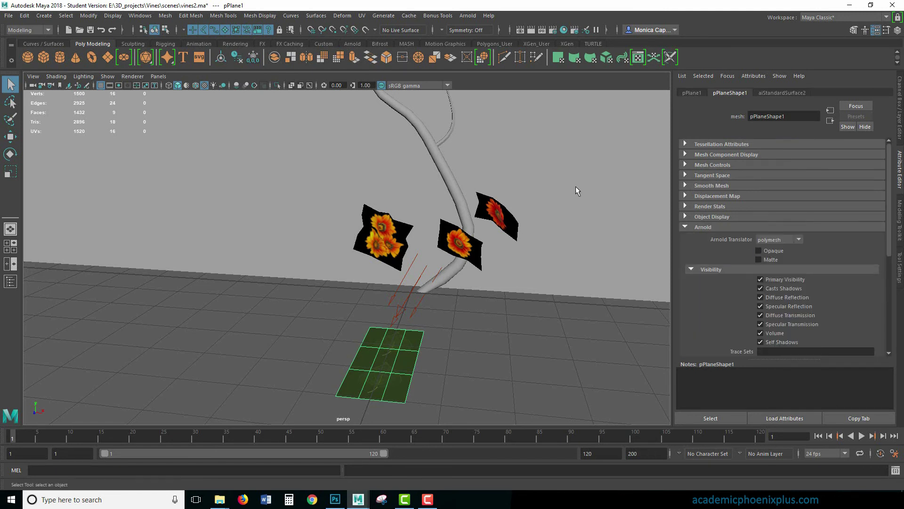
# - Deselect the leaf plane and start an Arnold render of the perspective view to check the leaf cutout
pyautogui.keyDown('alt'); pyautogui.moveTo(392, 309); pyautogui.dragTo(454, 262, button='middle'); pyautogui.keyUp('alt')
pyautogui.press('w')
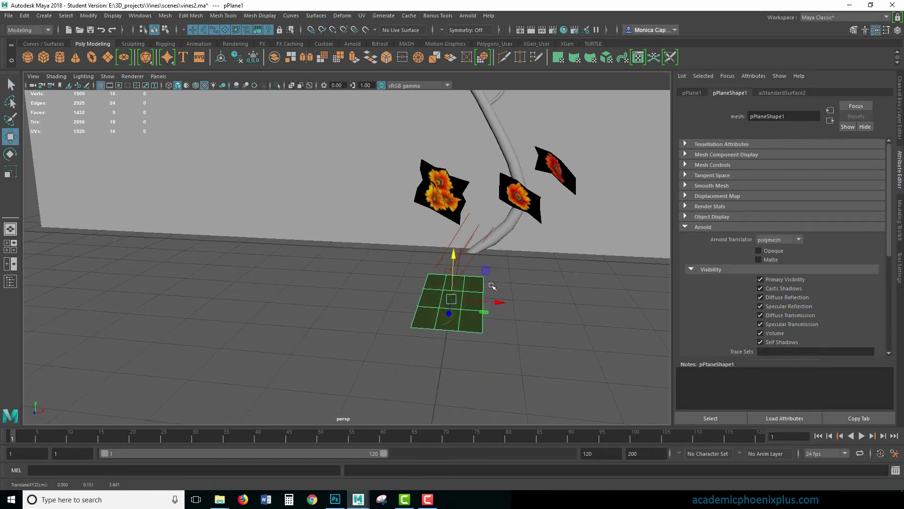
pyautogui.click(558, 306)
pyautogui.keyDown('alt'); pyautogui.moveTo(555, 257); pyautogui.dragTo(518, 205); pyautogui.keyUp('alt')
pyautogui.click(468, 15)
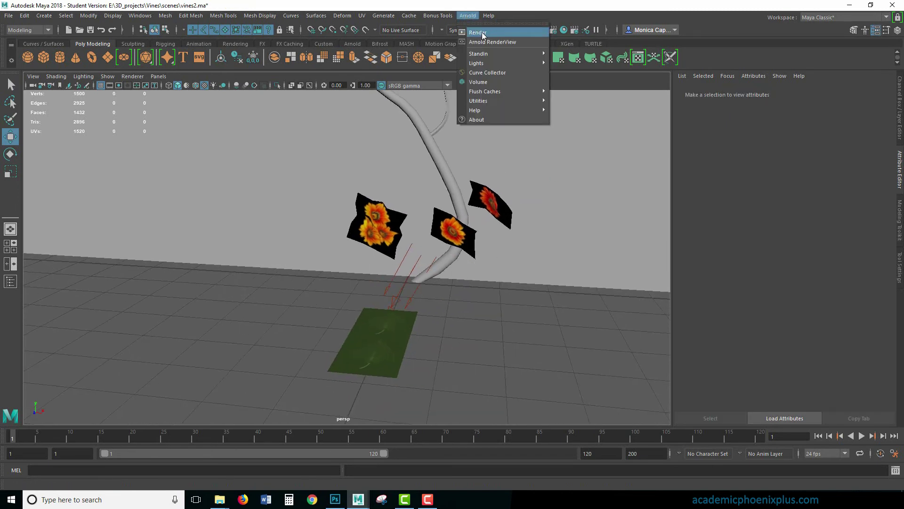
pyautogui.click(471, 33)
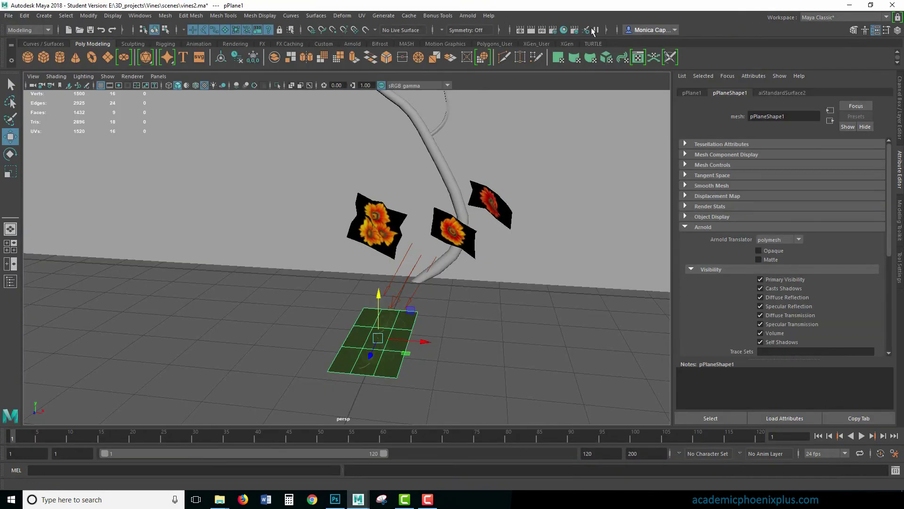
# - Graph the leaf plane's aiStandardSurface2 material in the Hypershade and rename it leaf_aiStandardSurface
pyautogui.click(573, 31)
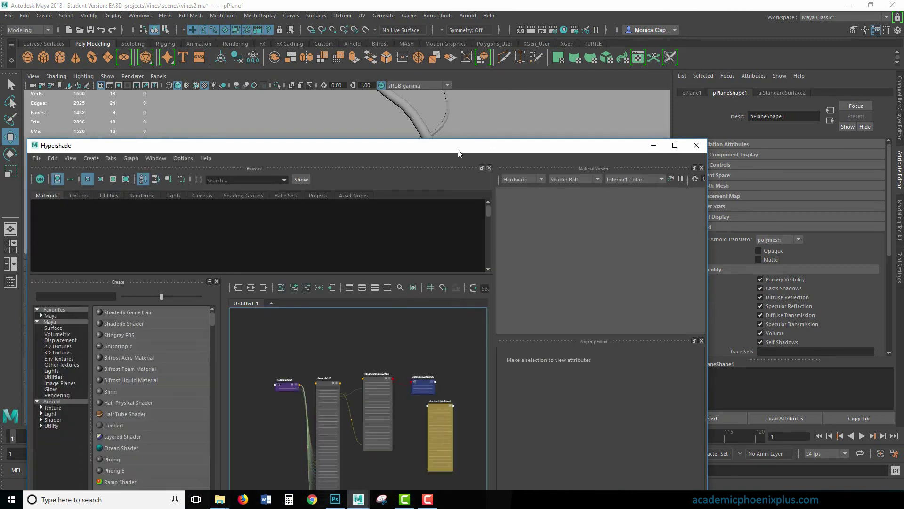
pyautogui.moveTo(460, 146); pyautogui.dragTo(526, 110)
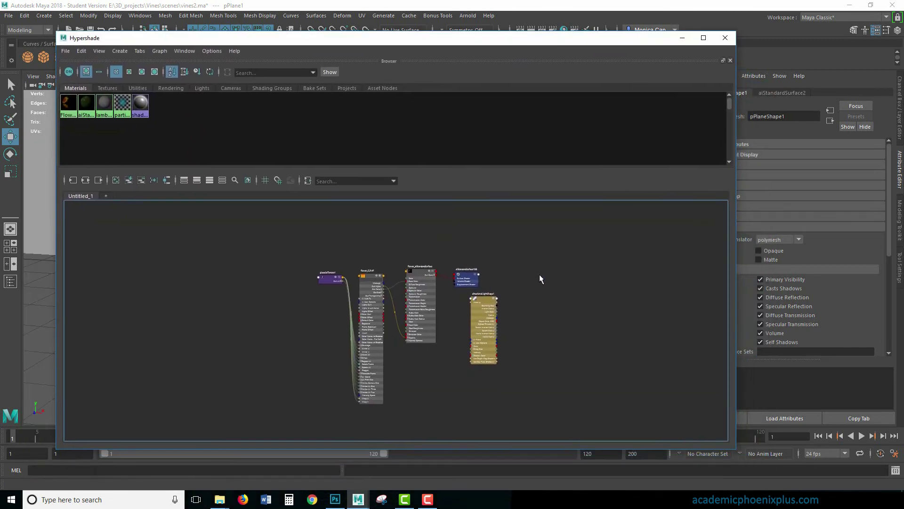
pyautogui.scroll(3, 539, 279)
pyautogui.moveTo(87, 106); pyautogui.dragTo(91, 131, button='right')
pyautogui.click(456, 226)
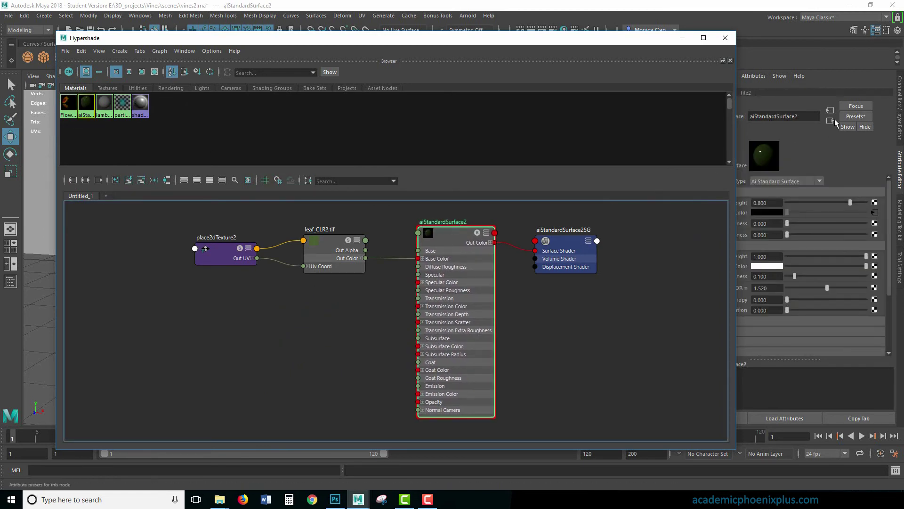
pyautogui.click(804, 117)
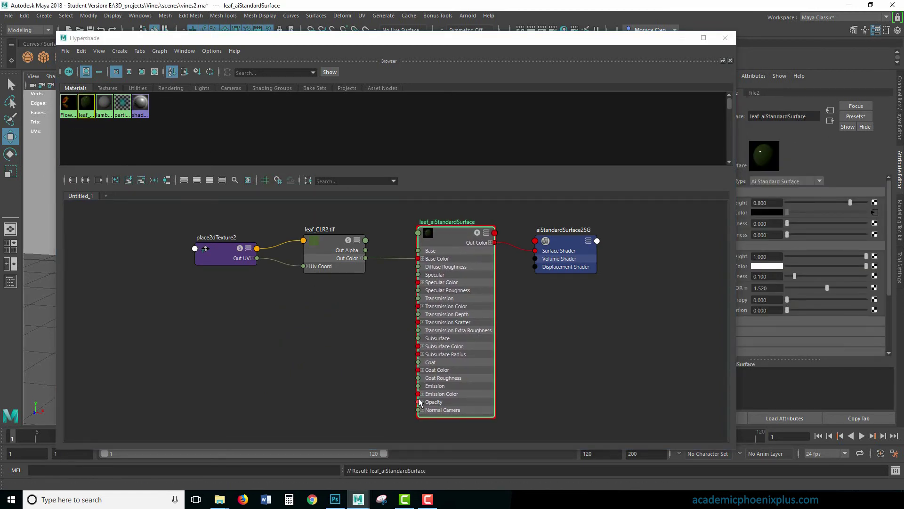
# - Connect the leaf_CLR2.tif texture's Out Alpha to the leaf material's Opacity R, Opacity G and Opacity B, and close the Hypershade
pyautogui.click(422, 401)
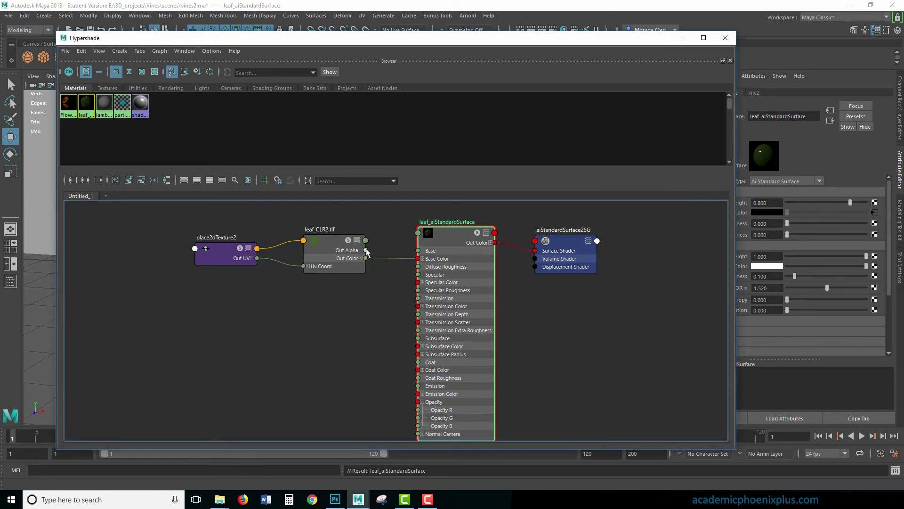
pyautogui.moveTo(404, 405); pyautogui.dragTo(418, 417)
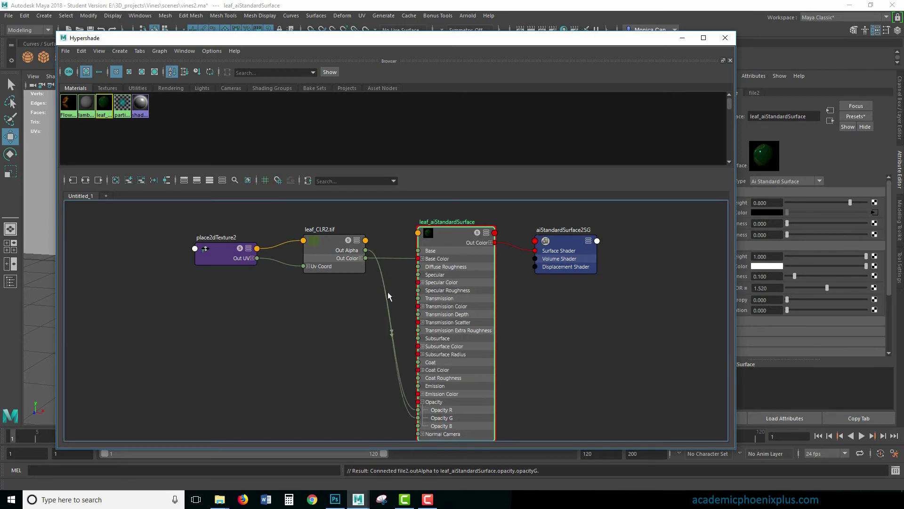
pyautogui.moveTo(391, 313); pyautogui.dragTo(417, 426)
pyautogui.click(725, 38)
# - Render the perspective view in Arnold RenderView to check the leaf transparency, and close the render
pyautogui.click(468, 15)
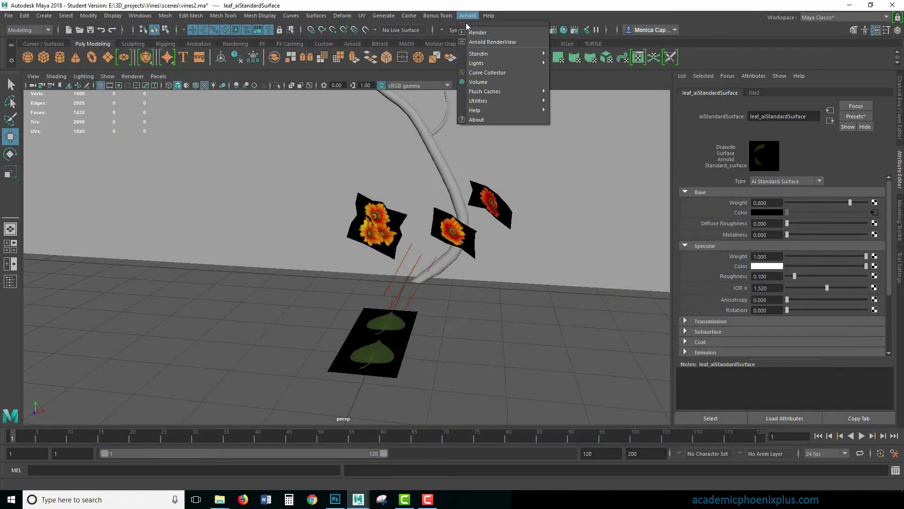
pyautogui.click(476, 27)
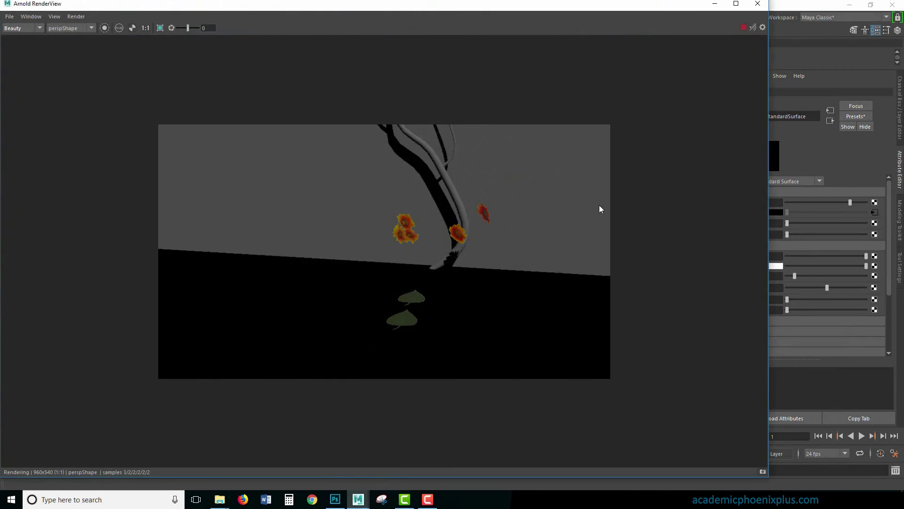
pyautogui.click(758, 5)
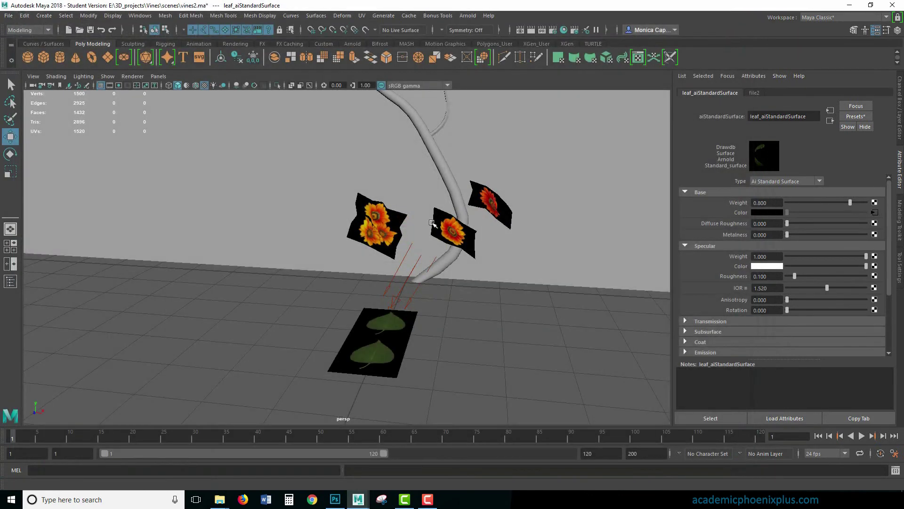
# - Insert an edge loop across the leaf plane in the gap between the two leaves
pyautogui.keyDown('alt'); pyautogui.moveTo(377, 333); pyautogui.dragTo(427, 261, button='middle'); pyautogui.keyUp('alt')
pyautogui.click(409, 309)
pyautogui.keyDown('alt'); pyautogui.moveTo(427, 260); pyautogui.dragTo(485, 297); pyautogui.keyUp('alt')
pyautogui.scroll(5, 486, 299)
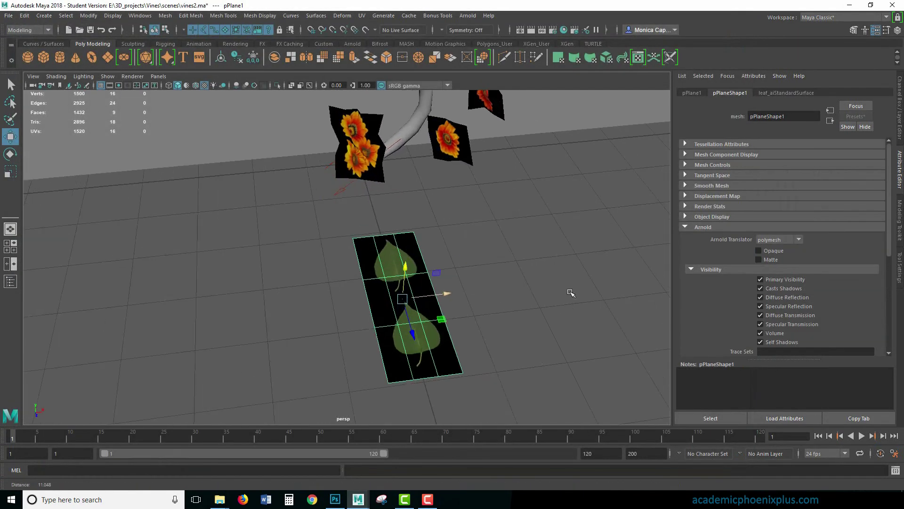
pyautogui.keyDown('shift'); pyautogui.moveTo(416, 275); pyautogui.dragTo(428, 298, button='right'); pyautogui.keyUp('shift')
pyautogui.click(431, 307)
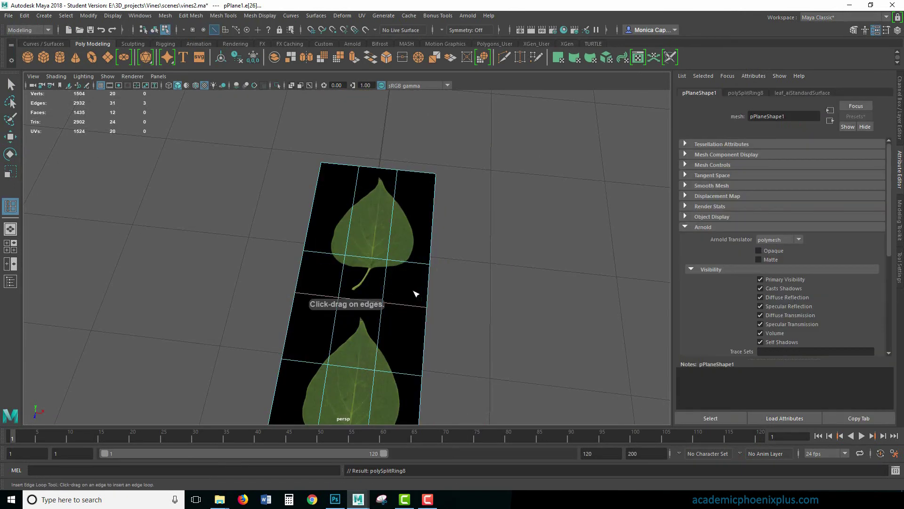
# - Select the six faces covering the upper leaf and detach them from the rest of the plane
pyautogui.press('w')
pyautogui.moveTo(390, 239); pyautogui.dragTo(397, 256, button='right')
pyautogui.keyDown('alt'); pyautogui.moveTo(397, 256); pyautogui.dragTo(412, 248); pyautogui.keyUp('alt')
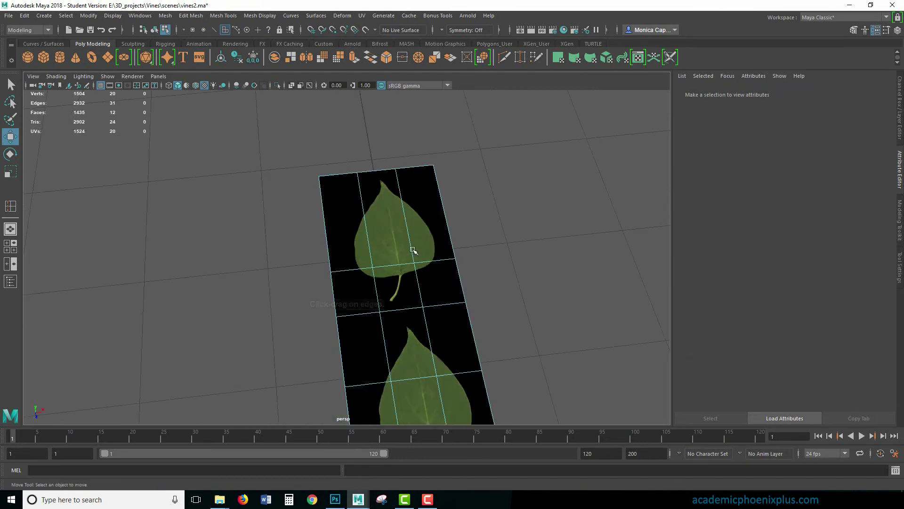
pyautogui.moveTo(286, 147); pyautogui.dragTo(494, 281)
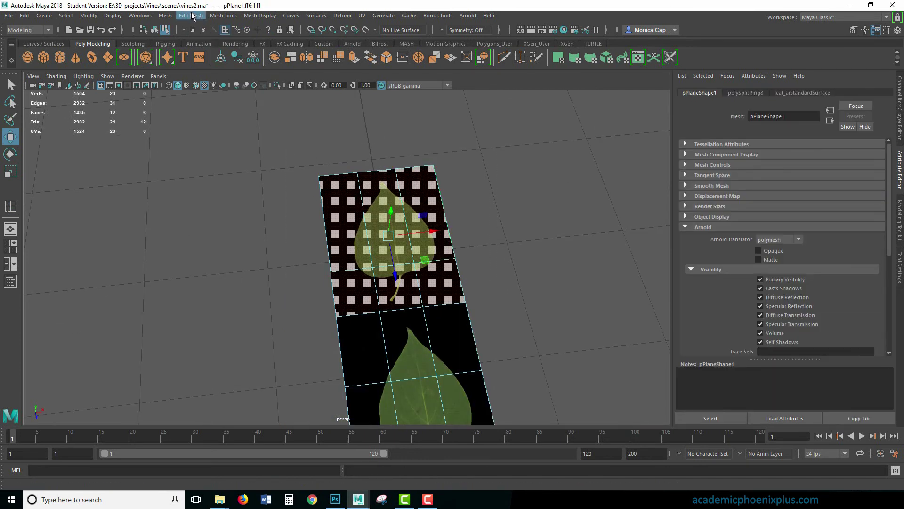
pyautogui.click(193, 15)
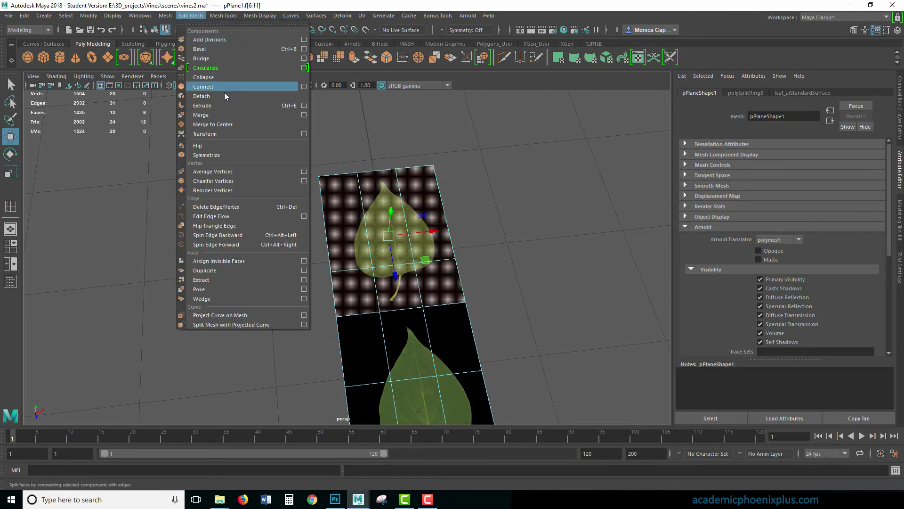
pyautogui.click(201, 96)
# - Return to object mode and separate the leaf plane into two individual leaf cards
pyautogui.moveTo(447, 212); pyautogui.dragTo(492, 195, button='right')
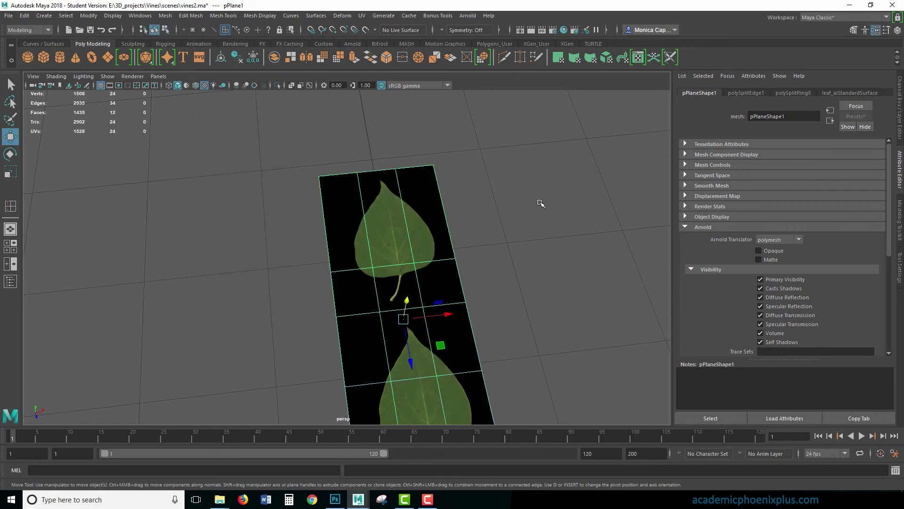
pyautogui.click(541, 202)
pyautogui.click(414, 239)
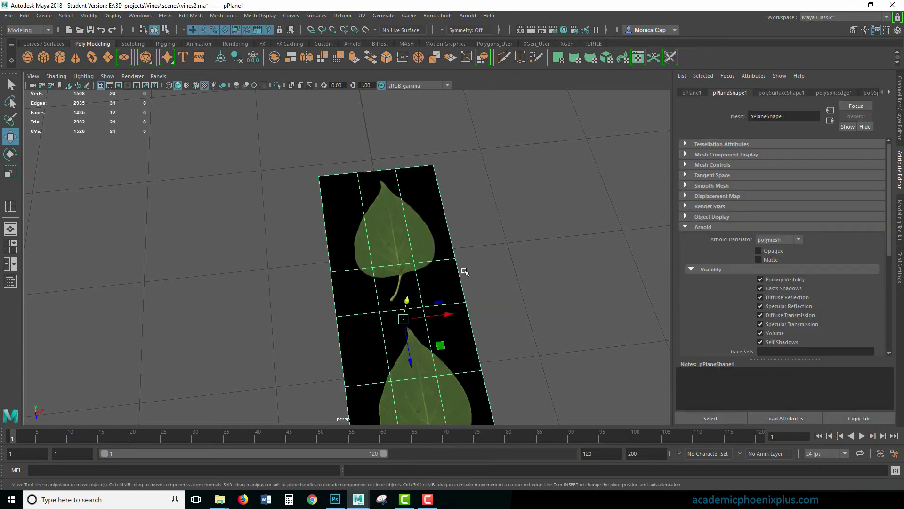
pyautogui.click(131, 17)
pyautogui.moveTo(161, 17)
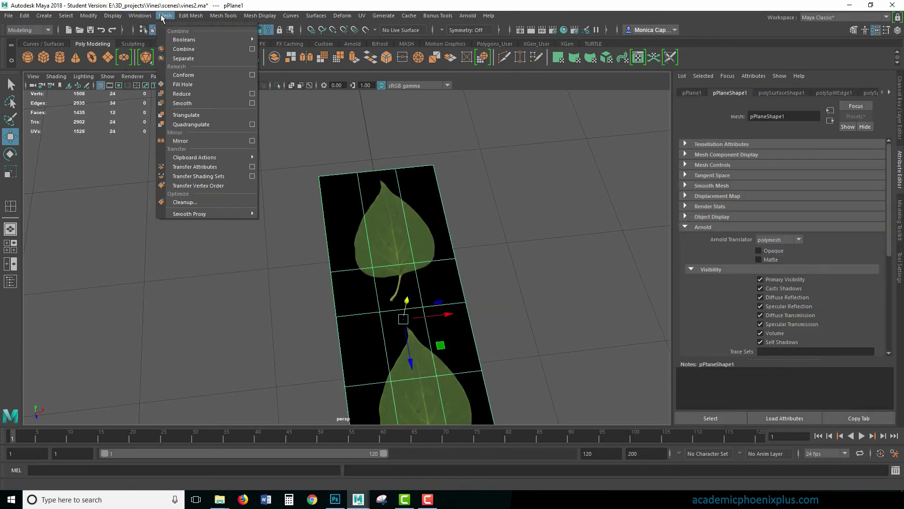
pyautogui.click(184, 58)
# - Center the pivot of each of the two separated leaf cards
pyautogui.click(444, 259)
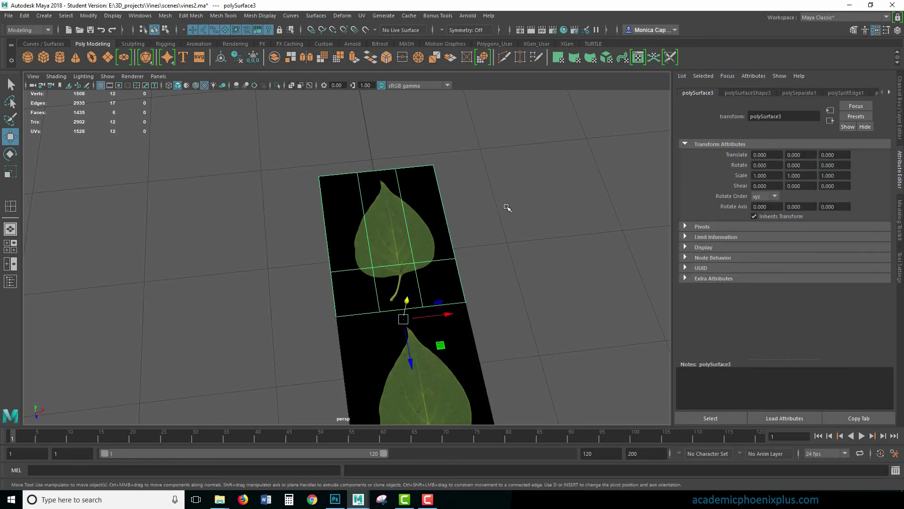
pyautogui.keyDown('alt'); pyautogui.moveTo(507, 207); pyautogui.dragTo(372, 218, button='right'); pyautogui.keyUp('alt')
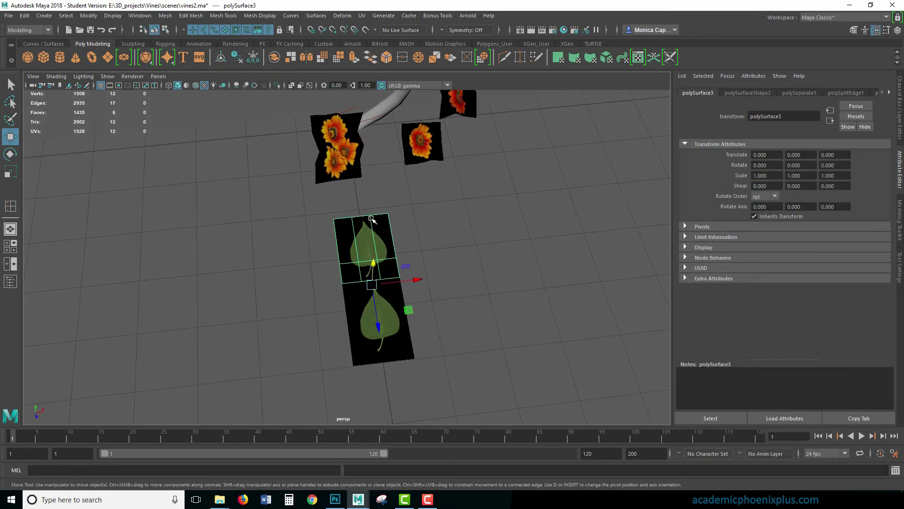
pyautogui.click(90, 16)
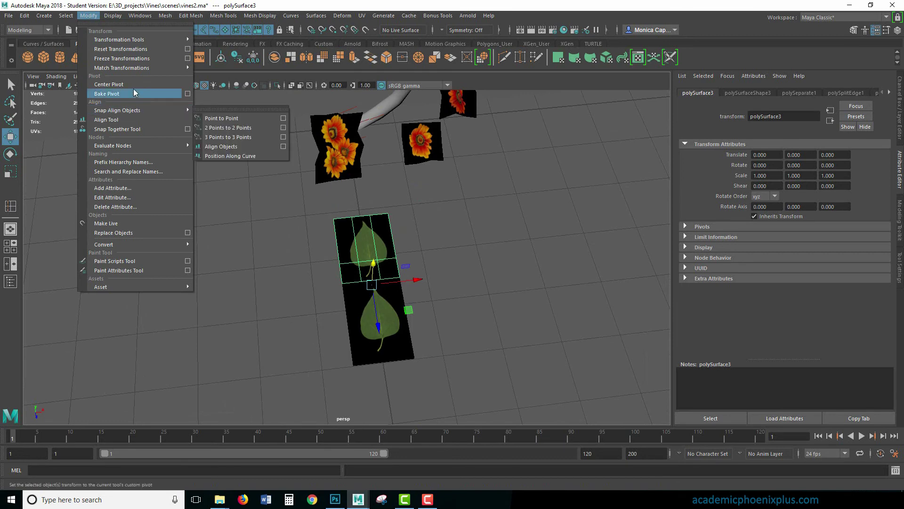
pyautogui.click(109, 85)
pyautogui.click(398, 309)
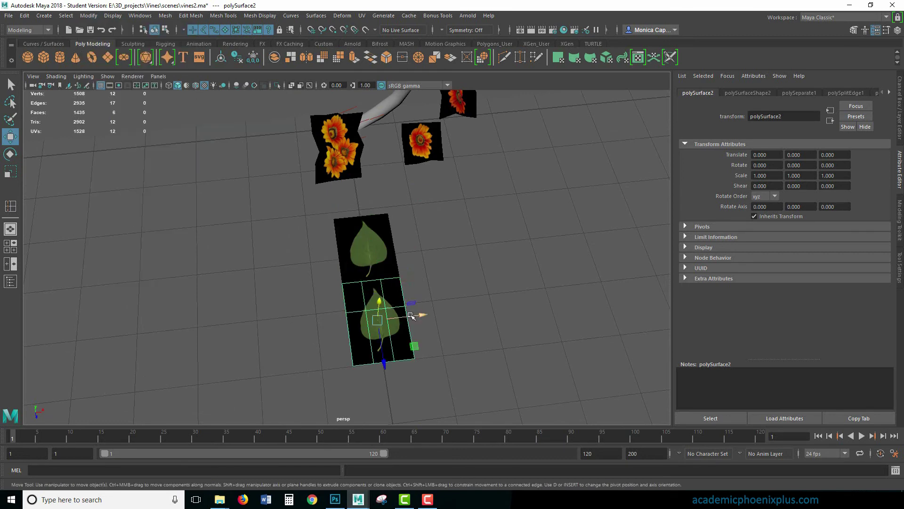
# - Lower the middle tip face of the upper leaf card slightly to give the leaf a curved shape
pyautogui.click(366, 255)
pyautogui.press('f')
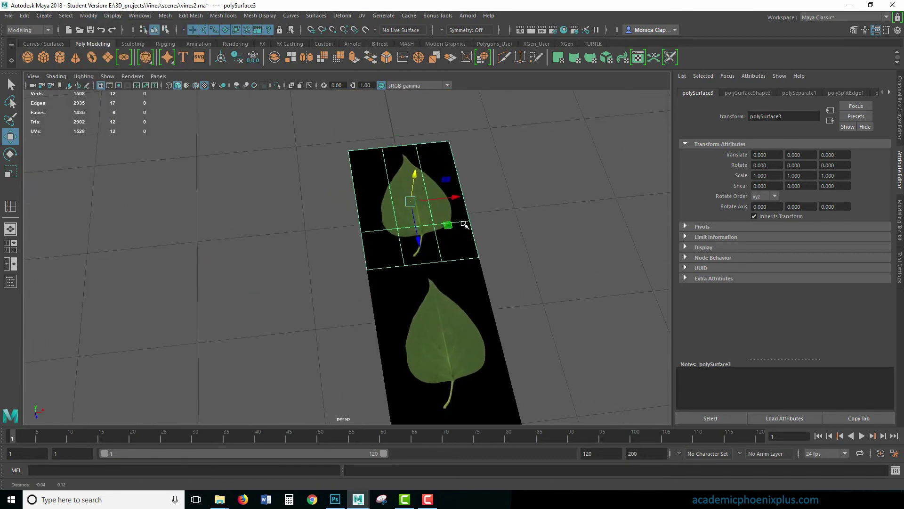
pyautogui.moveTo(421, 228); pyautogui.dragTo(421, 251, button='right')
pyautogui.click(403, 175)
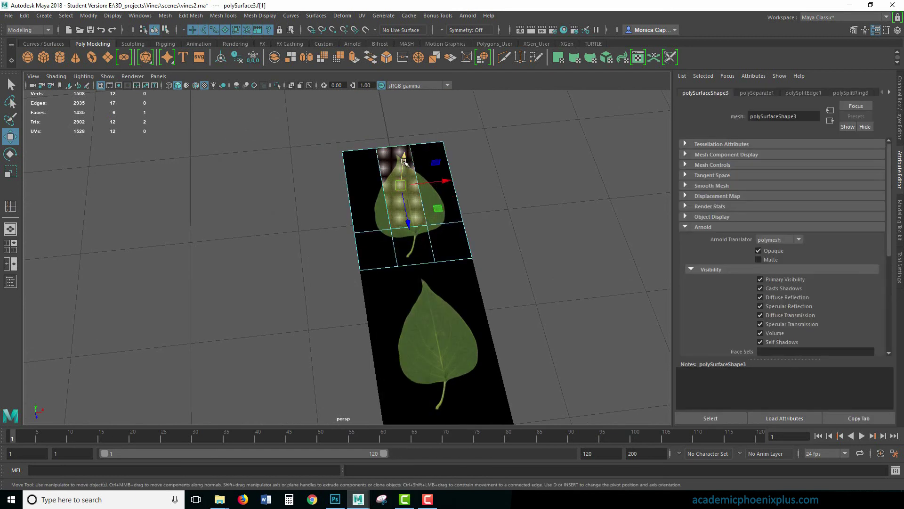
pyautogui.moveTo(403, 161); pyautogui.dragTo(401, 170)
# - Raise the lower leaf card to a Translate Y of 0.093 and bend it by shifting its cross edges and stem-end edge vertically
pyautogui.click(432, 333)
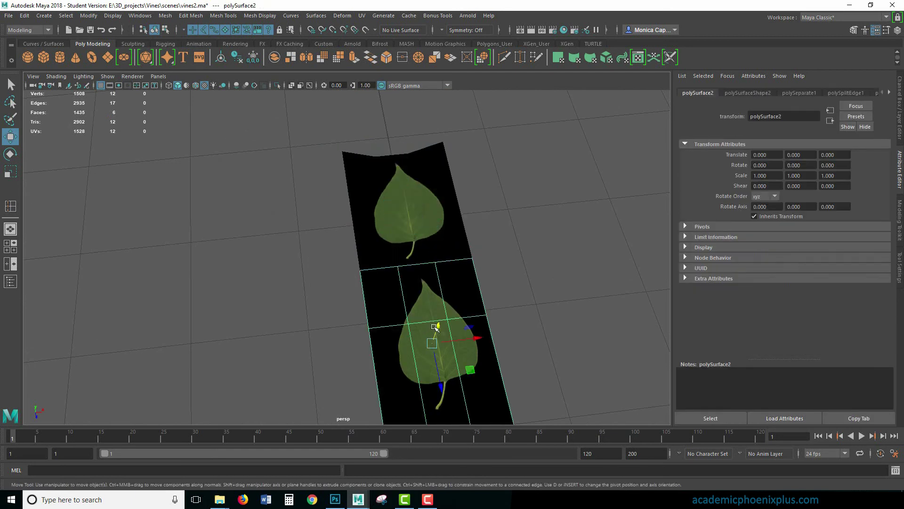
pyautogui.moveTo(434, 313); pyautogui.dragTo(438, 309, button='right')
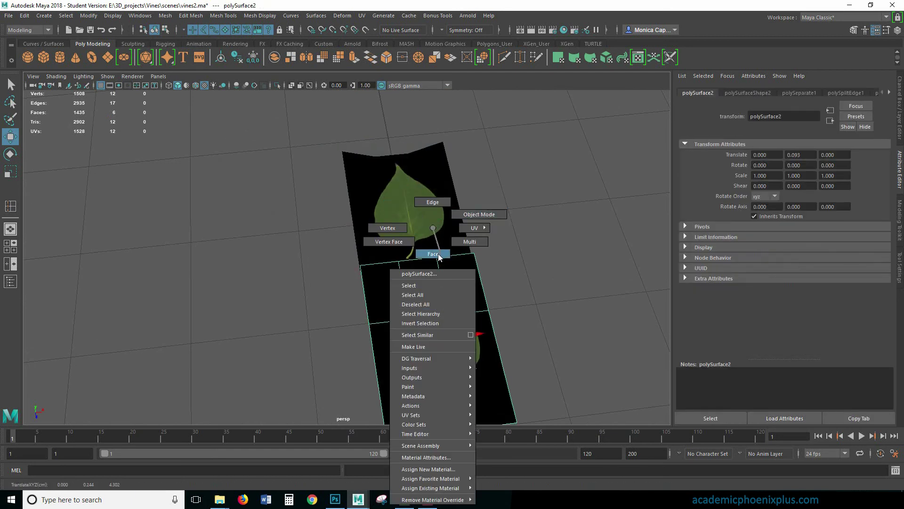
pyautogui.moveTo(439, 257); pyautogui.dragTo(438, 258, button='right')
pyautogui.keyDown('alt'); pyautogui.moveTo(423, 292); pyautogui.dragTo(462, 240, button='middle'); pyautogui.keyUp('alt')
pyautogui.moveTo(475, 253); pyautogui.dragTo(482, 204, button='right')
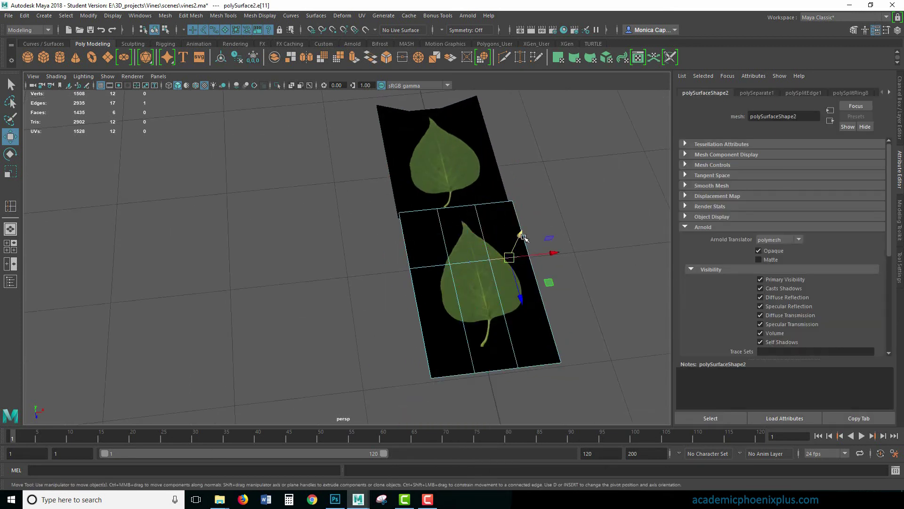
pyautogui.moveTo(524, 238); pyautogui.dragTo(529, 225)
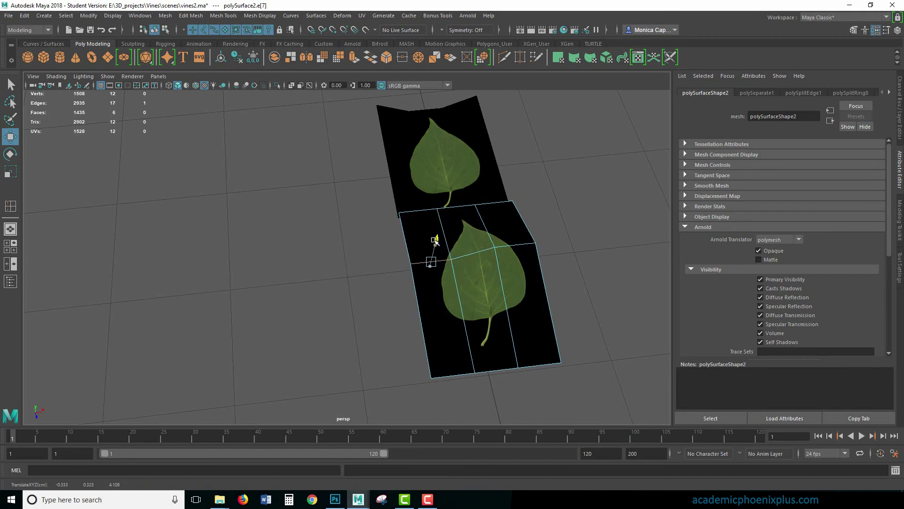
pyautogui.click(492, 306)
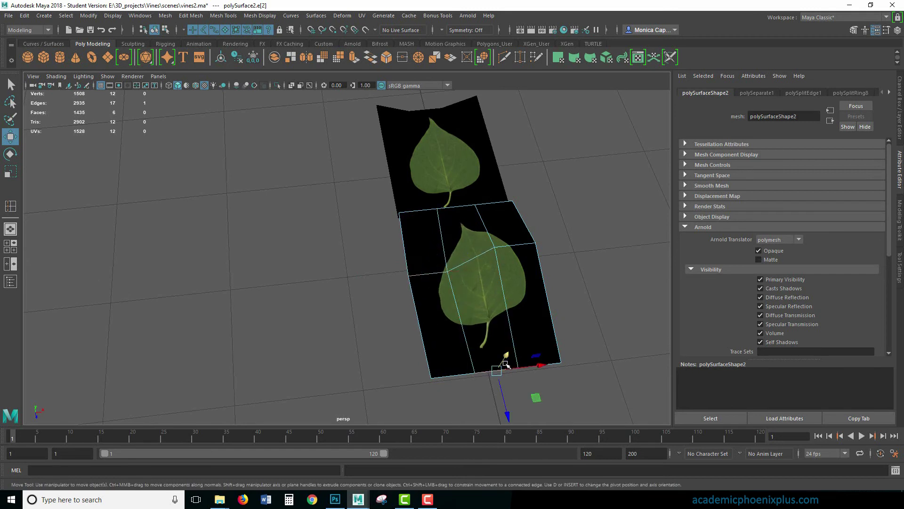
pyautogui.moveTo(506, 364); pyautogui.dragTo(510, 339)
# - Narrow the tip end of the lower leaf card by moving its end vertices inward
pyautogui.moveTo(503, 216); pyautogui.dragTo(458, 216, button='right')
pyautogui.click(513, 201)
pyautogui.moveTo(515, 201); pyautogui.dragTo(503, 203)
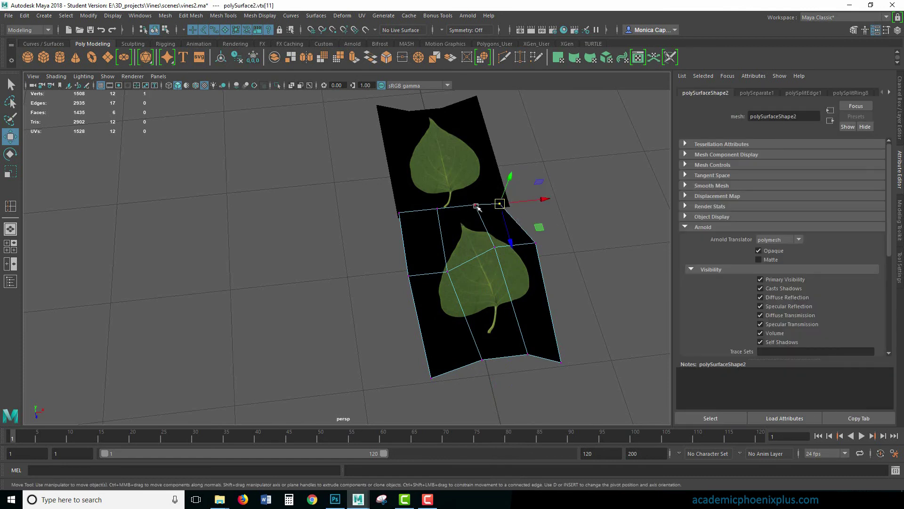
pyautogui.click(461, 205)
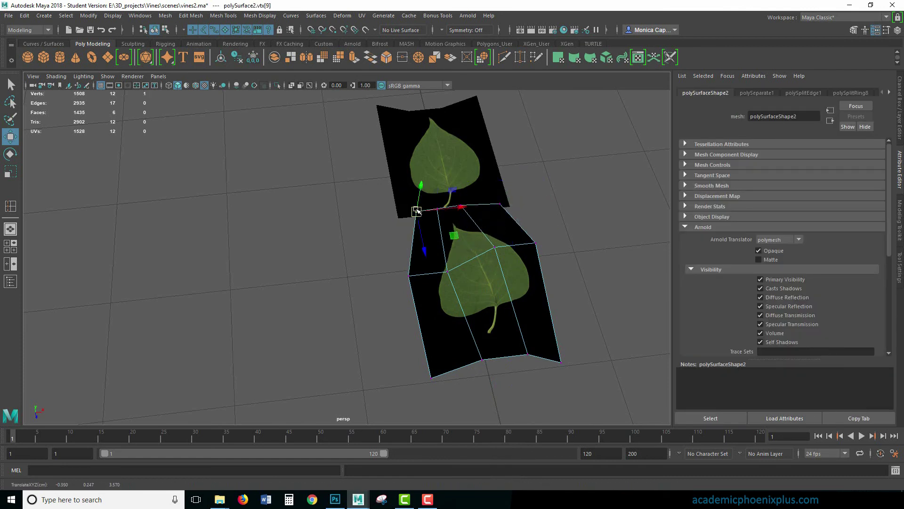
# - Reshape the upper leaf card by shifting a tip-edge vertex, pulling a side vertex inward and nudging a stem-end corner vertex
pyautogui.click(435, 168)
pyautogui.rightClick(451, 171)
pyautogui.click(407, 167)
pyautogui.click(414, 105)
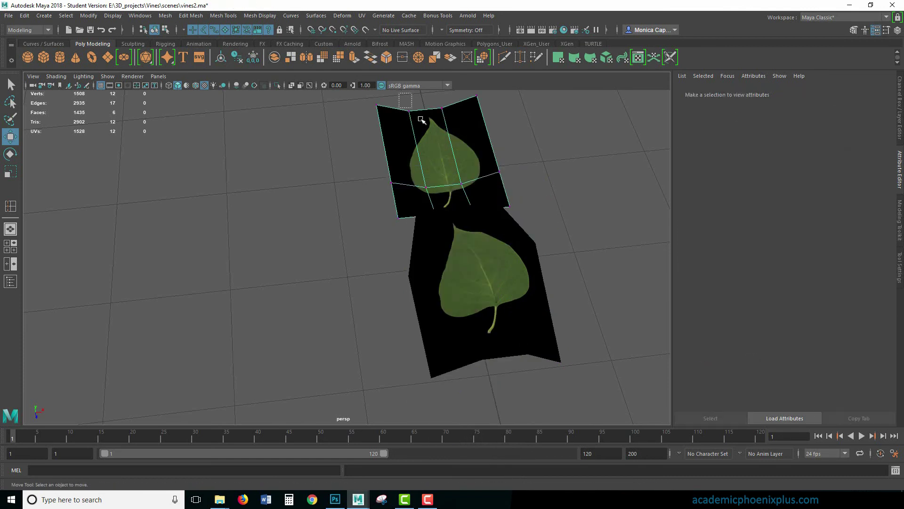
pyautogui.moveTo(500, 171); pyautogui.dragTo(488, 163)
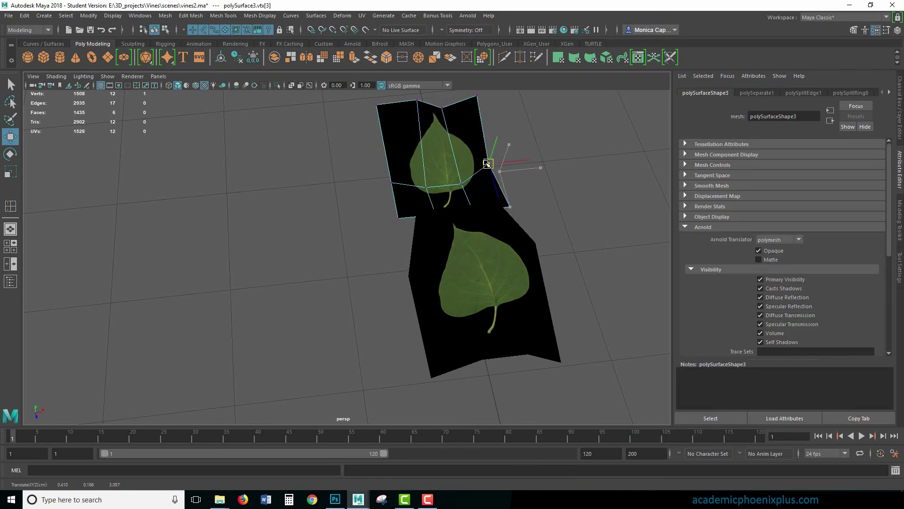
pyautogui.click(398, 218)
pyautogui.moveTo(398, 218); pyautogui.dragTo(402, 215)
# - Examine the two bent leaf cards from several angles and against the vine, wall and flower cards
pyautogui.moveTo(455, 168); pyautogui.dragTo(502, 153, button='right')
pyautogui.click(585, 207)
pyautogui.scroll(-3, 501, 183)
pyautogui.click(473, 242)
pyautogui.scroll(6, 475, 221)
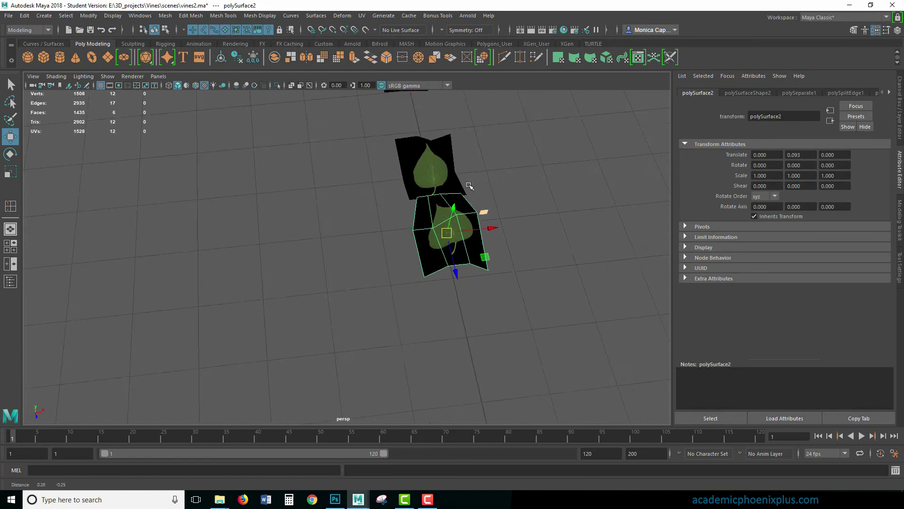
pyautogui.keyDown('alt'); pyautogui.moveTo(653, 179); pyautogui.dragTo(474, 295, button='middle'); pyautogui.keyUp('alt')
pyautogui.keyDown('alt'); pyautogui.moveTo(474, 295); pyautogui.dragTo(400, 269, button='right'); pyautogui.keyUp('alt')
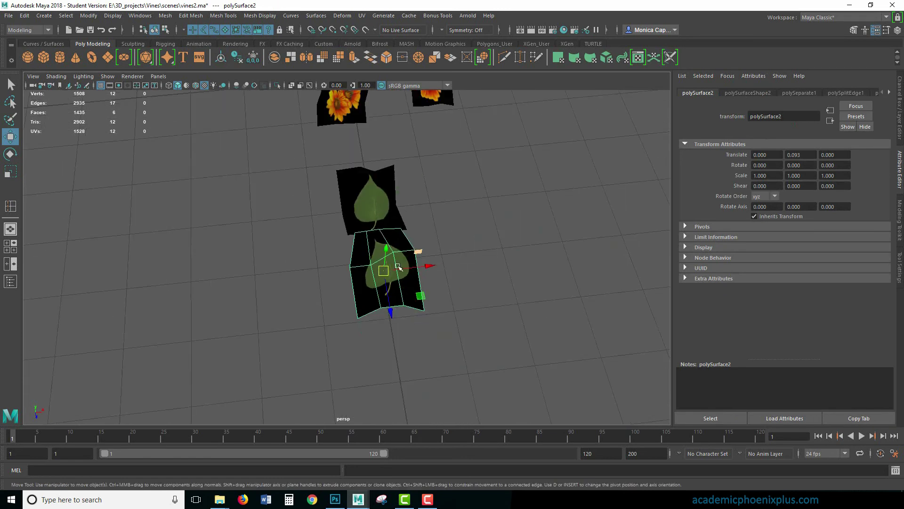
pyautogui.keyDown('alt'); pyautogui.moveTo(526, 292); pyautogui.dragTo(313, 194); pyautogui.keyUp('alt')
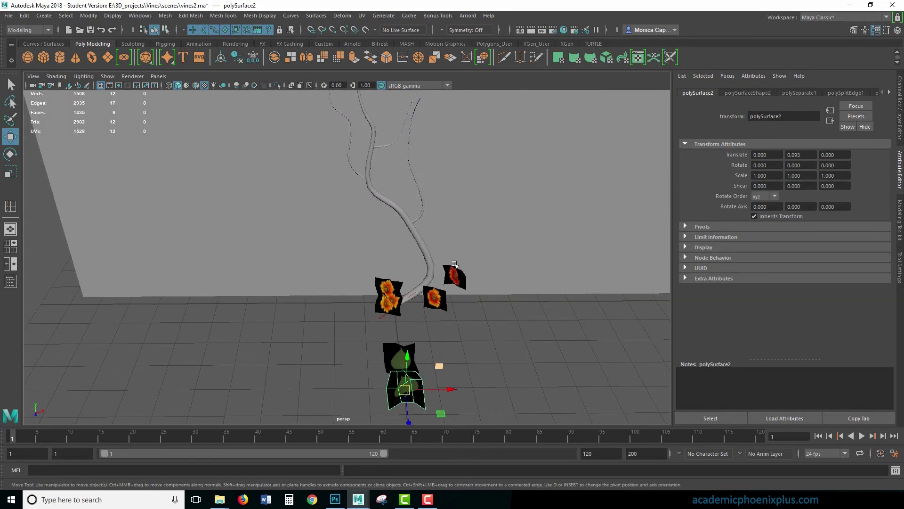
pyautogui.keyDown('alt'); pyautogui.moveTo(454, 264); pyautogui.dragTo(504, 176, button='middle'); pyautogui.keyUp('alt')
pyautogui.keyDown('alt'); pyautogui.moveTo(504, 176); pyautogui.dragTo(636, 242, button='right'); pyautogui.keyUp('alt')
pyautogui.keyDown('alt'); pyautogui.moveTo(636, 242); pyautogui.dragTo(595, 287); pyautogui.keyUp('alt')
pyautogui.keyDown('alt'); pyautogui.moveTo(595, 287); pyautogui.dragTo(508, 222, button='middle'); pyautogui.keyUp('alt')
pyautogui.keyDown('alt'); pyautogui.moveTo(509, 222); pyautogui.dragTo(541, 284); pyautogui.keyUp('alt')
pyautogui.keyDown('alt'); pyautogui.moveTo(541, 284); pyautogui.dragTo(499, 212, button='middle'); pyautogui.keyUp('alt')
pyautogui.keyDown('alt'); pyautogui.moveTo(499, 212); pyautogui.dragTo(607, 239, button='right'); pyautogui.keyUp('alt')
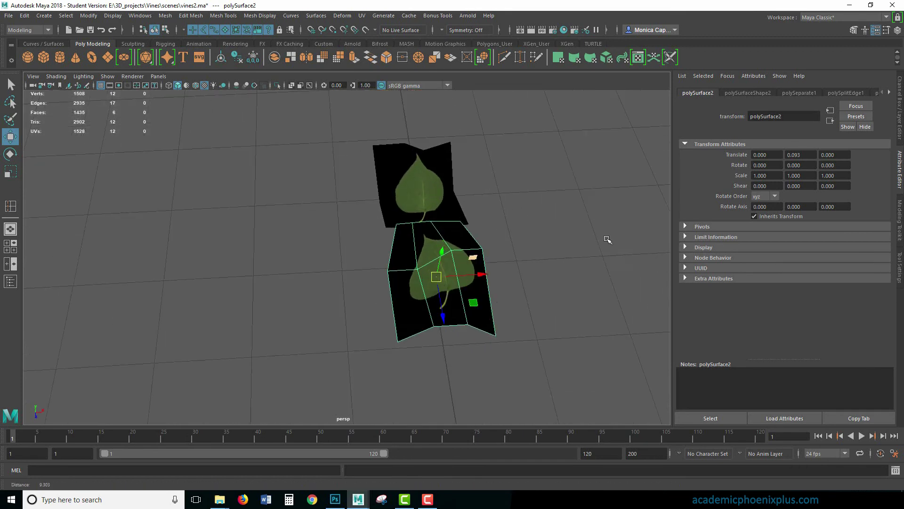
# - Move the pivot of each leaf card to its leaf's stem
pyautogui.scroll(3, 607, 240)
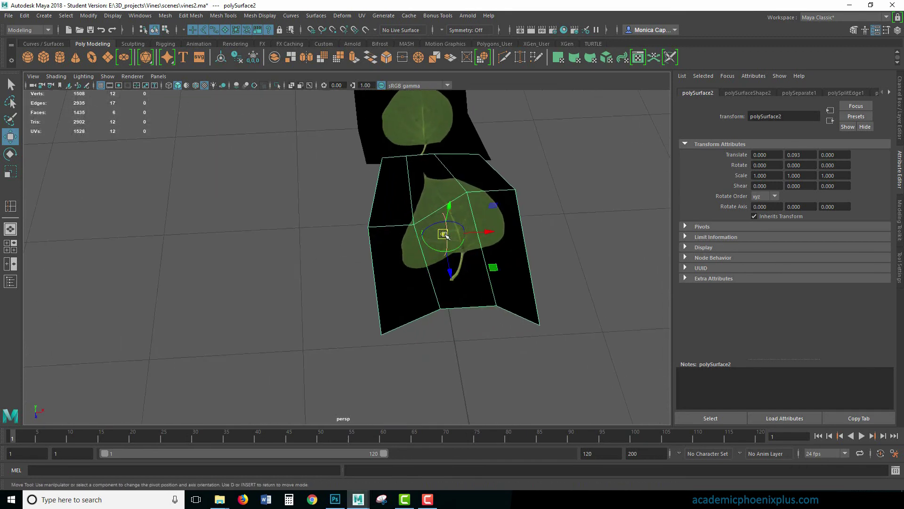
pyautogui.moveTo(445, 234); pyautogui.dragTo(465, 246)
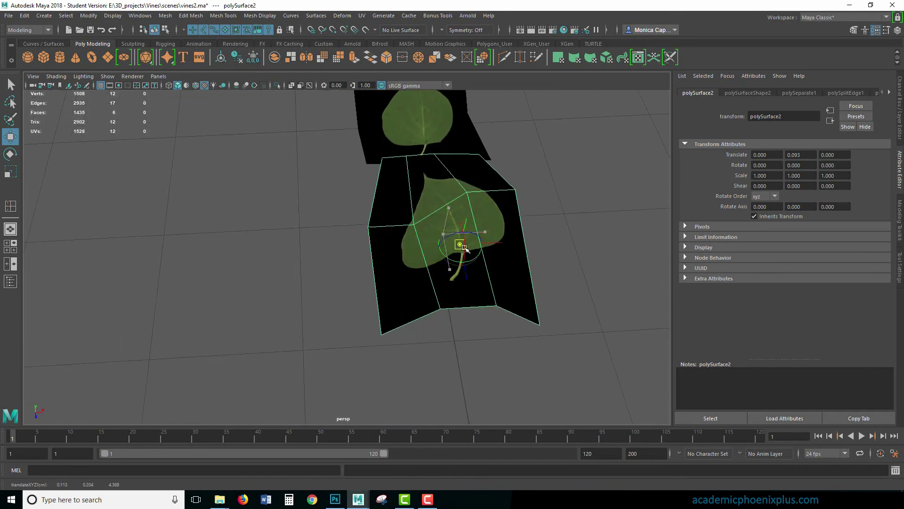
pyautogui.click(425, 141)
pyautogui.moveTo(416, 104); pyautogui.dragTo(425, 144)
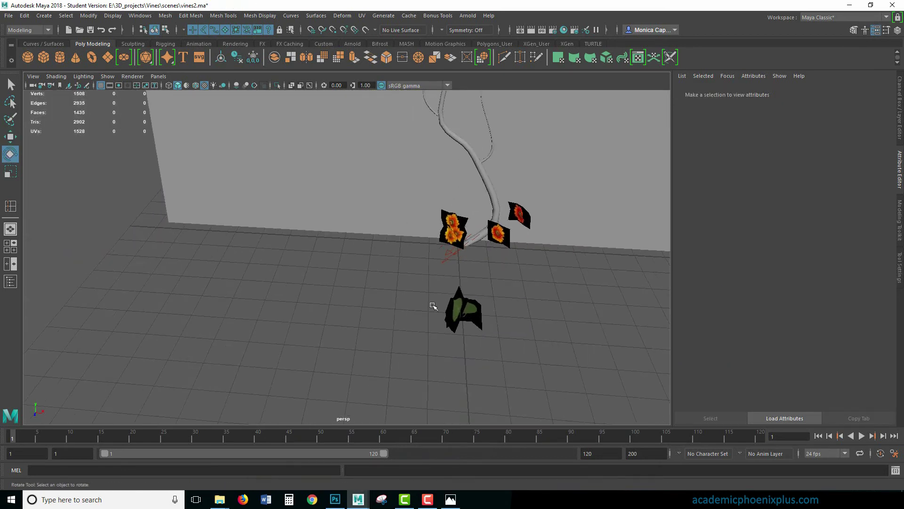
# - Scale both leaf cards uniformly to 2.415 and raise them to a Translate Y of 2.585
pyautogui.click(459, 310)
pyautogui.press('r')
pyautogui.moveTo(467, 314); pyautogui.dragTo(563, 290)
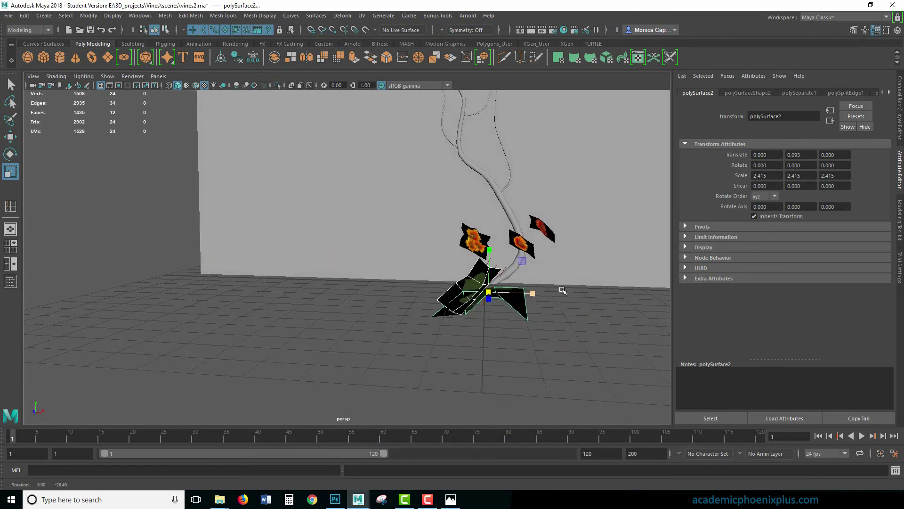
pyautogui.press('w')
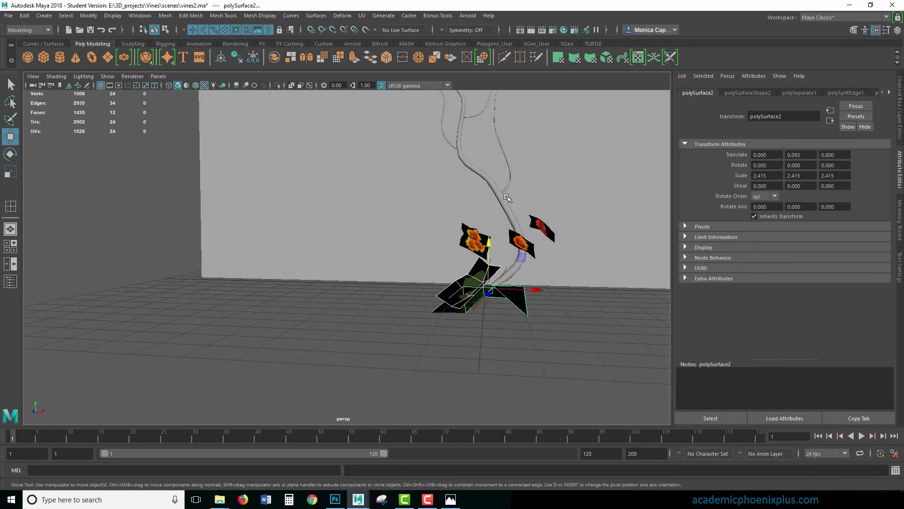
pyautogui.press('e')
pyautogui.press('w')
pyautogui.moveTo(503, 197); pyautogui.dragTo(503, 193, button='middle')
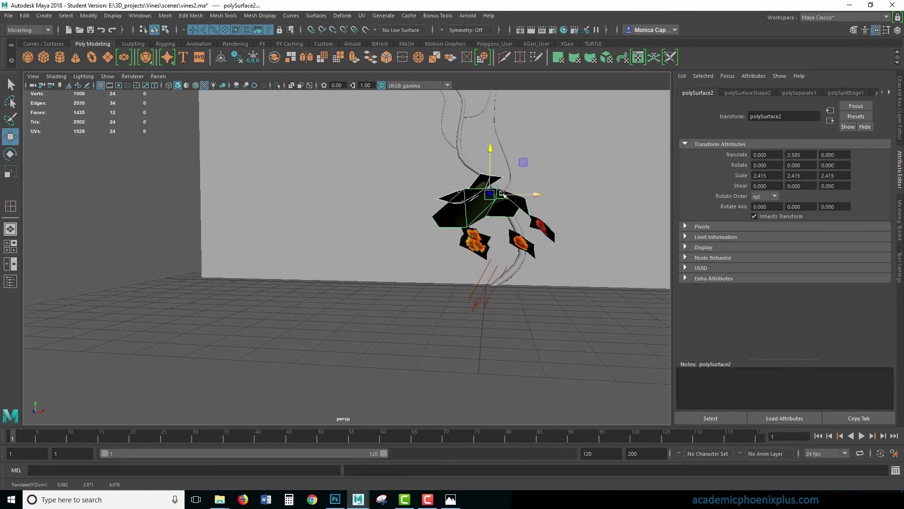
pyautogui.keyDown('alt'); pyautogui.moveTo(546, 193); pyautogui.dragTo(495, 230); pyautogui.keyUp('alt')
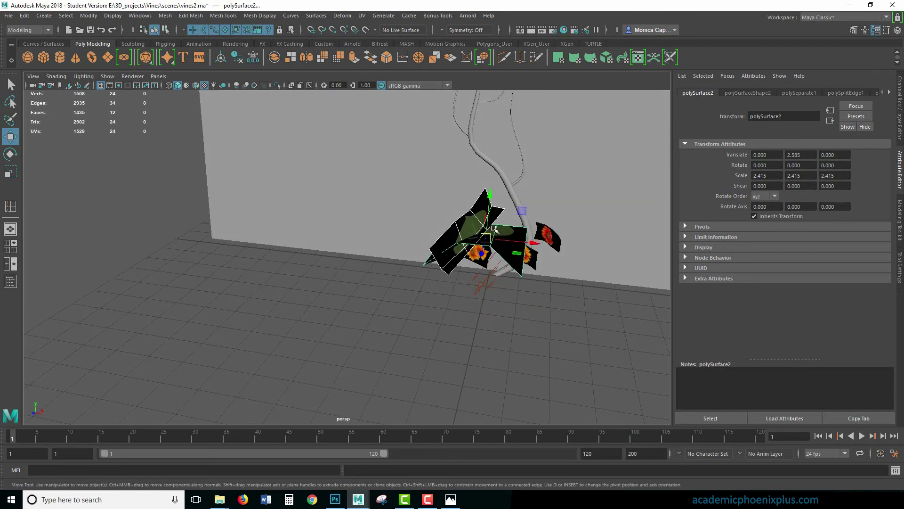
# - Try to move both leaf cards onto the vine and rotate them to fit against it
pyautogui.middleClick(513, 183)
pyautogui.press('e')
pyautogui.moveTo(538, 201)
pyautogui.mouseDown()
pyautogui.moveTo(575, 178)
pyautogui.moveTo(511, 209)
pyautogui.moveTo(544, 137)
pyautogui.moveTo(490, 148)
pyautogui.moveTo(541, 202)
pyautogui.mouseUp()
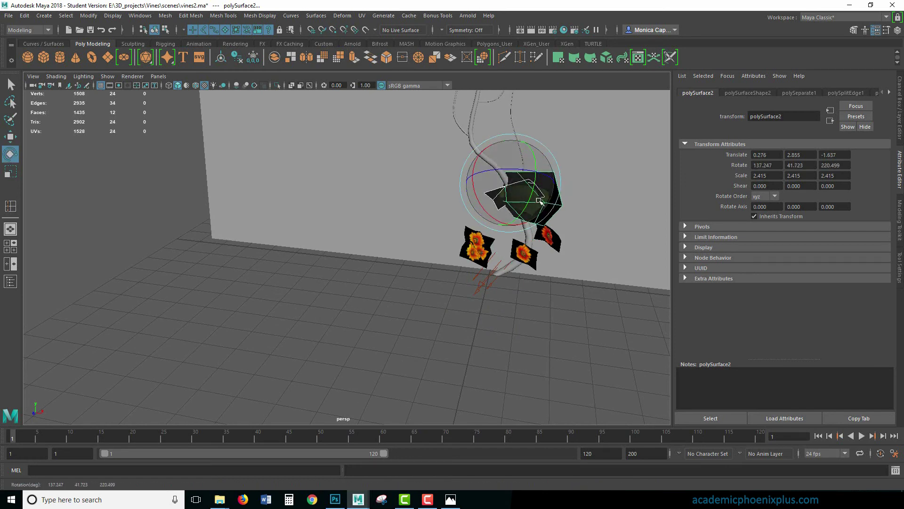
pyautogui.click(542, 282)
pyautogui.click(537, 207)
pyautogui.press('f')
pyautogui.keyDown('alt'); pyautogui.moveTo(442, 204); pyautogui.dragTo(541, 207); pyautogui.keyUp('alt')
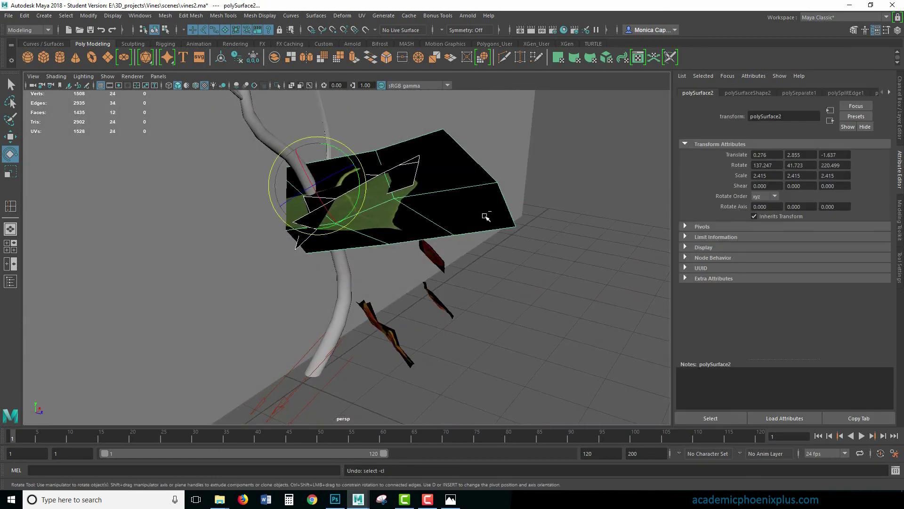
# - Undo the trial move and rotation of both leaf cards
pyautogui.hotkey('ctrl', 'z')
pyautogui.hotkey('ctrl', 'z')
pyautogui.hotkey('ctrl', 'z')
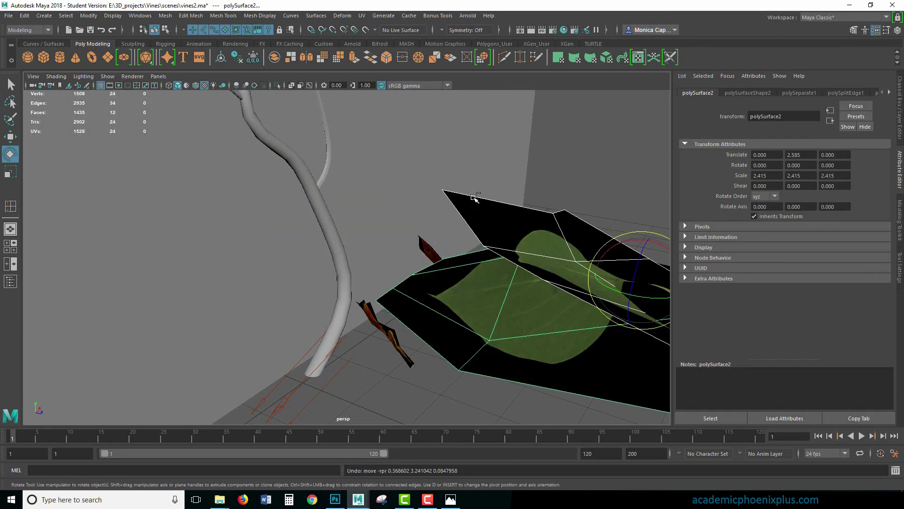
# - Create a polygon cube and move it beside the wider leaf card
pyautogui.keyDown('alt'); pyautogui.moveTo(539, 207); pyautogui.dragTo(489, 213); pyautogui.keyUp('alt')
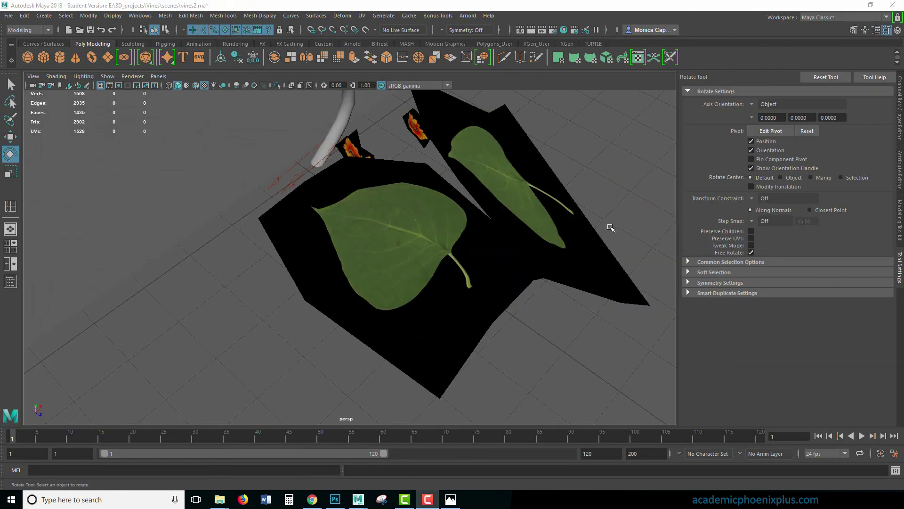
pyautogui.click(483, 259)
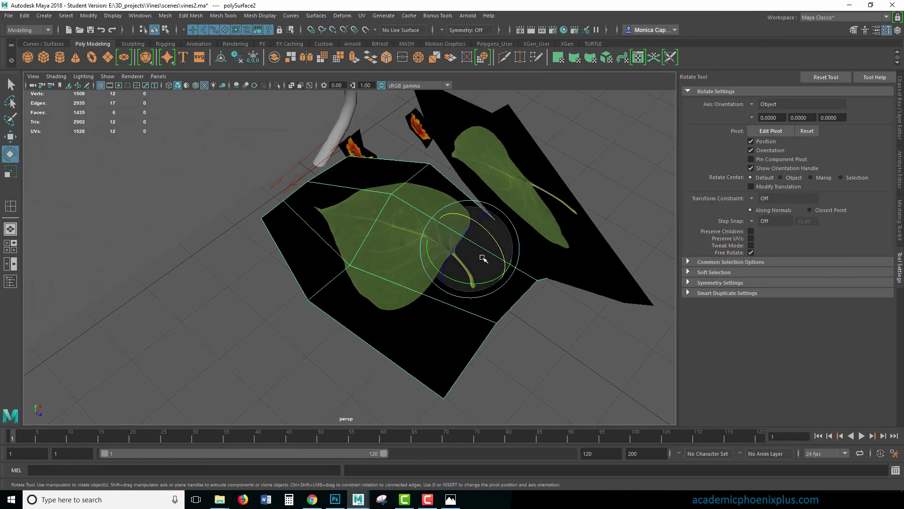
pyautogui.moveTo(501, 251)
pyautogui.mouseDown()
pyautogui.moveTo(473, 233)
pyautogui.moveTo(487, 273)
pyautogui.moveTo(521, 284)
pyautogui.moveTo(427, 221)
pyautogui.moveTo(501, 262)
pyautogui.moveTo(462, 323)
pyautogui.moveTo(499, 353)
pyautogui.mouseUp()
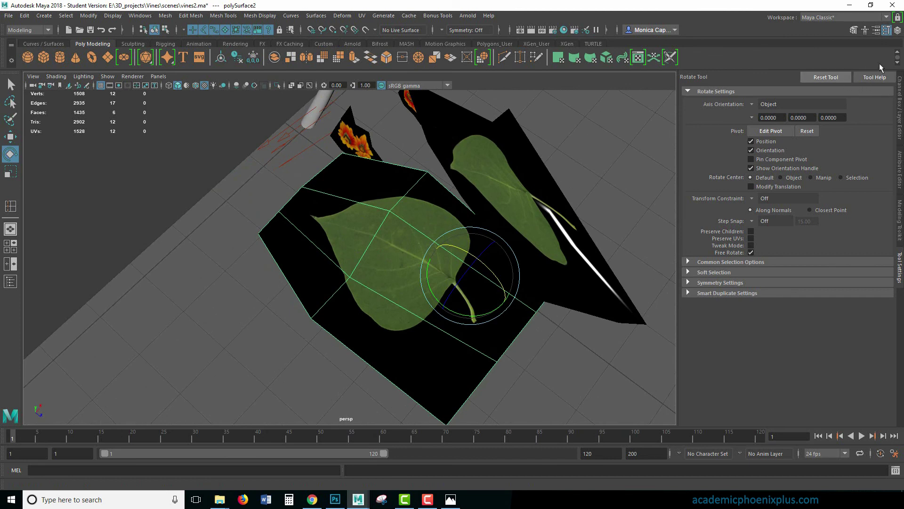
pyautogui.moveTo(485, 255); pyautogui.dragTo(407, 249)
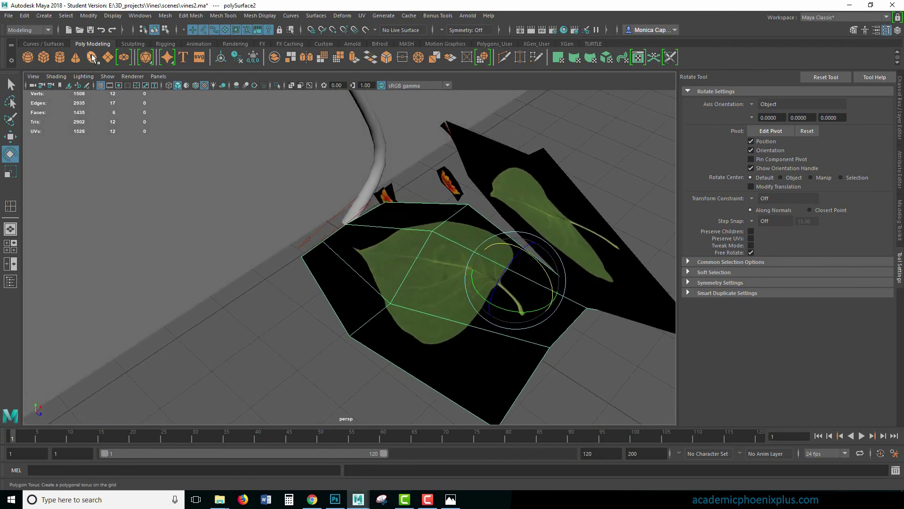
pyautogui.click(50, 59)
pyautogui.press('w')
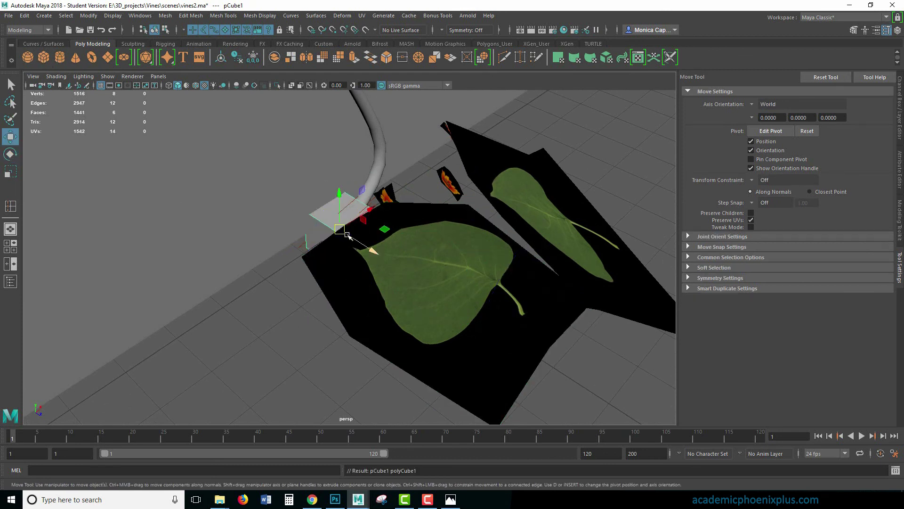
pyautogui.moveTo(364, 213); pyautogui.dragTo(309, 248)
# - Combine the cube and the wider leaf card into one mesh, and separate them again
pyautogui.keyDown('shift'); pyautogui.click(362, 307); pyautogui.keyUp('shift')
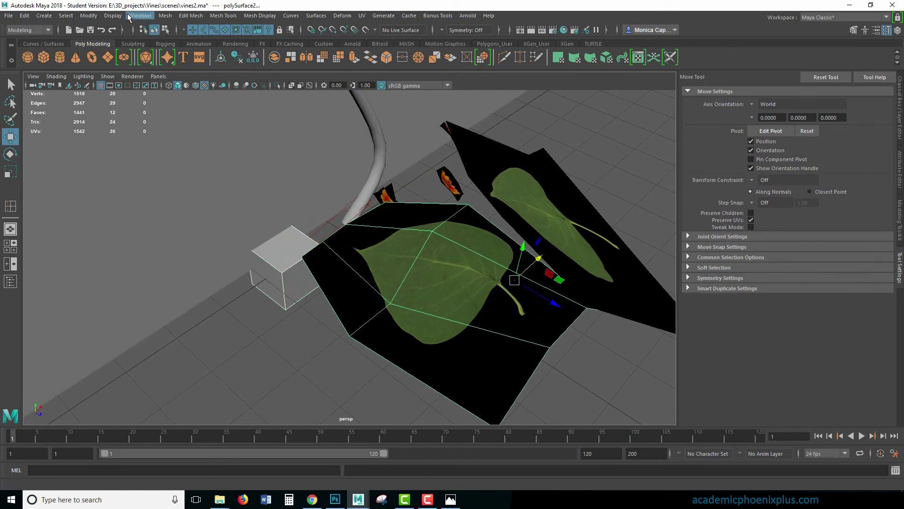
pyautogui.click(164, 16)
pyautogui.click(187, 50)
pyautogui.click(305, 351)
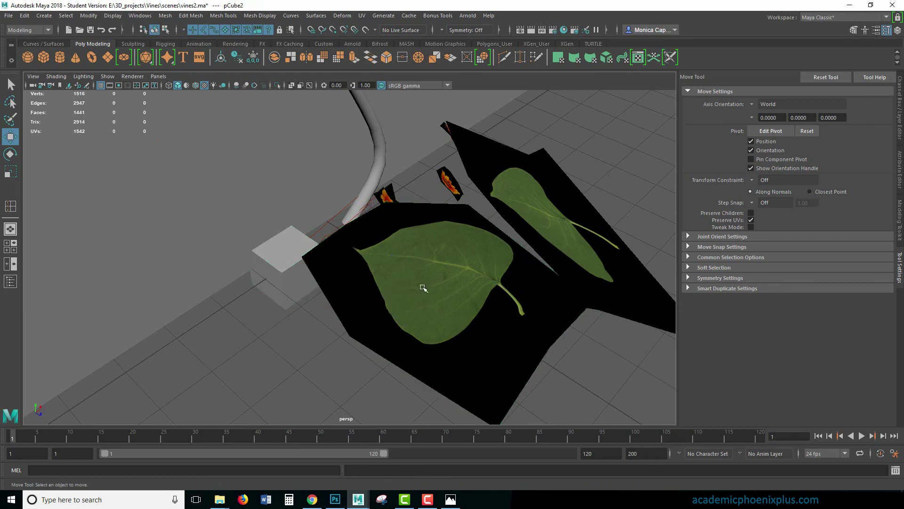
pyautogui.hotkey('ctrl', 'z')
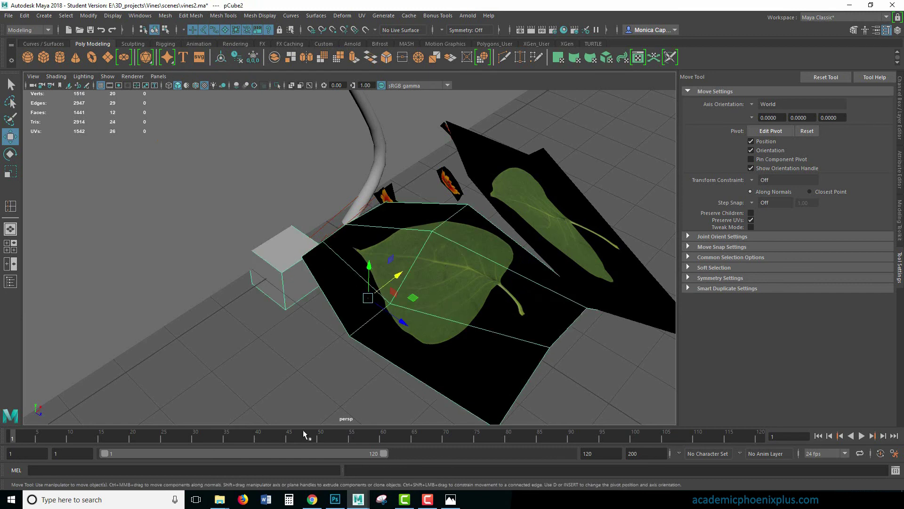
pyautogui.click(165, 16)
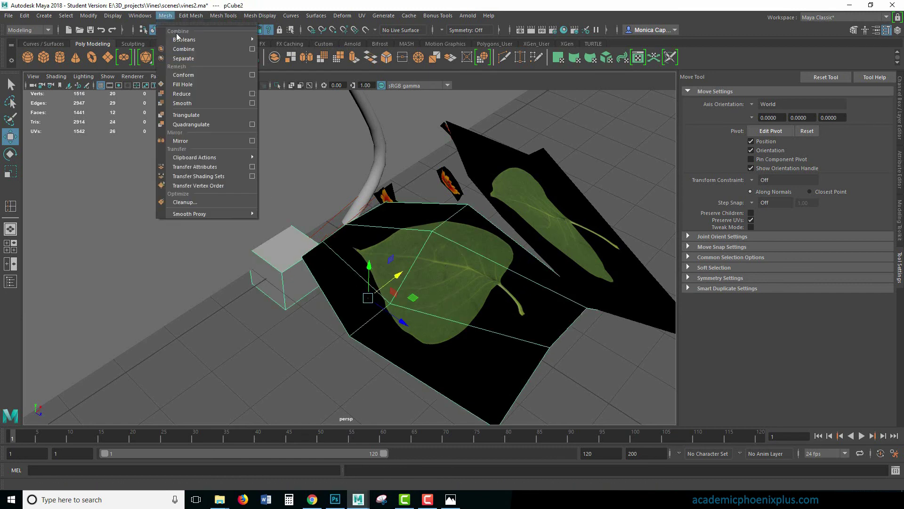
pyautogui.click(193, 58)
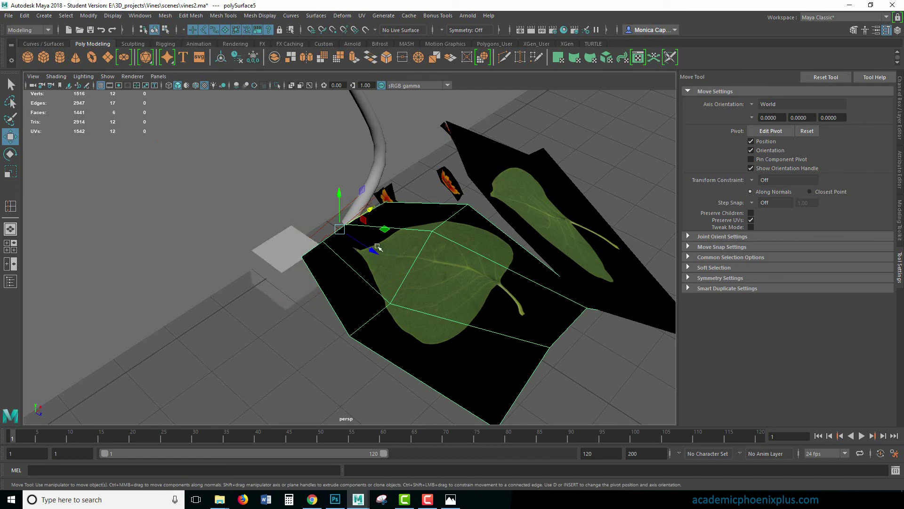
# - Center the pivot of the separated wider leaf card and rotate it about -18.6 degrees around X
pyautogui.click(89, 16)
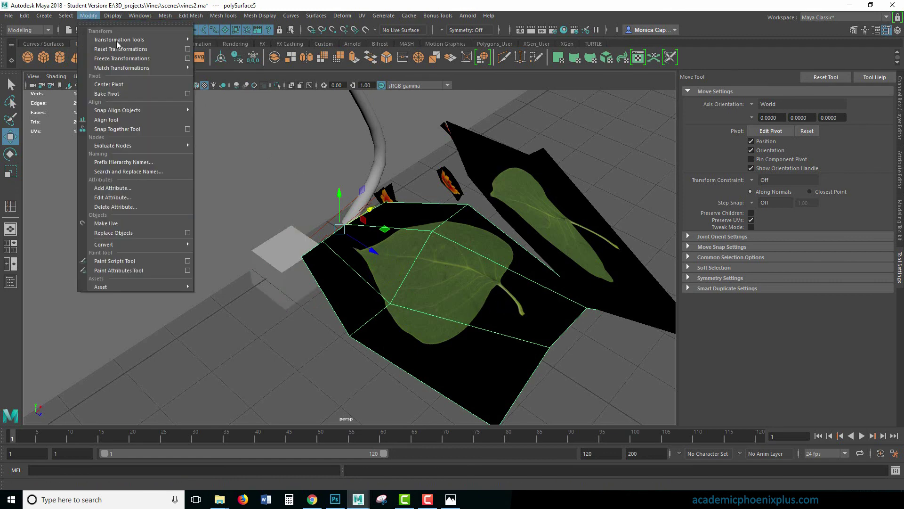
pyautogui.click(145, 93)
pyautogui.press('e')
pyautogui.moveTo(469, 267); pyautogui.dragTo(288, 276)
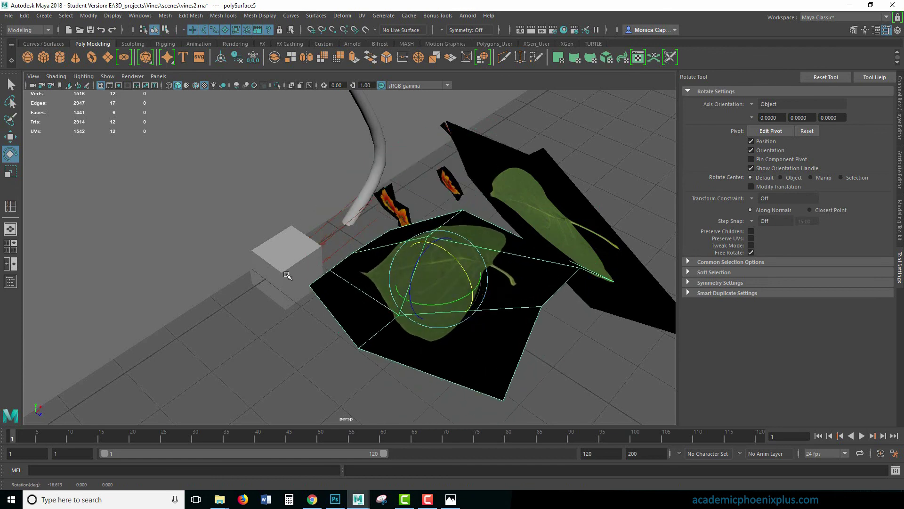
# - Delete the cube and rotate the narrower leaf card to a Rotate Y of -62.84
pyautogui.click(294, 280)
pyautogui.click(549, 217)
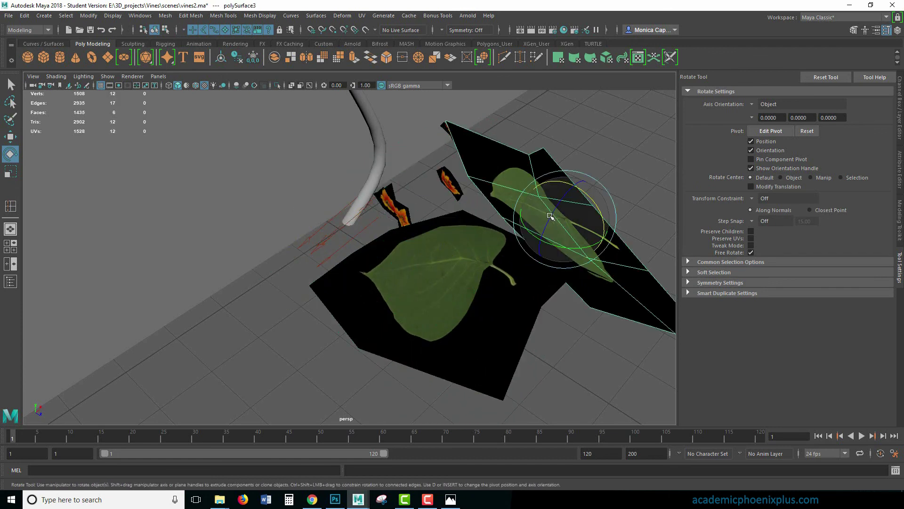
pyautogui.keyDown('alt'); pyautogui.moveTo(591, 241); pyautogui.dragTo(518, 212); pyautogui.keyUp('alt')
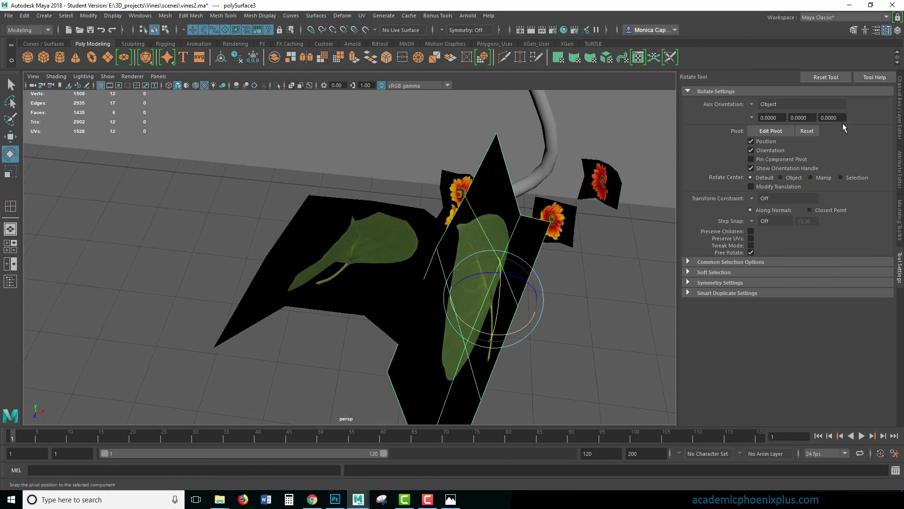
pyautogui.click(900, 109)
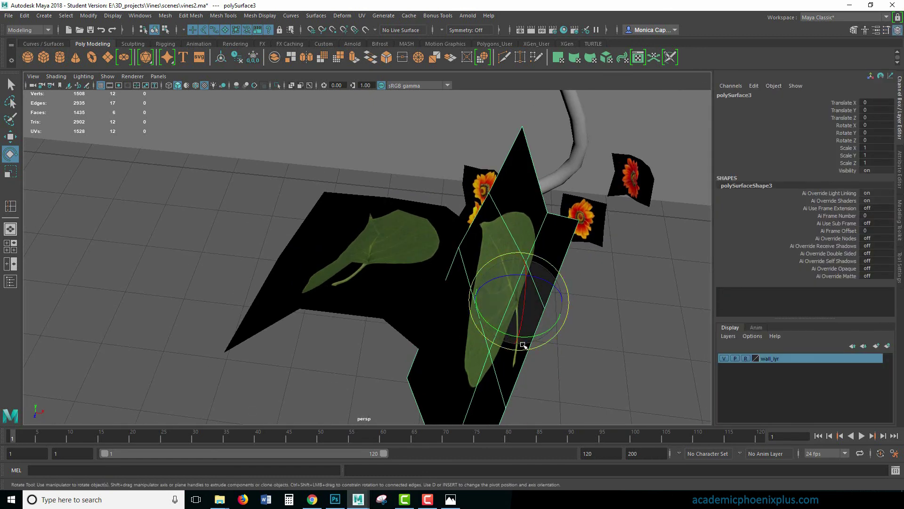
pyautogui.moveTo(519, 343); pyautogui.dragTo(514, 336)
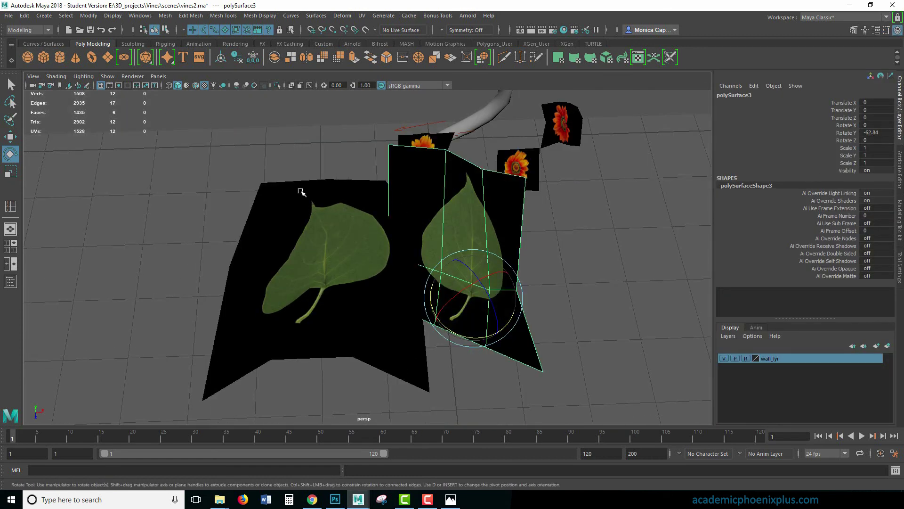
# - Combine the narrower leaf card with a new polygon cube, and separate the two meshes again
pyautogui.keyDown('shift'); pyautogui.click(476, 290); pyautogui.keyUp('shift')
pyautogui.click(165, 15)
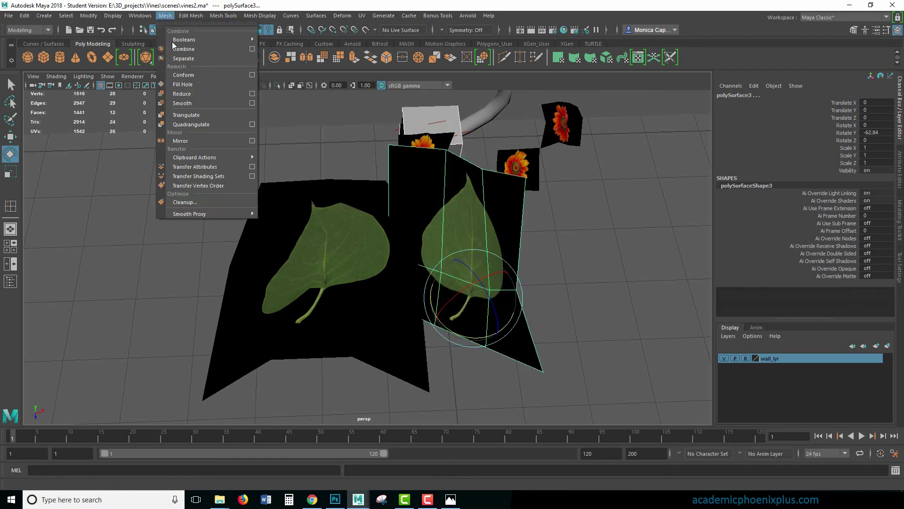
pyautogui.click(199, 50)
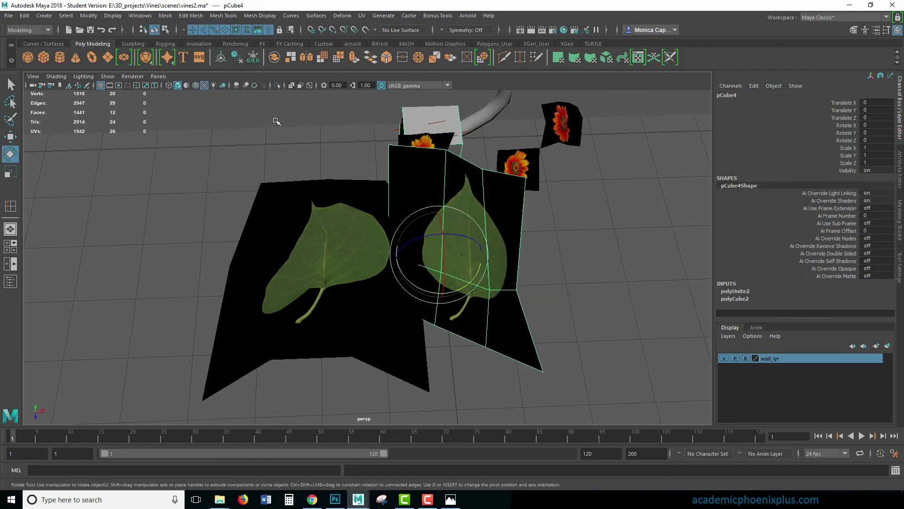
pyautogui.click(165, 15)
pyautogui.click(186, 60)
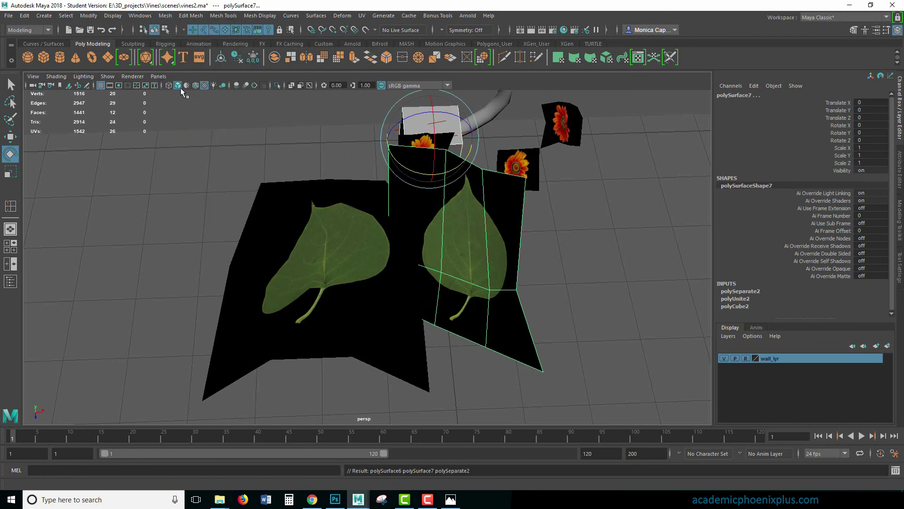
# - Center the pivot of the narrower leaf card that was separated from the cube
pyautogui.click(533, 278)
pyautogui.click(478, 272)
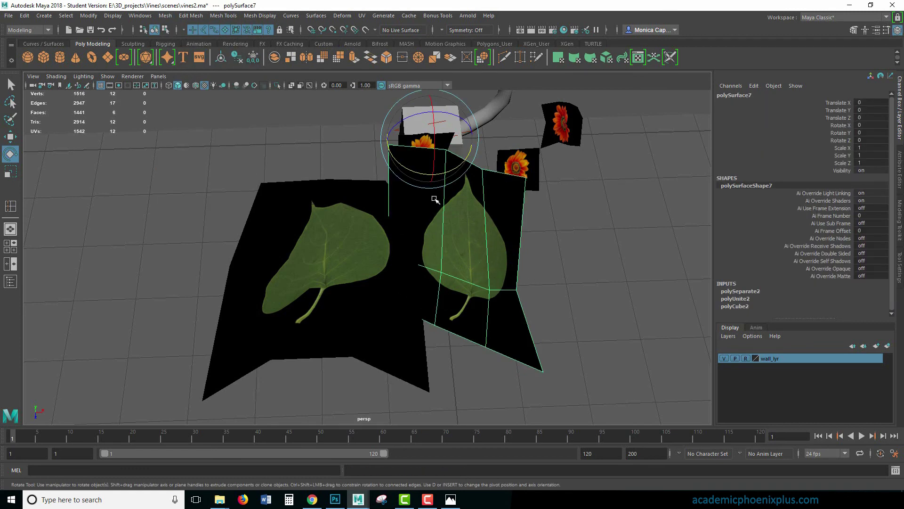
pyautogui.click(89, 16)
pyautogui.click(137, 105)
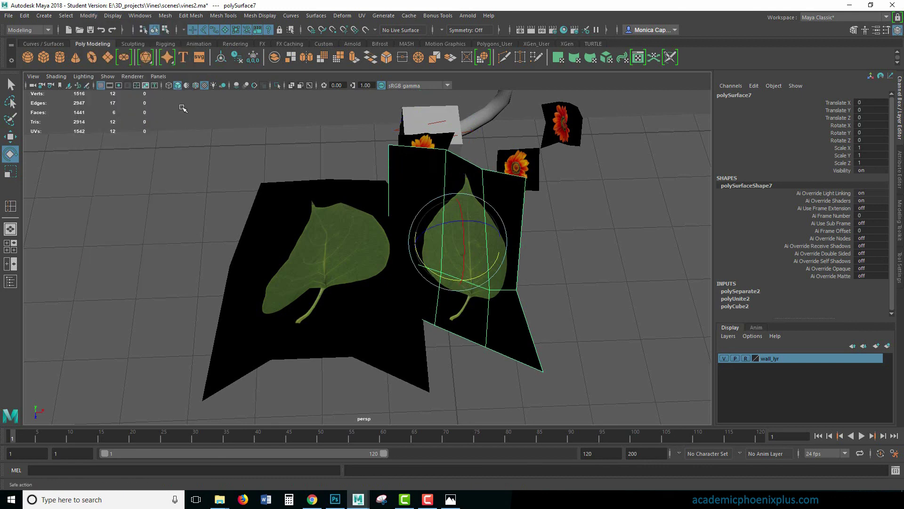
# - Rotate the narrower leaf card to about -38, -30 and 22 degrees in X, Y and Z, and delete the cube
pyautogui.moveTo(476, 263); pyautogui.dragTo(448, 244)
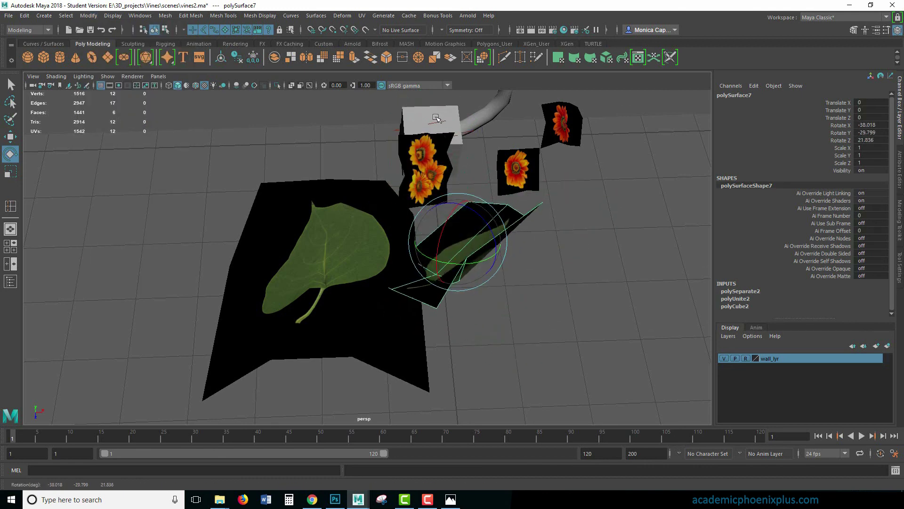
pyautogui.click(436, 134)
pyautogui.click(390, 154)
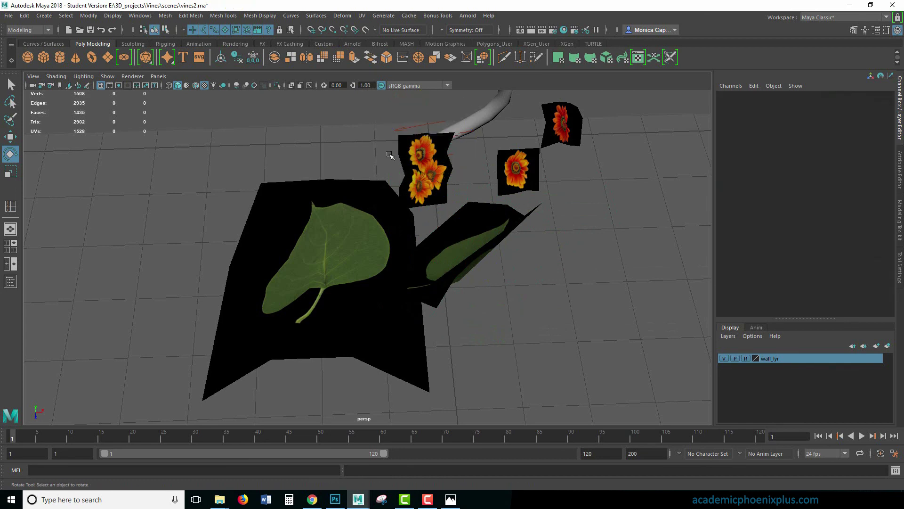
# - Move the wider leaf card's pivot down to the end of the leaf's stem
pyautogui.click(347, 262)
pyautogui.keyDown('alt'); pyautogui.moveTo(573, 252); pyautogui.dragTo(422, 262); pyautogui.keyUp('alt')
pyautogui.press('w')
pyautogui.press('d')
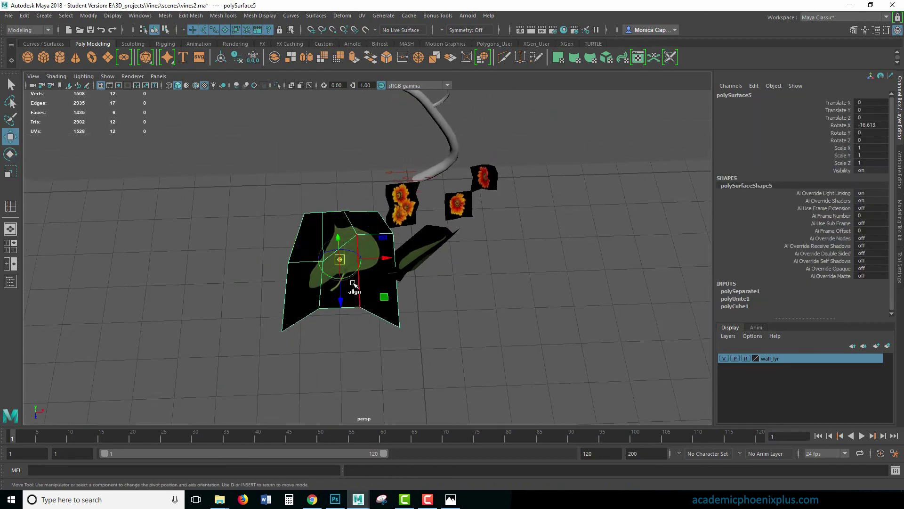
pyautogui.moveTo(346, 257); pyautogui.dragTo(343, 281)
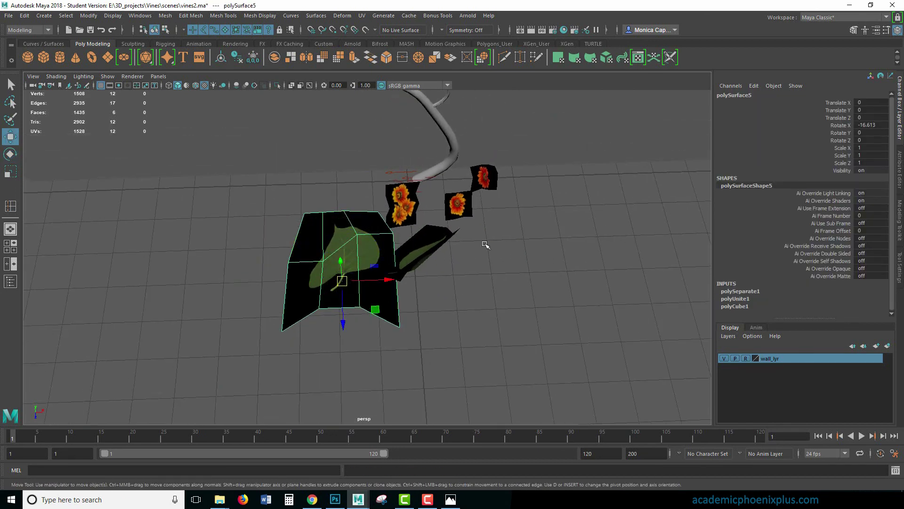
# - Snap the wider leaf card by its stem onto the vine and rotate it to about -204.5, -9.1 and -182.7 degrees
pyautogui.press('v')
pyautogui.moveTo(431, 107); pyautogui.dragTo(432, 105, button='middle')
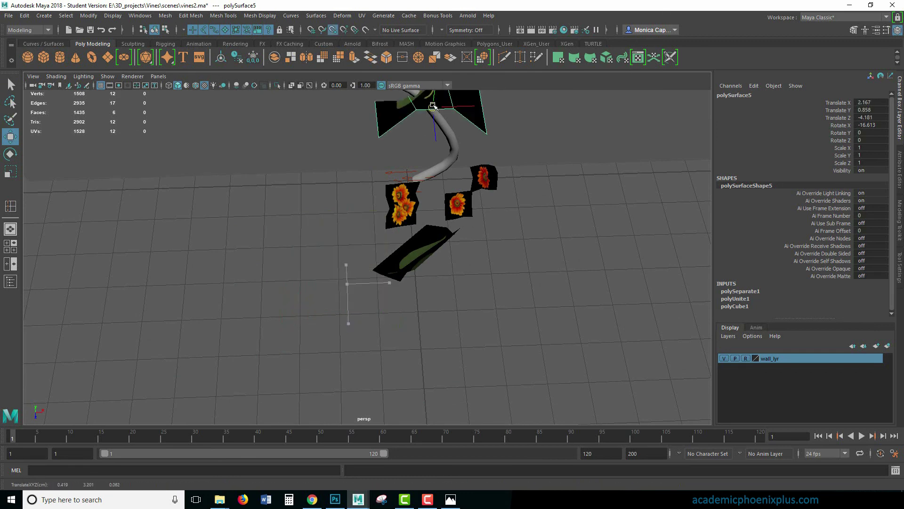
pyautogui.press('e')
pyautogui.moveTo(438, 134); pyautogui.dragTo(382, 135)
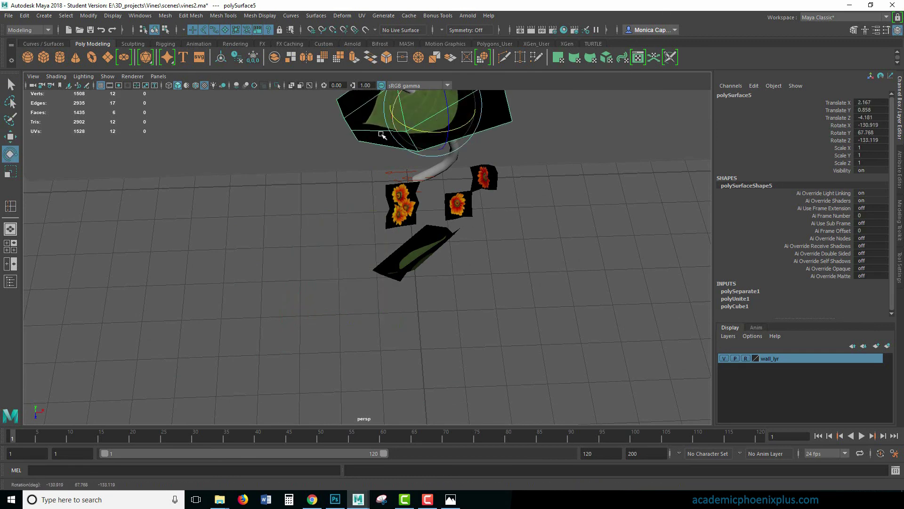
pyautogui.keyDown('alt'); pyautogui.moveTo(428, 151); pyautogui.dragTo(412, 234, button='middle'); pyautogui.keyUp('alt')
pyautogui.moveTo(401, 220); pyautogui.dragTo(422, 206)
pyautogui.click(511, 272)
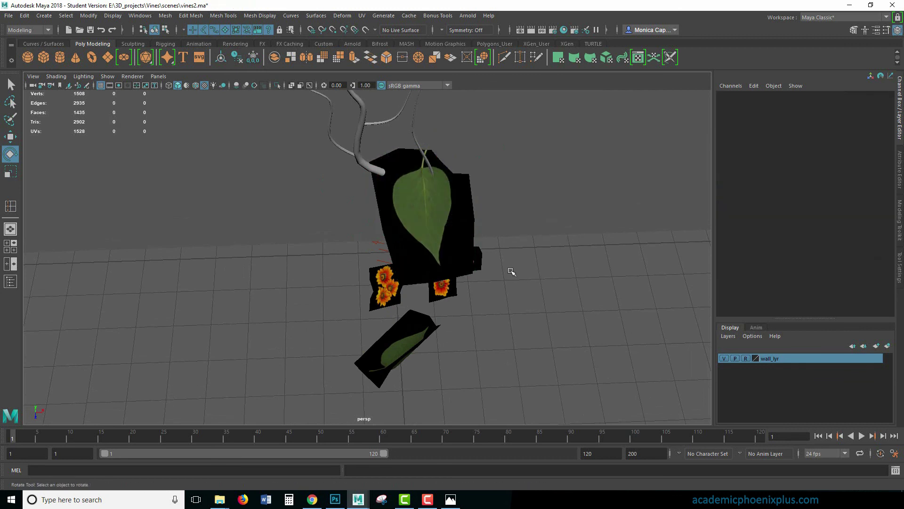
# - Scale the wider leaf card uniformly to about 0.678 and shift it sideways to a Translate X of 2.4
pyautogui.press('r')
pyautogui.click(429, 205)
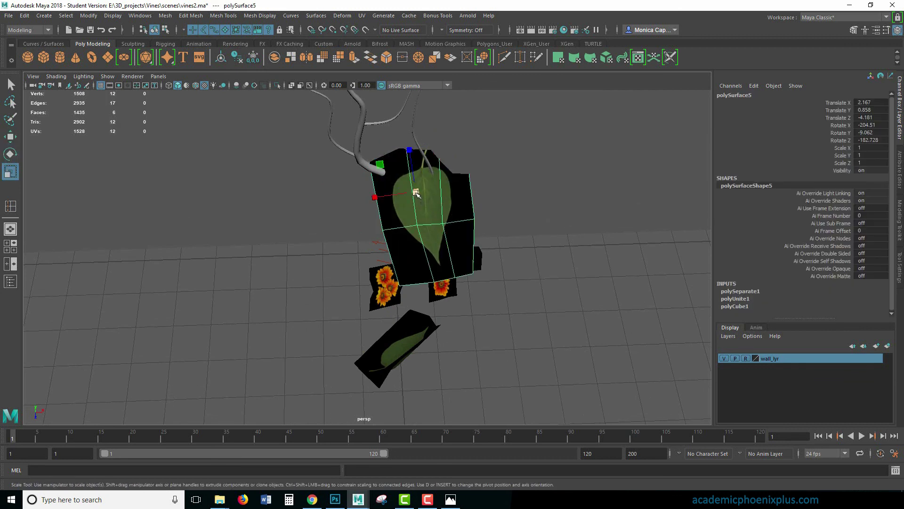
pyautogui.moveTo(379, 197)
pyautogui.mouseDown(button='middle')
pyautogui.moveTo(379, 189)
pyautogui.moveTo(371, 194)
pyautogui.mouseUp(button='middle')
pyautogui.press('w')
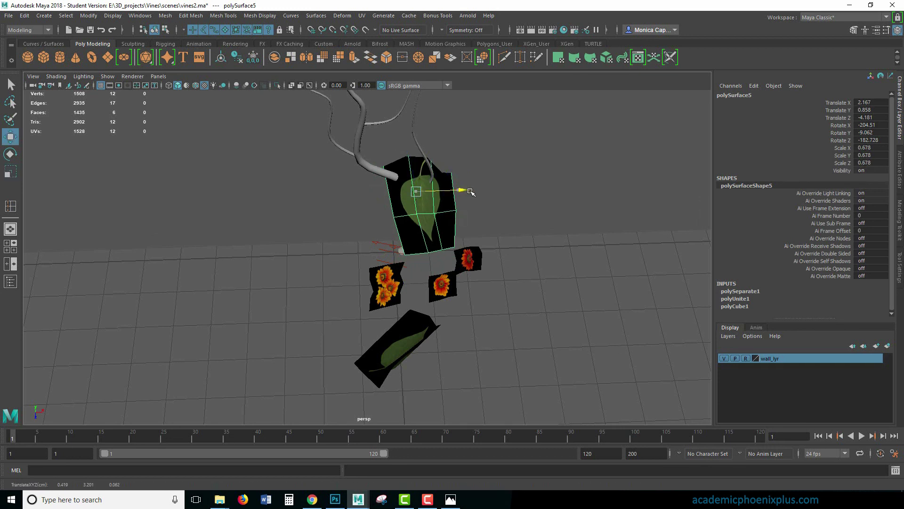
pyautogui.moveTo(464, 191); pyautogui.dragTo(476, 191)
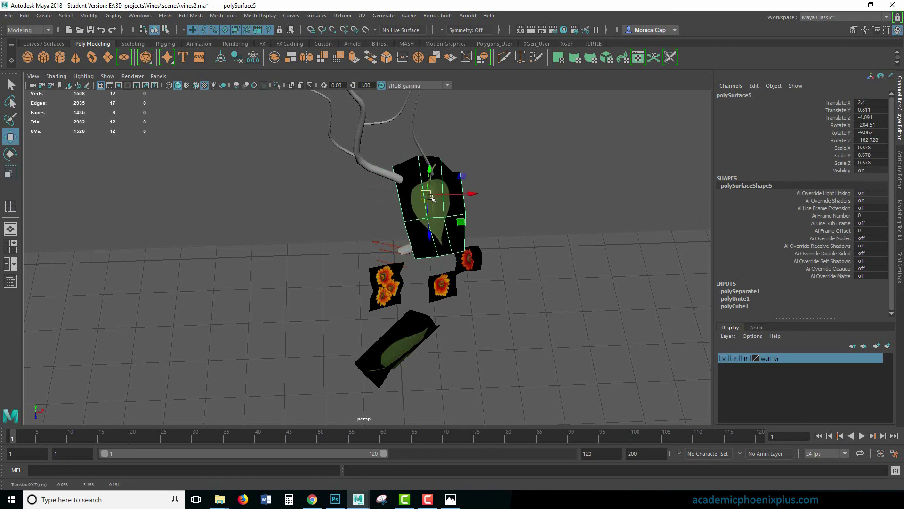
# - Snap the narrower leaf card by its stem onto the thick vine branch and rotate it to about -222, 10 and 220 degrees
pyautogui.click(408, 339)
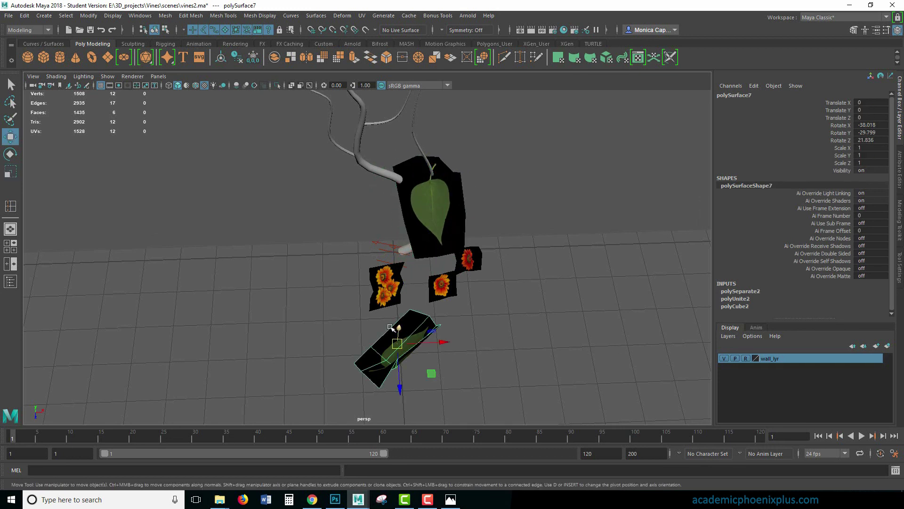
pyautogui.middleClick(376, 168)
pyautogui.press('e')
pyautogui.moveTo(404, 179); pyautogui.dragTo(316, 209)
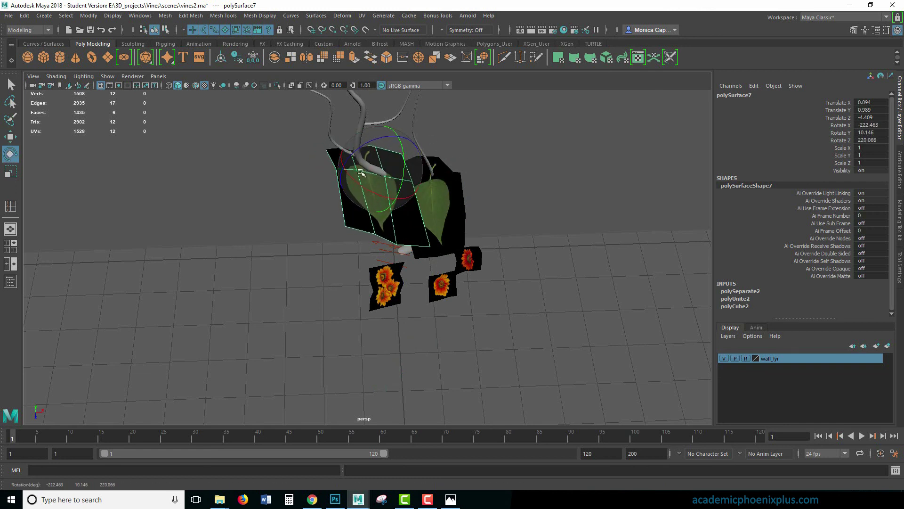
# - Move the narrower leaf card along the vine to about -0.277, 0.542 and -4.95 in X, Y and Z
pyautogui.press('w')
pyautogui.moveTo(360, 172); pyautogui.dragTo(374, 176)
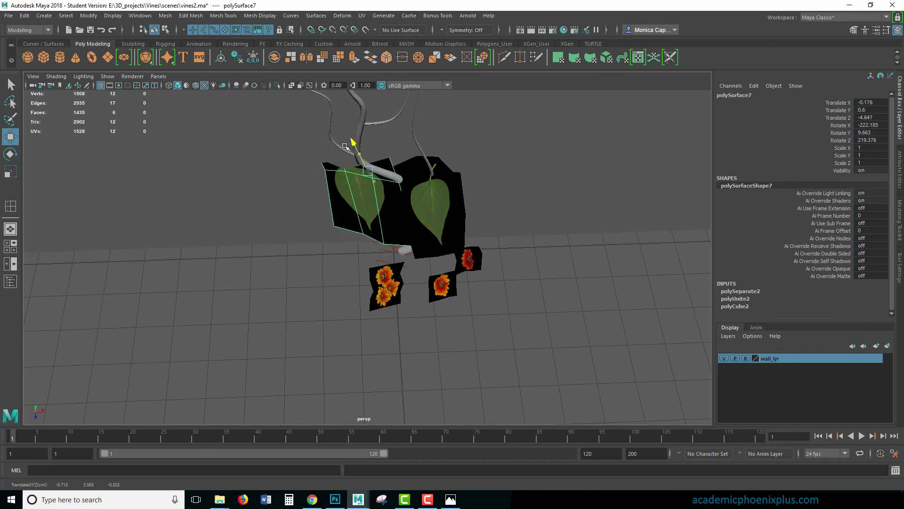
pyautogui.moveTo(345, 146); pyautogui.dragTo(341, 137)
# - Move the narrower leaf card against the vine at about -0.257, 1.486, -4.232 and rotate it to about -237.5, 36.8, 207 degrees
pyautogui.press('f')
pyautogui.keyDown('alt'); pyautogui.moveTo(464, 191); pyautogui.dragTo(354, 201, button='right'); pyautogui.keyUp('alt')
pyautogui.keyDown('alt'); pyautogui.moveTo(353, 200); pyautogui.dragTo(433, 207); pyautogui.keyUp('alt')
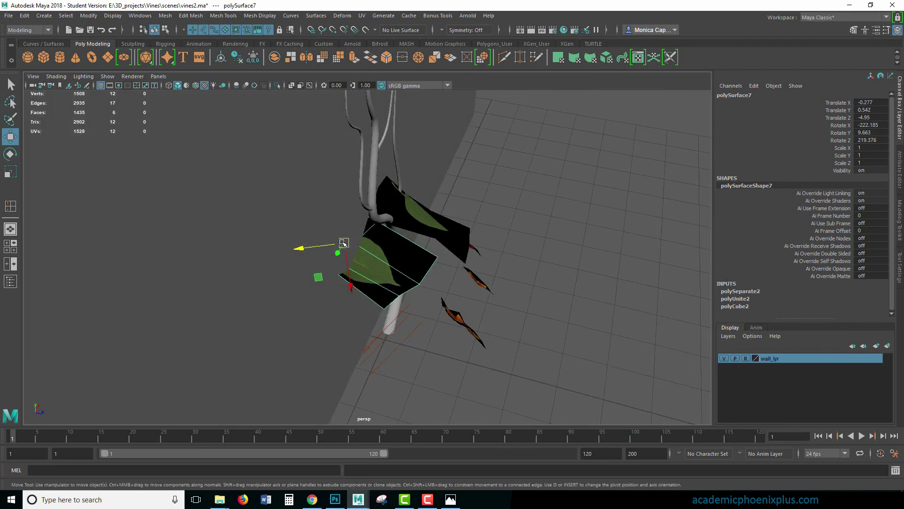
pyautogui.moveTo(343, 242); pyautogui.dragTo(374, 225)
pyautogui.press('e')
pyautogui.moveTo(404, 186); pyautogui.dragTo(384, 211)
pyautogui.press('w')
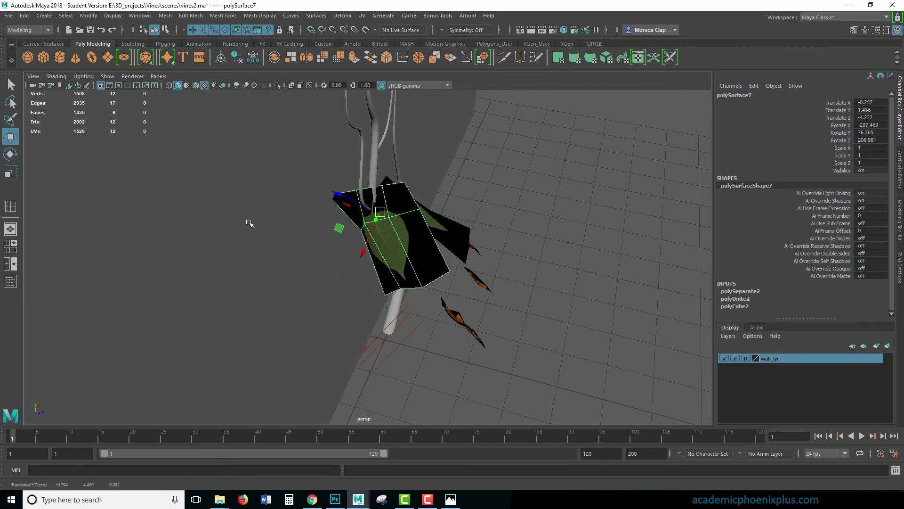
# - Open the Move tool settings and reset the tool to its defaults
pyautogui.doubleClick(11, 137)
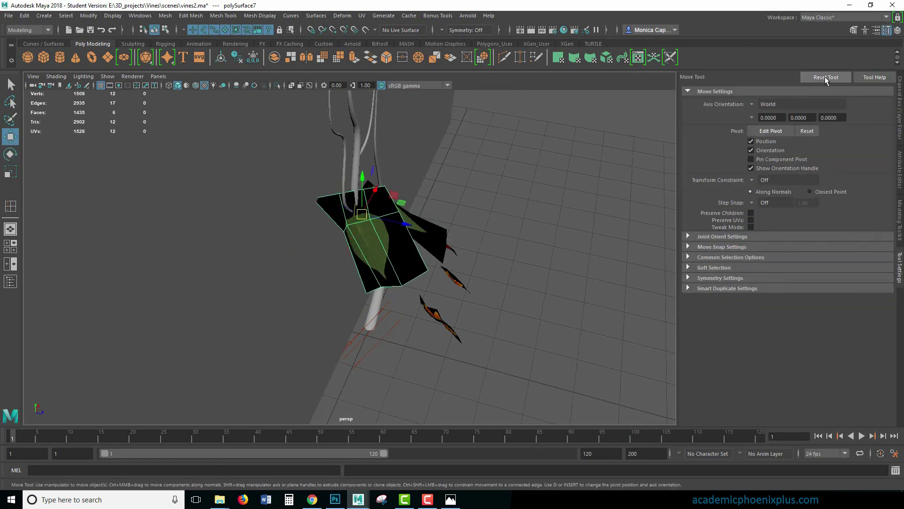
pyautogui.click(521, 233)
pyautogui.keyDown('alt'); pyautogui.moveTo(522, 233); pyautogui.dragTo(453, 215); pyautogui.keyUp('alt')
# - Rotate the single red flower card flower1_geo beside the vine to a new angle
pyautogui.keyDown('alt'); pyautogui.moveTo(455, 339); pyautogui.dragTo(524, 296); pyautogui.keyUp('alt')
pyautogui.click(492, 332)
pyautogui.press('e')
pyautogui.keyDown('alt'); pyautogui.moveTo(587, 328); pyautogui.dragTo(496, 365); pyautogui.keyUp('alt')
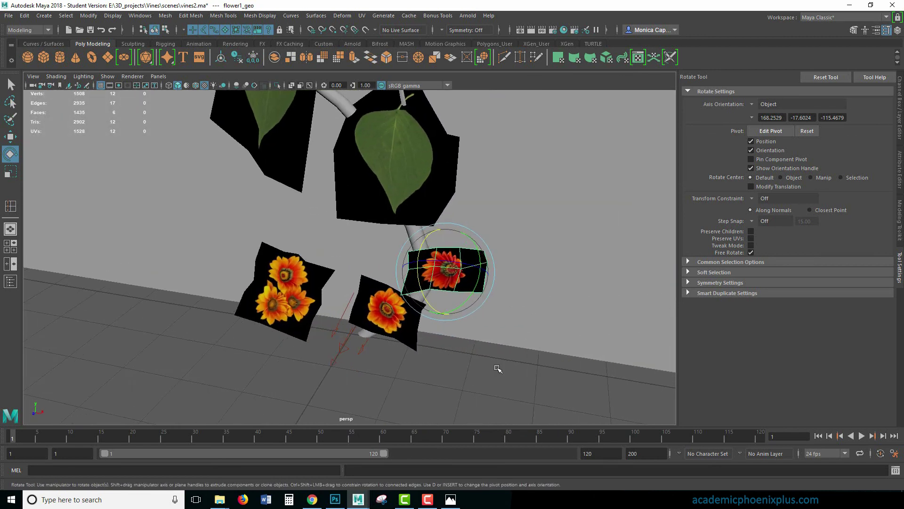
pyautogui.click(473, 409)
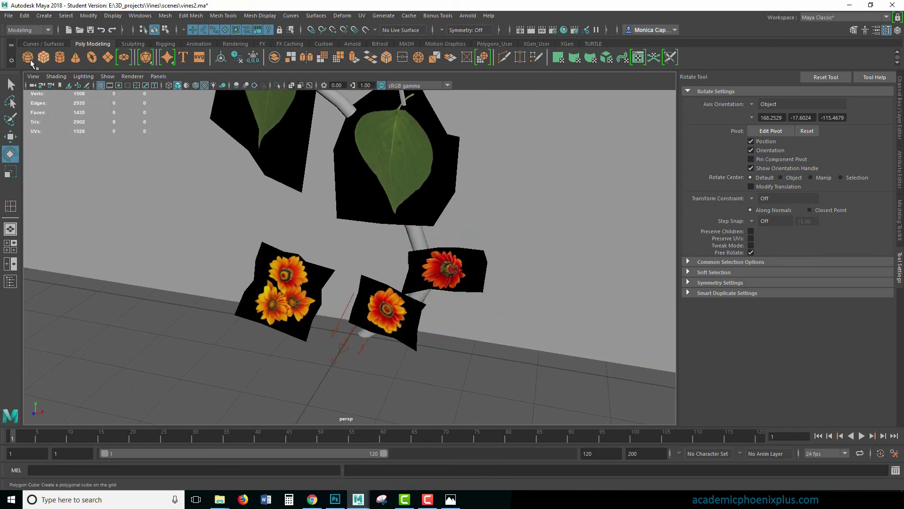